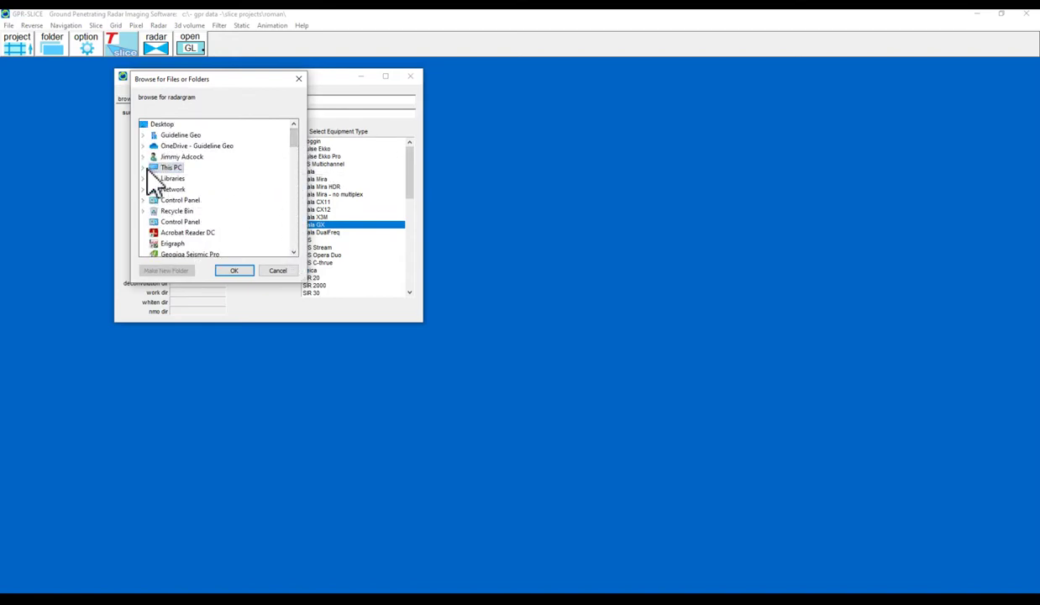
- Set the new survey's default directory to the Slice Projects folder inside - GPR Data - on Local Disk (C:)
{"action": "left_click", "coordinate": [145, 168]}
{"action": "double_click", "coordinate": [186, 223]}
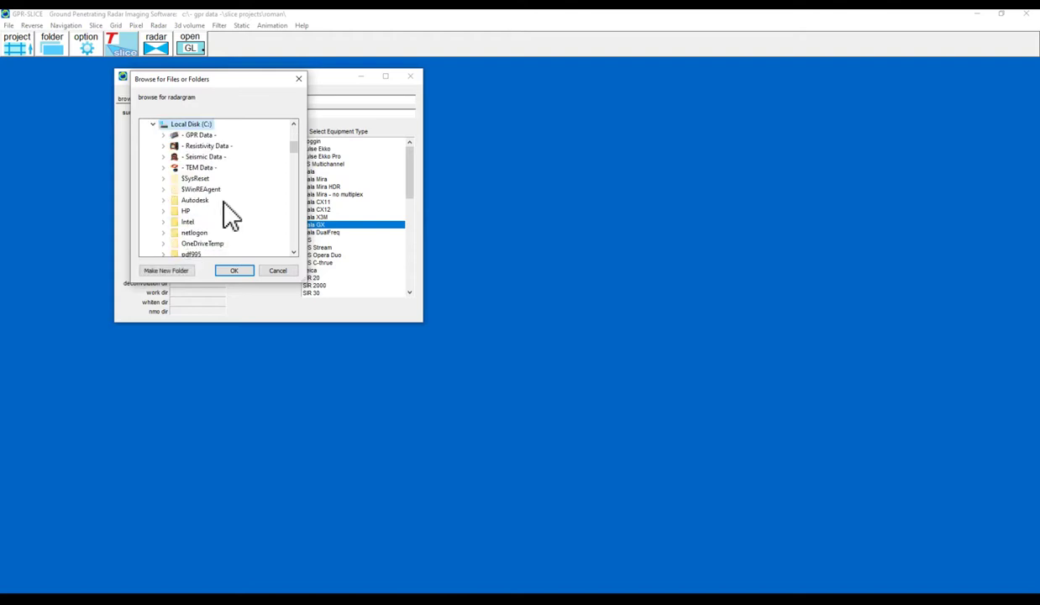
{"action": "scroll", "coordinate": [227, 209], "scroll_direction": "down", "scroll_amount": 1}
{"action": "scroll", "coordinate": [227, 208], "scroll_direction": "up", "scroll_amount": 1}
{"action": "double_click", "coordinate": [194, 136]}
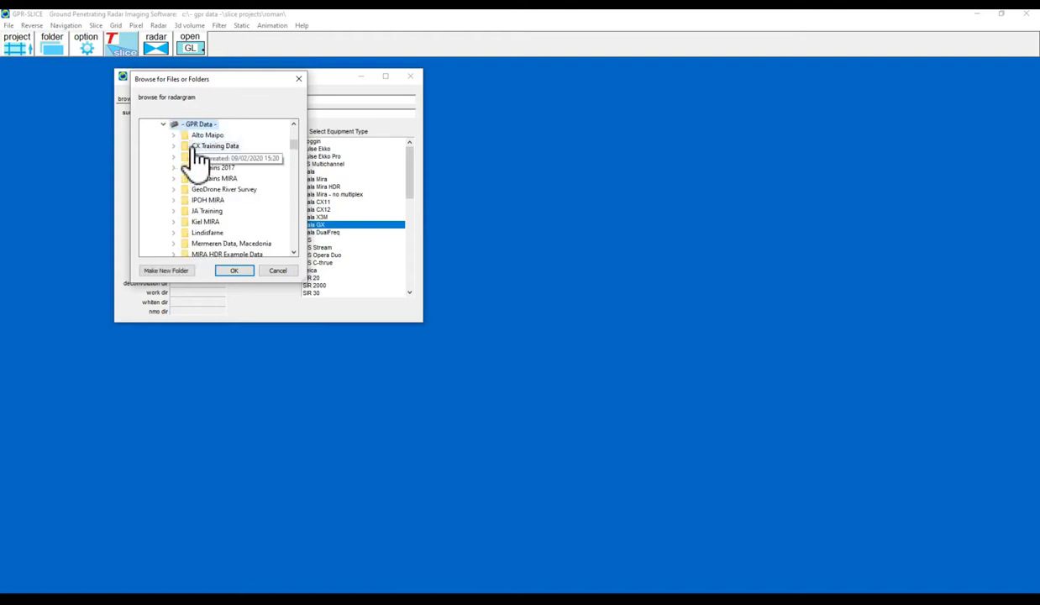
{"action": "scroll", "coordinate": [235, 202], "scroll_direction": "down", "scroll_amount": 5}
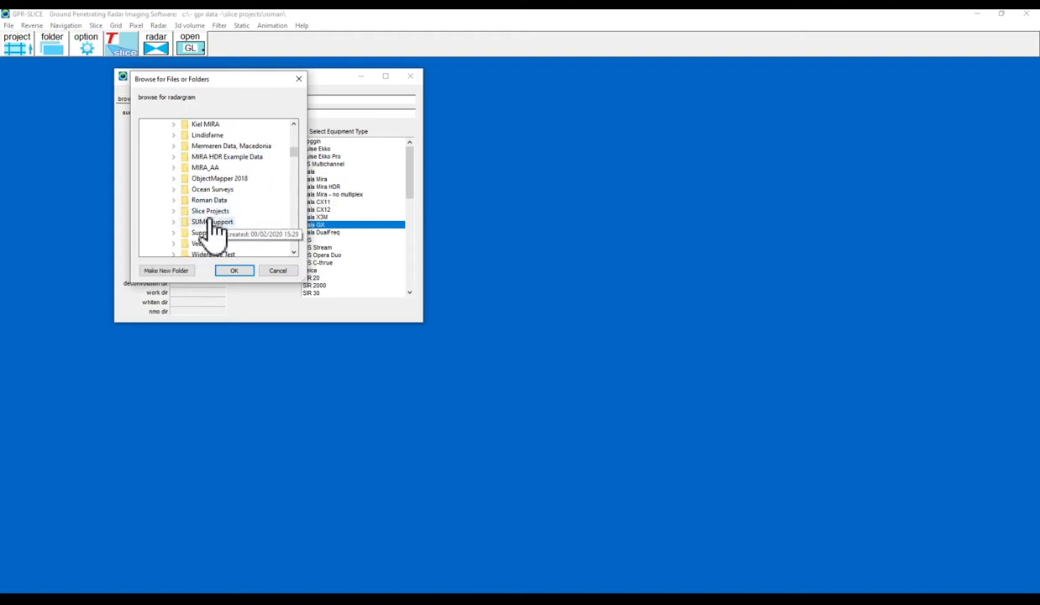
{"action": "double_click", "coordinate": [210, 212]}
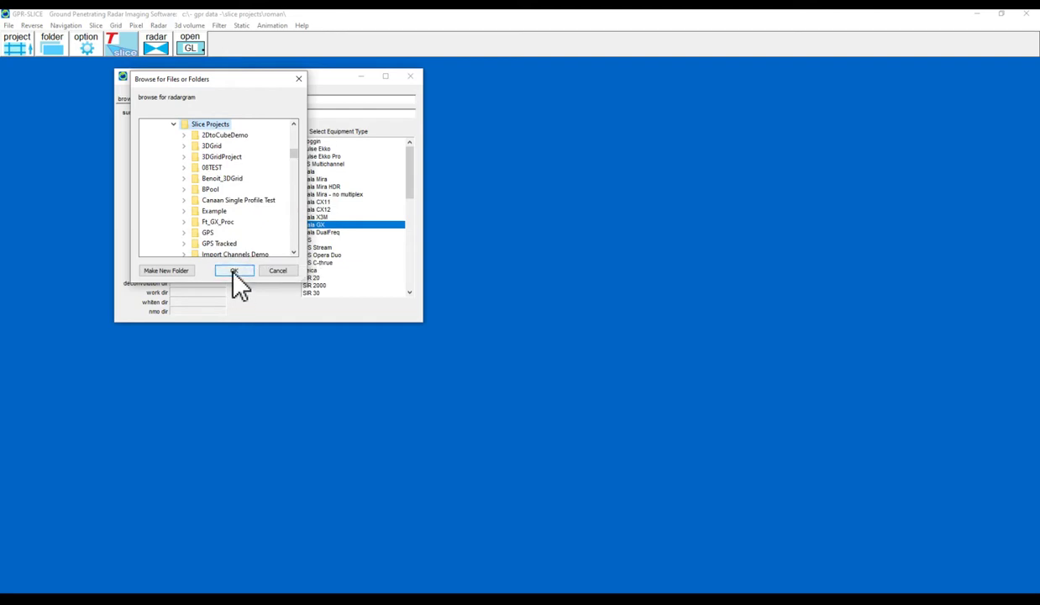
{"action": "left_click", "coordinate": [234, 271]}
- Create a new survey named Demo1 for the Mala GX equipment type and close the survey dialog
{"action": "left_click", "coordinate": [199, 114]}
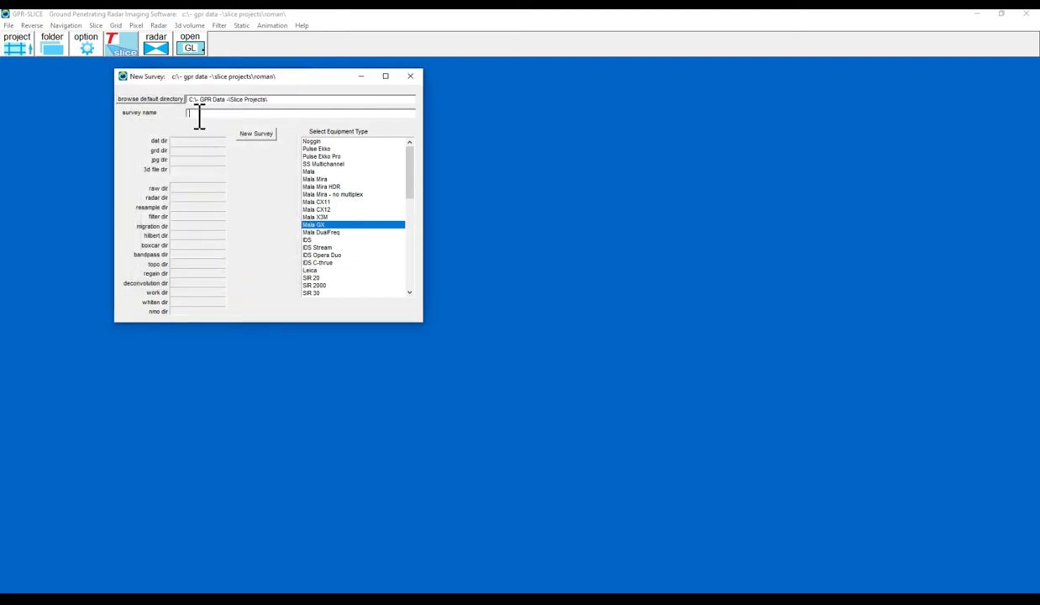
{"action": "type", "text": "Den"}
{"action": "left_click", "coordinate": [248, 134]}
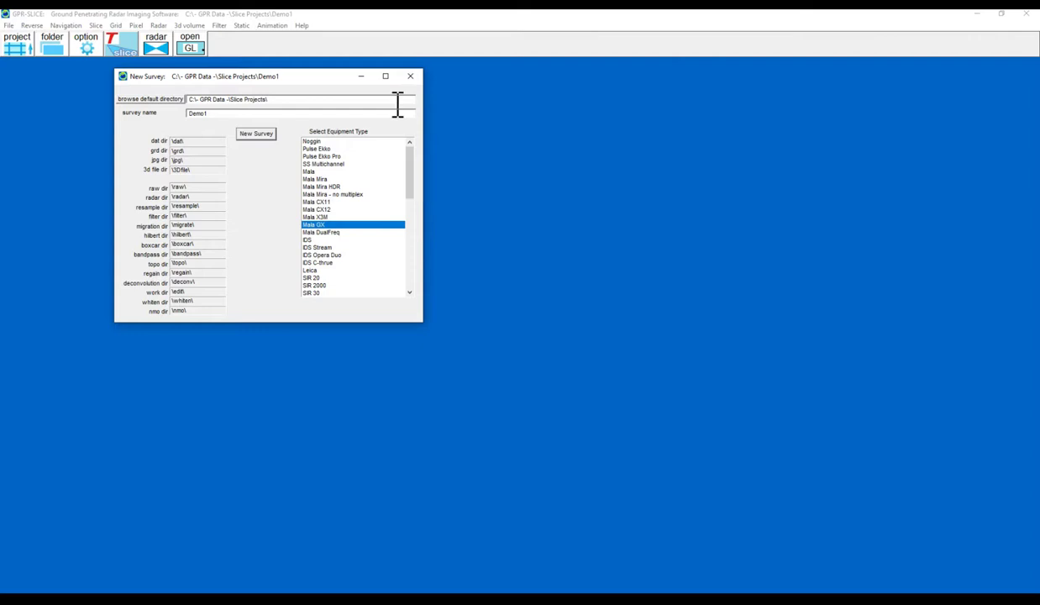
{"action": "left_click", "coordinate": [411, 78]}
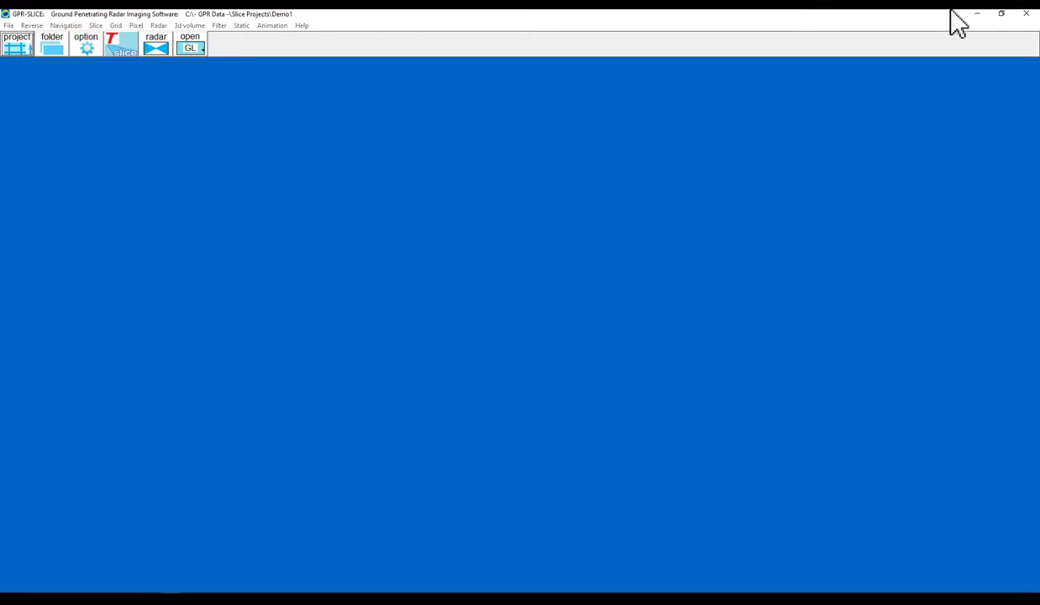
- Copy all the radar data files from the GPR Demo Data folder on the desktop
{"action": "left_click", "coordinate": [977, 14]}
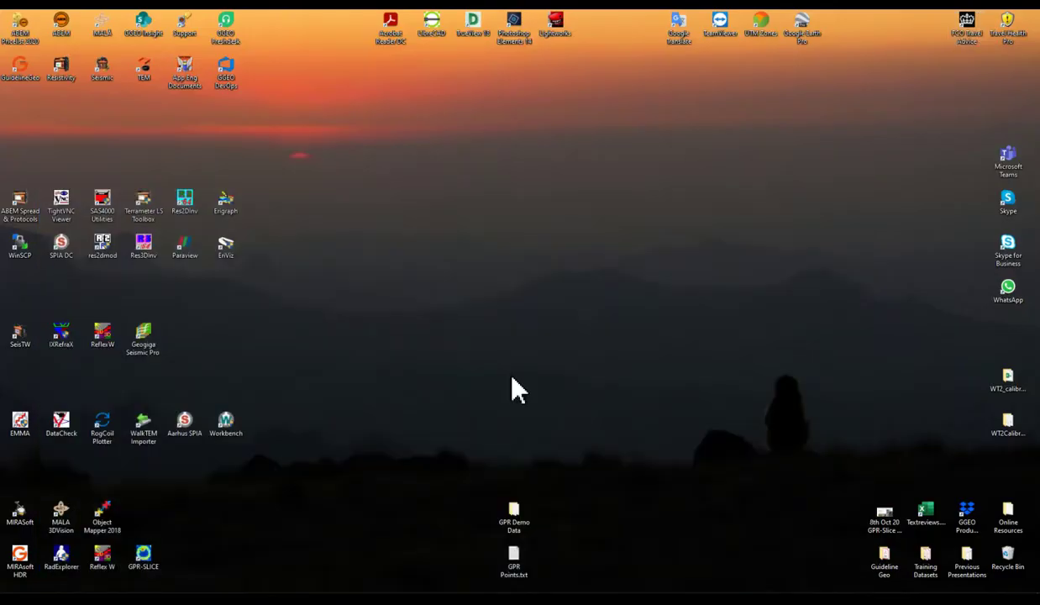
{"action": "double_click", "coordinate": [526, 516]}
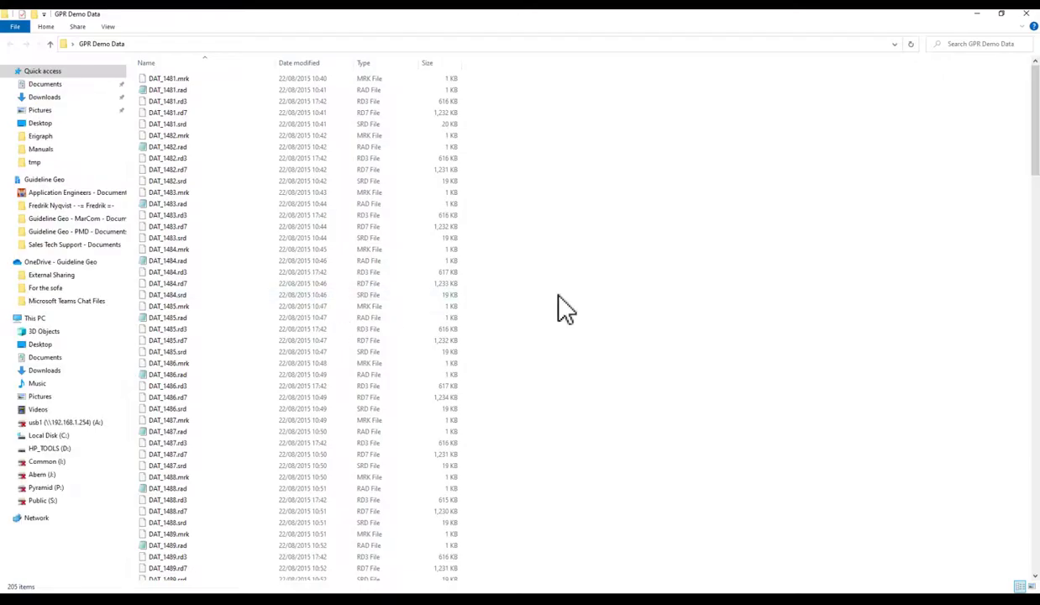
{"action": "key", "text": "ctrl+a"}
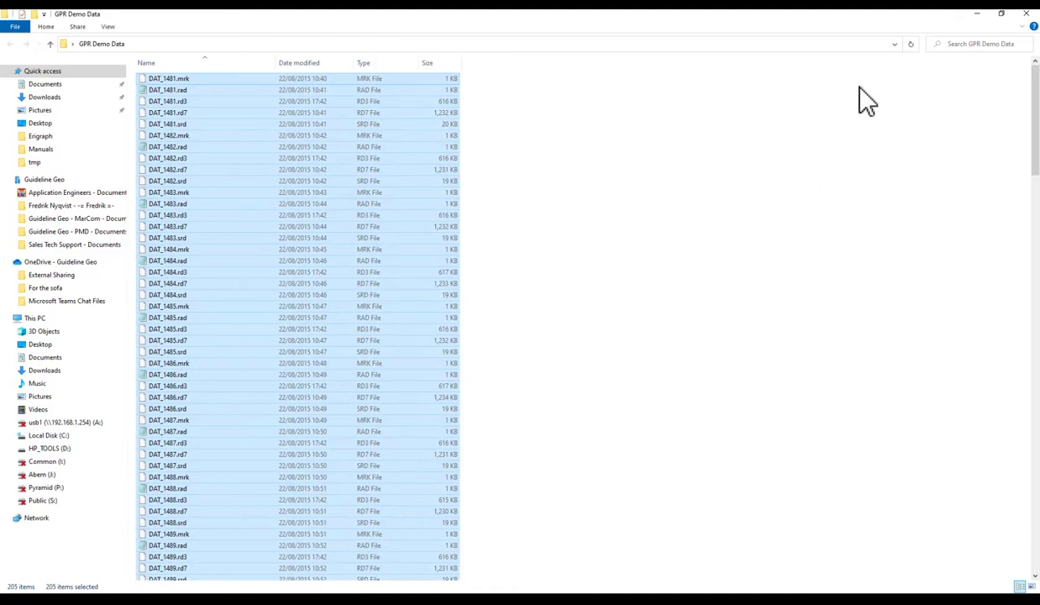
{"action": "left_click", "coordinate": [977, 14]}
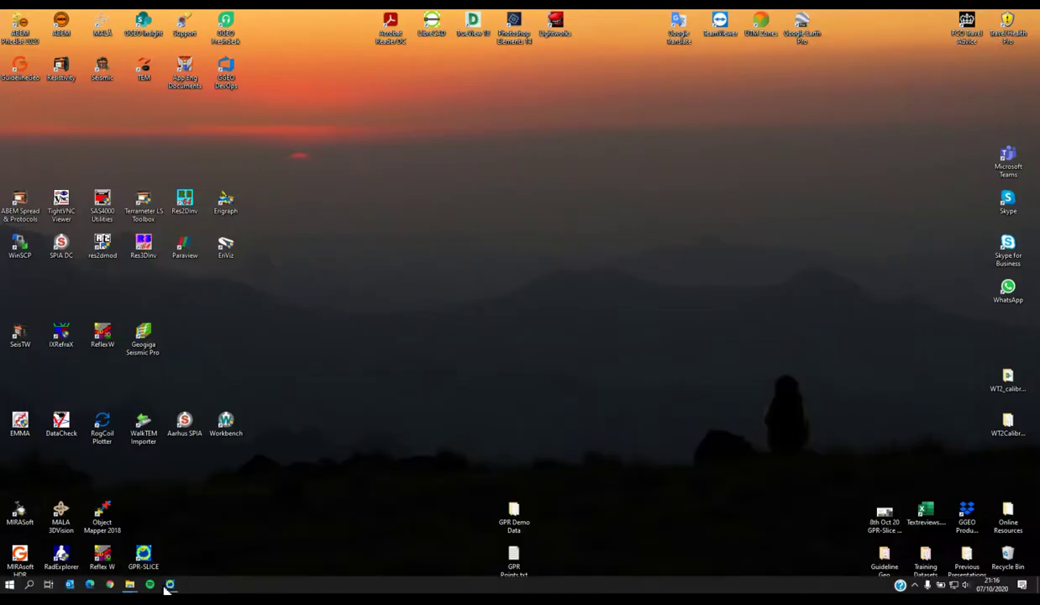
- Paste the copied files into the raw folder of the Demo1 project under Slice Projects
{"action": "left_click", "coordinate": [131, 585]}
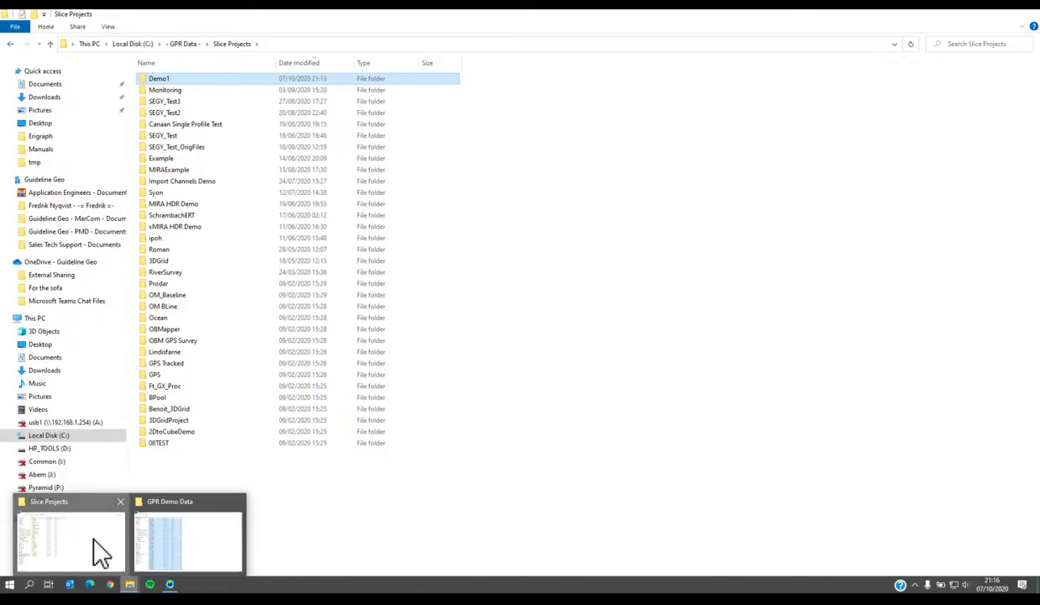
{"action": "left_click", "coordinate": [100, 550]}
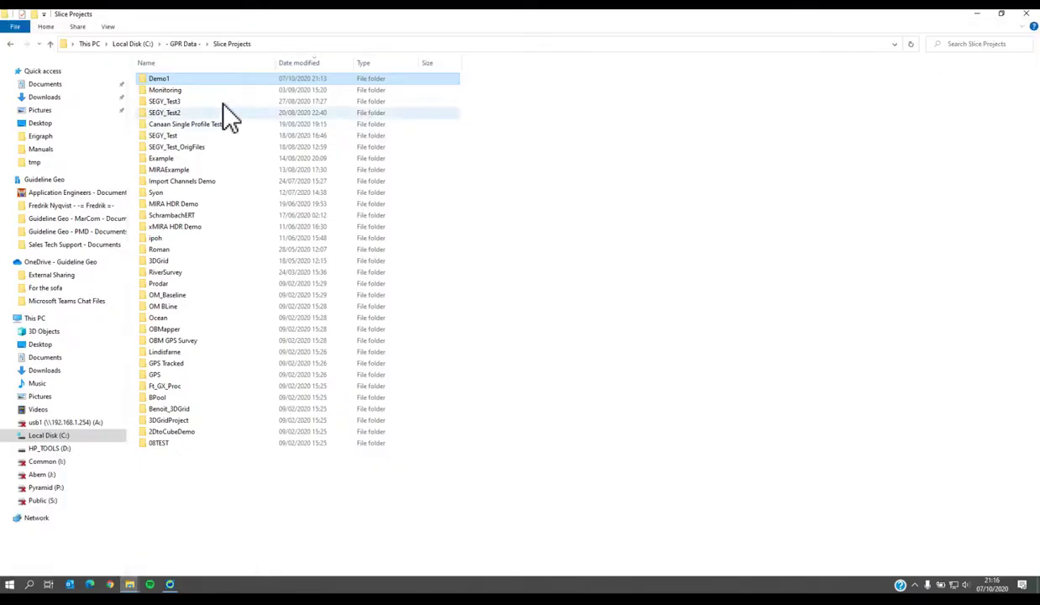
{"action": "double_click", "coordinate": [154, 79]}
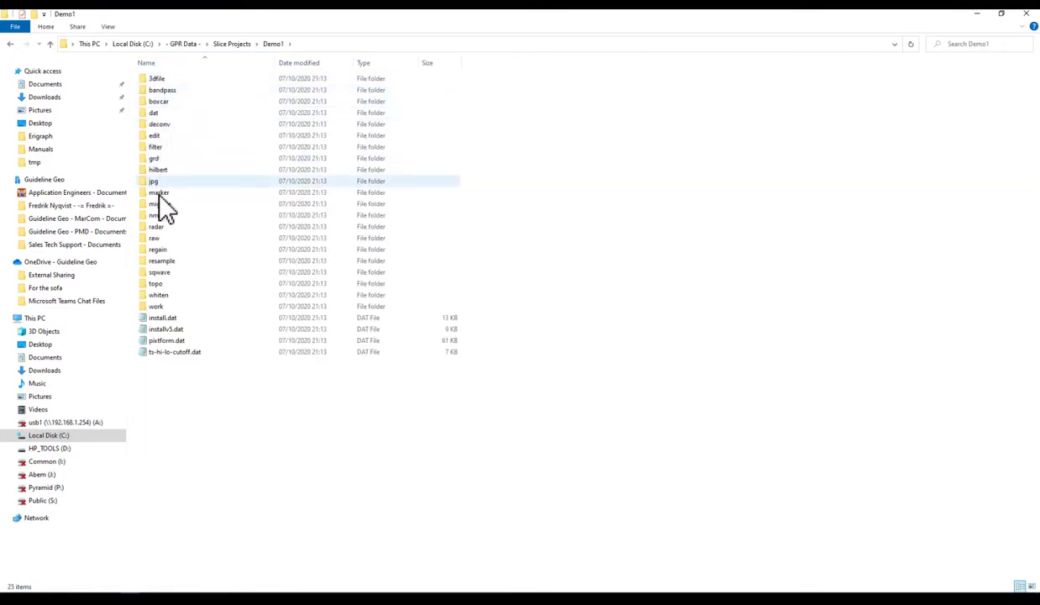
{"action": "left_click", "coordinate": [159, 238]}
{"action": "double_click", "coordinate": [159, 238]}
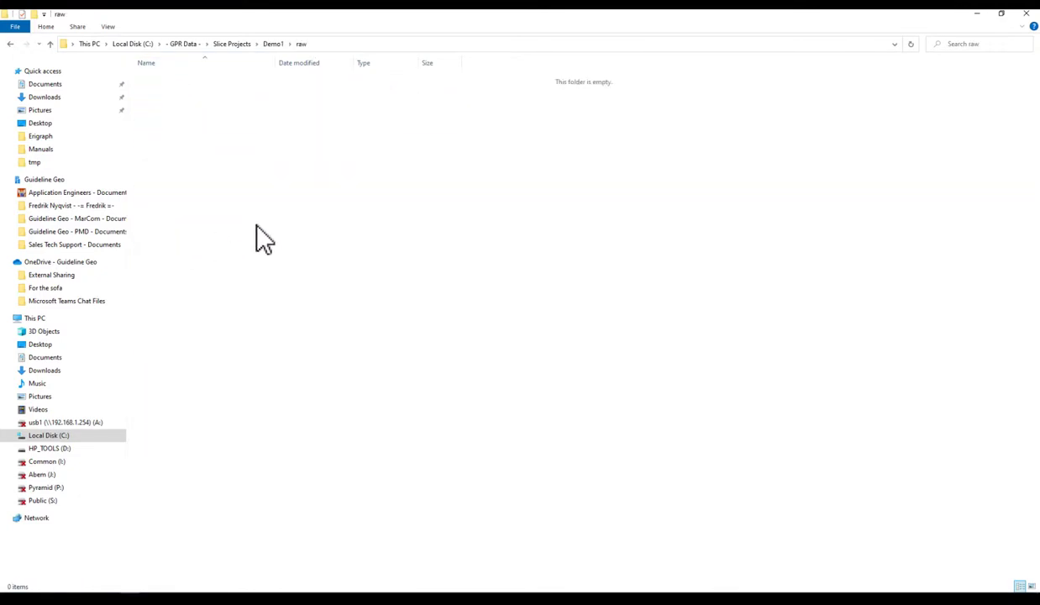
{"action": "key", "text": "ctrl+v"}
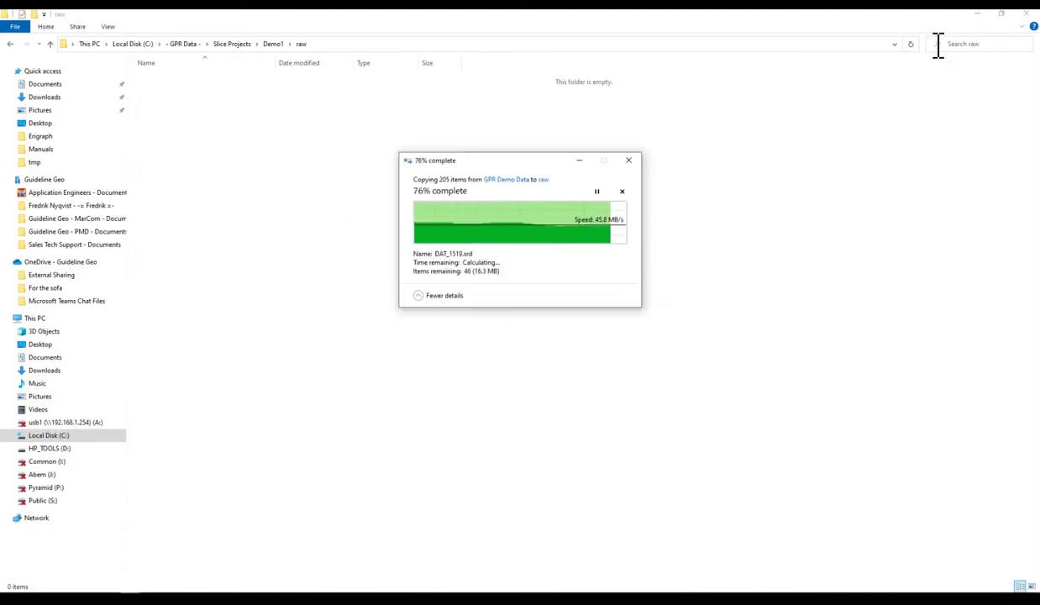
- Switch back to GPR-SLICE and start a new information file with y-direction profiles and 41 files
{"action": "key", "text": "alt+Tab"}
{"action": "key", "text": "Tab"}
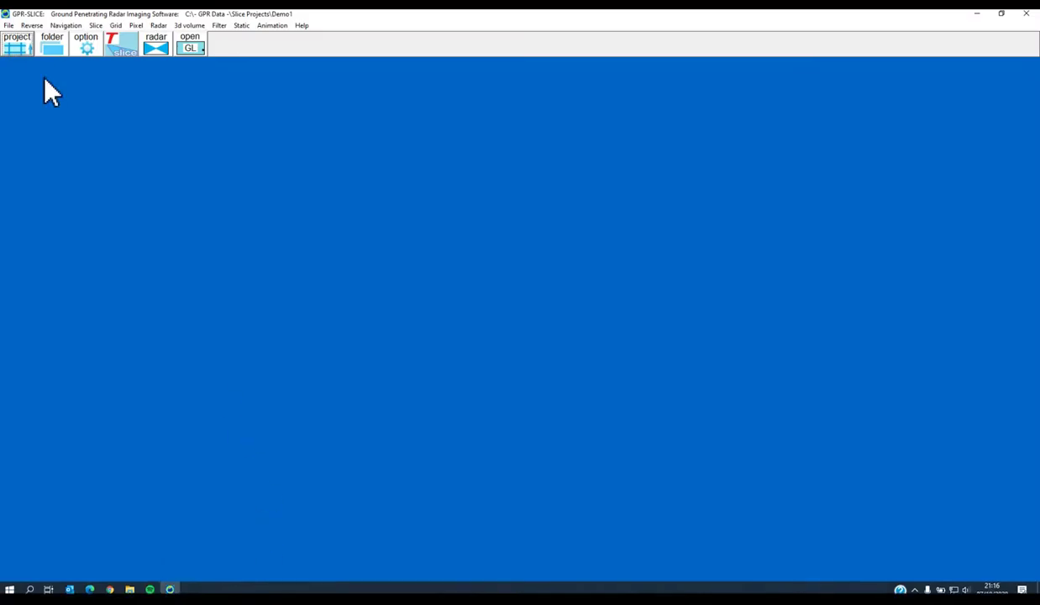
{"action": "left_click", "coordinate": [9, 25]}
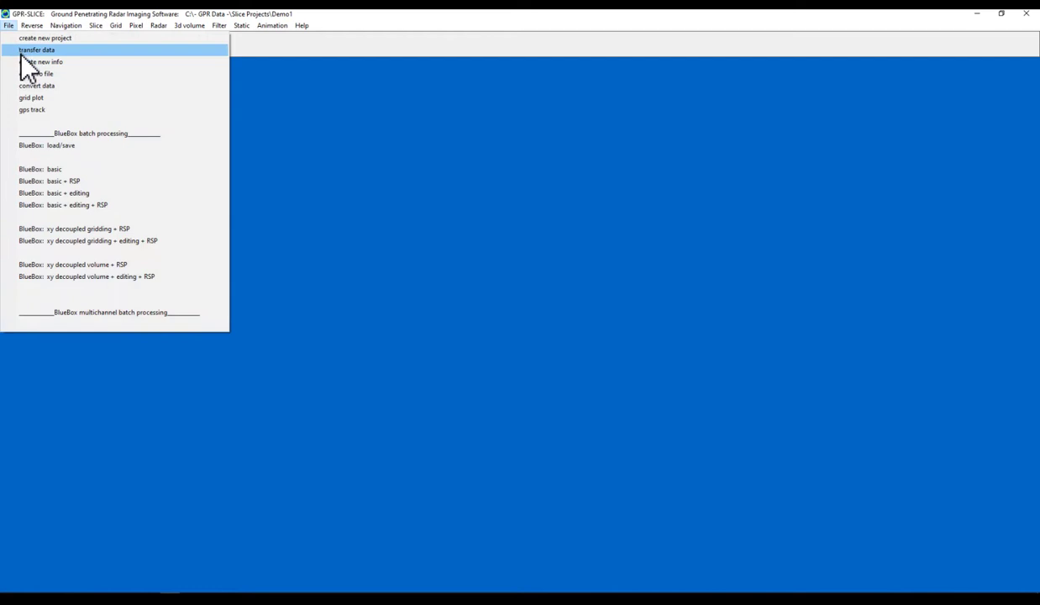
{"action": "left_click", "coordinate": [32, 61]}
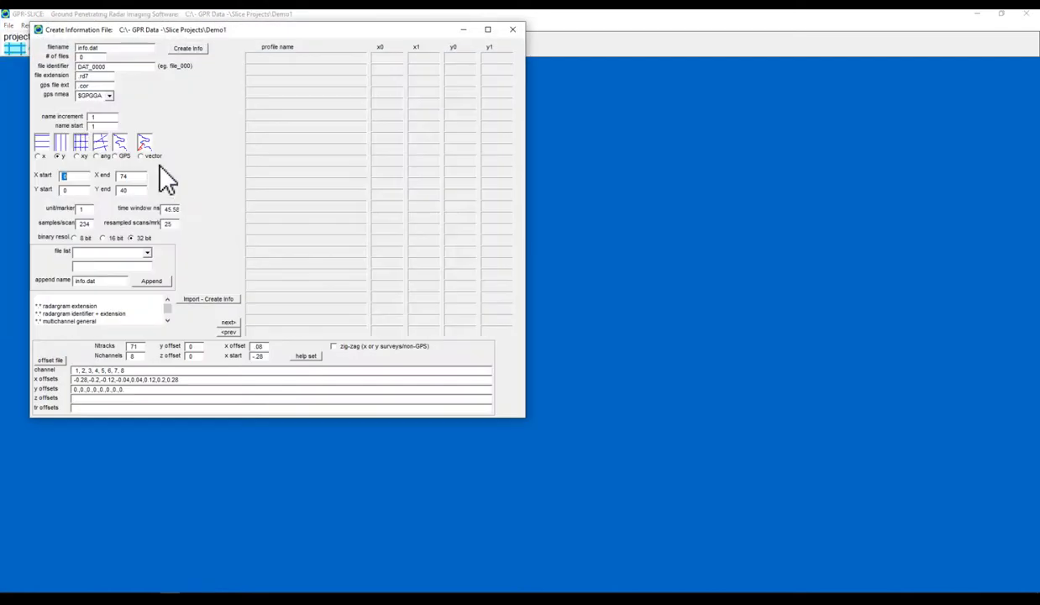
{"action": "left_click", "coordinate": [39, 156]}
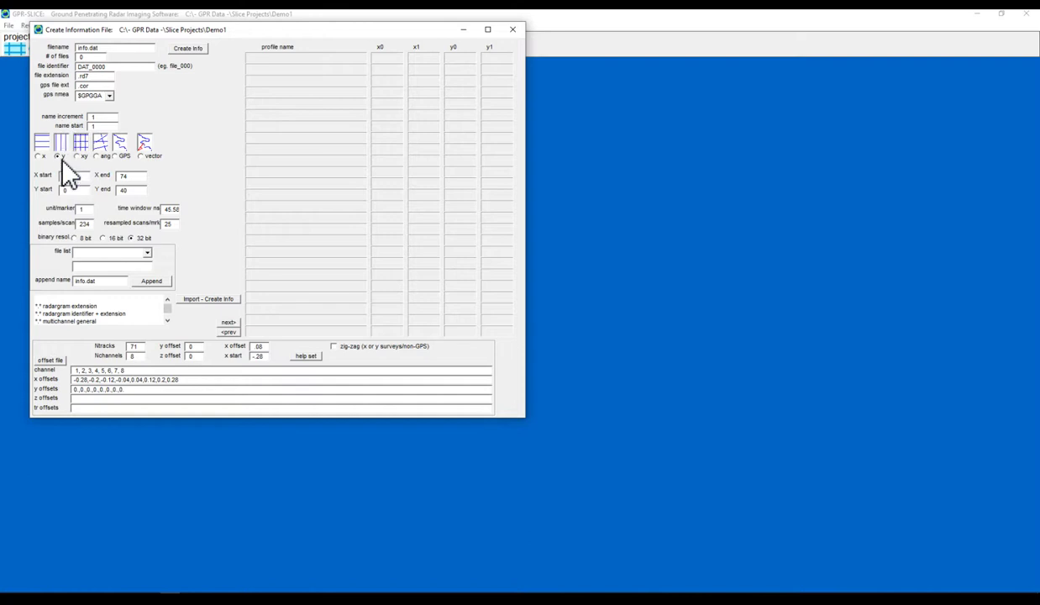
{"action": "left_click", "coordinate": [76, 177]}
- Check the naming pattern, extensions and starting number of the data files in the GPR Demo Data folder
{"action": "left_click_drag", "start_coordinate": [110, 66], "coordinate": [81, 65]}
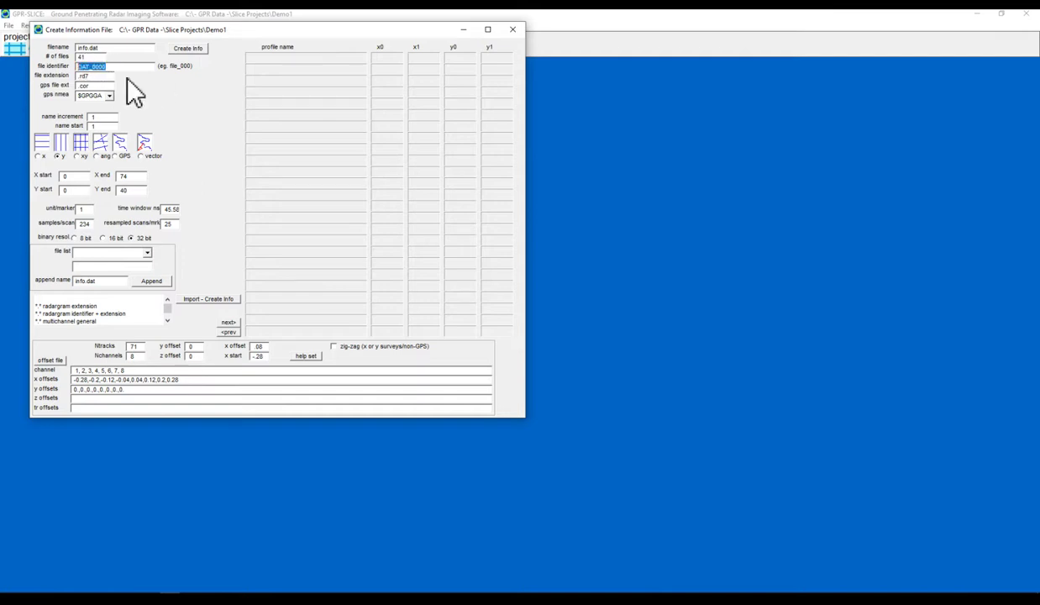
{"action": "mouse_move", "coordinate": [241, 580]}
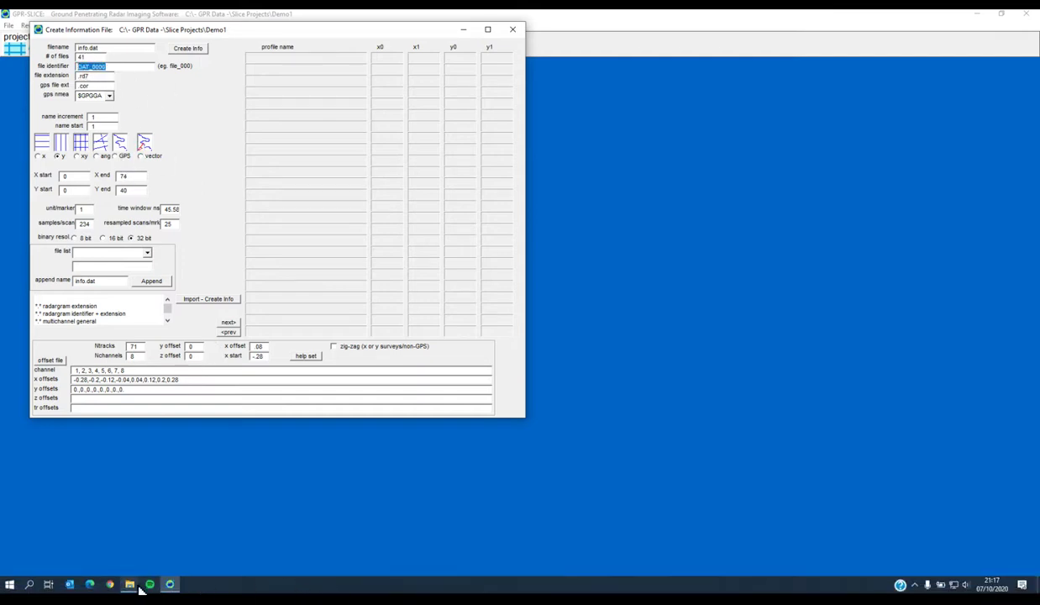
{"action": "mouse_move", "coordinate": [133, 584]}
{"action": "left_click", "coordinate": [167, 558]}
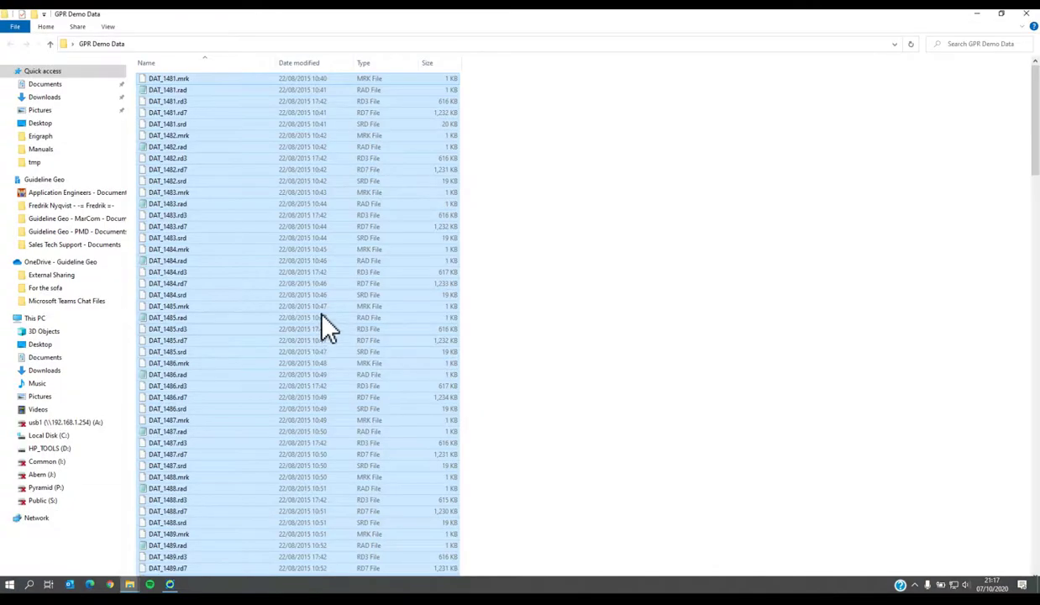
{"action": "left_click", "coordinate": [168, 158]}
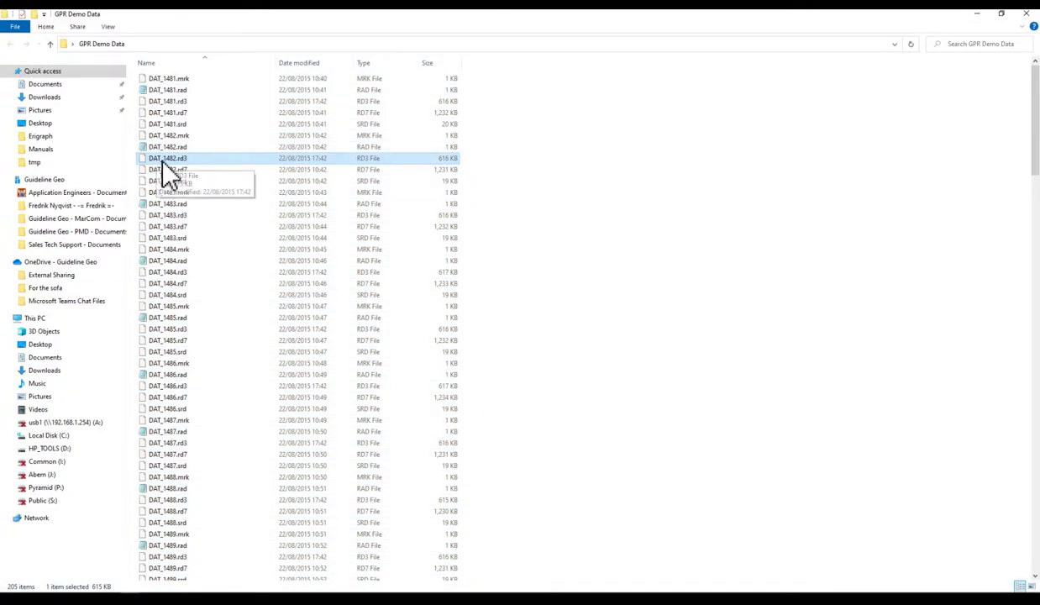
{"action": "left_click", "coordinate": [976, 14]}
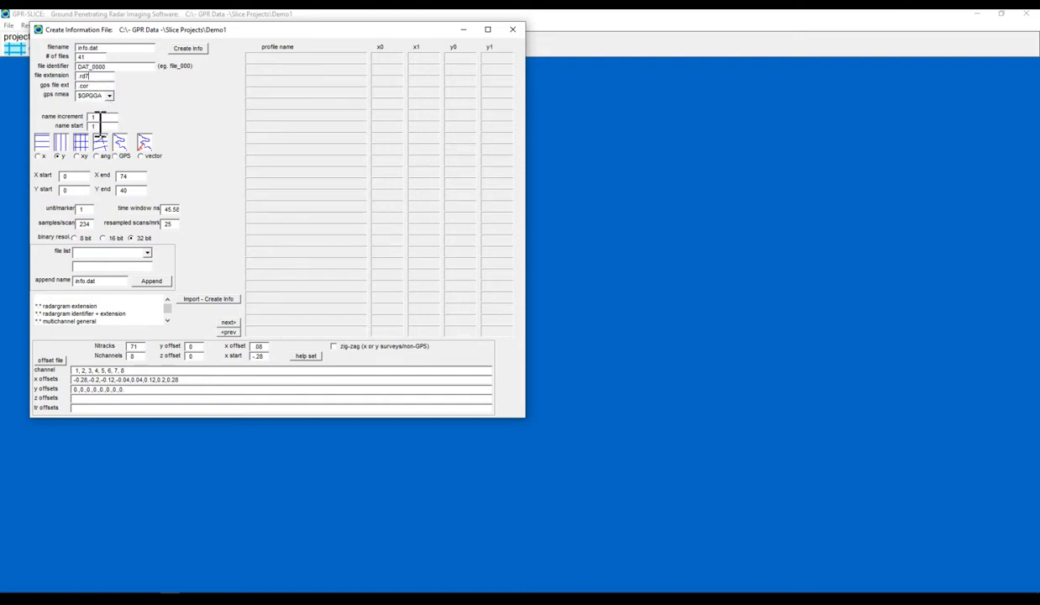
{"action": "key", "text": "alt+Tab"}
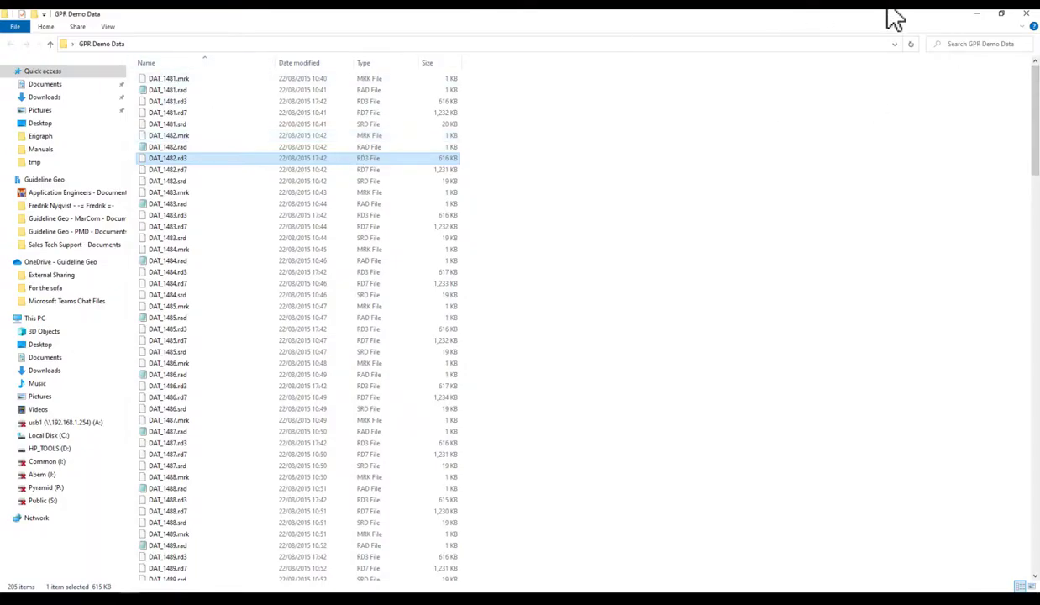
{"action": "left_click", "coordinate": [976, 15]}
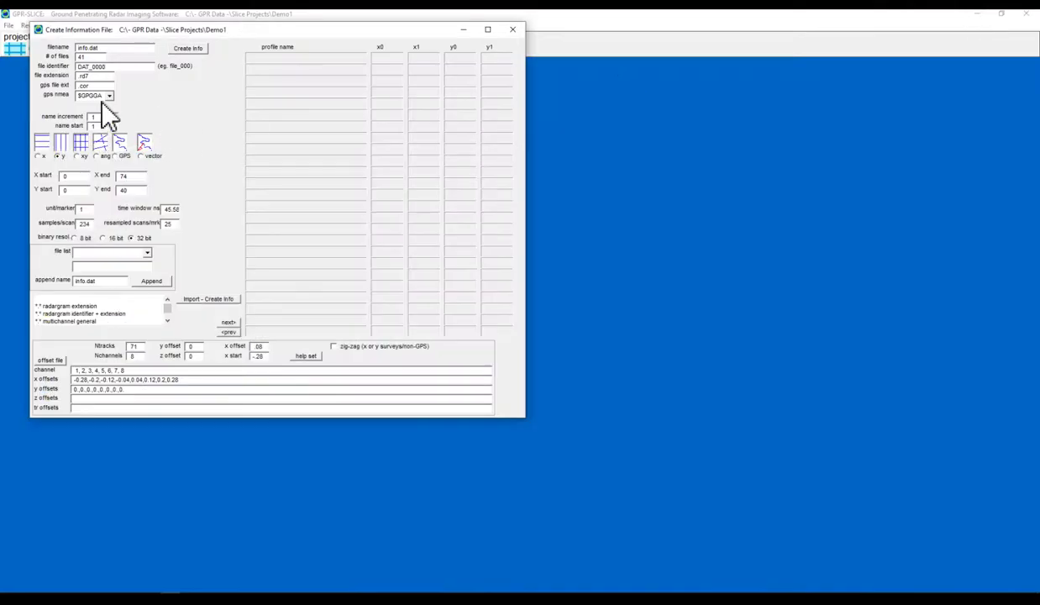
- Create info.dat with name start 1481, X end 20 and Y end 0, and close the dialog
{"action": "type", "text": "481"}
{"action": "left_click", "coordinate": [74, 176]}
{"action": "left_click_drag", "start_coordinate": [136, 175], "coordinate": [122, 174]}
{"action": "key", "text": "BackSpace"}
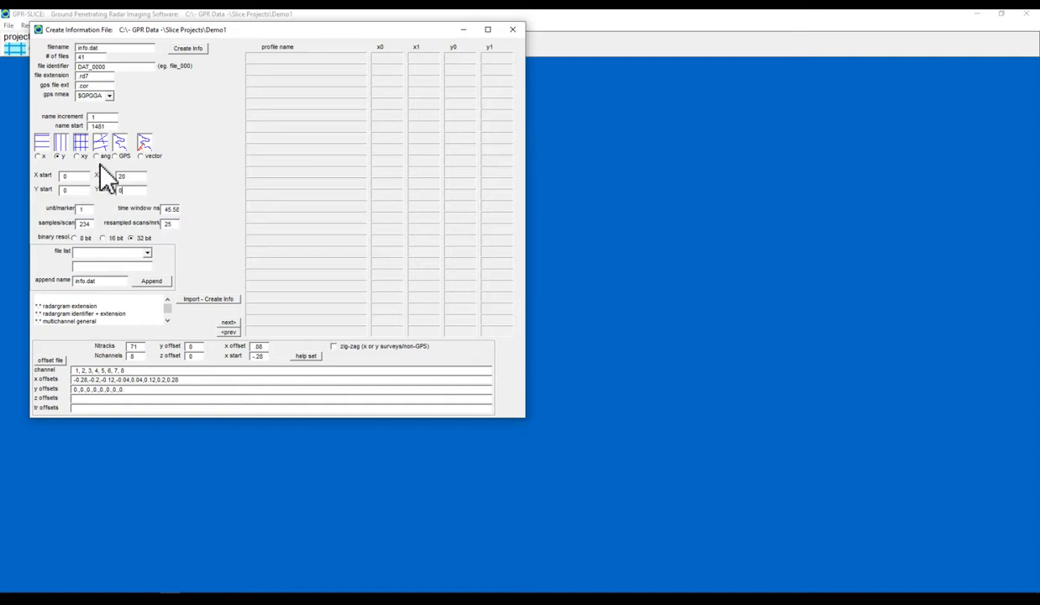
{"action": "left_click", "coordinate": [188, 50]}
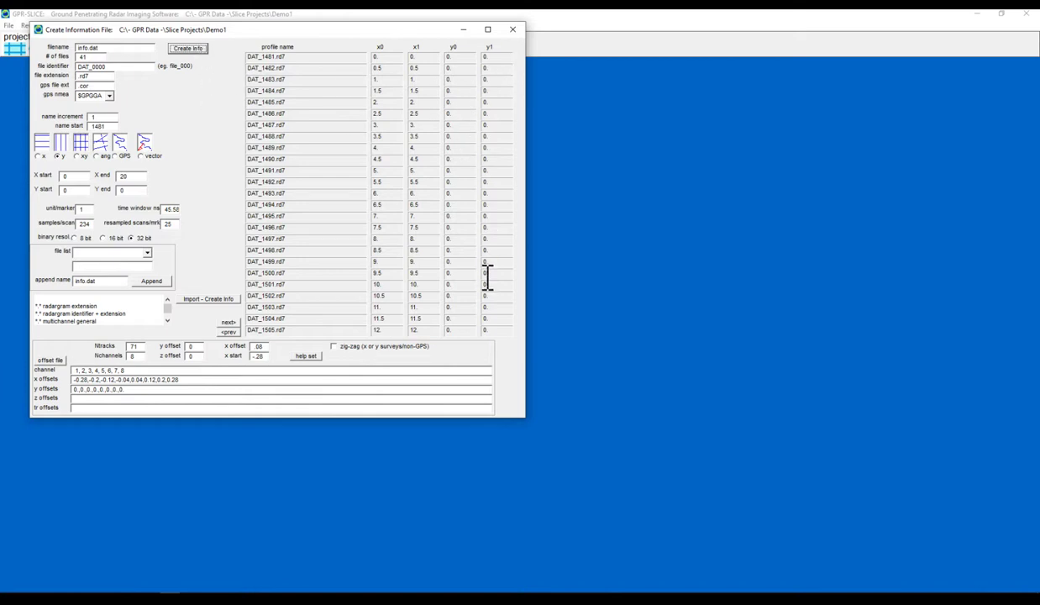
{"action": "left_click", "coordinate": [512, 30]}
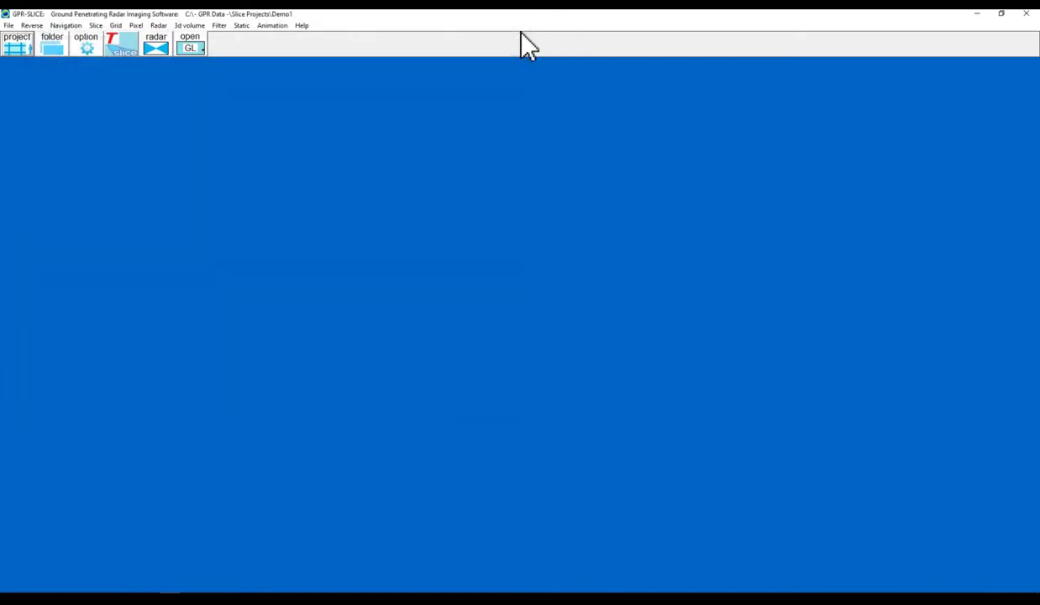
- Edit the info file to take the time window and samples per scan from the MALA header files
{"action": "left_click", "coordinate": [9, 26]}
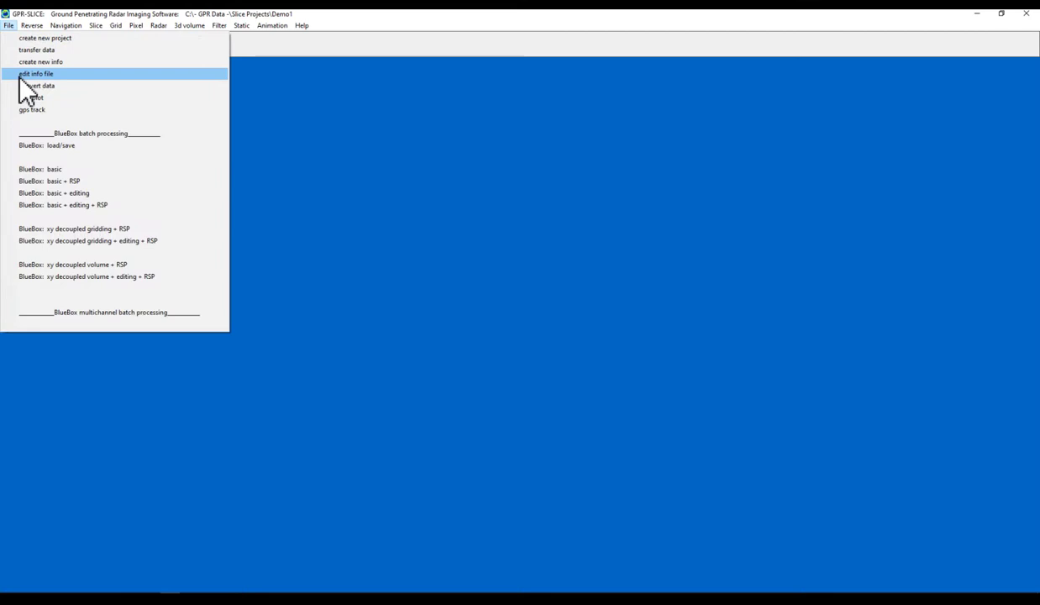
{"action": "left_click", "coordinate": [19, 74]}
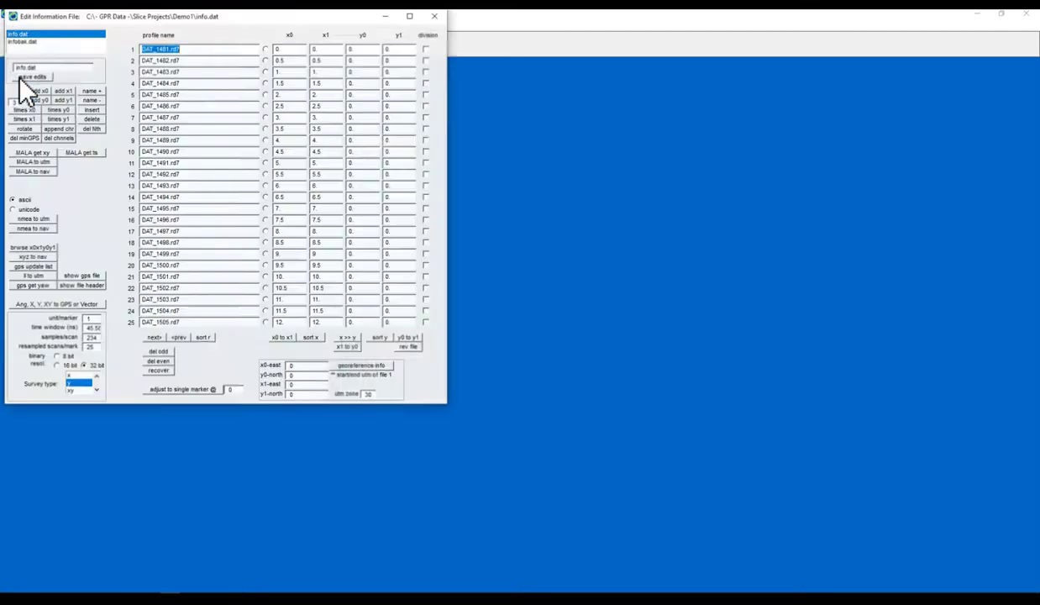
{"action": "left_click", "coordinate": [84, 153]}
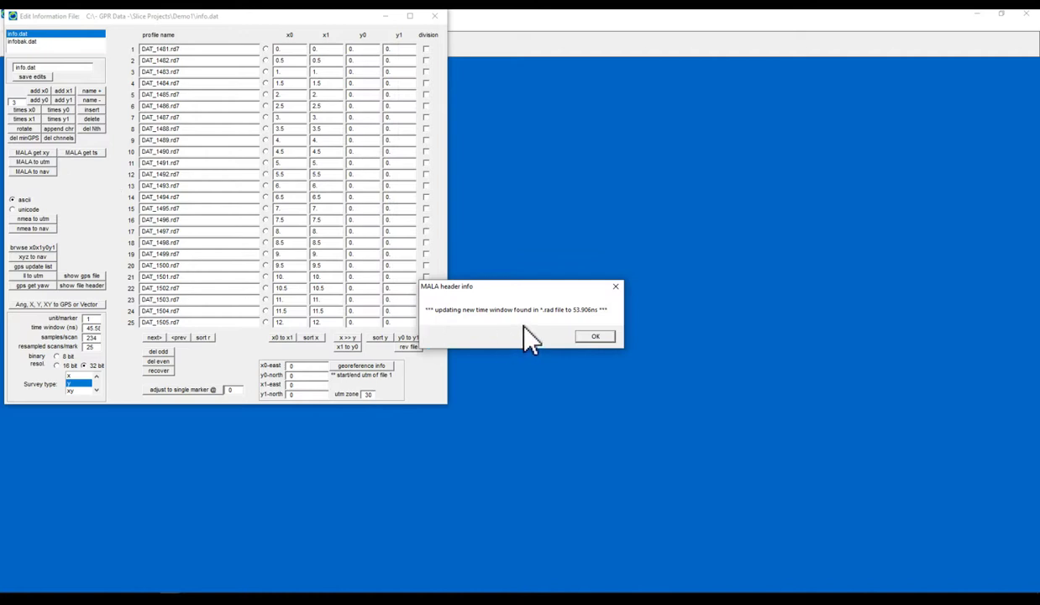
{"action": "left_click", "coordinate": [597, 336]}
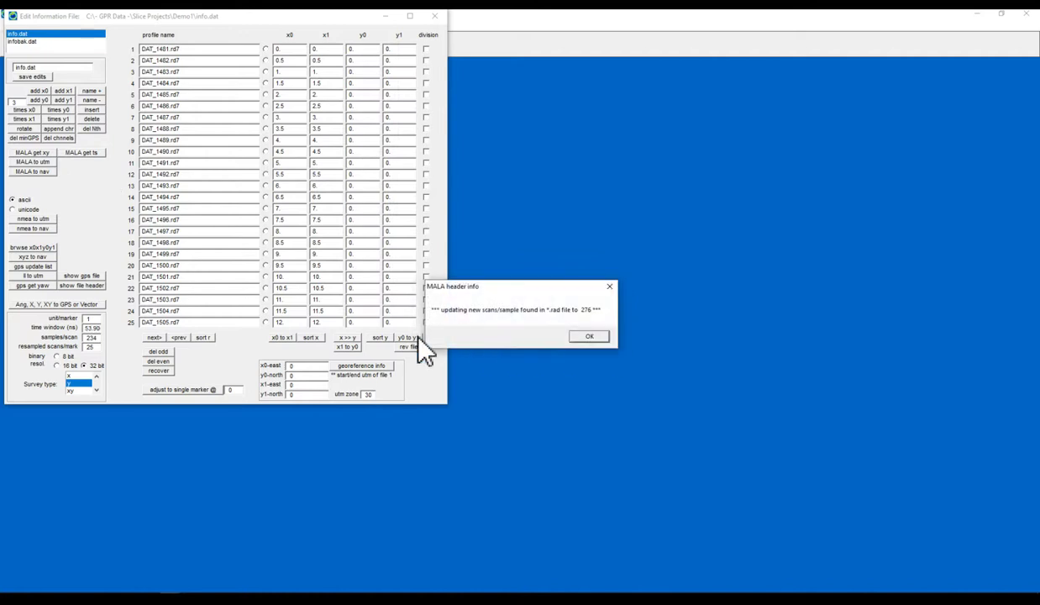
{"action": "left_click", "coordinate": [591, 336]}
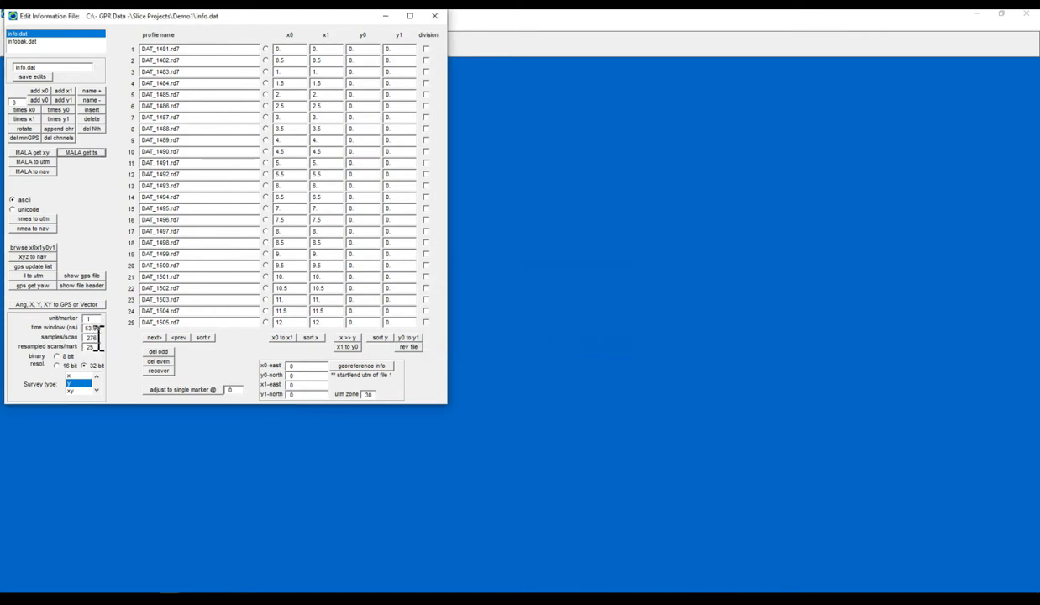
- Read the profile lengths from the MALA header files into the info file, rounding the survey wheel information to the nearest range unit
{"action": "left_click", "coordinate": [87, 326]}
{"action": "double_click", "coordinate": [91, 337]}
{"action": "left_click", "coordinate": [36, 161]}
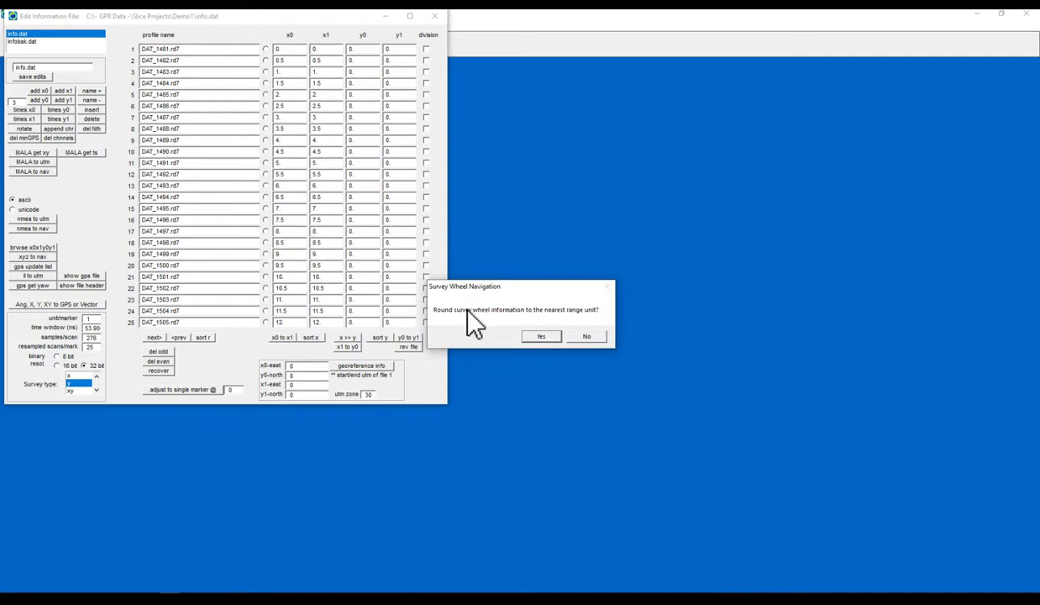
{"action": "left_click", "coordinate": [542, 337]}
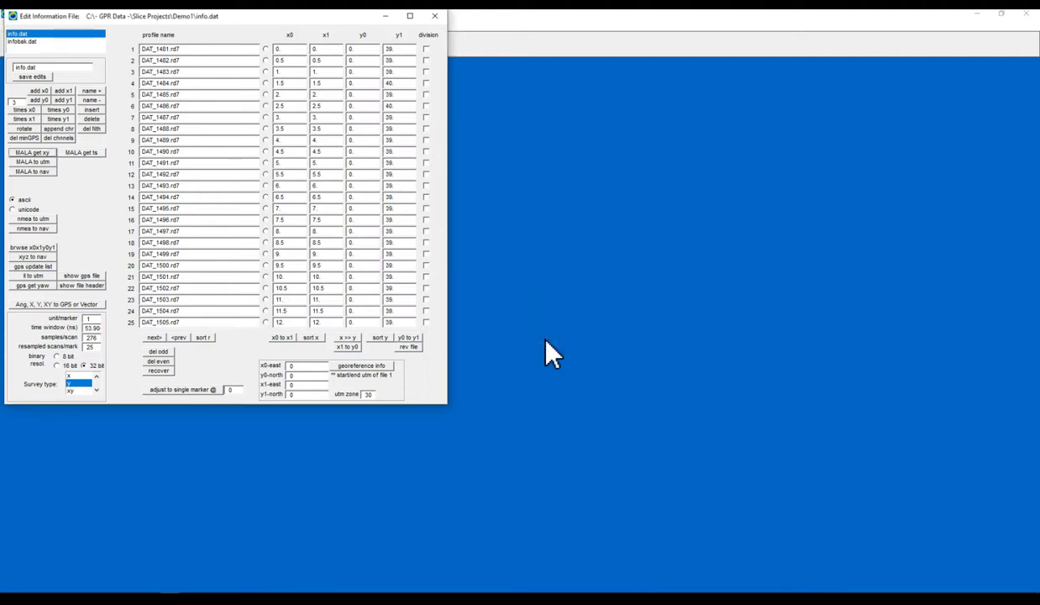
- Set y1 to 39 for profiles DAT_1484, DAT_1486 and DAT_1518 to match the others, and save the info file
{"action": "double_click", "coordinate": [389, 49]}
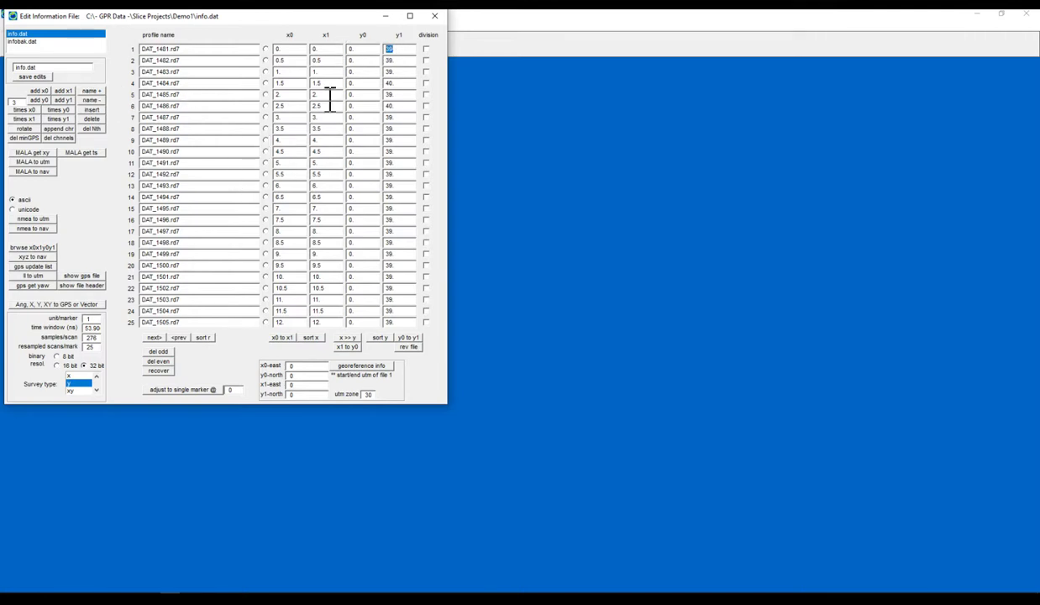
{"action": "key", "text": "Tab"}
{"action": "double_click", "coordinate": [388, 84]}
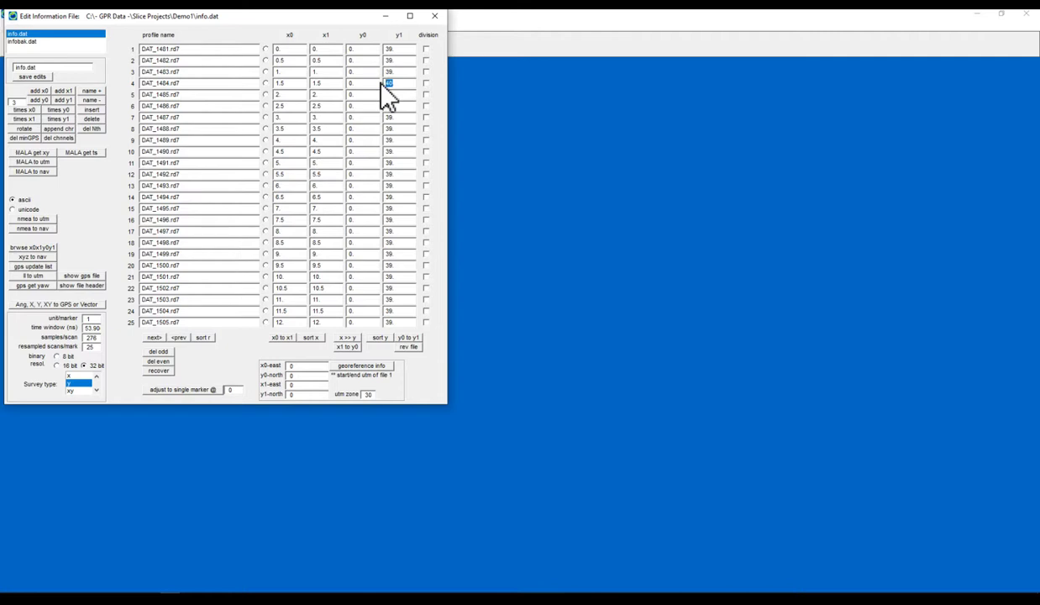
{"action": "type", "text": "39"}
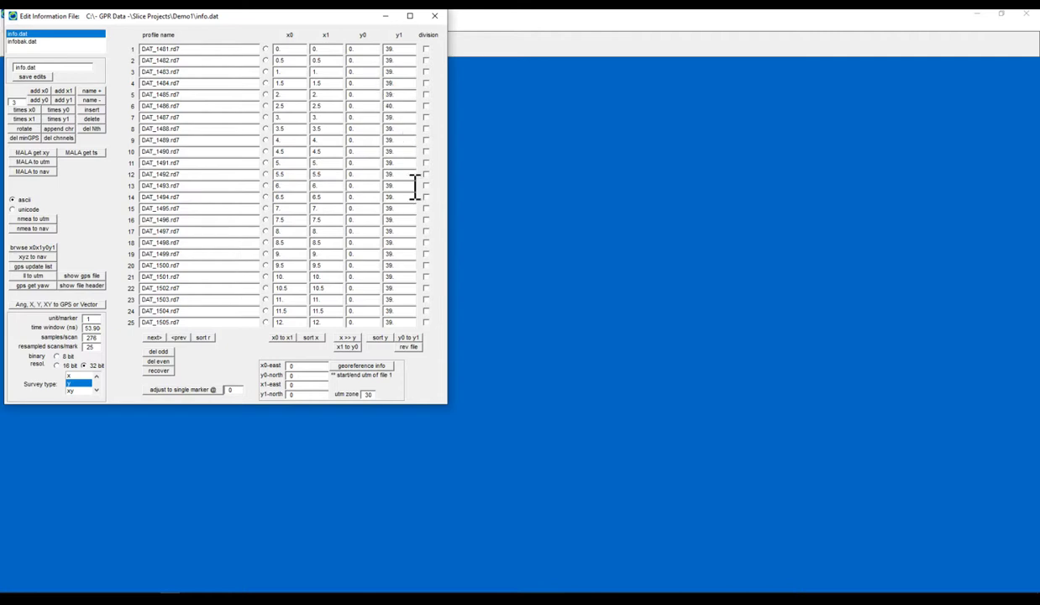
{"action": "double_click", "coordinate": [388, 106]}
{"action": "type", "text": "39."}
{"action": "left_click", "coordinate": [159, 339]}
{"action": "left_click_drag", "start_coordinate": [397, 185], "coordinate": [376, 189]}
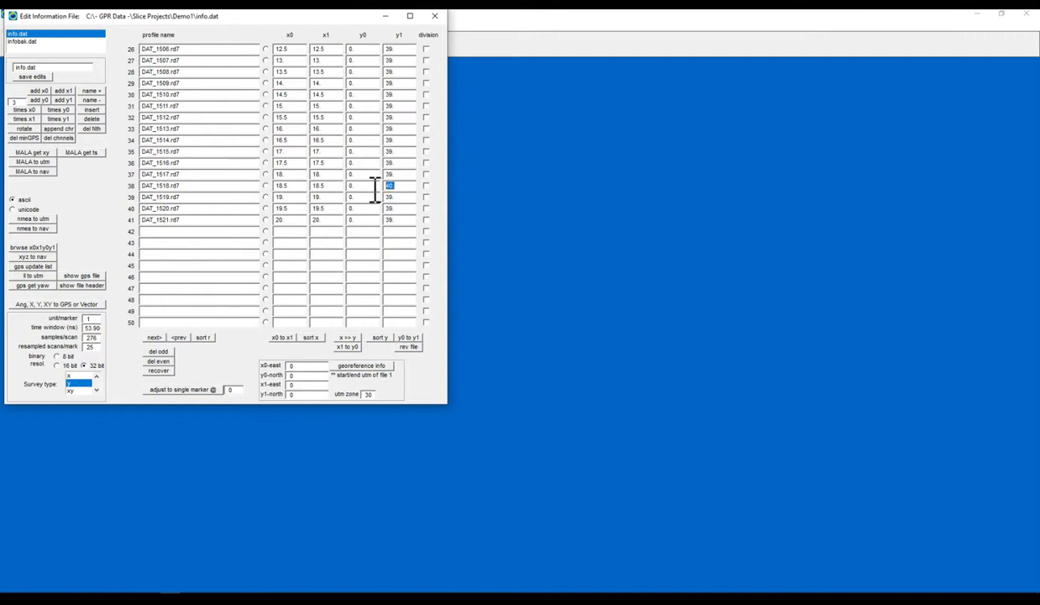
{"action": "type", "text": "39."}
{"action": "left_click", "coordinate": [179, 338]}
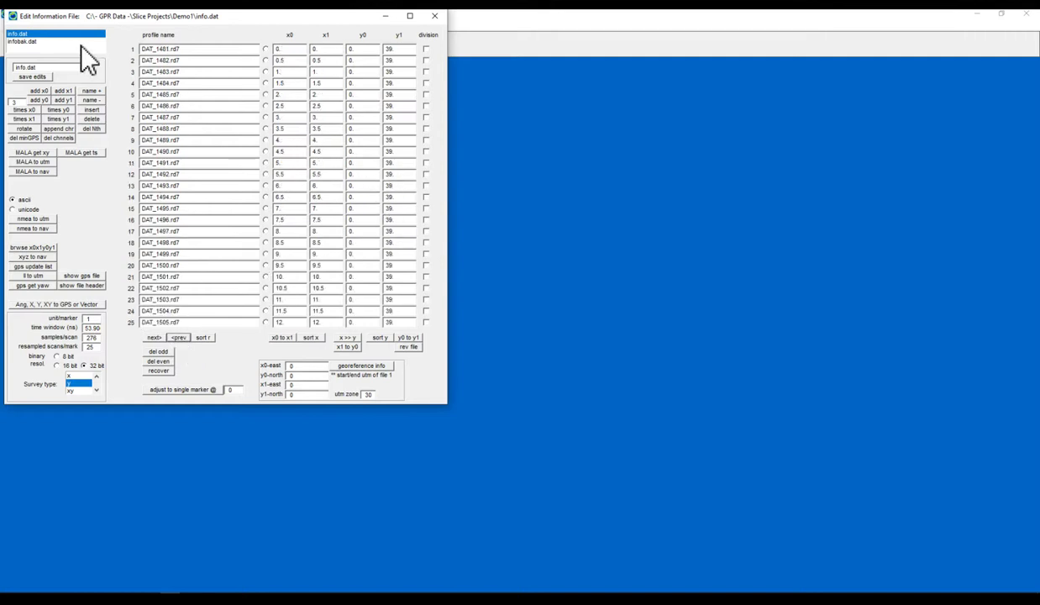
{"action": "left_click", "coordinate": [32, 78]}
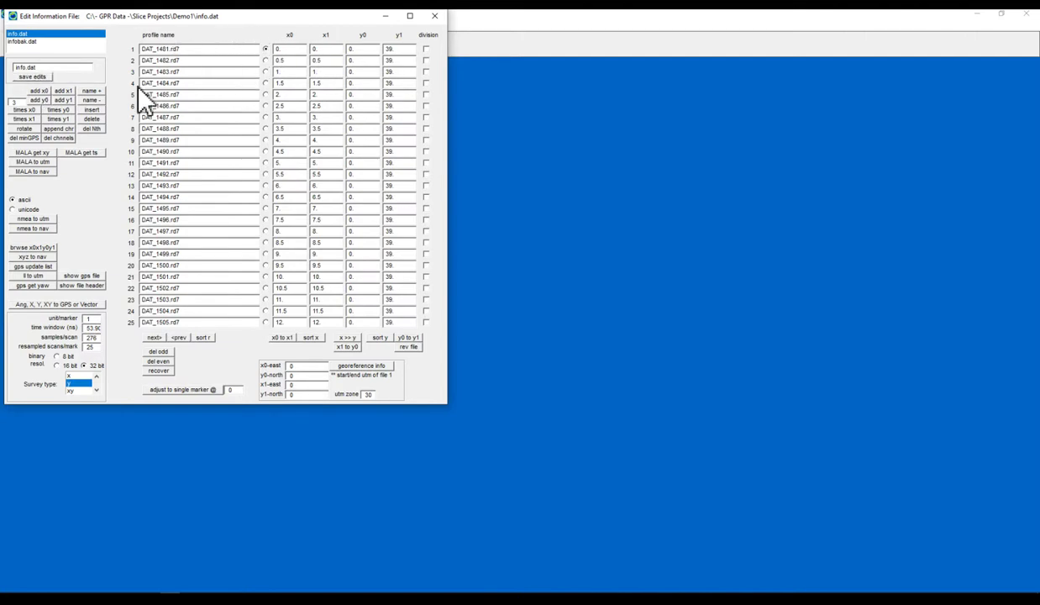
- Add 1 to the y1 value of all profiles, save info.dat and close the information file editor
{"action": "left_click_drag", "start_coordinate": [28, 102], "coordinate": [19, 101]}
{"action": "left_click", "coordinate": [63, 100]}
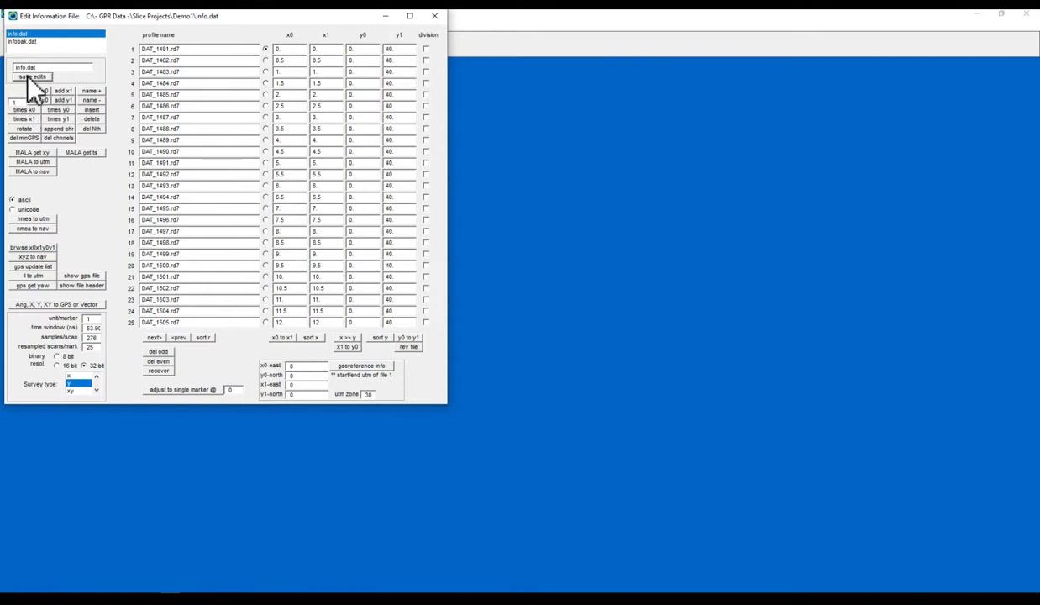
{"action": "left_click", "coordinate": [435, 16]}
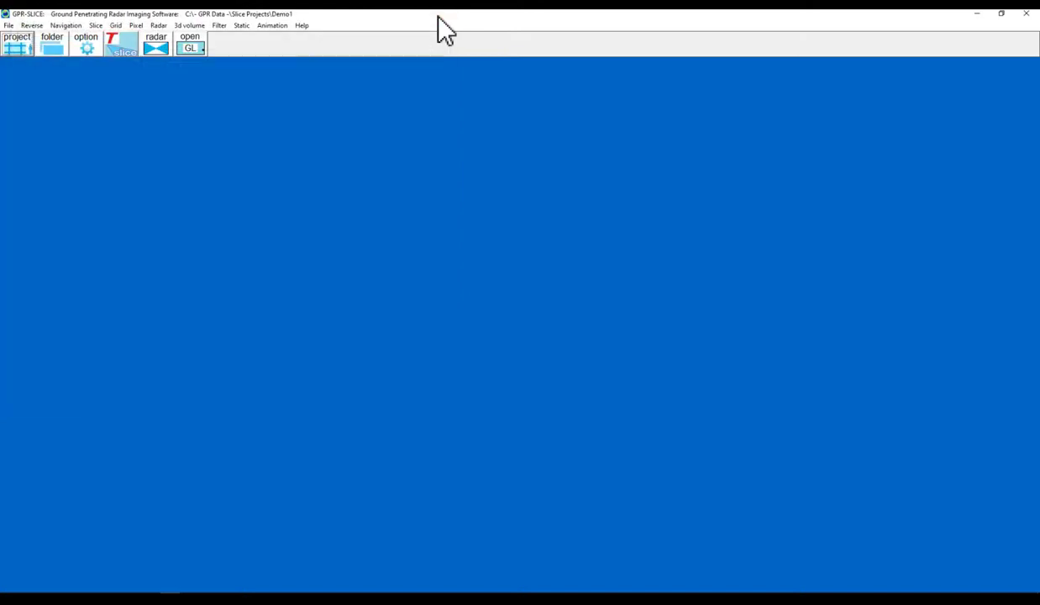
- Plot the profile map at full size to check the survey line layout, and close it
{"action": "left_click", "coordinate": [15, 40]}
{"action": "left_click", "coordinate": [25, 94]}
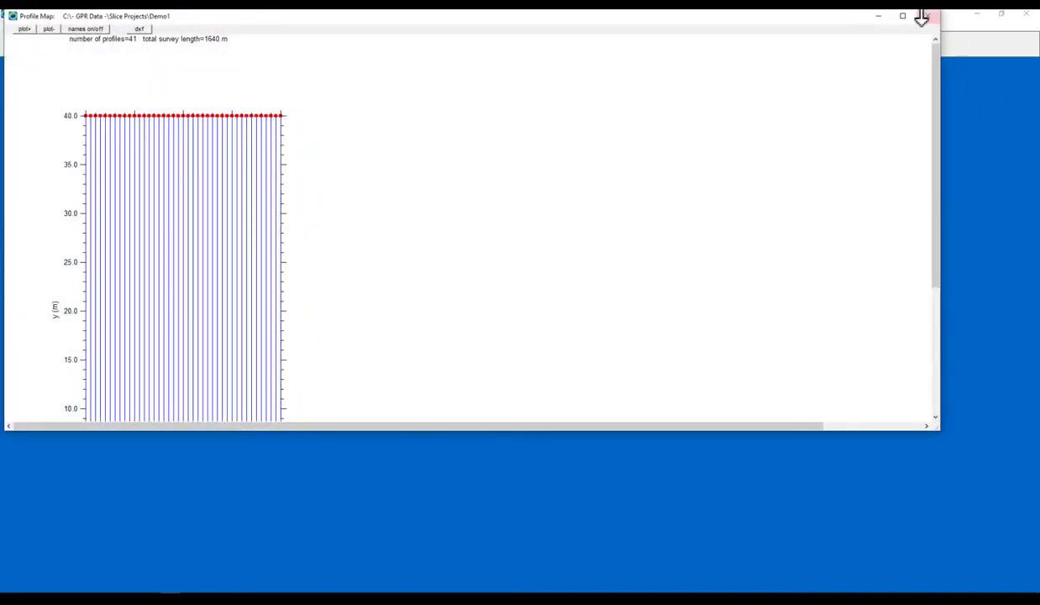
{"action": "left_click", "coordinate": [902, 18]}
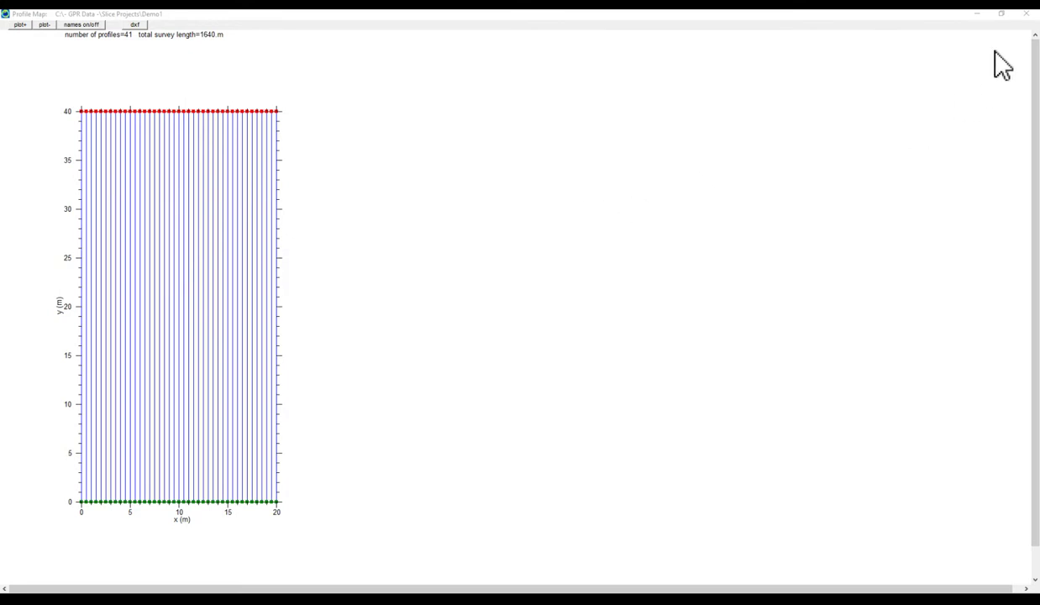
{"action": "left_click", "coordinate": [1026, 13]}
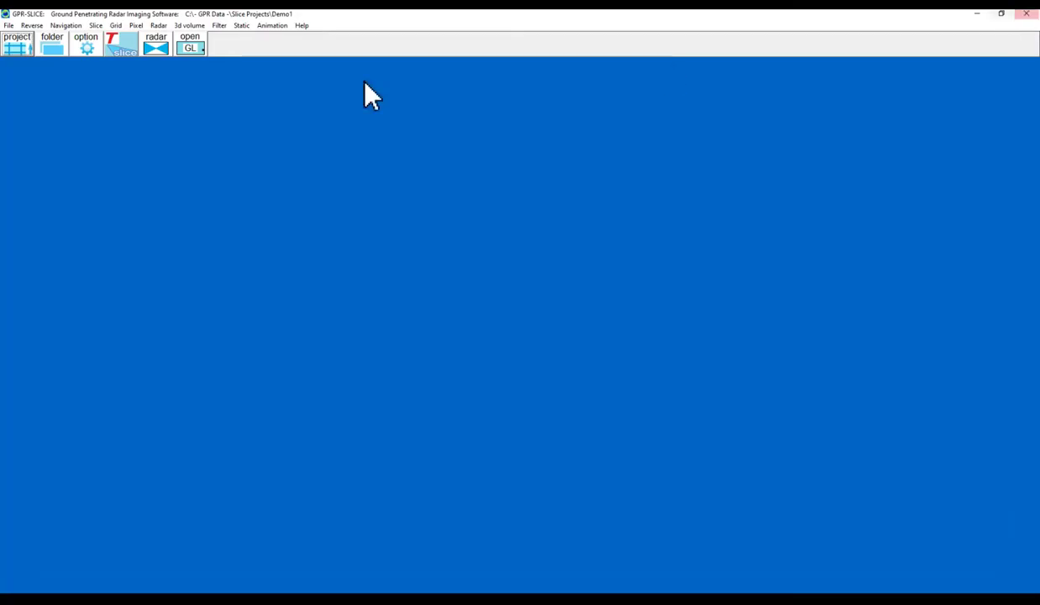
- Convert all 41 radargrams with the Mala 32 to 32 conversion, applying batch gain without wobble removal
{"action": "left_click", "coordinate": [8, 26]}
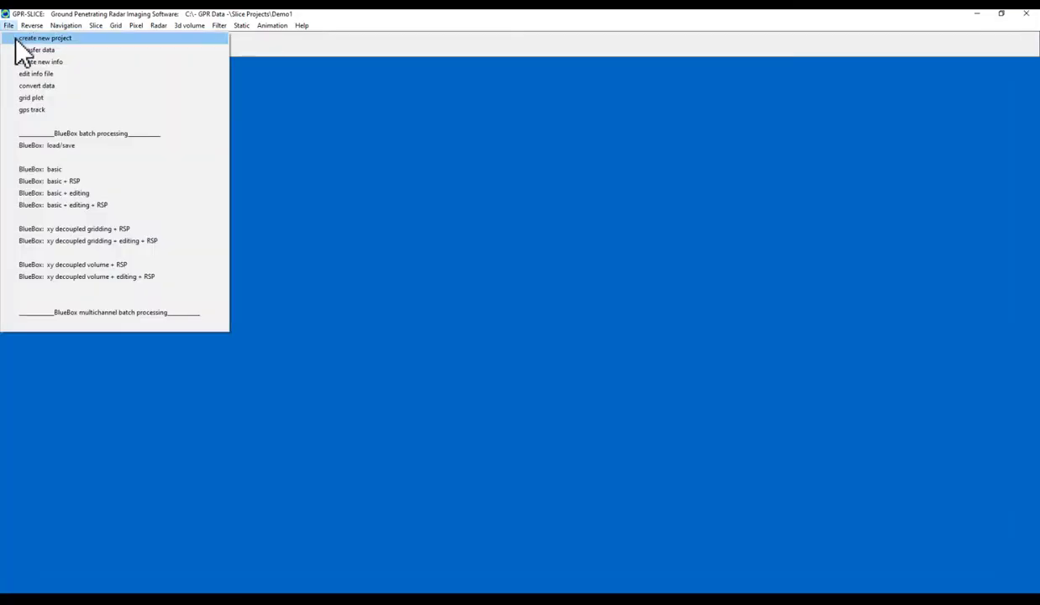
{"action": "left_click", "coordinate": [31, 85]}
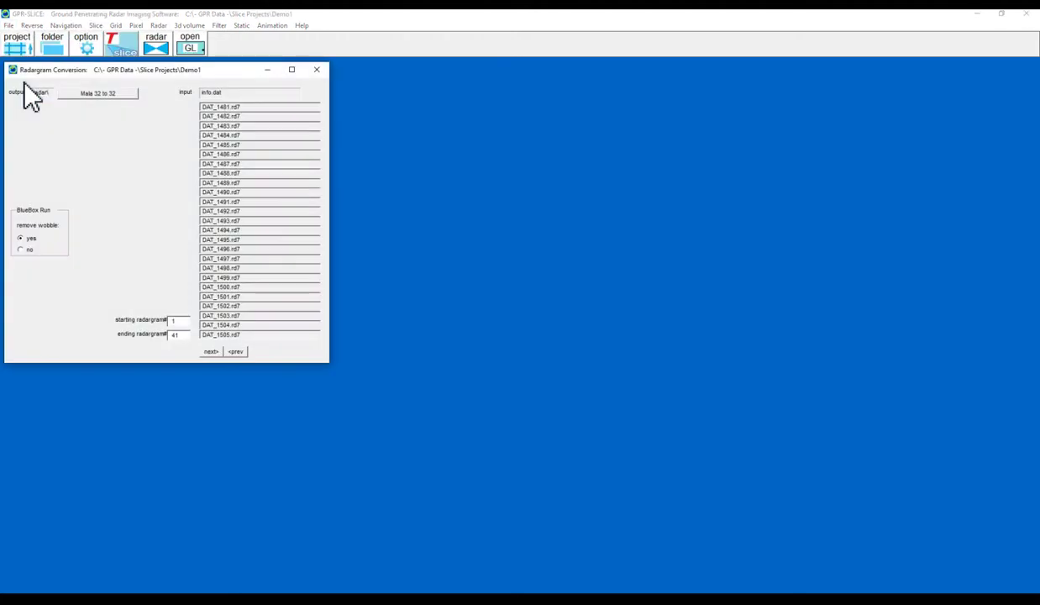
{"action": "left_click", "coordinate": [92, 94]}
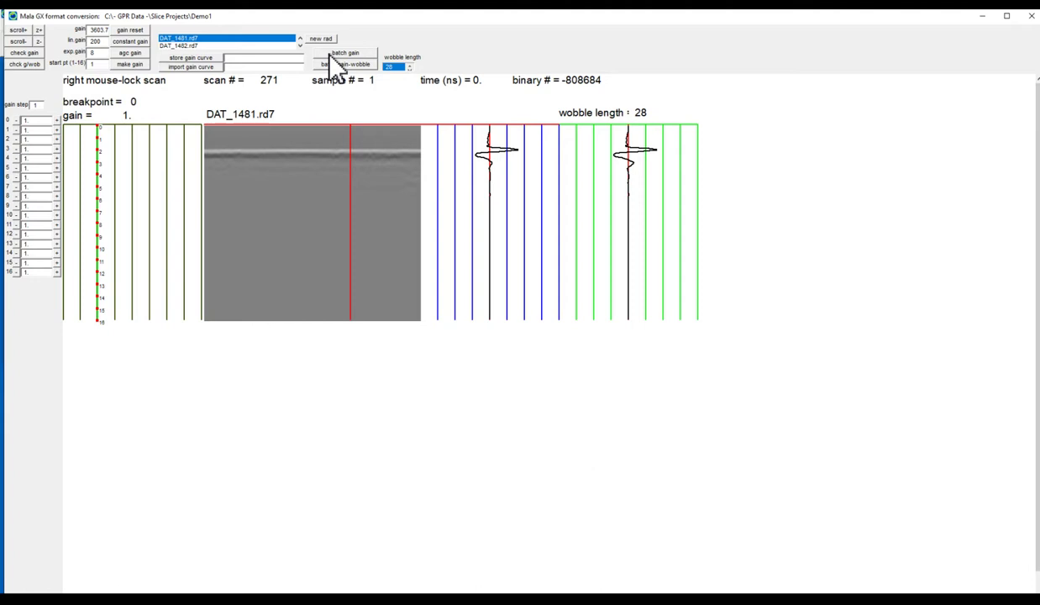
{"action": "left_click", "coordinate": [331, 55]}
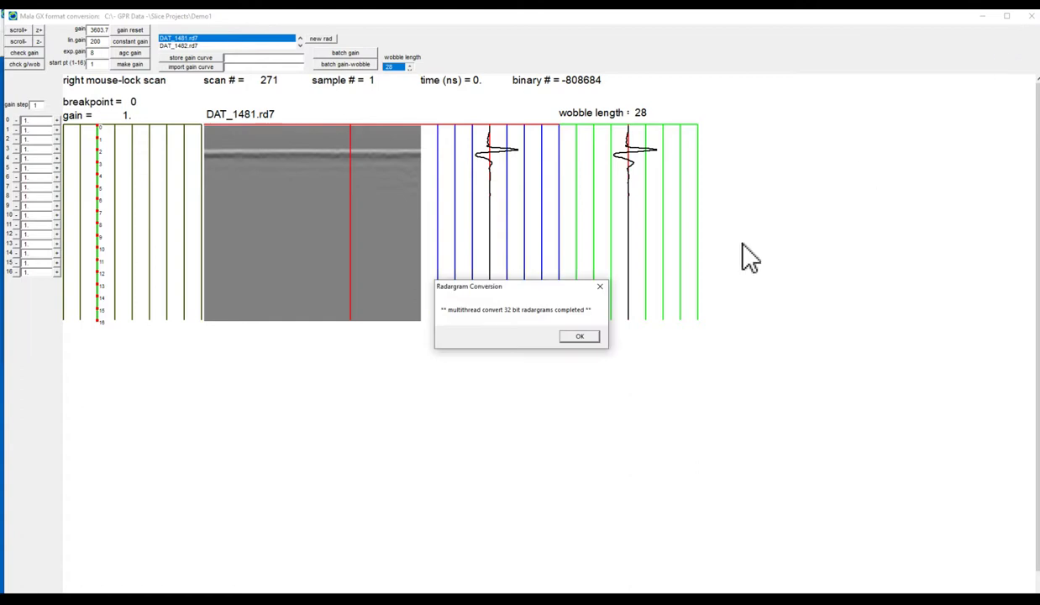
{"action": "left_click", "coordinate": [589, 333]}
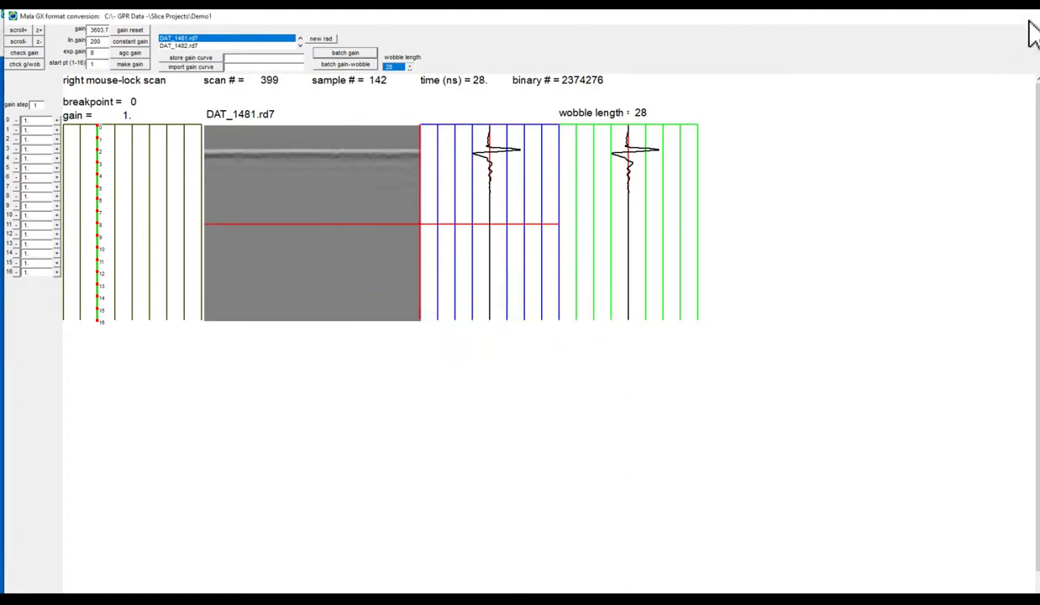
{"action": "left_click", "coordinate": [982, 15]}
- Check the project directories for the converted files in the radar folder, and close the radargram conversion
{"action": "left_click", "coordinate": [59, 44]}
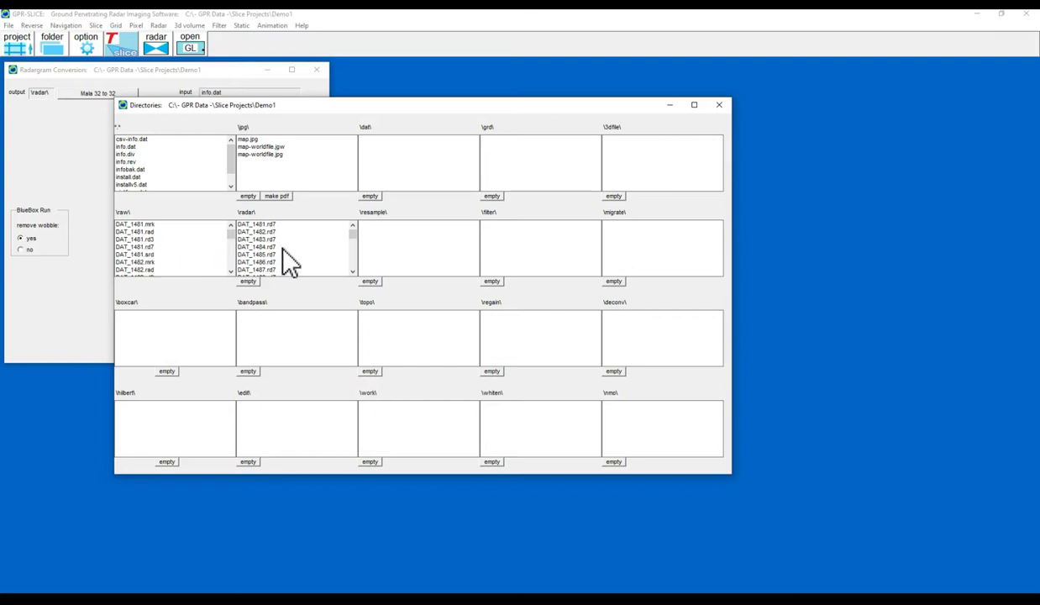
{"action": "left_click", "coordinate": [719, 104]}
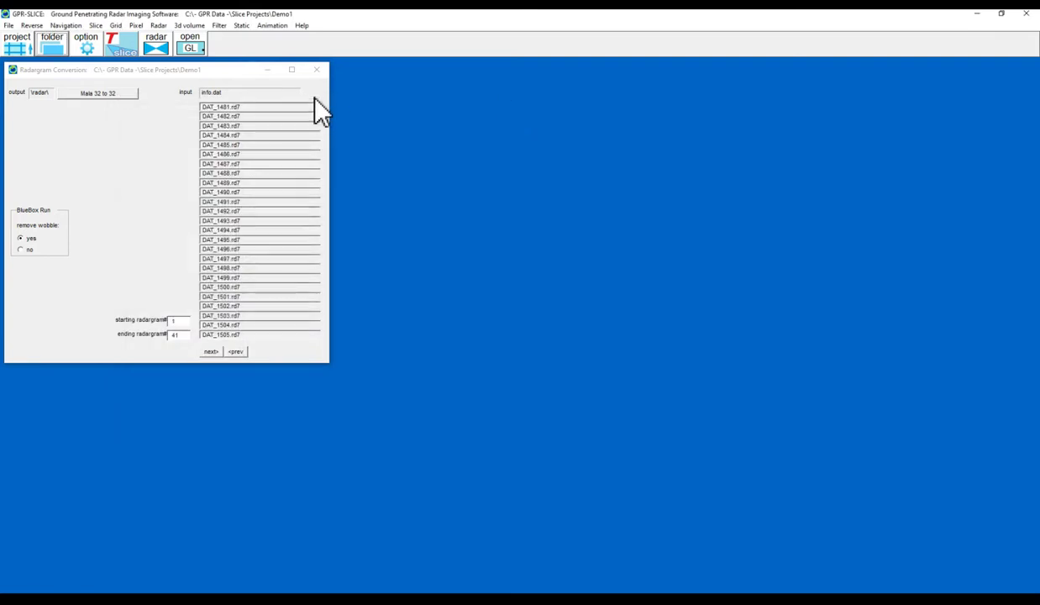
{"action": "left_click", "coordinate": [316, 69]}
- Reverse the even radargrams, saving the reverse list before running the process, and close the dialog
{"action": "key", "text": "alt+r"}
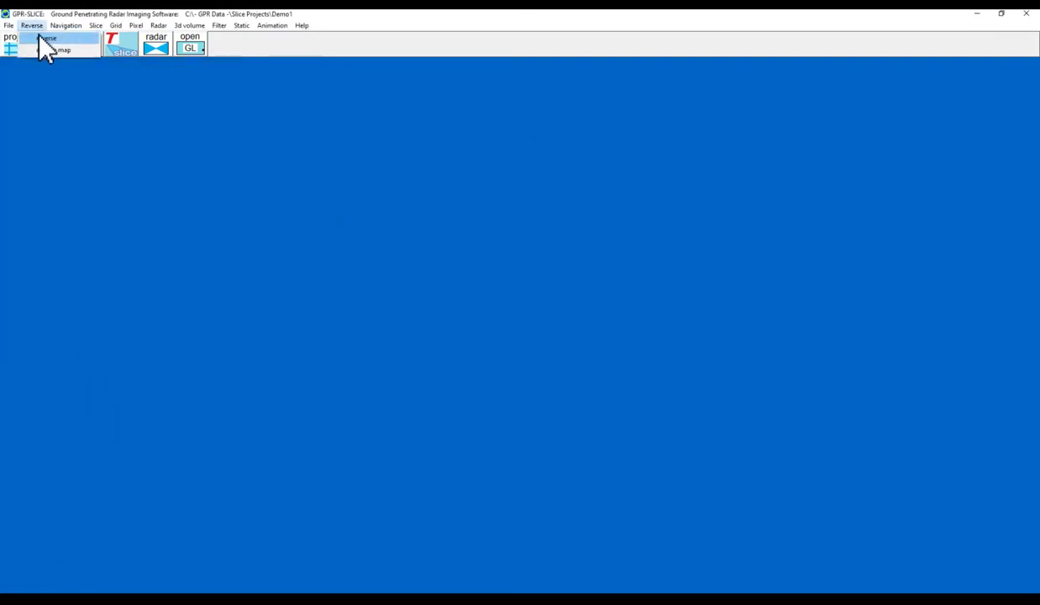
{"action": "left_click", "coordinate": [46, 39]}
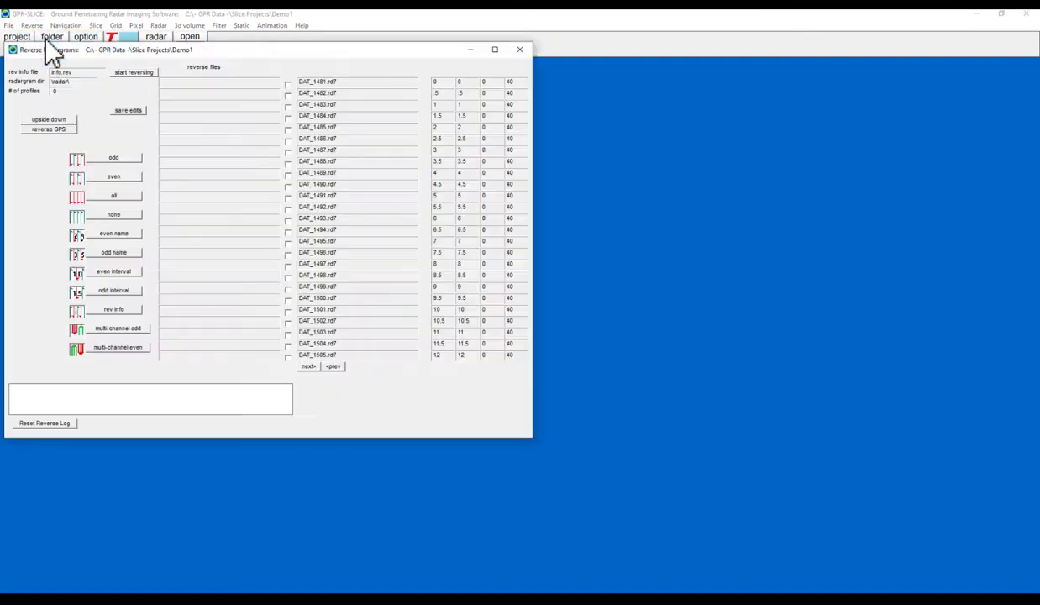
{"action": "left_click", "coordinate": [113, 177]}
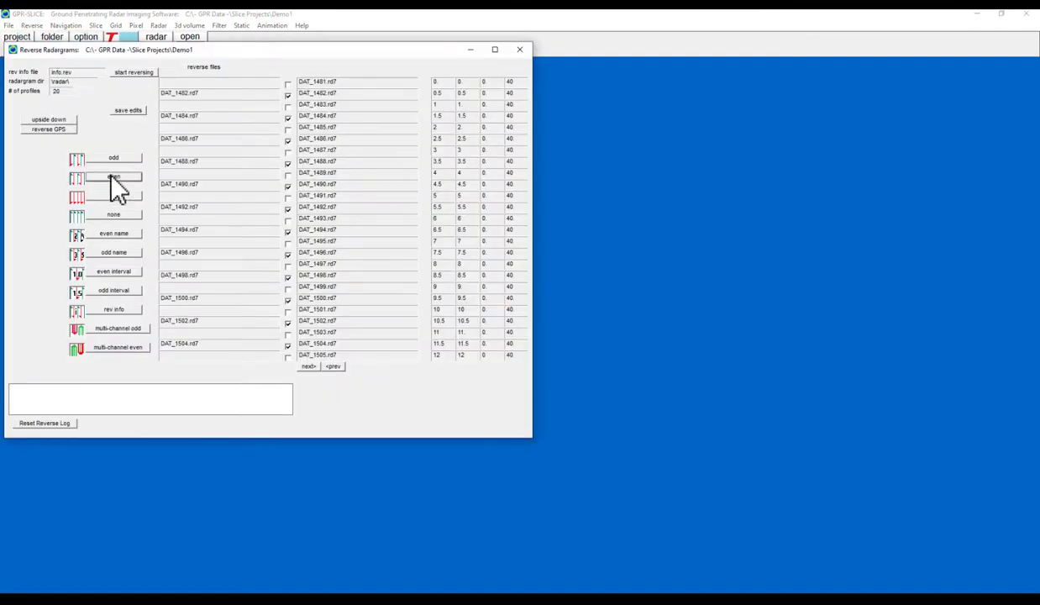
{"action": "left_click", "coordinate": [129, 113]}
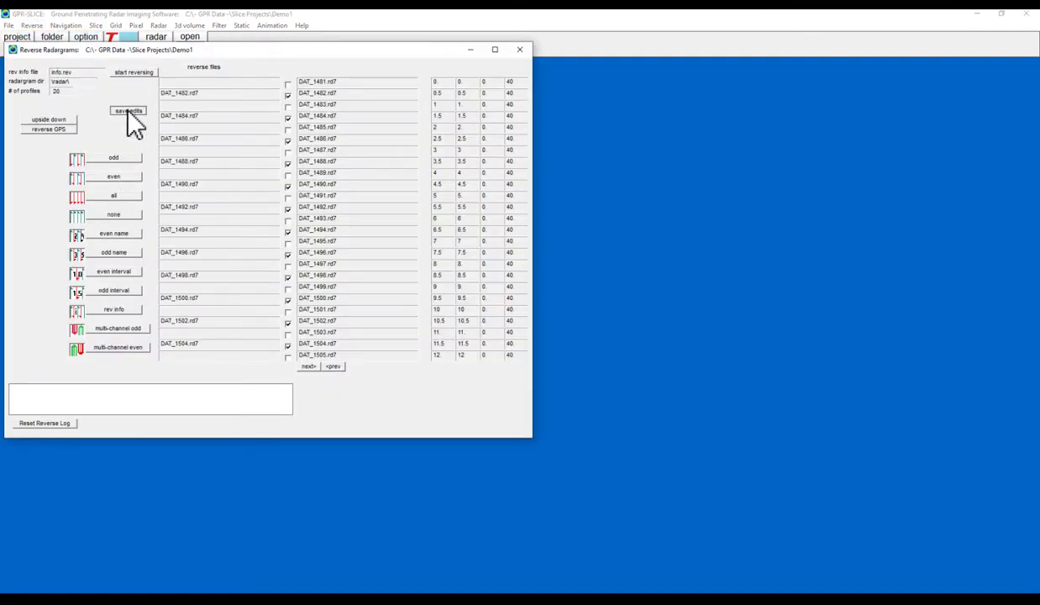
{"action": "left_click", "coordinate": [127, 73]}
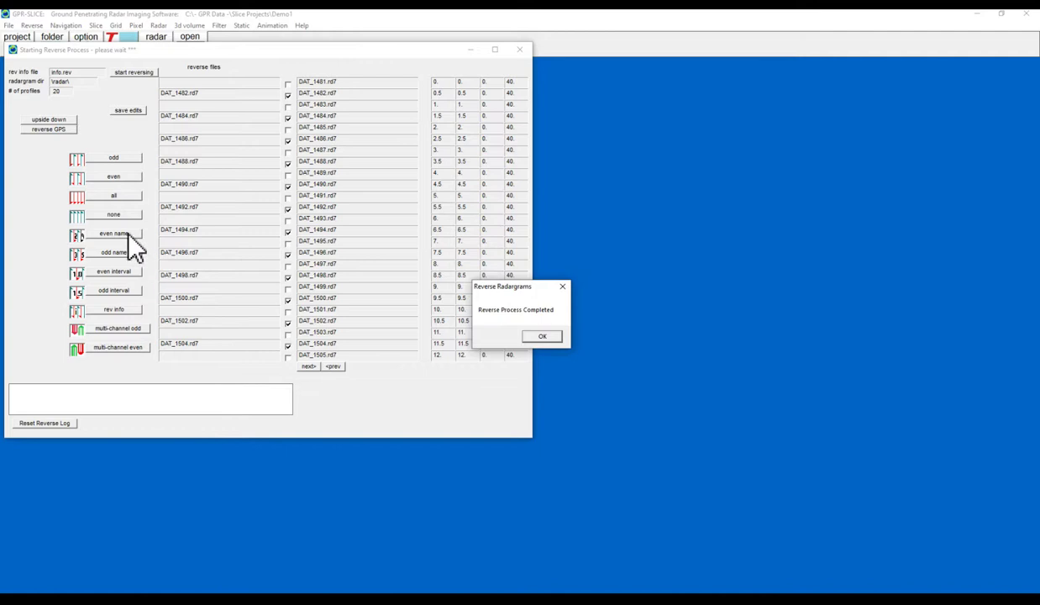
{"action": "left_click", "coordinate": [542, 337]}
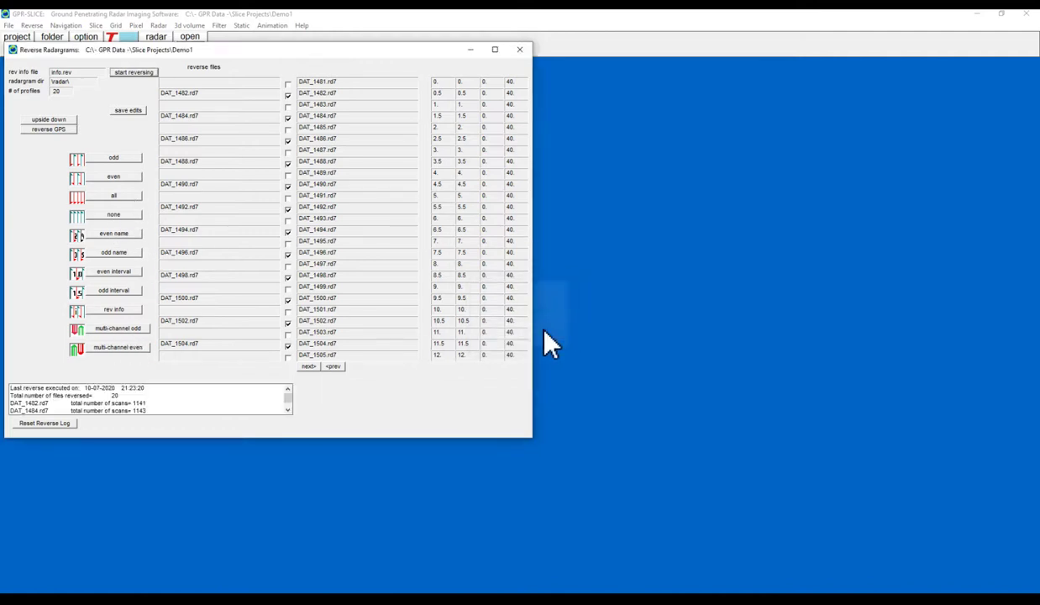
{"action": "left_click", "coordinate": [520, 50]}
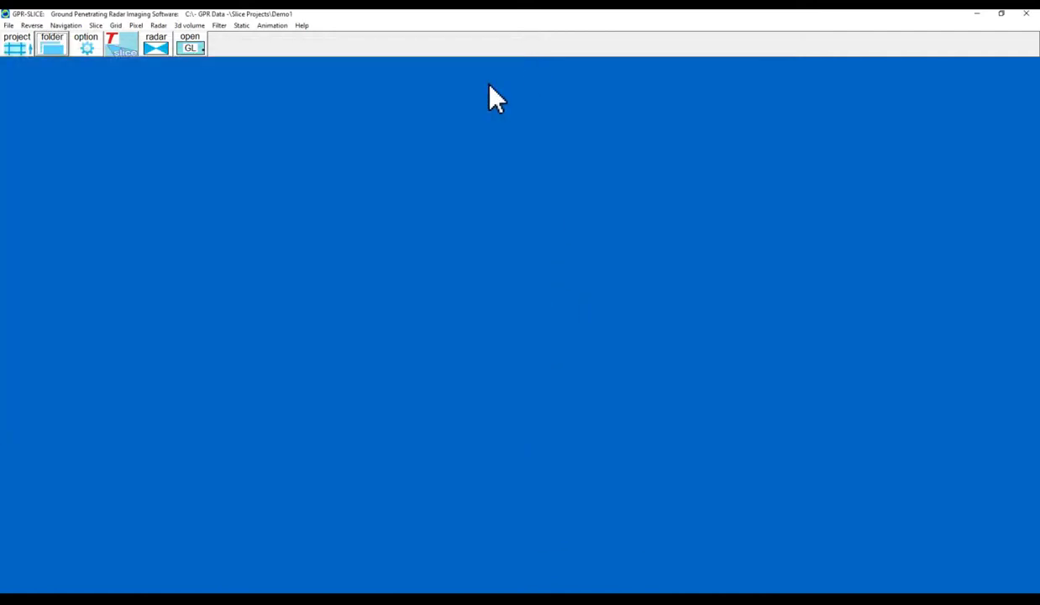
- Assign artificial navigation markers to all profiles and close the navigation dialog
{"action": "left_click", "coordinate": [64, 26]}
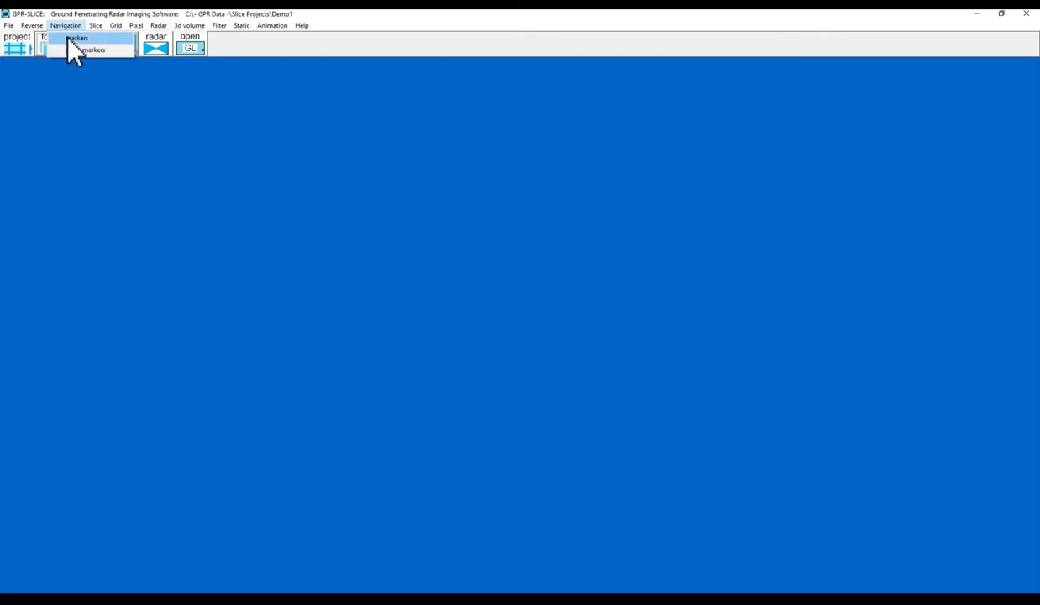
{"action": "left_click", "coordinate": [67, 39]}
{"action": "left_click", "coordinate": [242, 66]}
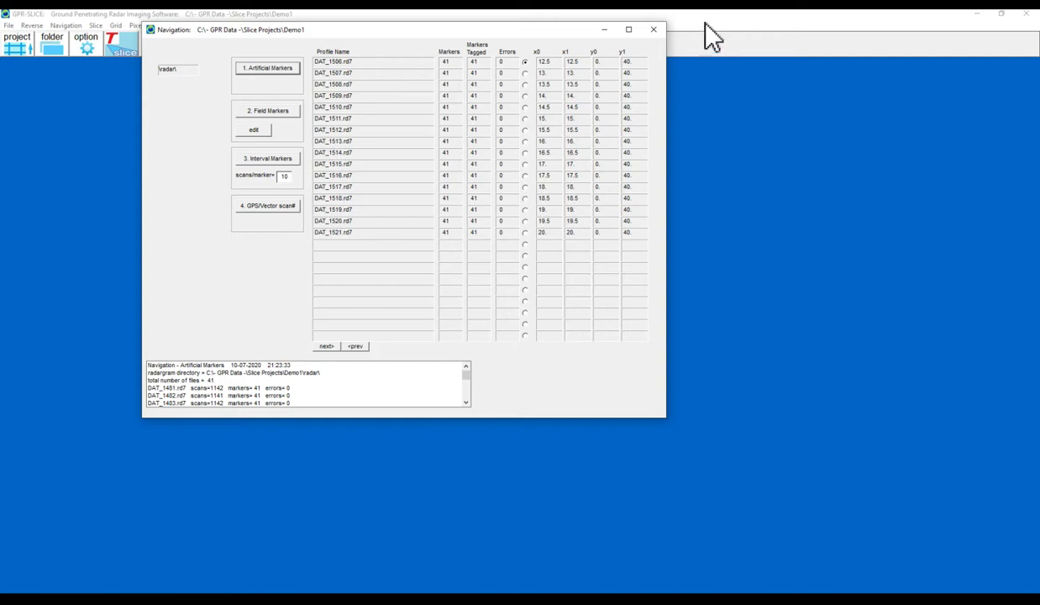
{"action": "left_click", "coordinate": [655, 31]}
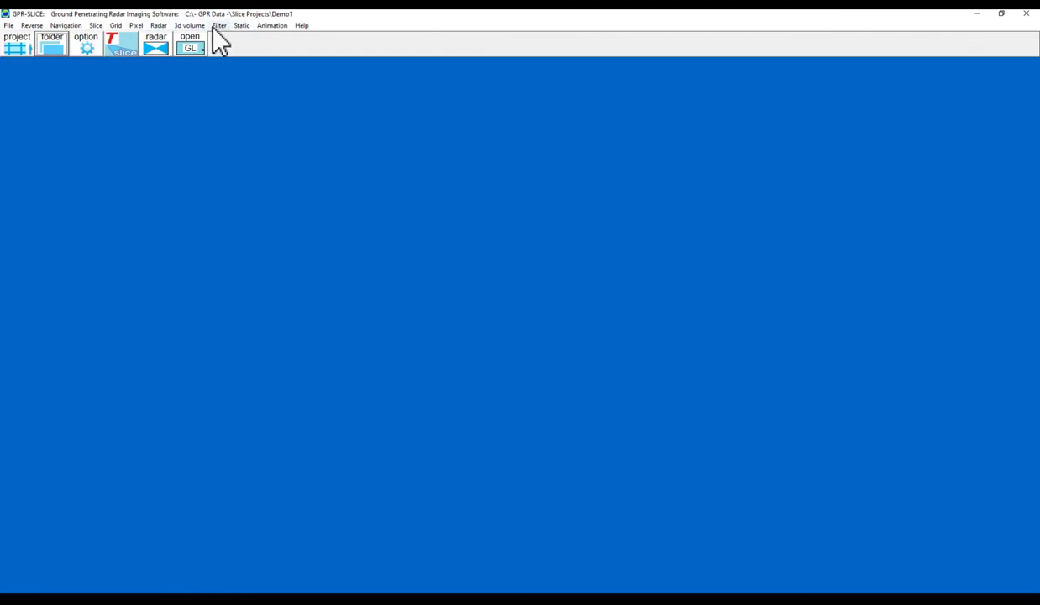
- Run the automatic 0 ns line-by-line edit on all 41 radargrams, accept the offsets, switch to the infoedit.dat information file, and close the editor
{"action": "left_click", "coordinate": [159, 26]}
{"action": "left_click", "coordinate": [181, 71]}
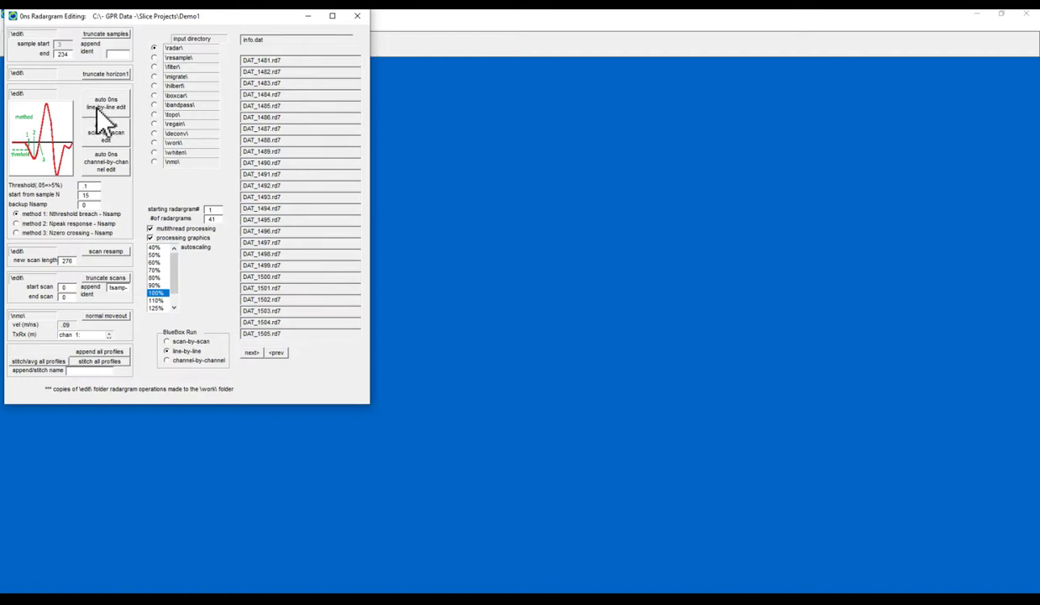
{"action": "left_click", "coordinate": [106, 108]}
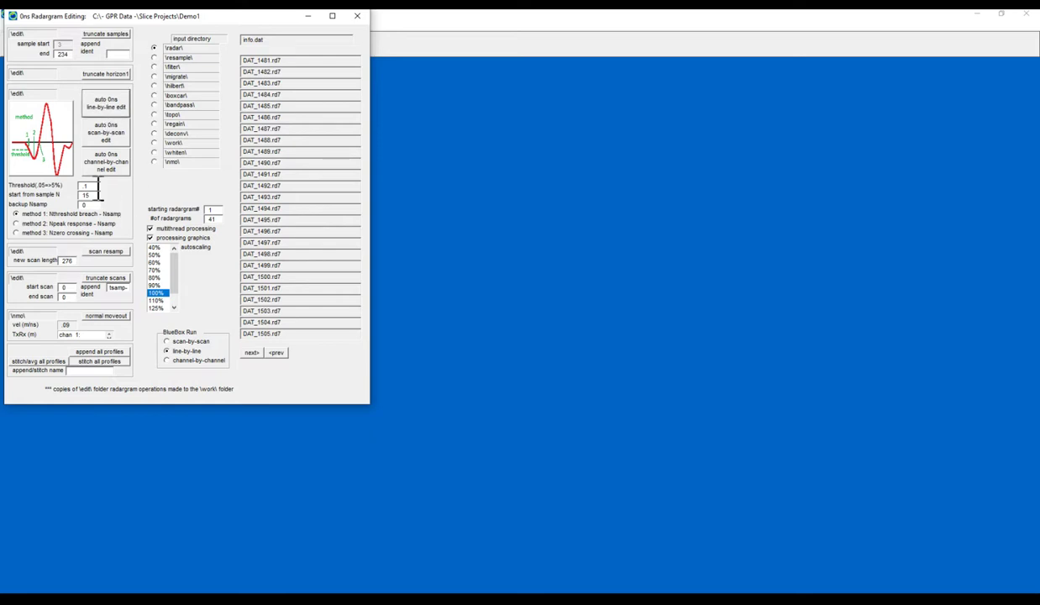
{"action": "left_click", "coordinate": [105, 107]}
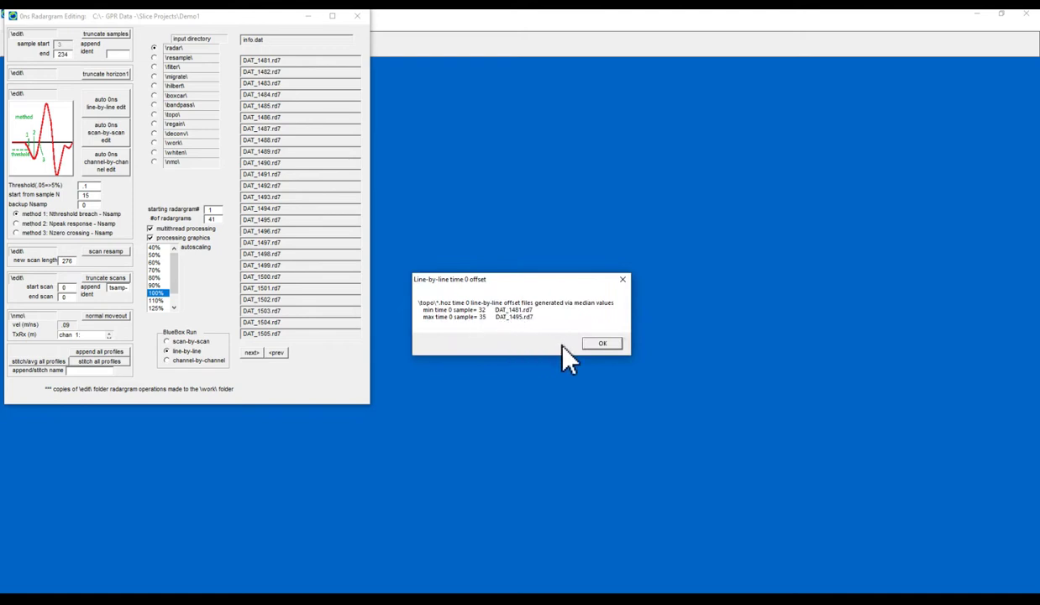
{"action": "left_click", "coordinate": [602, 345]}
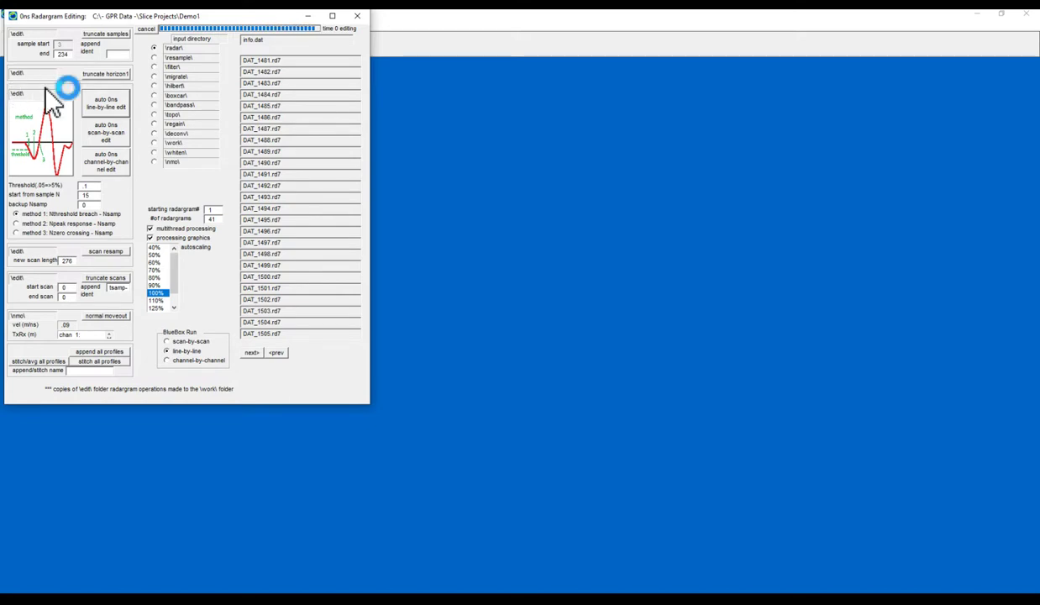
{"action": "left_click", "coordinate": [584, 338]}
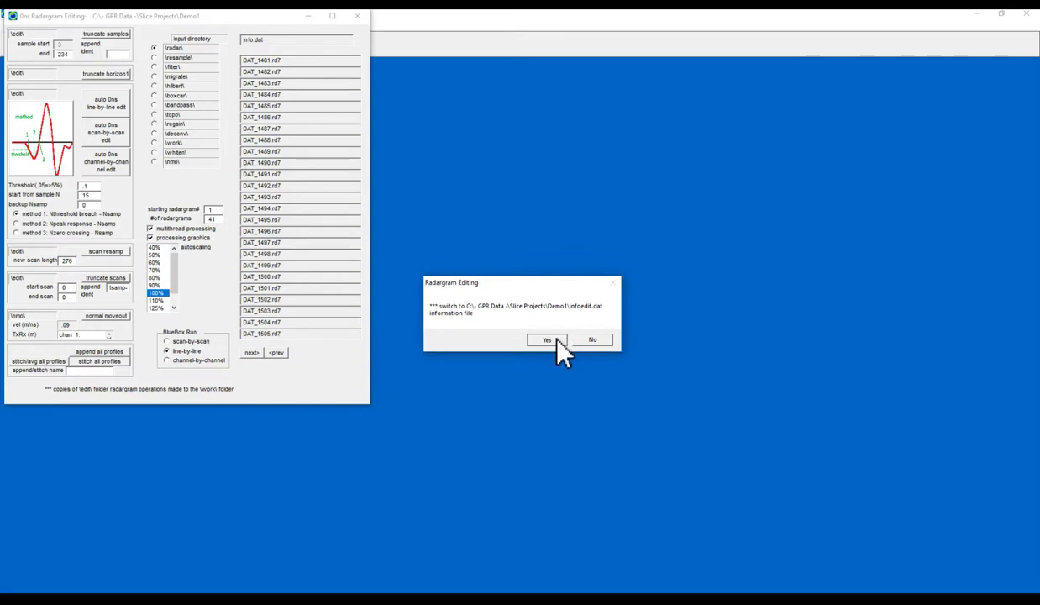
{"action": "left_click", "coordinate": [548, 340]}
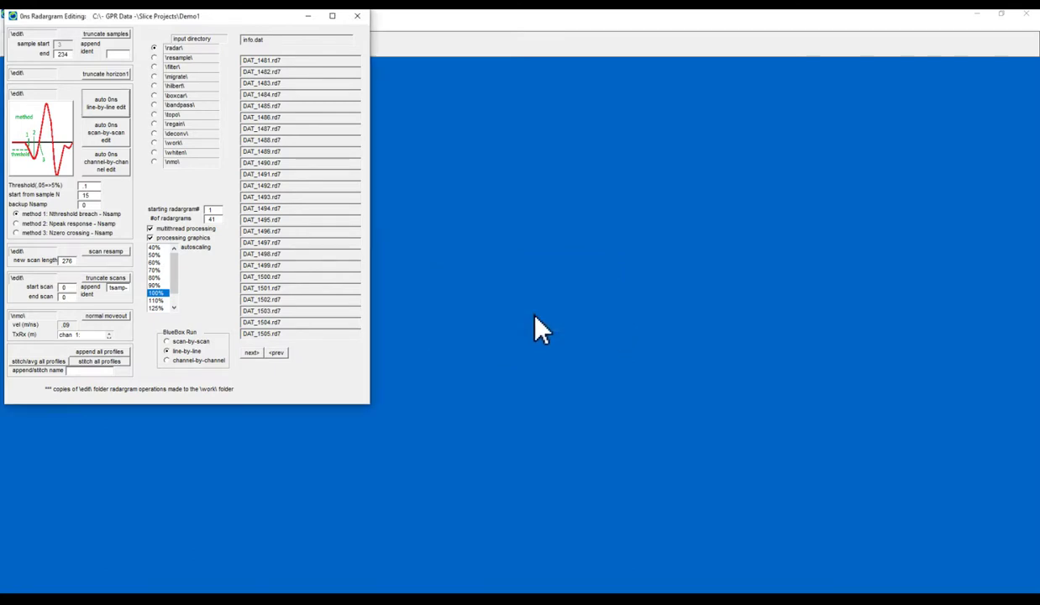
{"action": "left_click", "coordinate": [358, 17]}
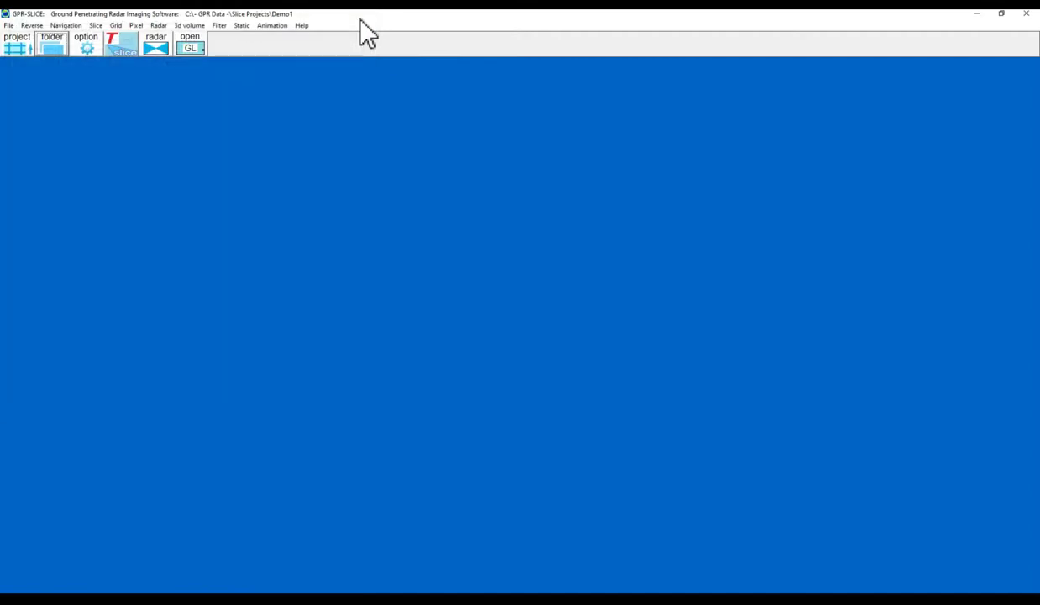
- Choose the \edit\ folder as the filtering input directory and open the bandpass spectra and gain settings for DAT_1481.rd7
{"action": "left_click", "coordinate": [217, 25]}
{"action": "left_click", "coordinate": [221, 38]}
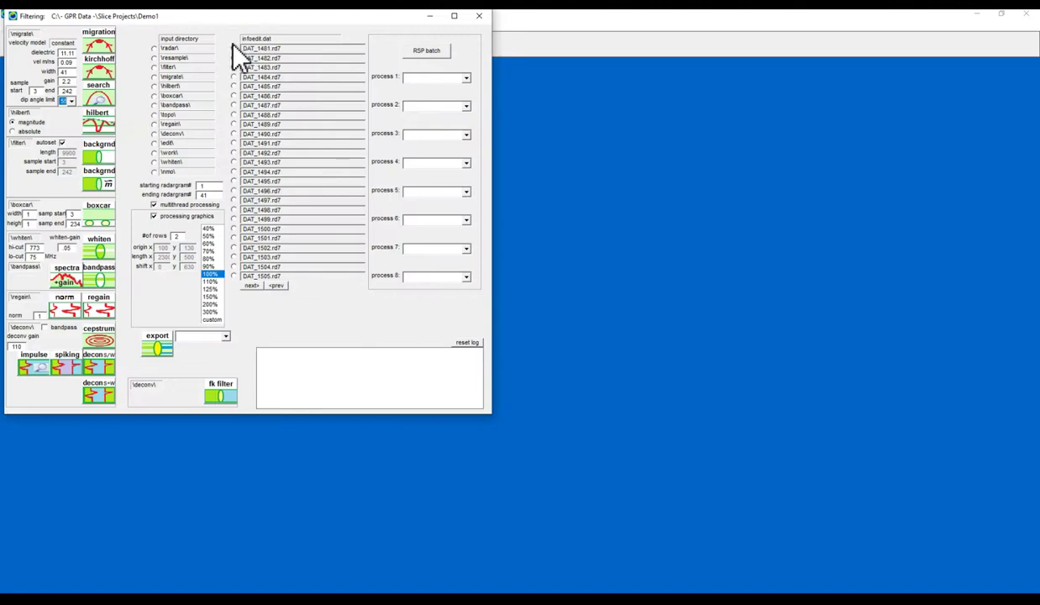
{"action": "left_click", "coordinate": [154, 143]}
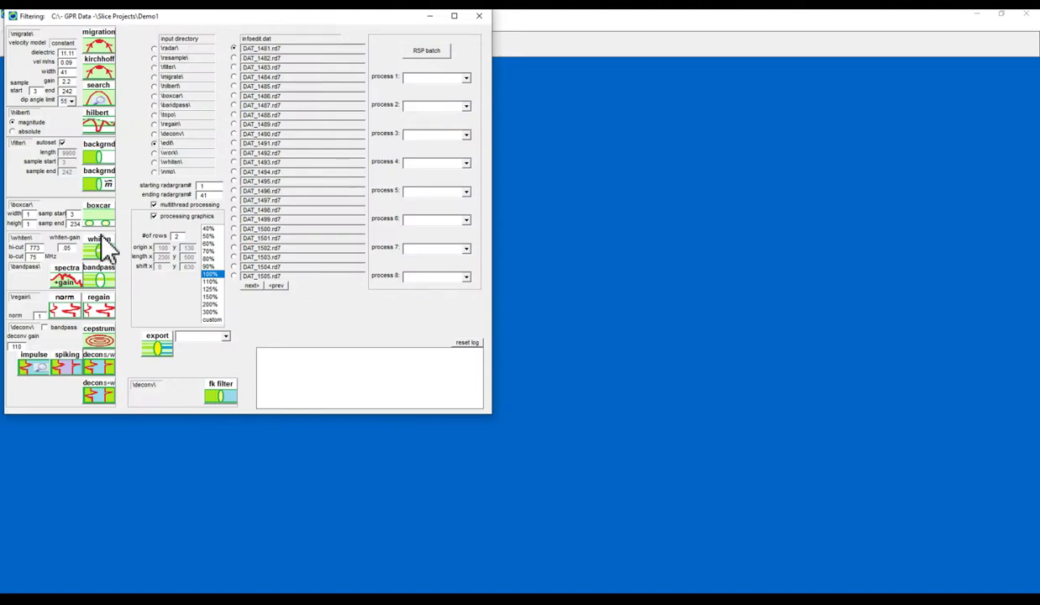
{"action": "left_click", "coordinate": [84, 283]}
{"action": "left_click", "coordinate": [72, 284]}
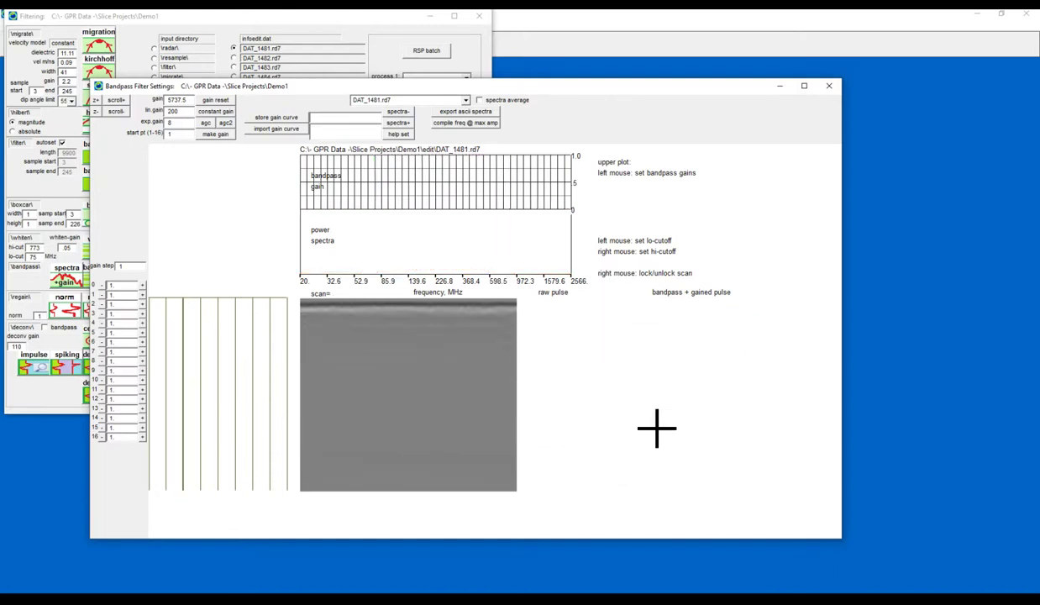
- Generate an automatic gain curve from all radargrams with AGC2
{"action": "left_click", "coordinate": [224, 123]}
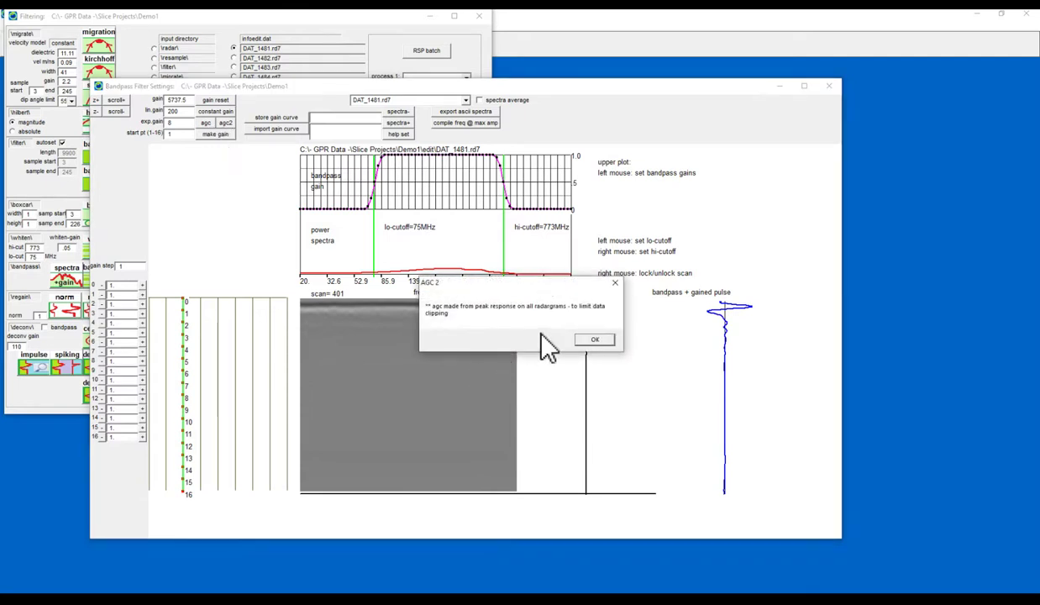
{"action": "left_click", "coordinate": [594, 339]}
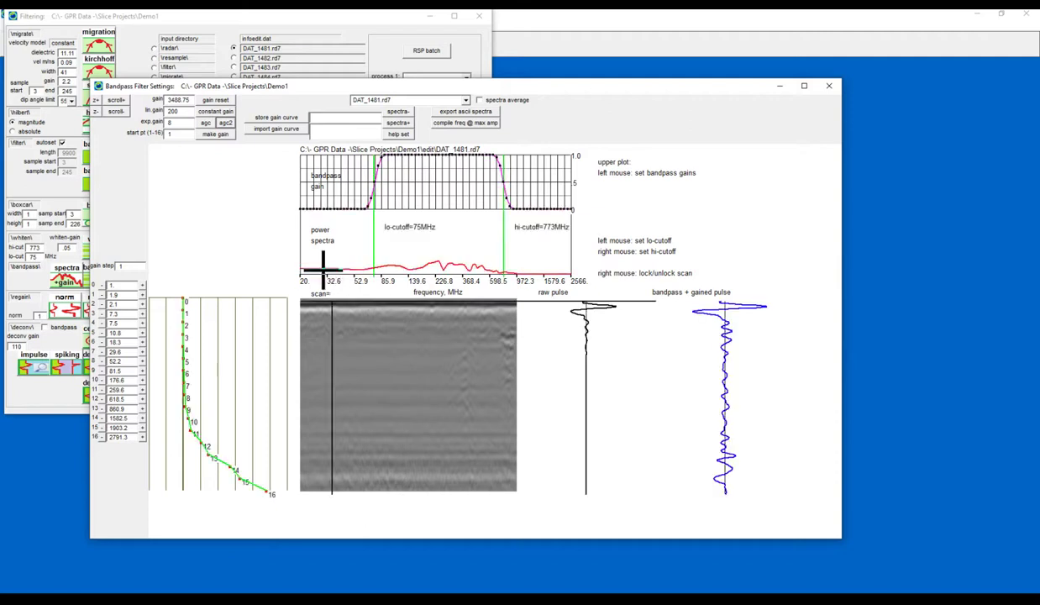
- Set the gain to 500, reset the gain curve, and raise gain points 1, 2 and 3 to 2
{"action": "left_click", "coordinate": [224, 317]}
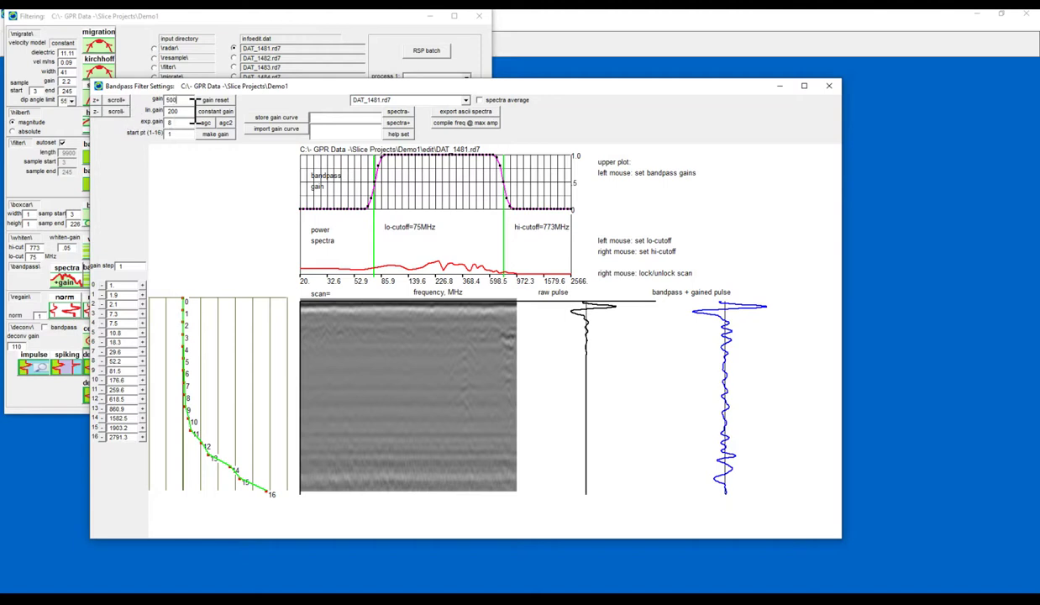
{"action": "left_click", "coordinate": [214, 100]}
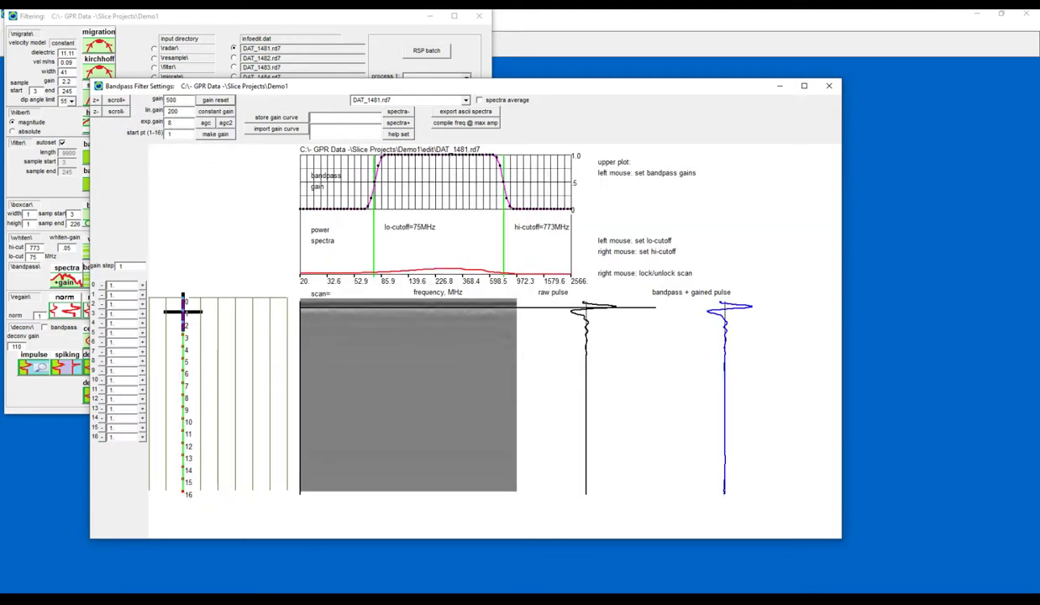
{"action": "left_click", "coordinate": [159, 316]}
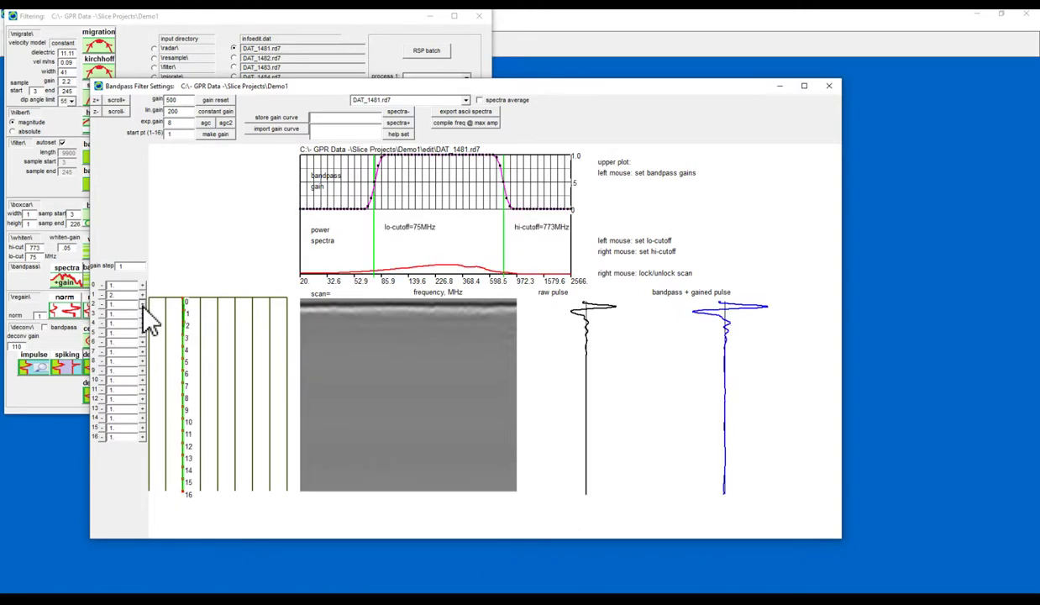
{"action": "left_click", "coordinate": [145, 318]}
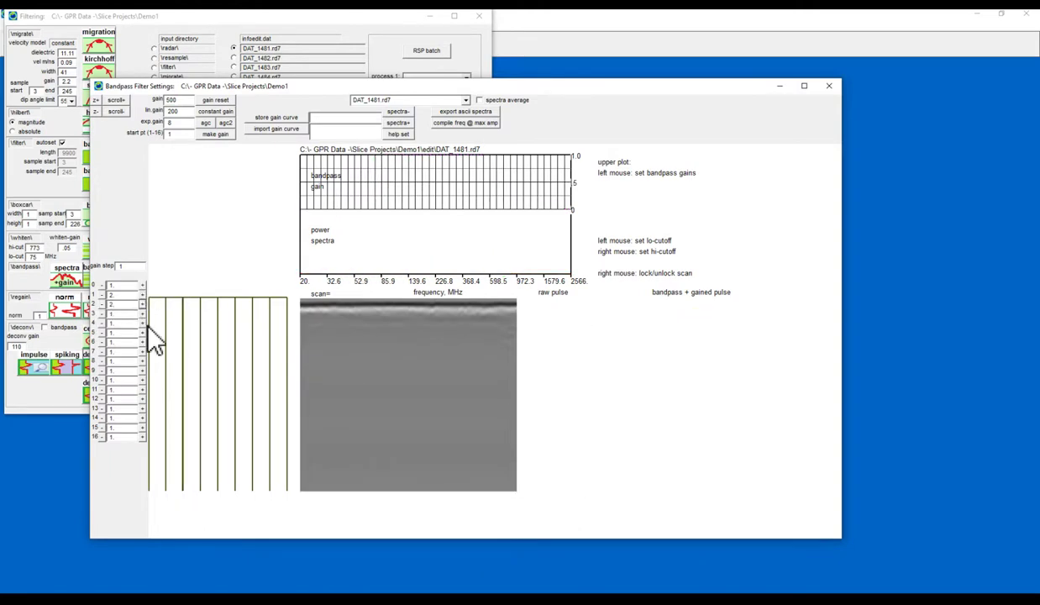
{"action": "left_click", "coordinate": [158, 337]}
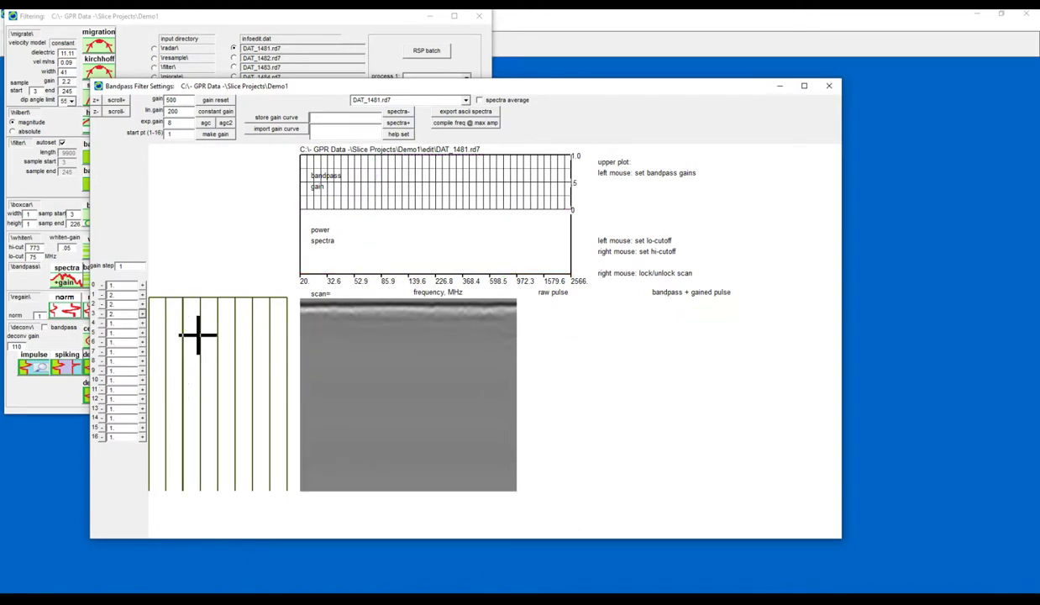
- Shape the shallow part of the gain curve with points 2, 3 and 4 at about 8.8, 16.6 and 42.7
{"action": "left_click", "coordinate": [195, 344]}
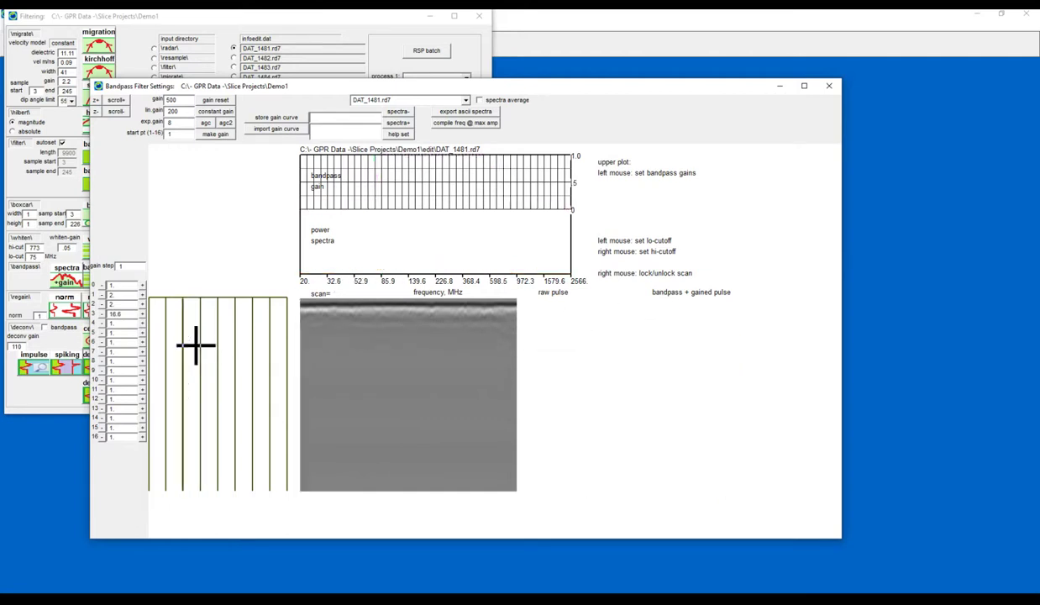
{"action": "left_click", "coordinate": [194, 349]}
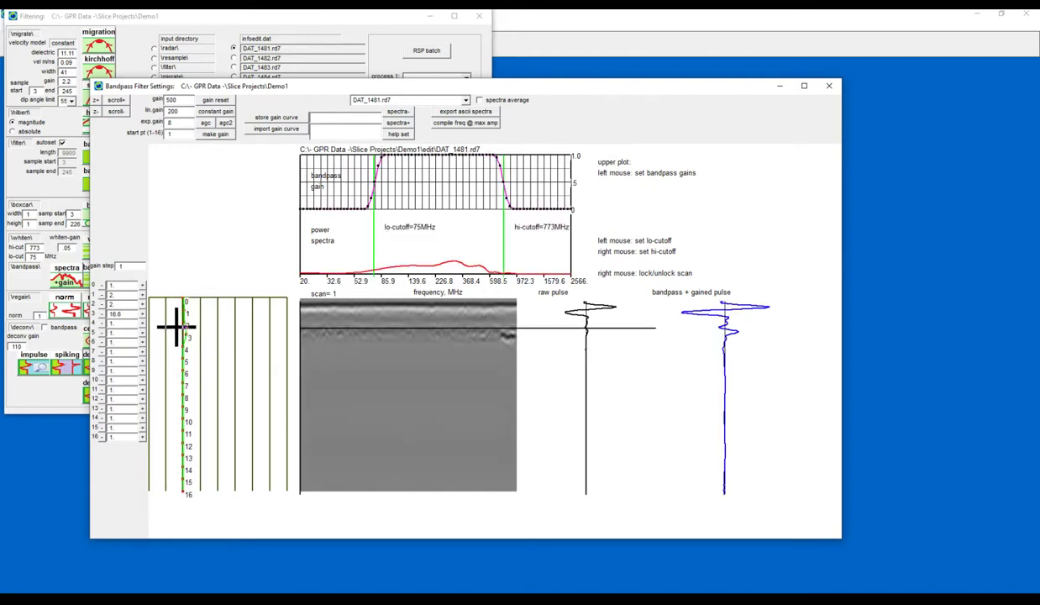
{"action": "left_click", "coordinate": [185, 323]}
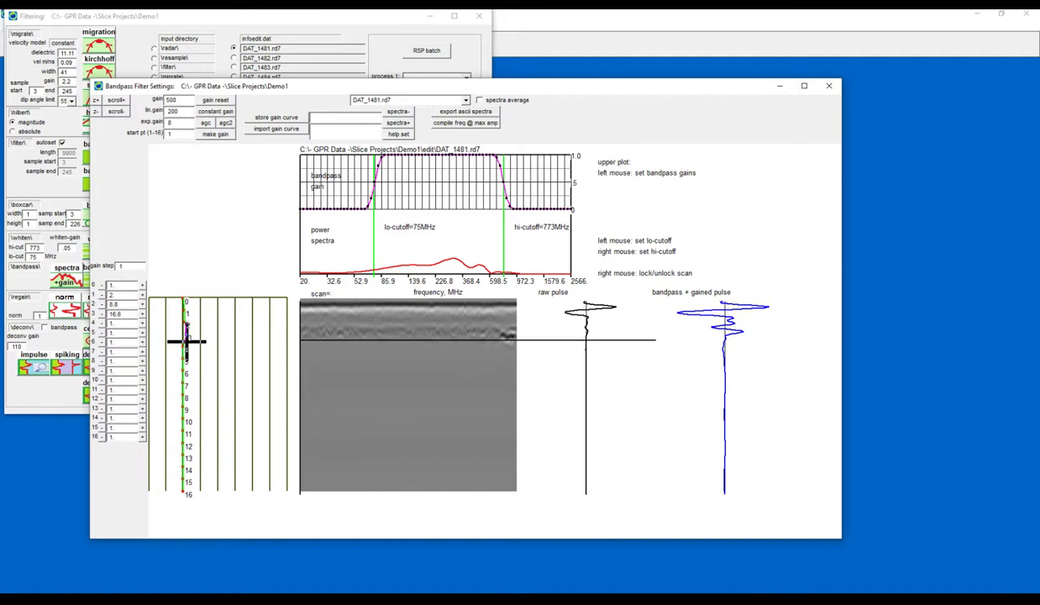
{"action": "left_click", "coordinate": [186, 342]}
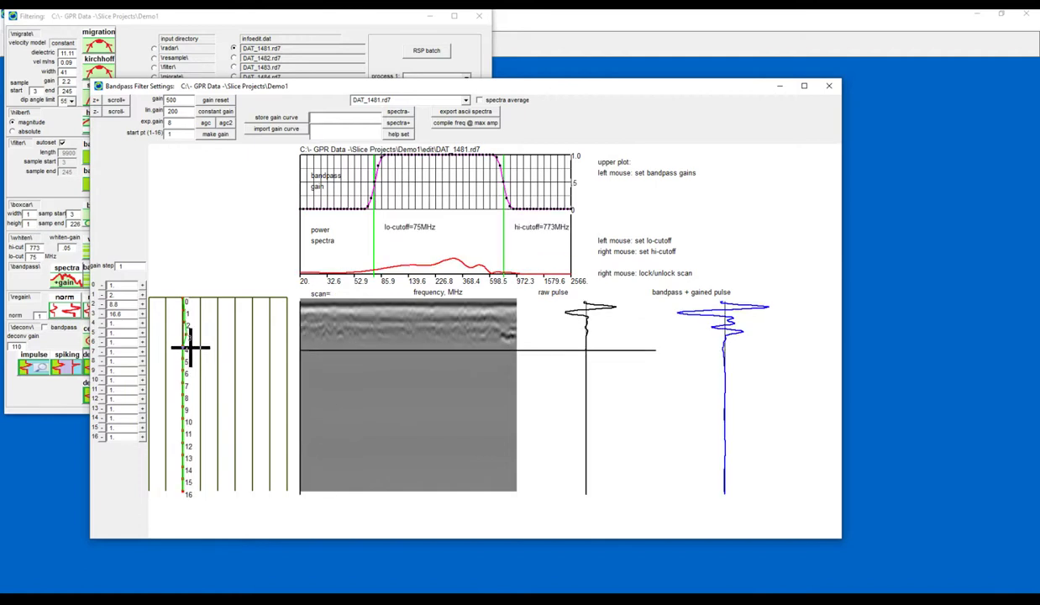
{"action": "left_click", "coordinate": [192, 348]}
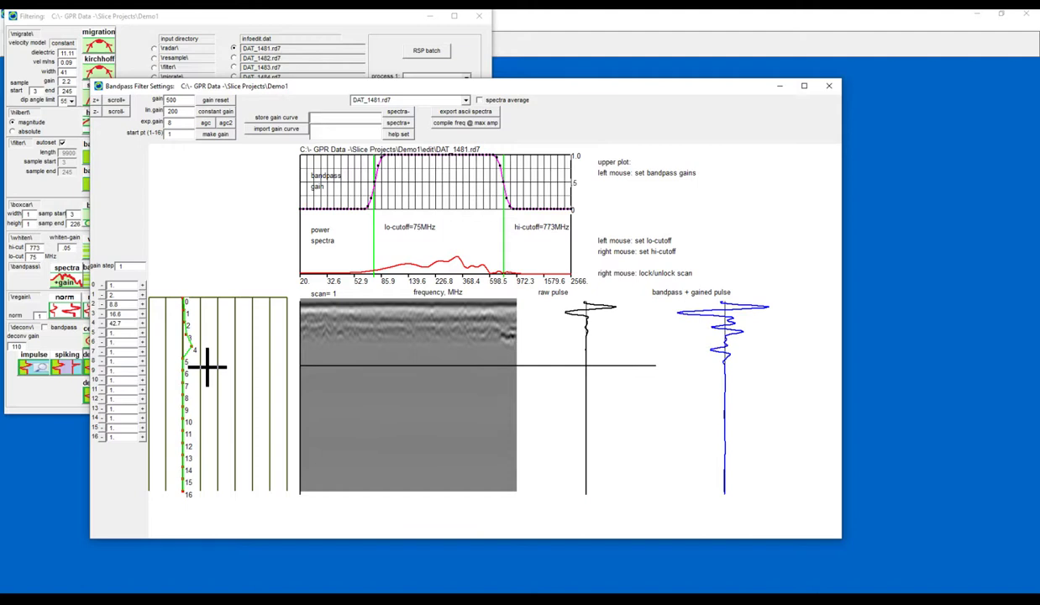
- Raise gain curve points 5 to 9 progressively to about 100, 191, 267, 355 and 428
{"action": "left_click", "coordinate": [207, 365]}
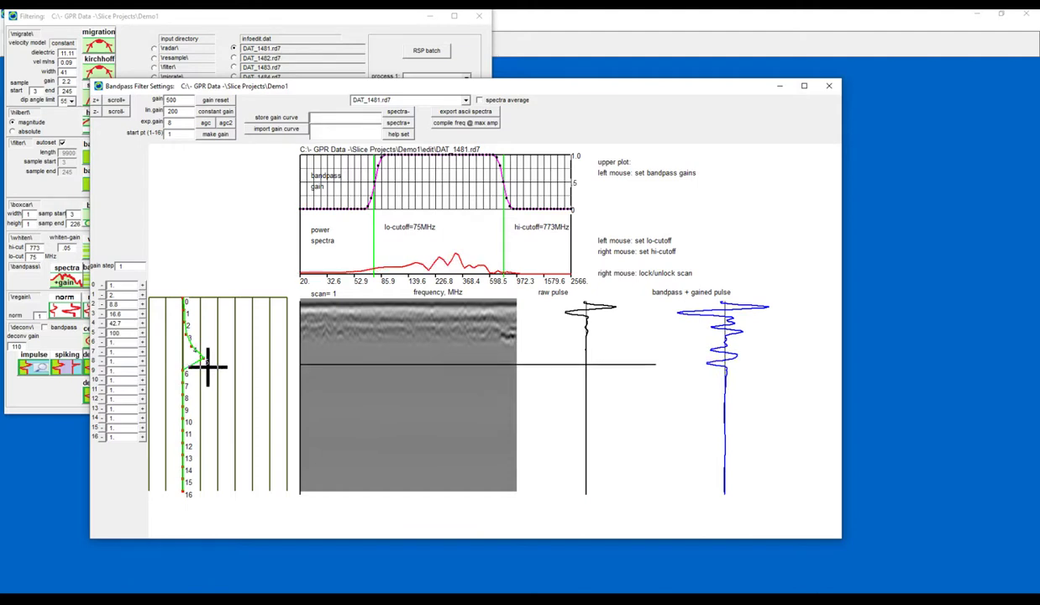
{"action": "left_click", "coordinate": [224, 372]}
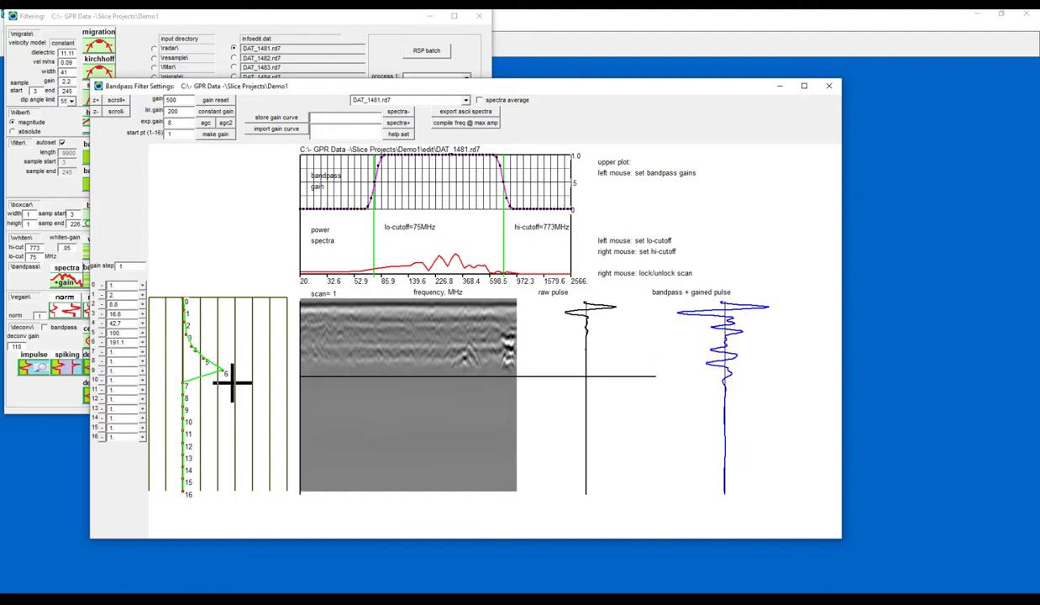
{"action": "left_click", "coordinate": [237, 386]}
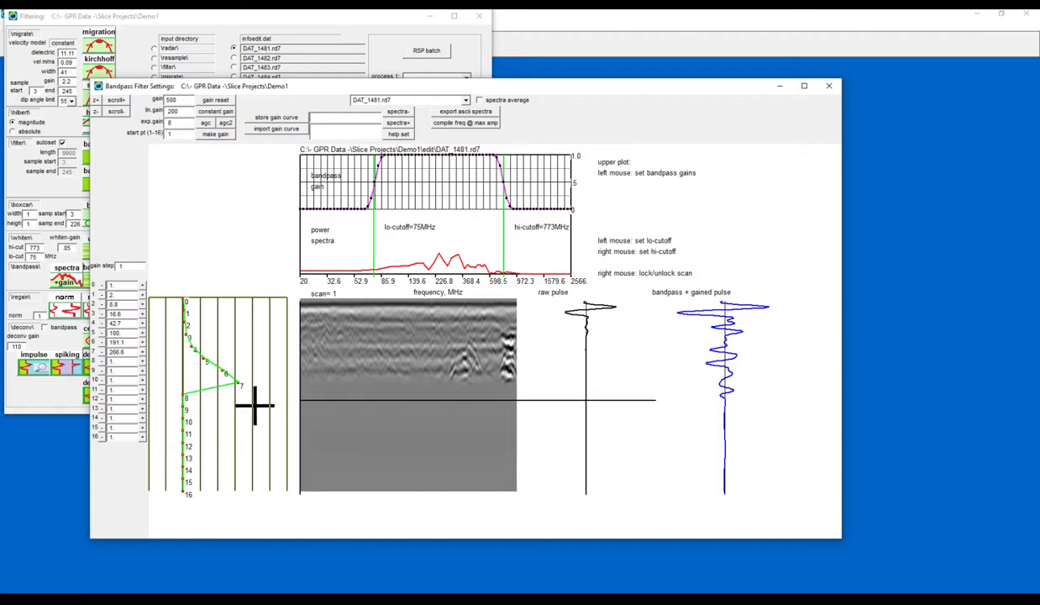
{"action": "left_click", "coordinate": [263, 400]}
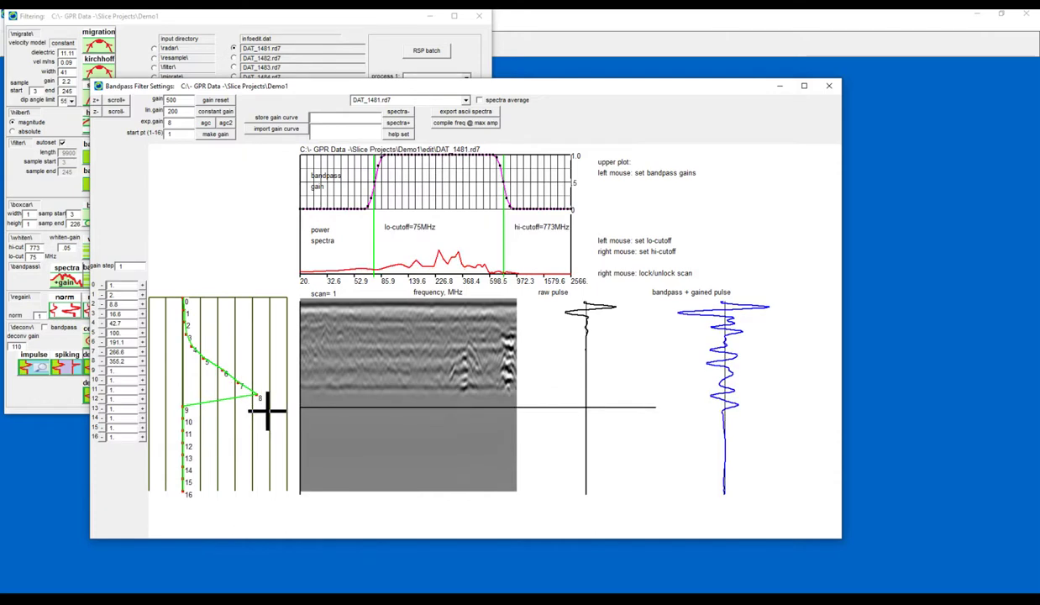
{"action": "left_click", "coordinate": [274, 412]}
- Shape the deep part of the gain curve with points 10 to 16 at about 465, 470, 478, 467, 441, 433 and 418
{"action": "left_click", "coordinate": [280, 432]}
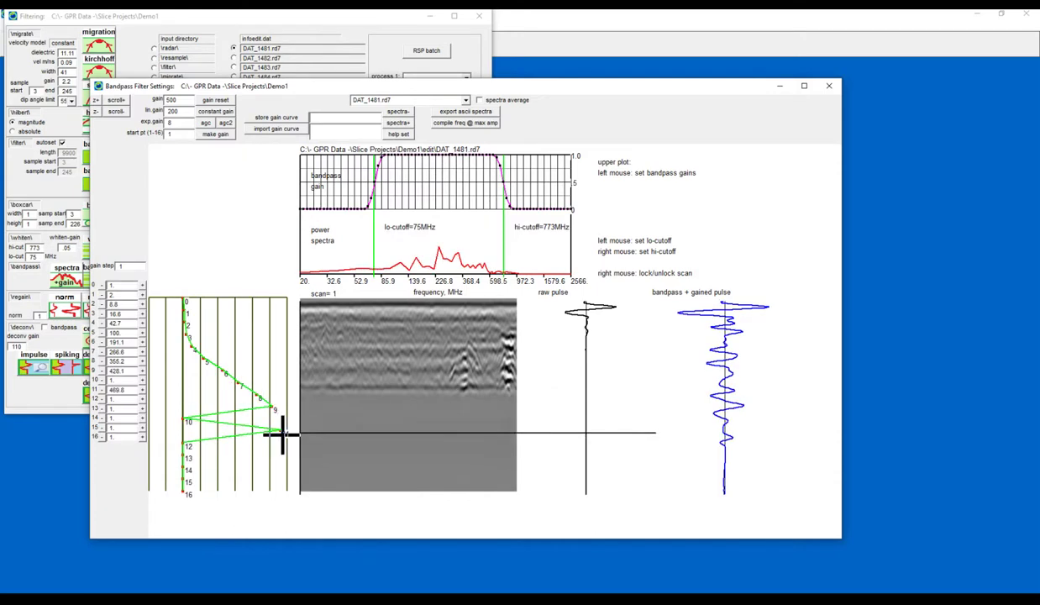
{"action": "left_click", "coordinate": [276, 420]}
{"action": "left_click", "coordinate": [279, 417]}
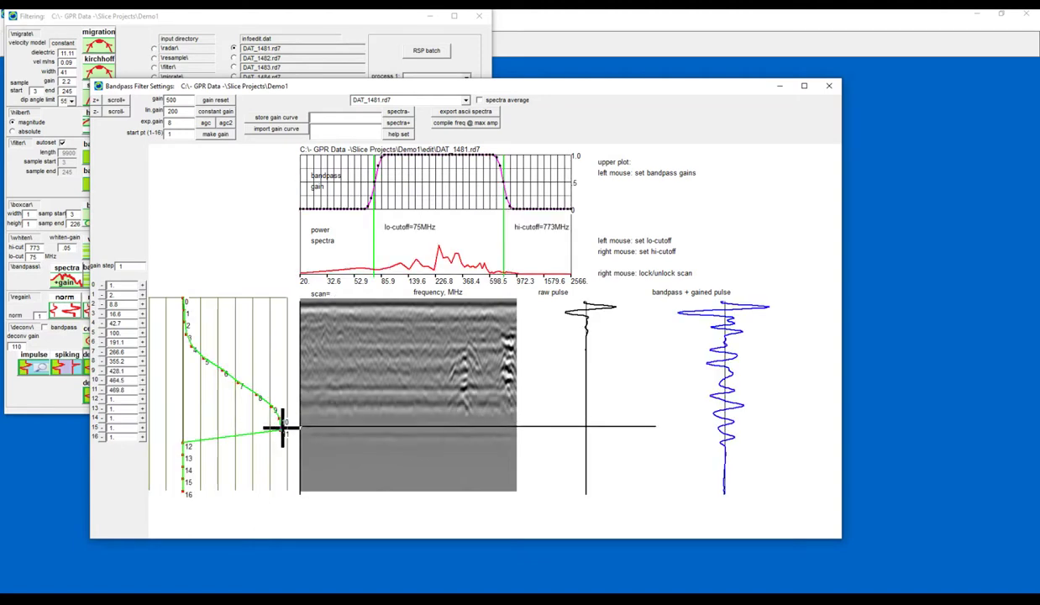
{"action": "left_click", "coordinate": [282, 441]}
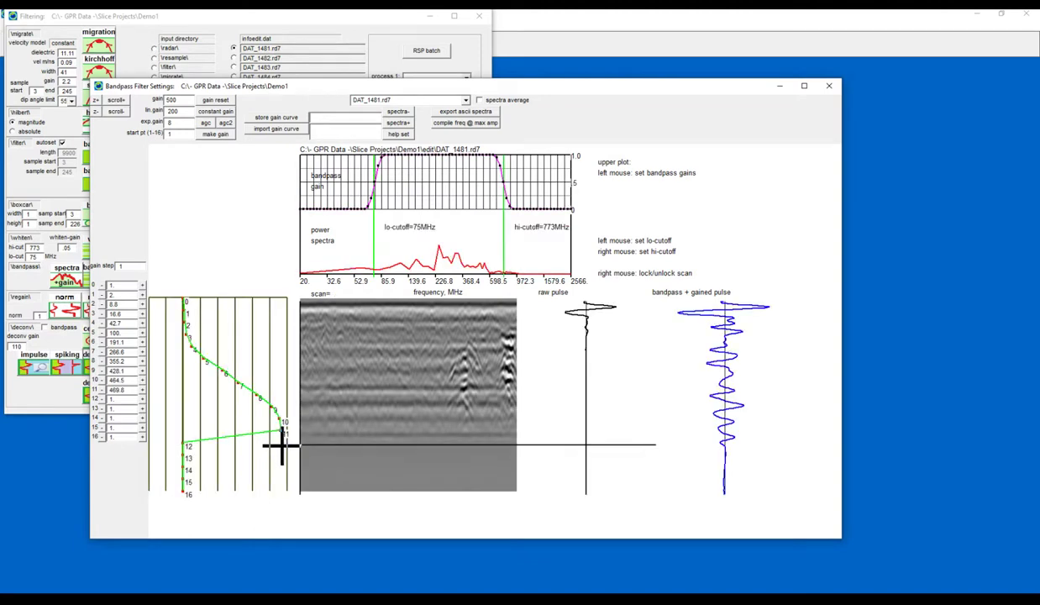
{"action": "left_click", "coordinate": [283, 446]}
{"action": "left_click", "coordinate": [282, 454]}
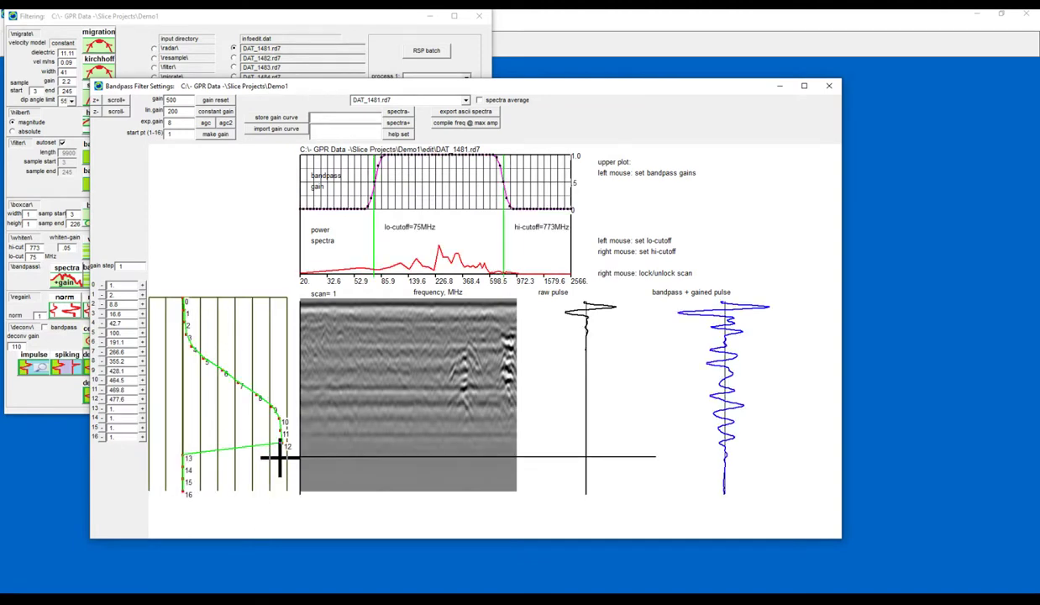
{"action": "left_click", "coordinate": [280, 458]}
{"action": "left_click", "coordinate": [273, 471]}
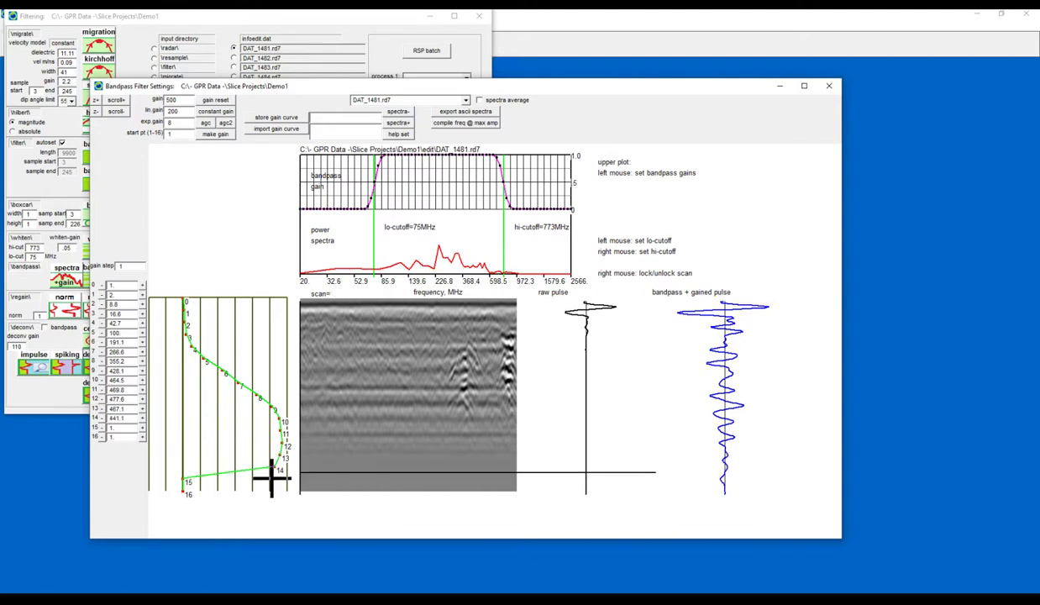
{"action": "left_click", "coordinate": [272, 483]}
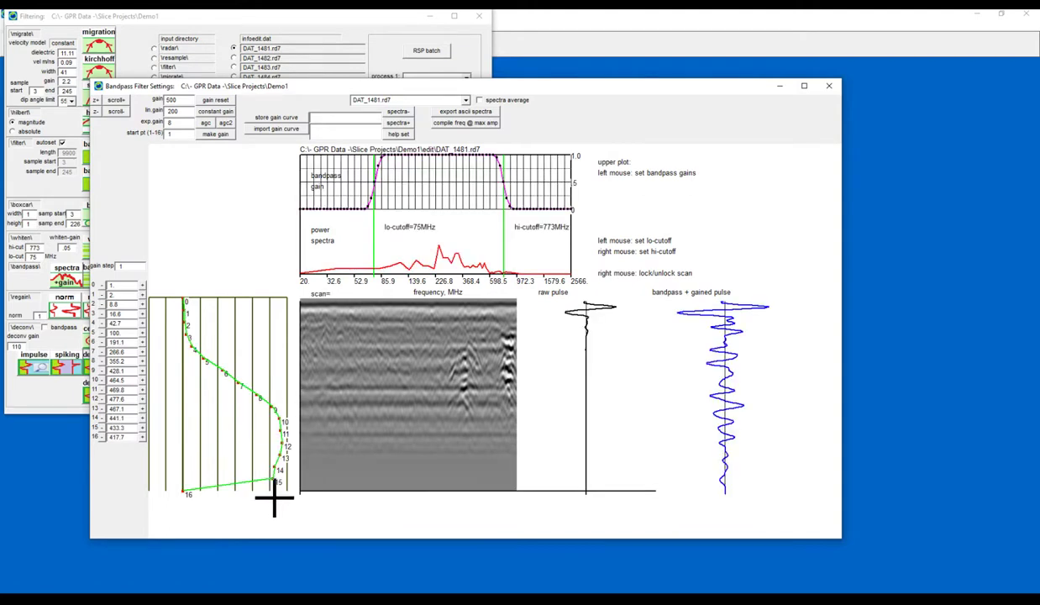
{"action": "left_click", "coordinate": [287, 439]}
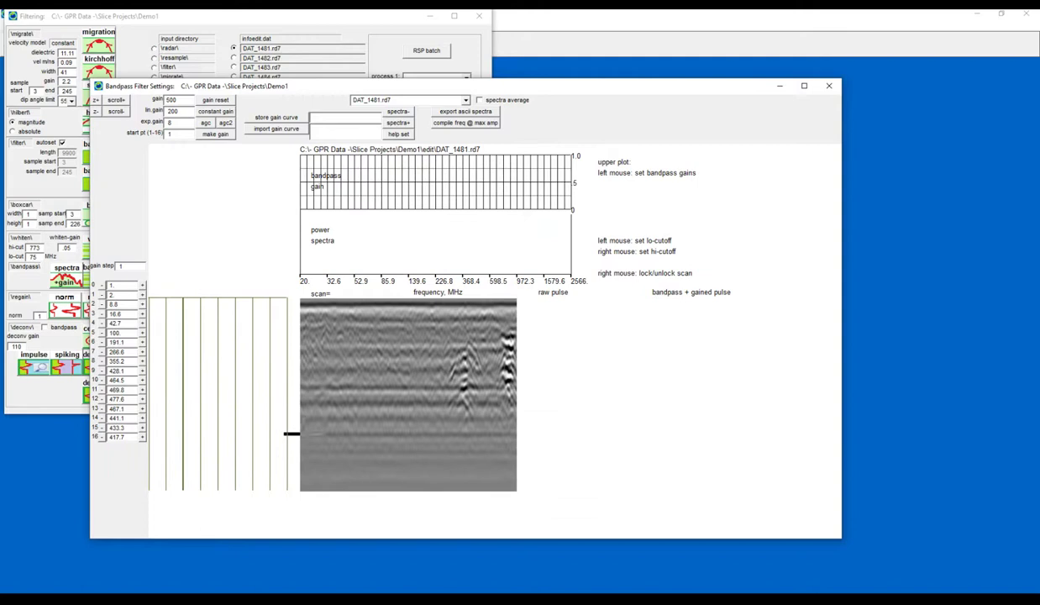
{"action": "left_click", "coordinate": [264, 375]}
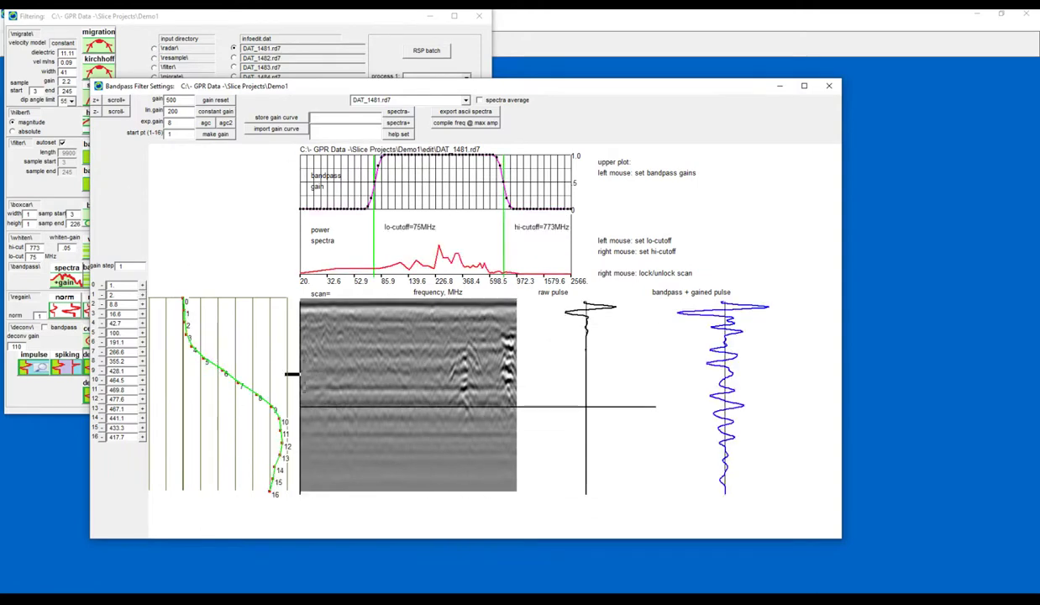
{"action": "left_click", "coordinate": [365, 188]}
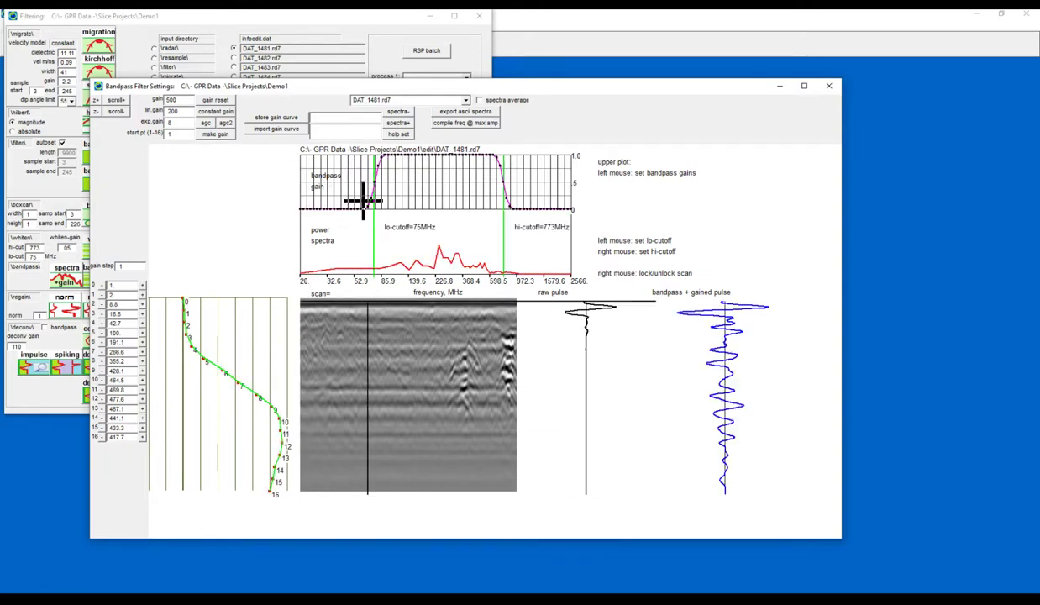
- Try bandpass cutoffs of 157 and 604 MHz, and a lower band of 44 to 124 MHz, on radargram DAT_1481
{"action": "left_click", "coordinate": [376, 232]}
{"action": "left_click", "coordinate": [414, 231]}
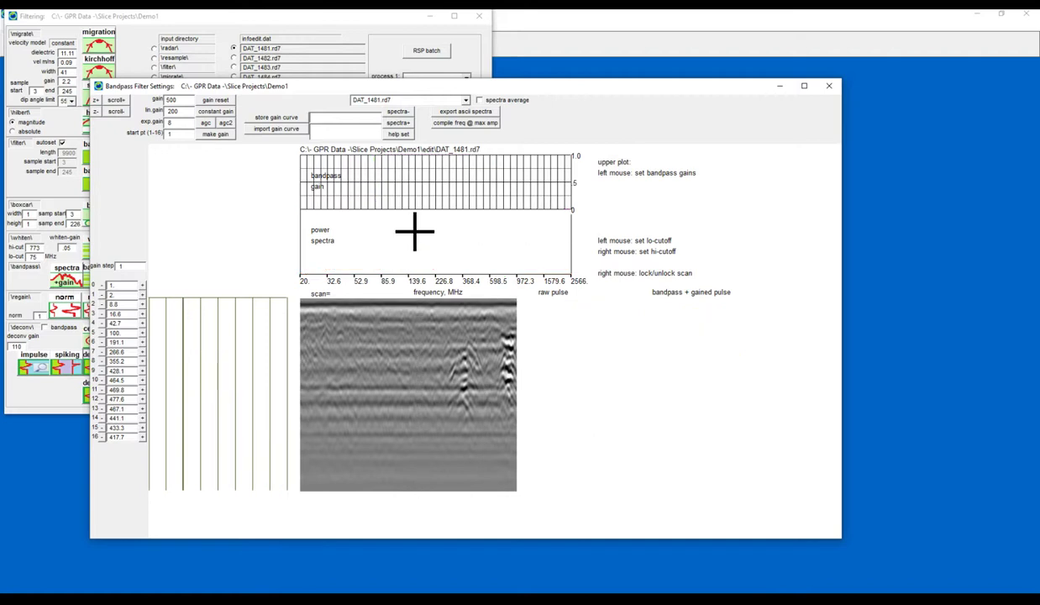
{"action": "right_click", "coordinate": [489, 239]}
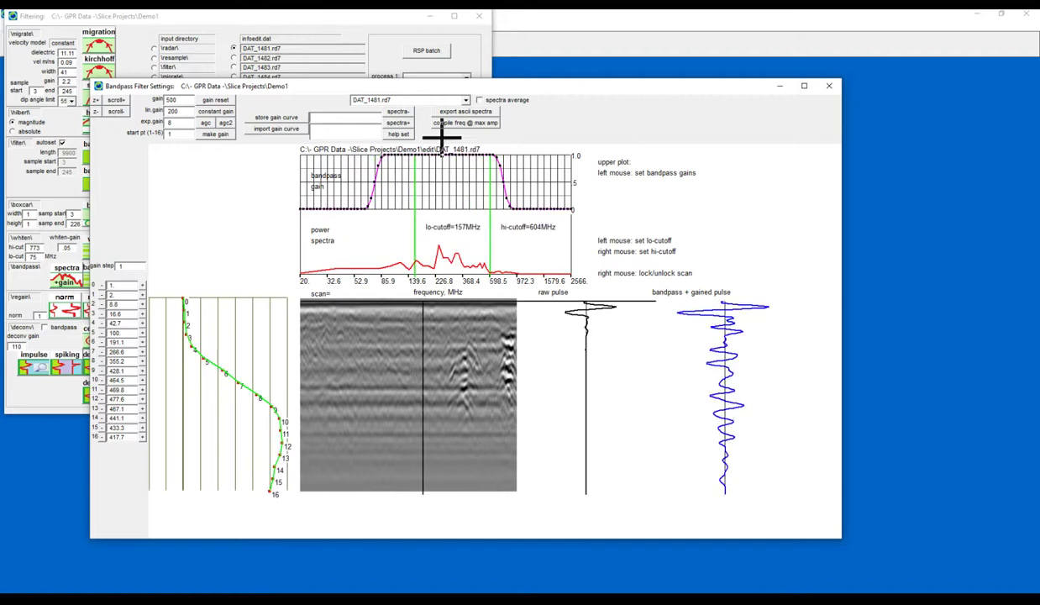
{"action": "left_click", "coordinate": [432, 209]}
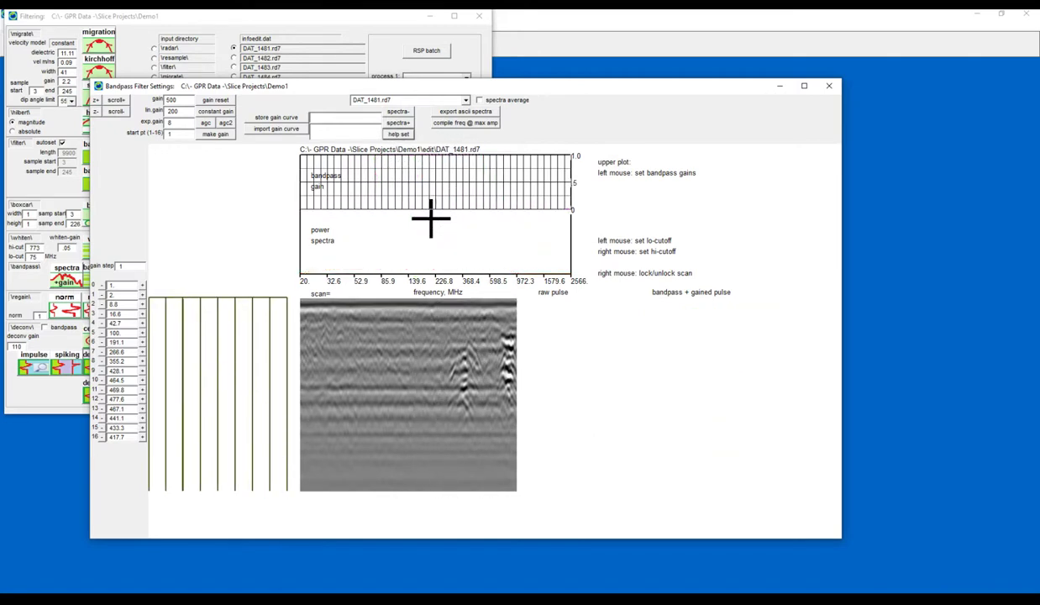
{"action": "left_click", "coordinate": [432, 261]}
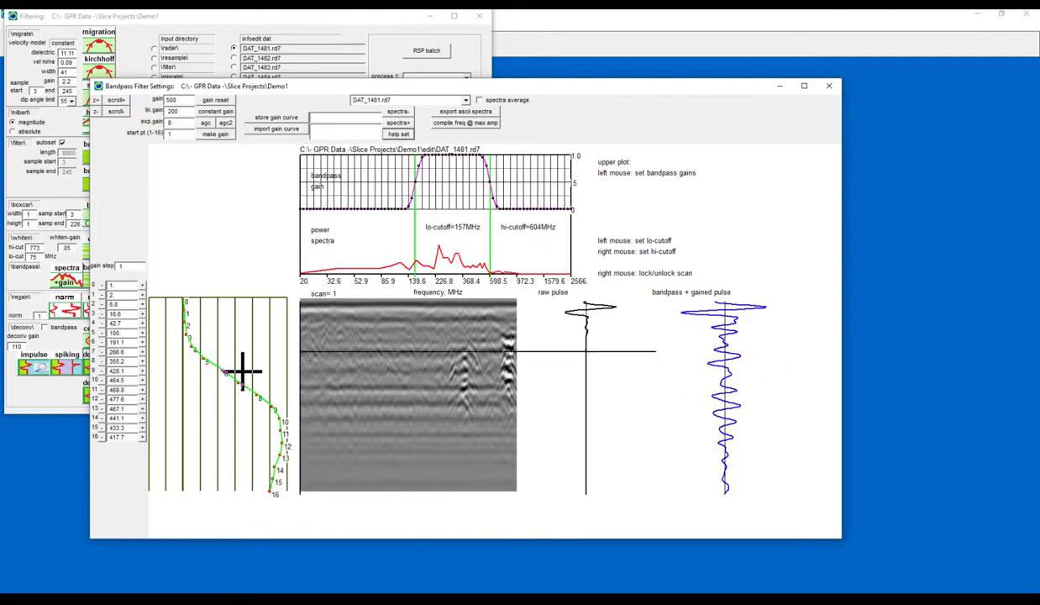
{"action": "left_click", "coordinate": [344, 262]}
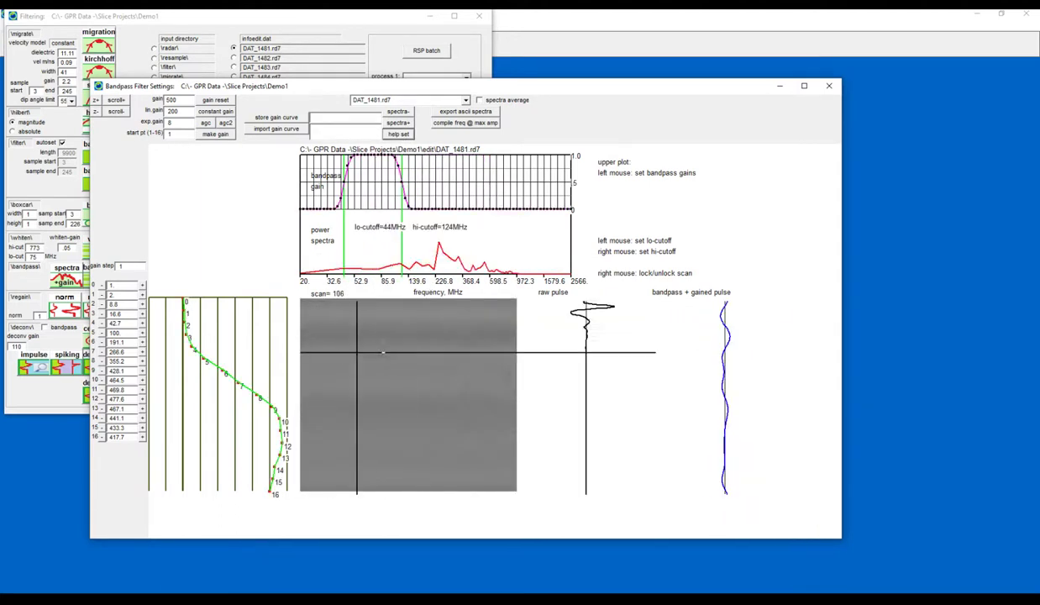
- Set the bandpass low cutoff to 147 MHz and the high cutoff to 741 MHz, and close the filter settings
{"action": "right_click", "coordinate": [529, 248]}
{"action": "left_click", "coordinate": [502, 249]}
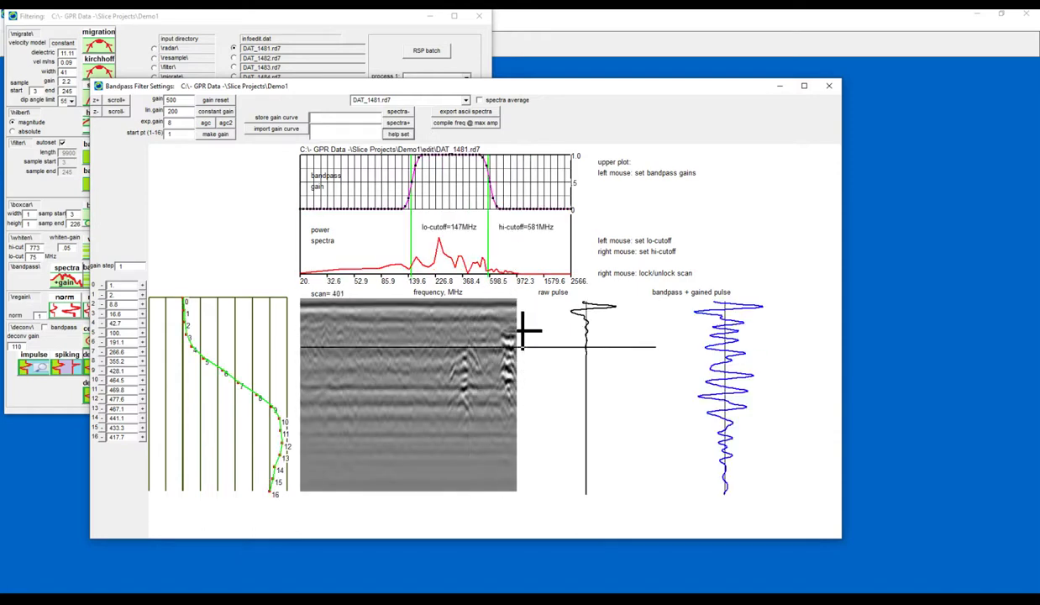
{"action": "right_click", "coordinate": [502, 267]}
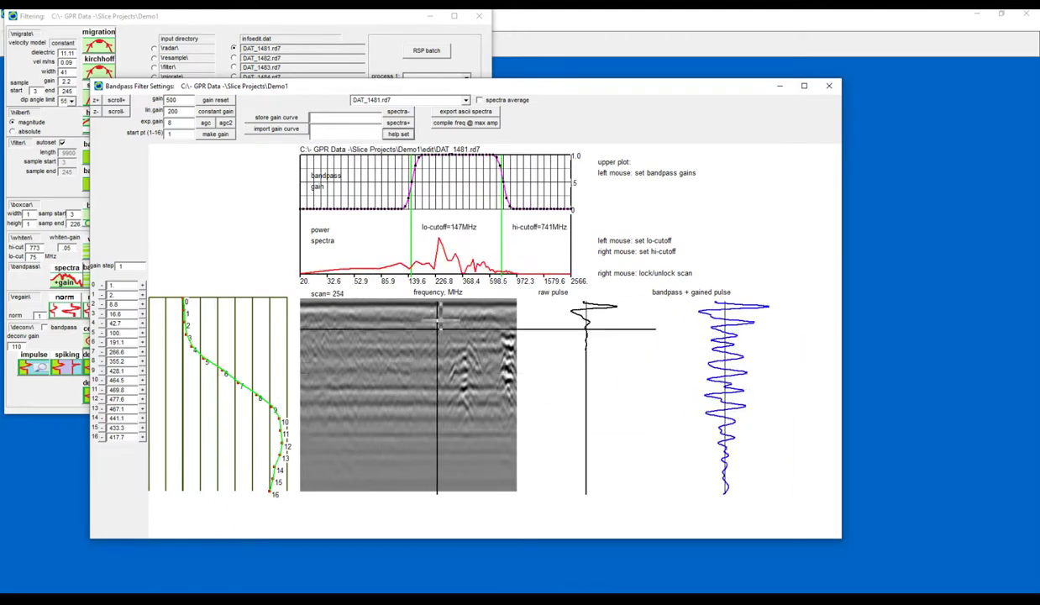
{"action": "left_click", "coordinate": [830, 87]}
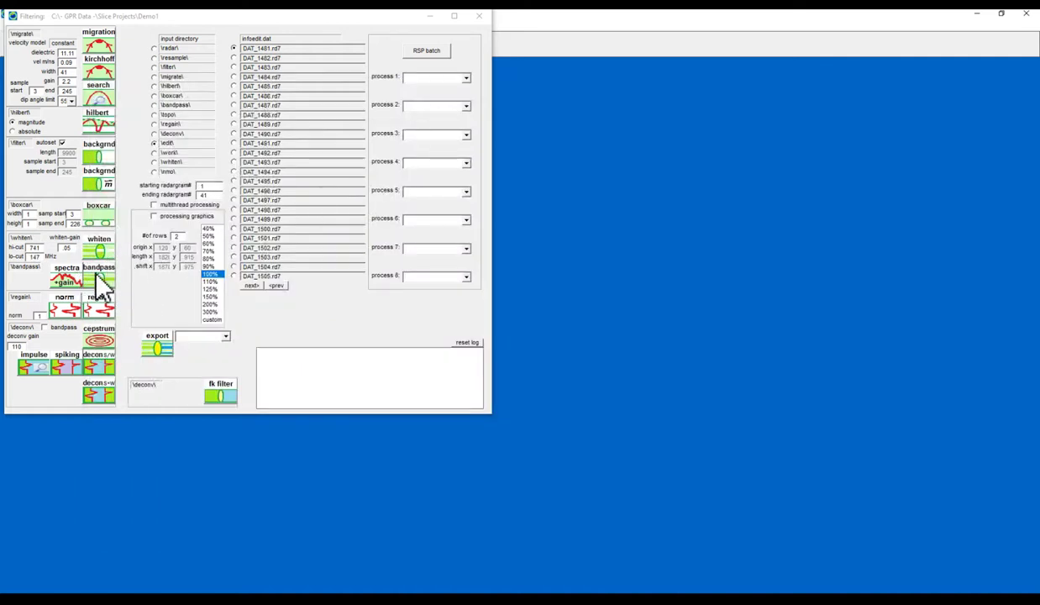
- Enable processing graphics, run the bandpass filter on the \edit\ radargrams, and minimize the enlarged results window
{"action": "left_click", "coordinate": [156, 218]}
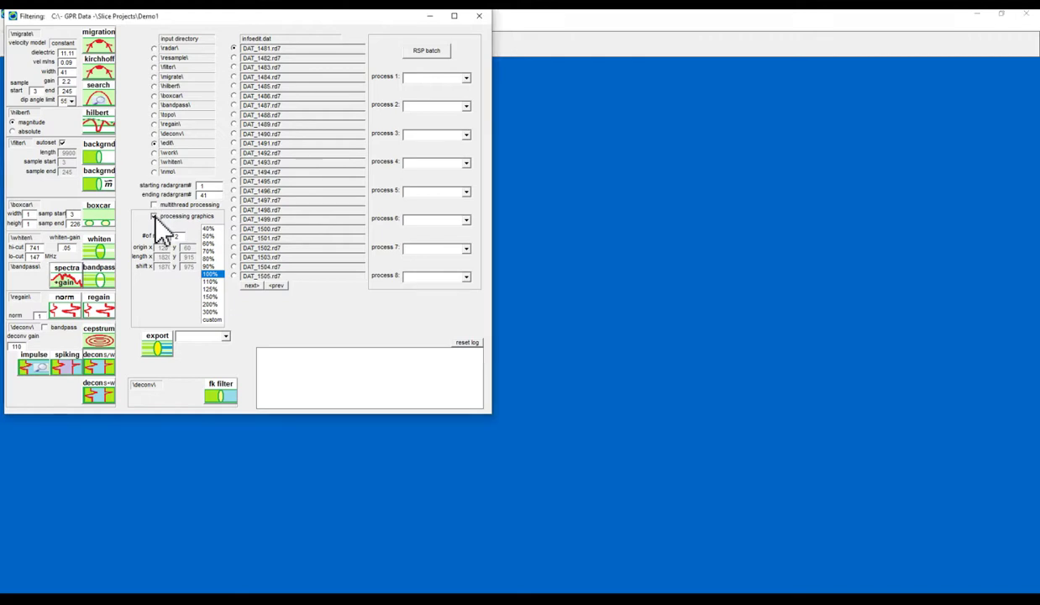
{"action": "left_click", "coordinate": [101, 279]}
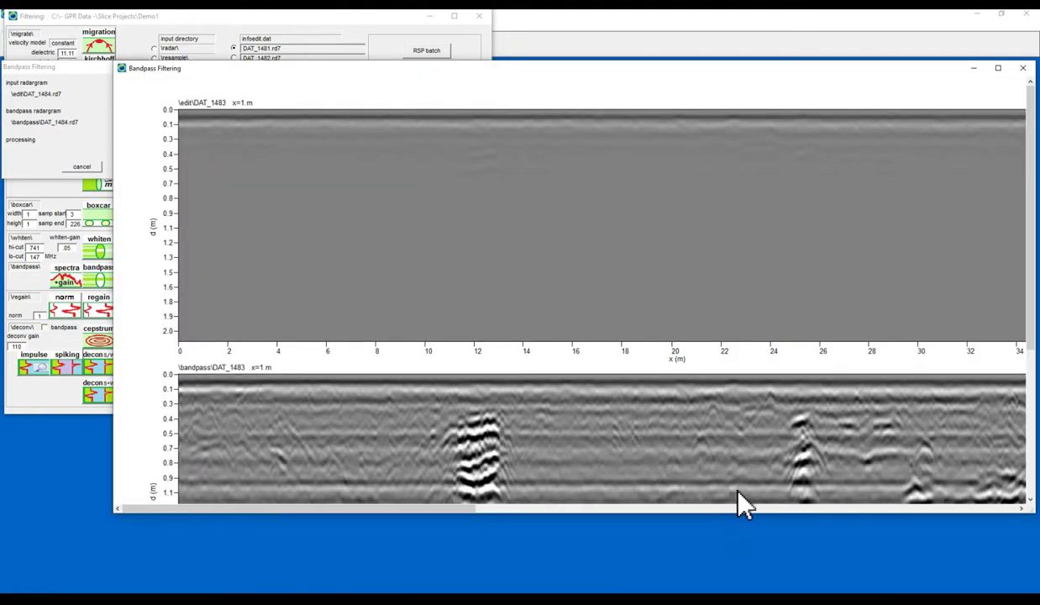
{"action": "left_click", "coordinate": [998, 67]}
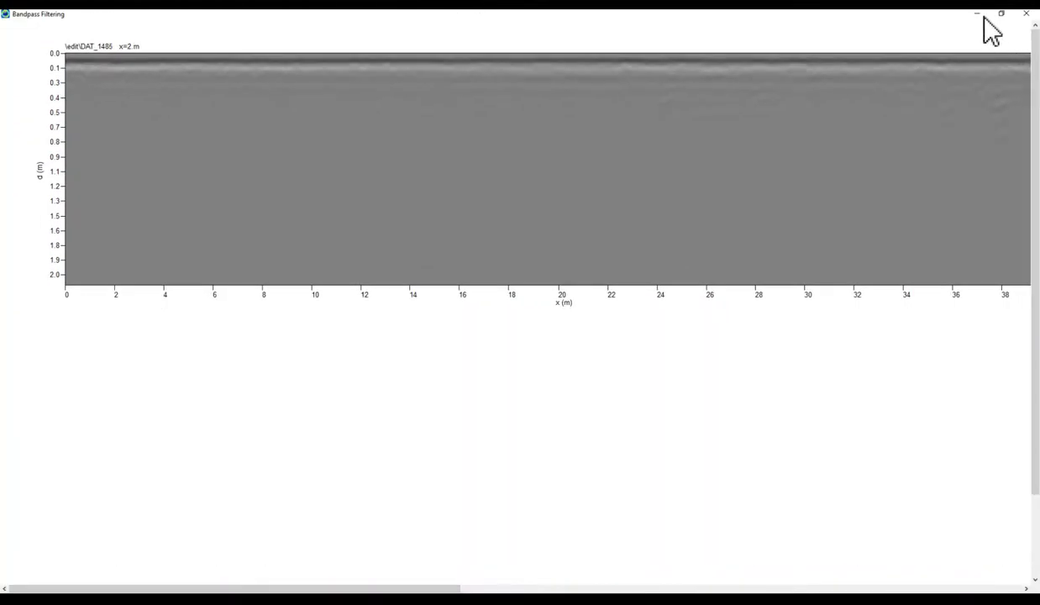
{"action": "left_click", "coordinate": [976, 13]}
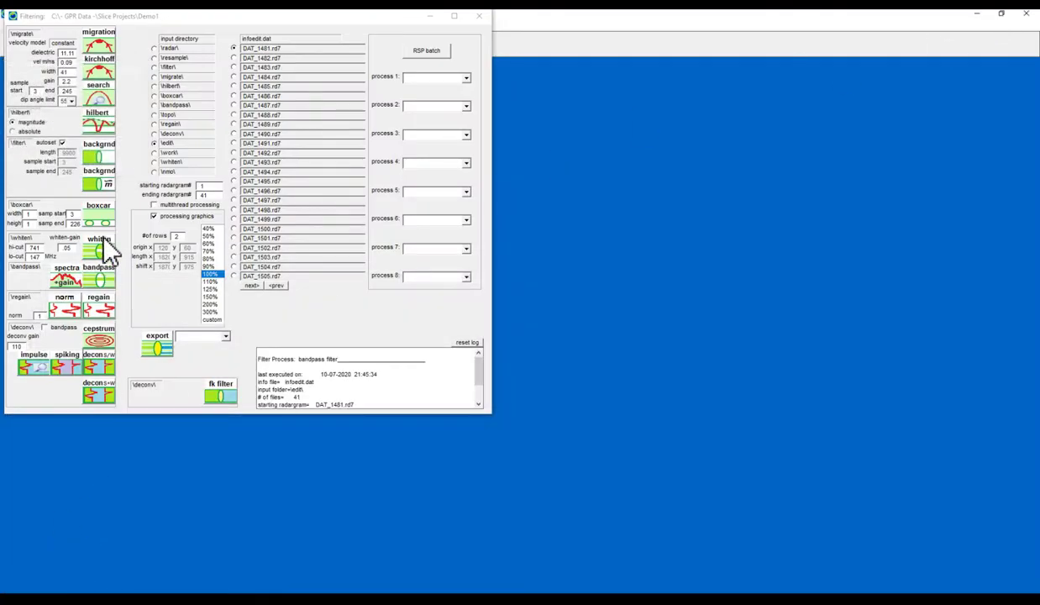
- Enable multithread processing and rerun the bandpass filter on all the \edit\ radargrams
{"action": "left_click", "coordinate": [154, 205]}
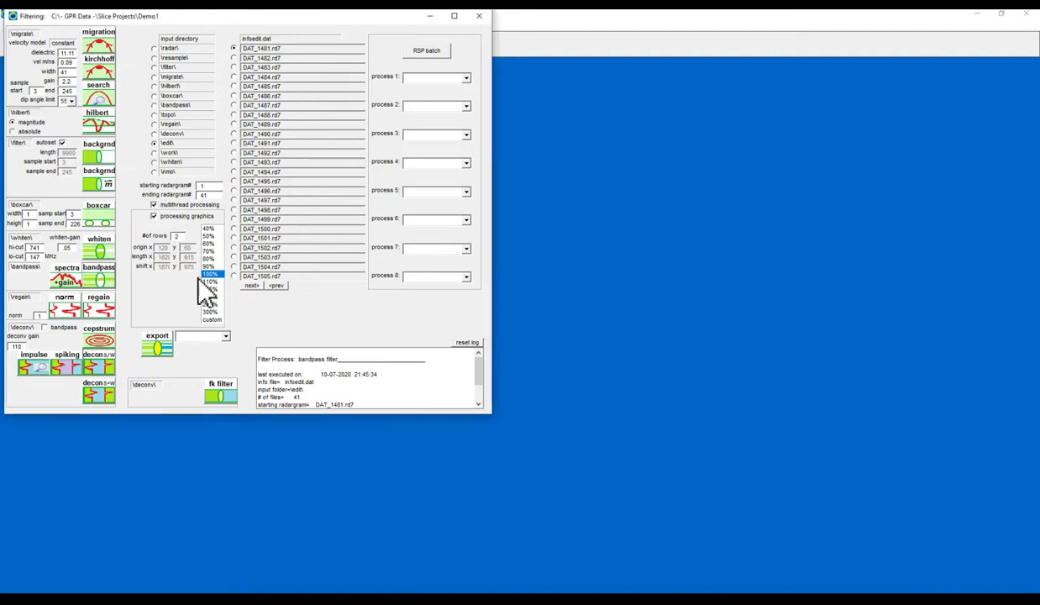
{"action": "left_click", "coordinate": [111, 280]}
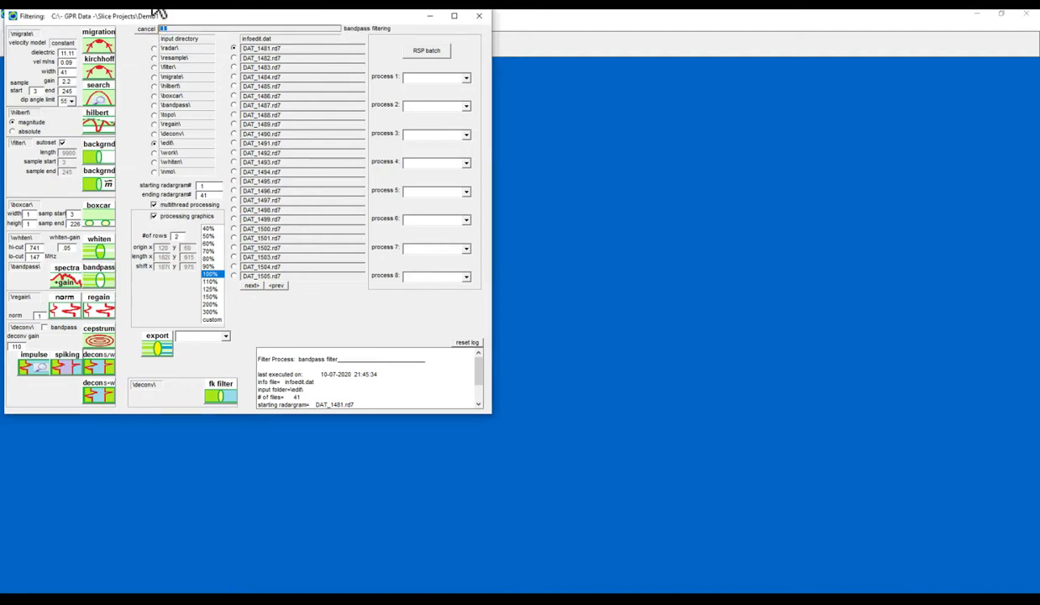
{"action": "left_click", "coordinate": [241, 37]}
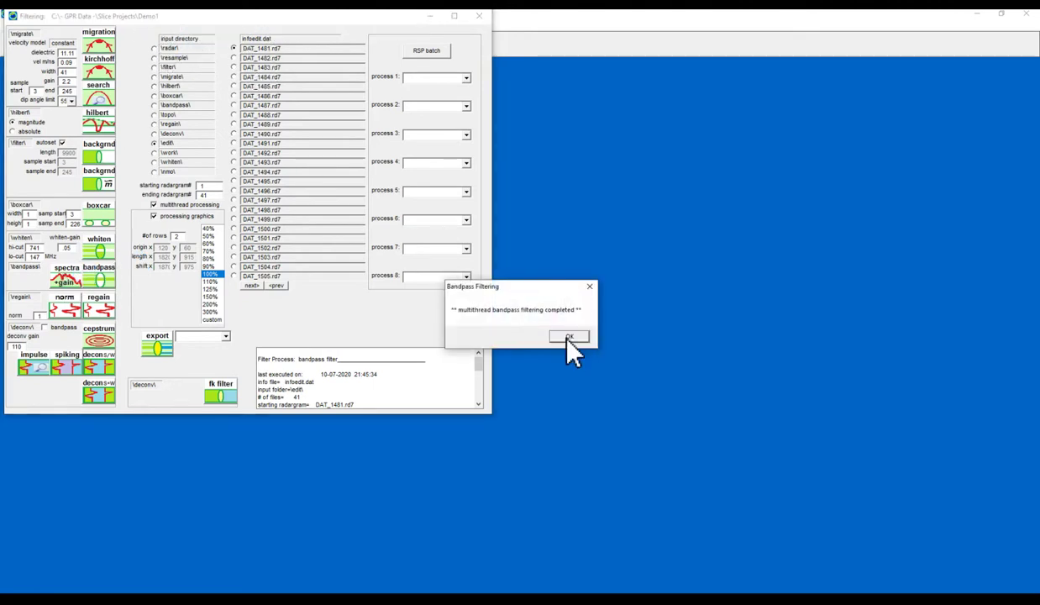
{"action": "left_click", "coordinate": [568, 337]}
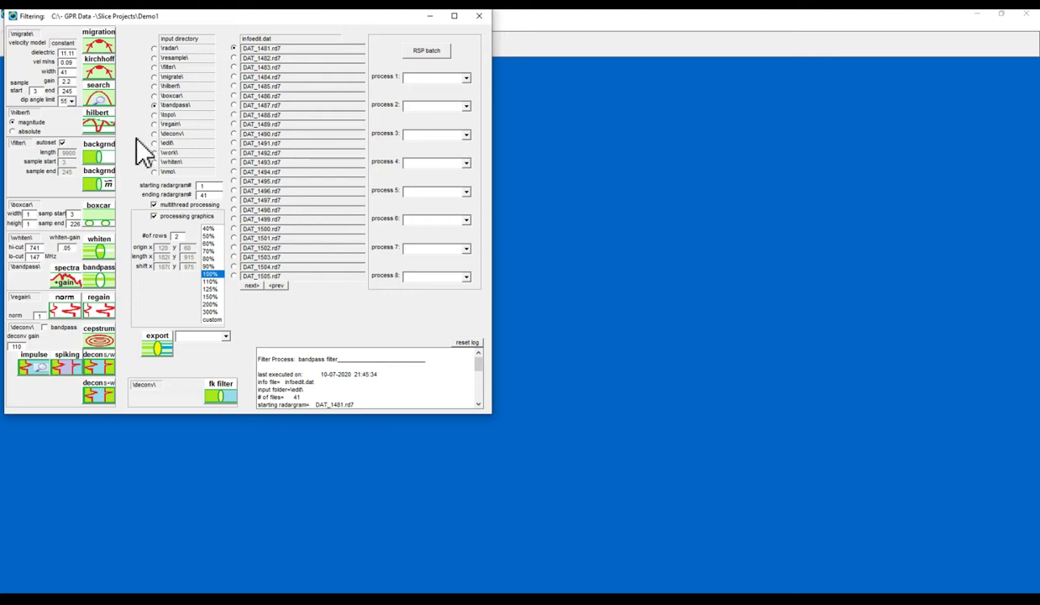
- Run the background filter on the \bandpass\ radargrams and make \filter\ the input directory
{"action": "left_click", "coordinate": [99, 162]}
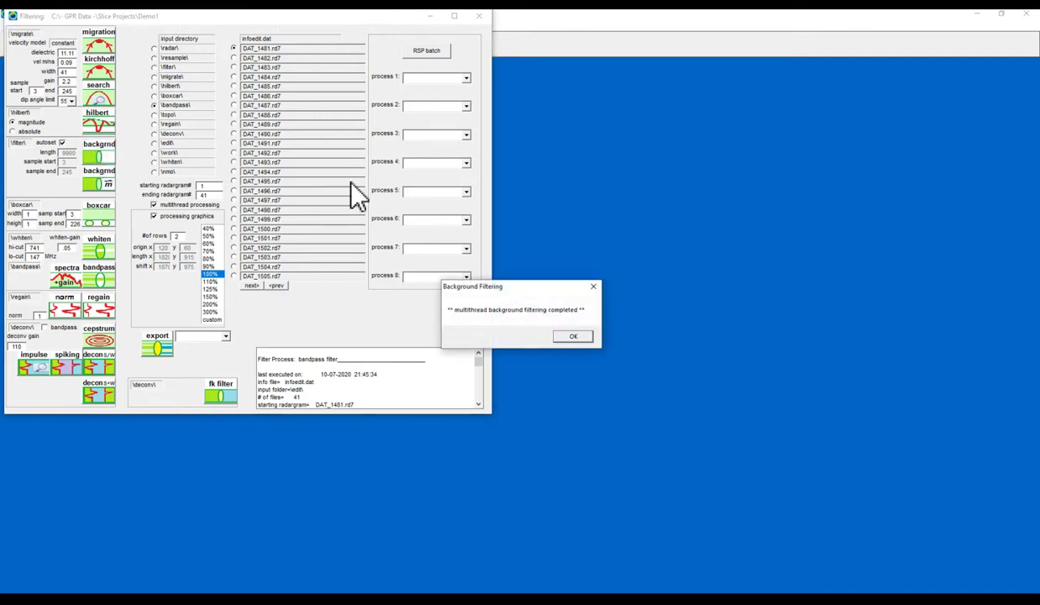
{"action": "left_click", "coordinate": [576, 336]}
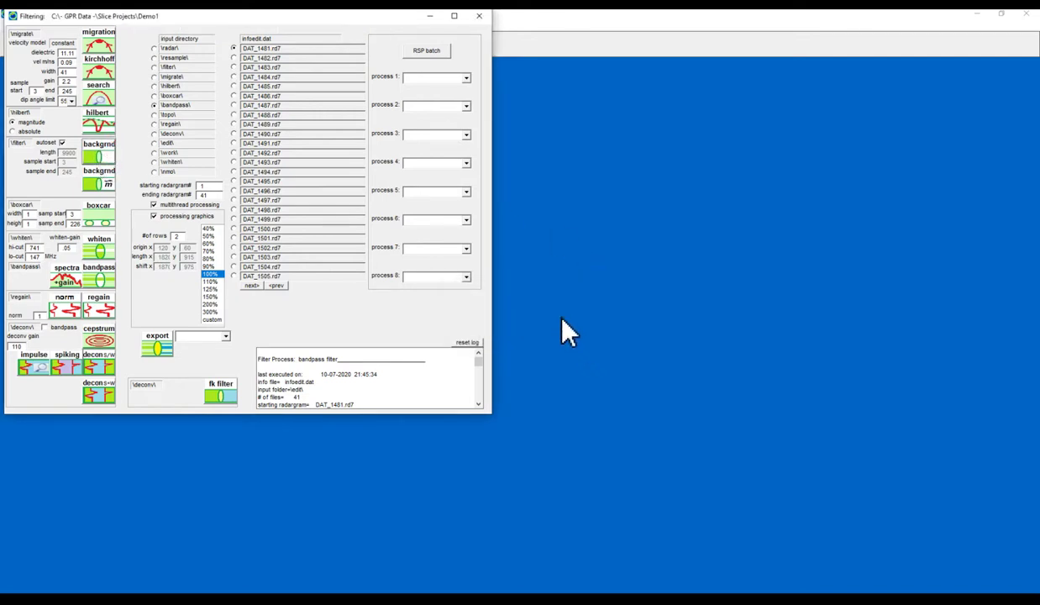
{"action": "left_click", "coordinate": [154, 67]}
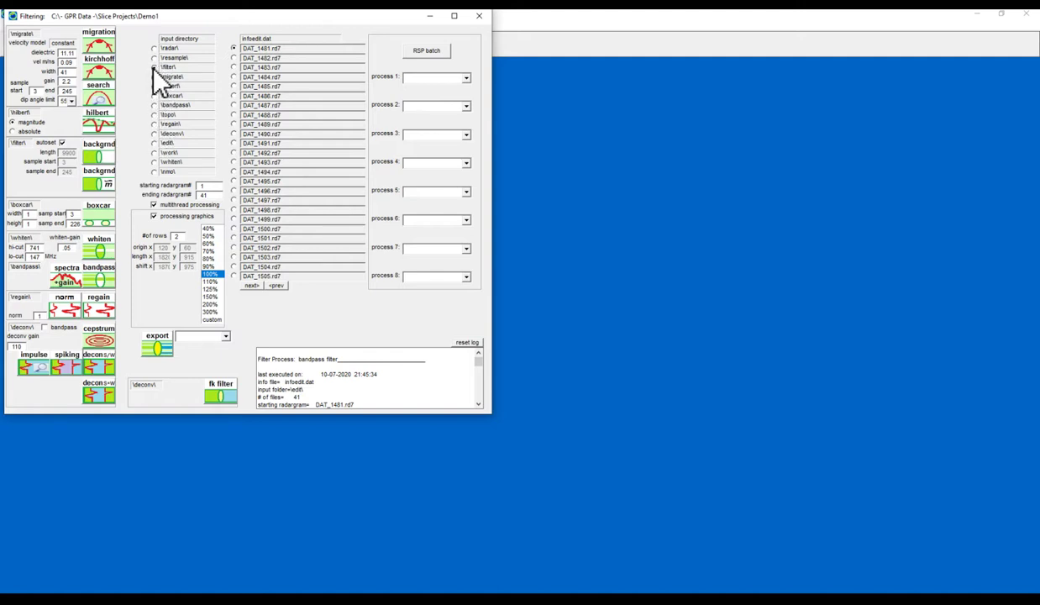
- Open the hyperbola search for the \filter\ radargrams and redraw DAT_1481 at a width of 1100 pixels
{"action": "double_click", "coordinate": [19, 143]}
{"action": "left_click", "coordinate": [97, 96]}
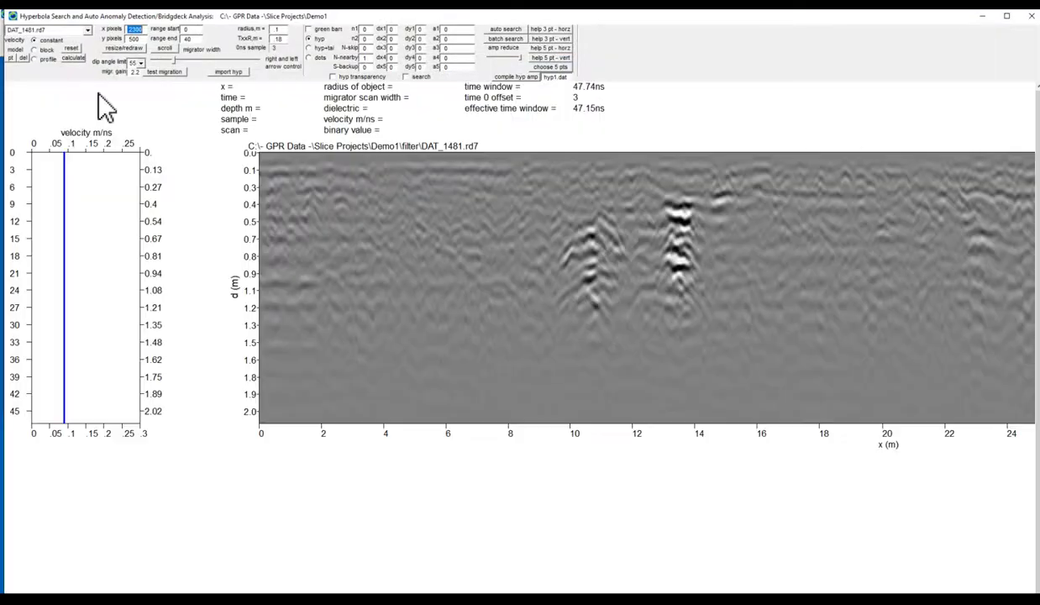
{"action": "left_click", "coordinate": [448, 158]}
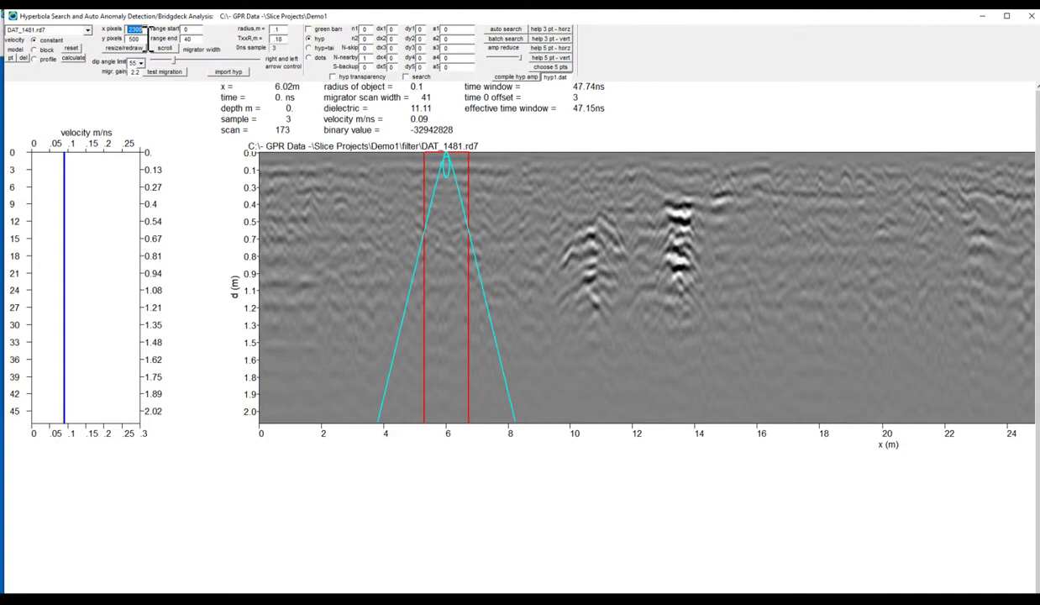
{"action": "type", "text": "110"}
{"action": "key", "text": "BackSpace"}
{"action": "key", "text": "BackSpace"}
{"action": "type", "text": "00"}
{"action": "key", "text": "Tab"}
{"action": "left_click", "coordinate": [122, 47]}
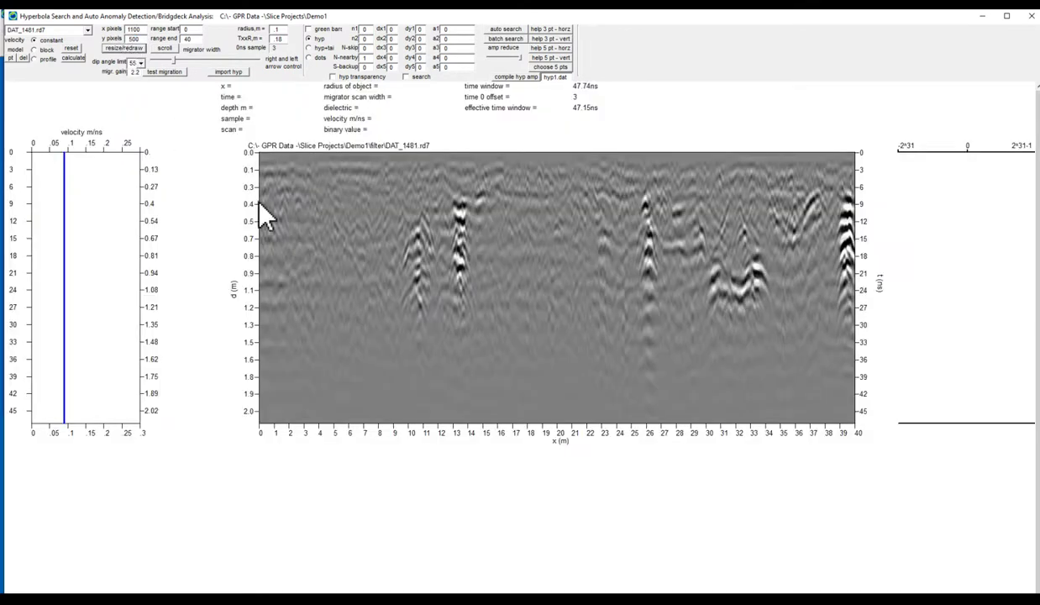
- Set the radargram display height to 400 pixels and redraw it
{"action": "double_click", "coordinate": [133, 38]}
{"action": "type", "text": "400"}
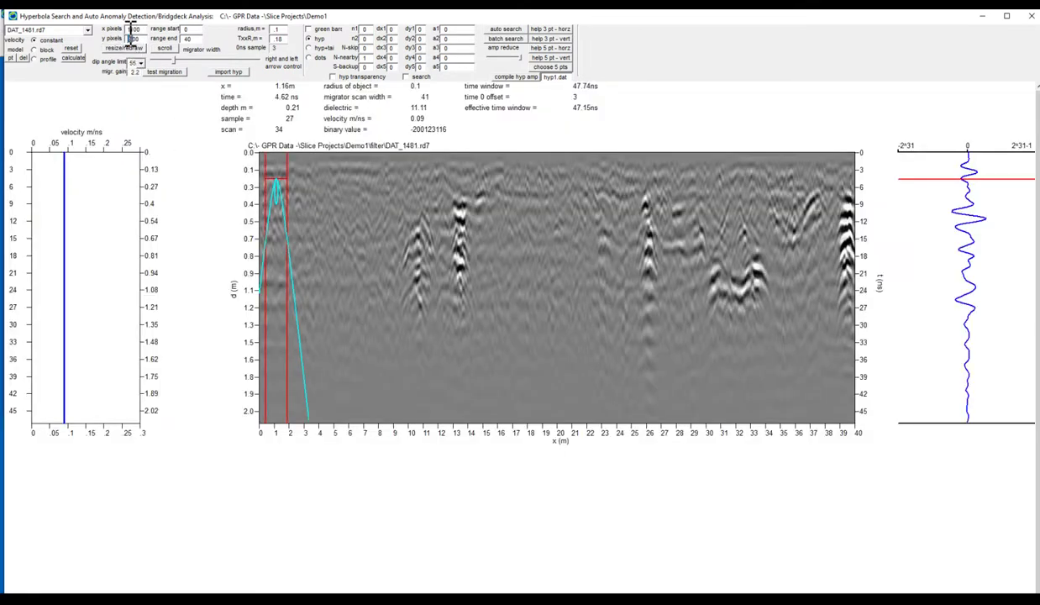
{"action": "left_click", "coordinate": [123, 47]}
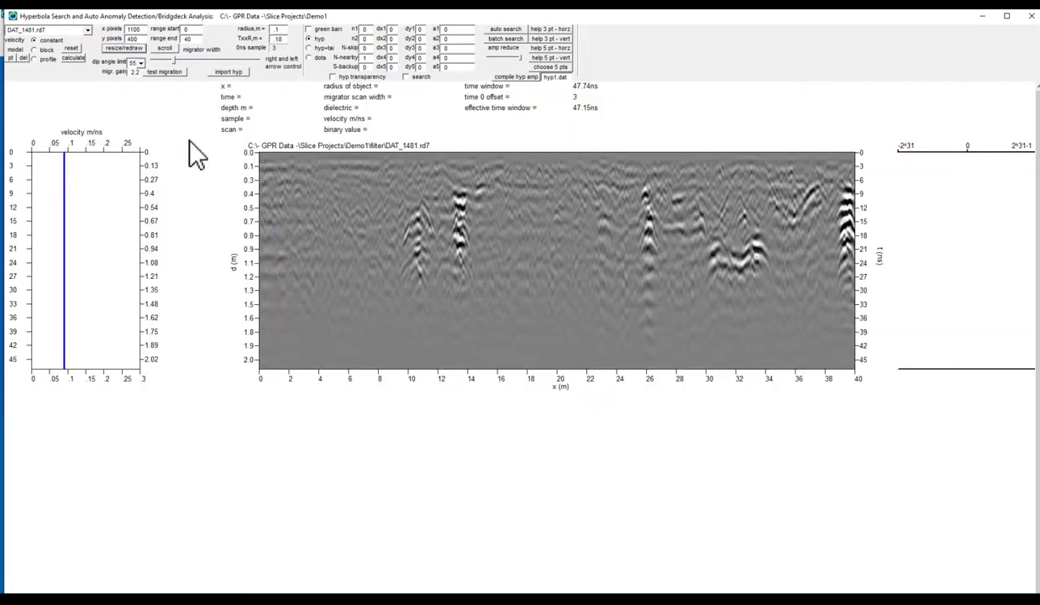
- Load radargrams DAT_1489 and DAT_1503 in turn and compare their reflections with a hyperbola at 0.1 m/ns
{"action": "left_click", "coordinate": [87, 29]}
{"action": "left_click", "coordinate": [42, 105]}
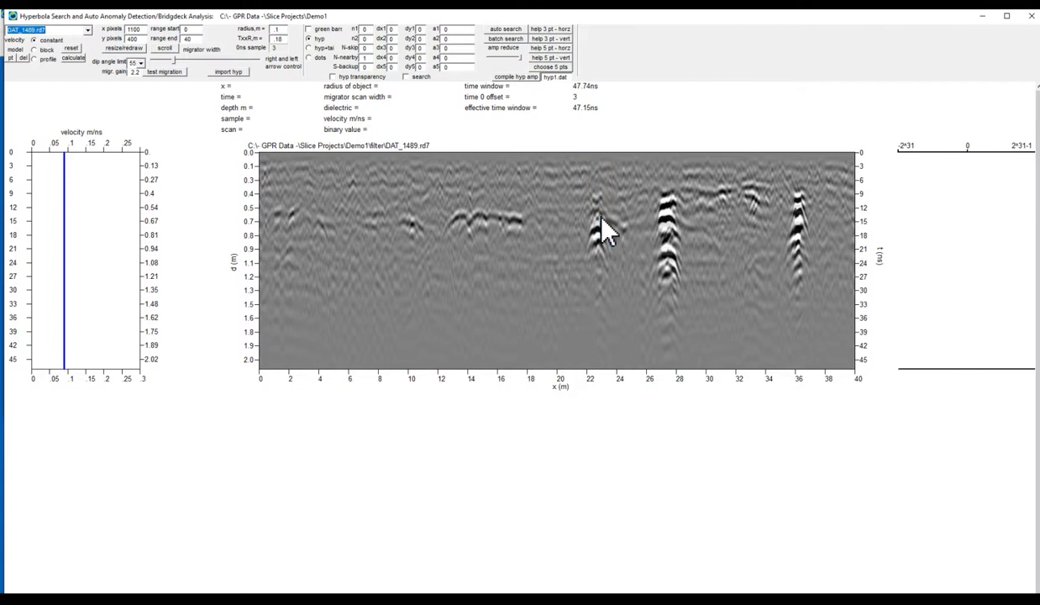
{"action": "left_click", "coordinate": [87, 29]}
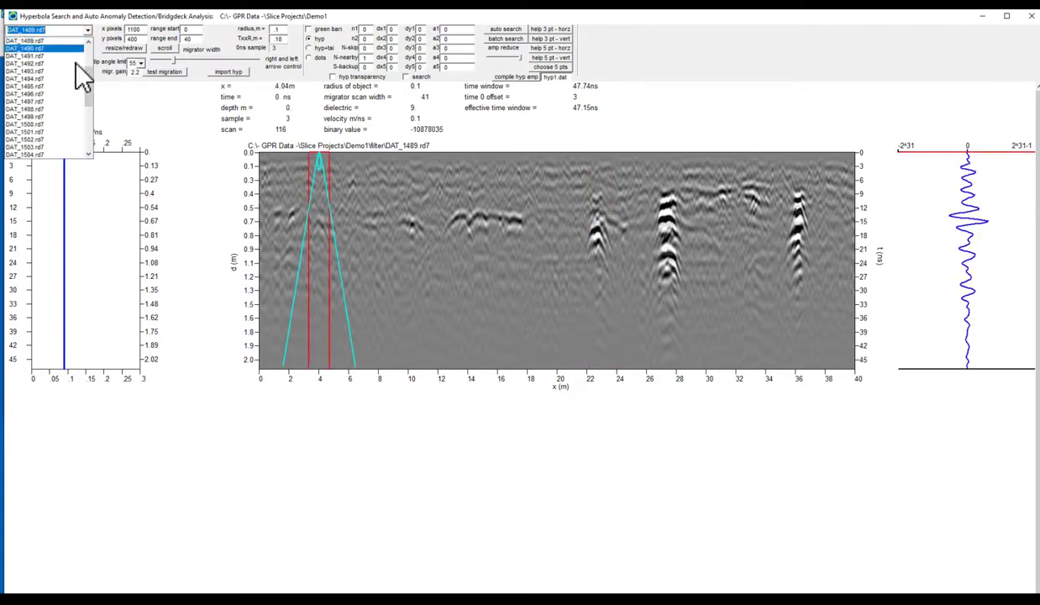
{"action": "left_click", "coordinate": [50, 144]}
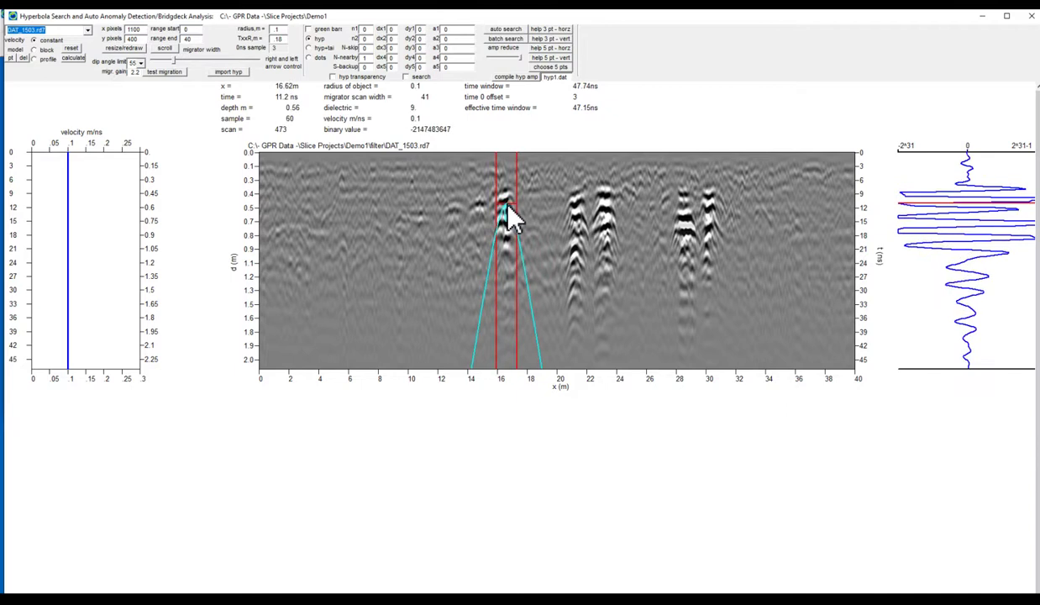
- Run a test Kirchhoff migration of DAT_1503 at 0.1 m/ns, compare the result with the input, and close it
{"action": "left_click", "coordinate": [166, 74]}
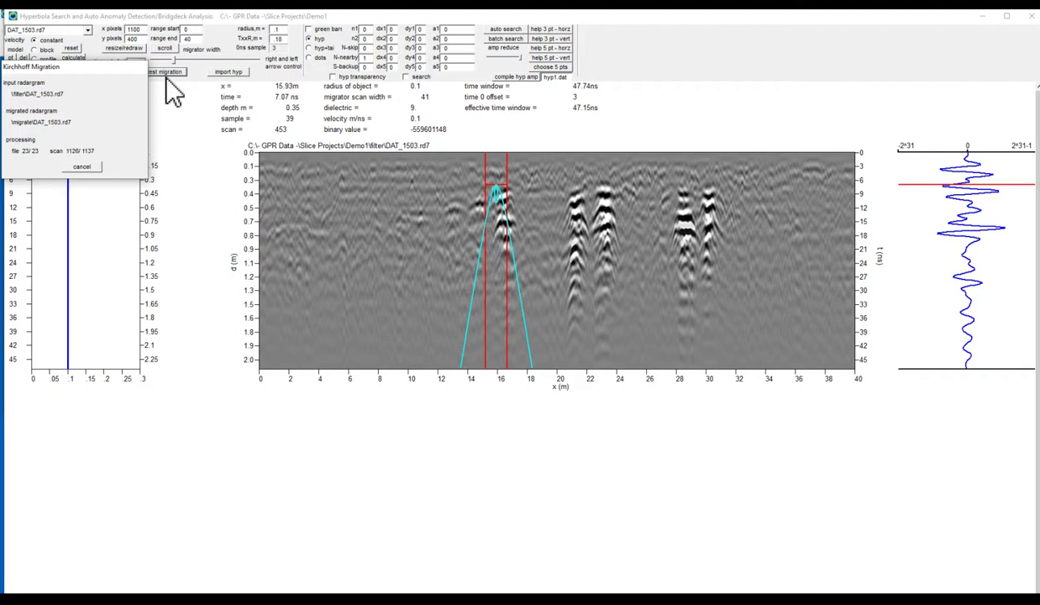
{"action": "left_click", "coordinate": [56, 68]}
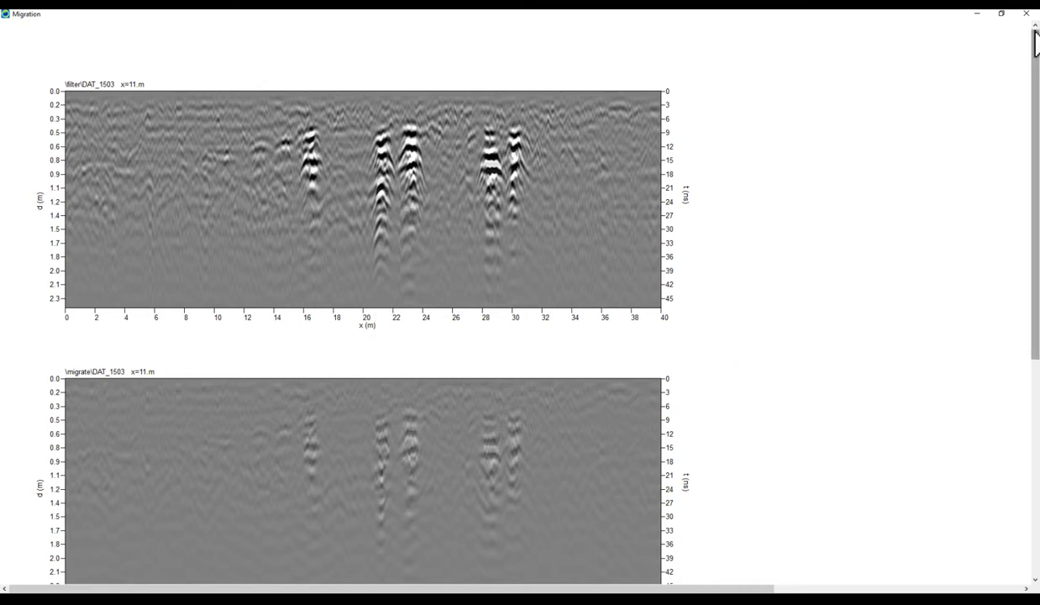
{"action": "left_click", "coordinate": [1026, 14]}
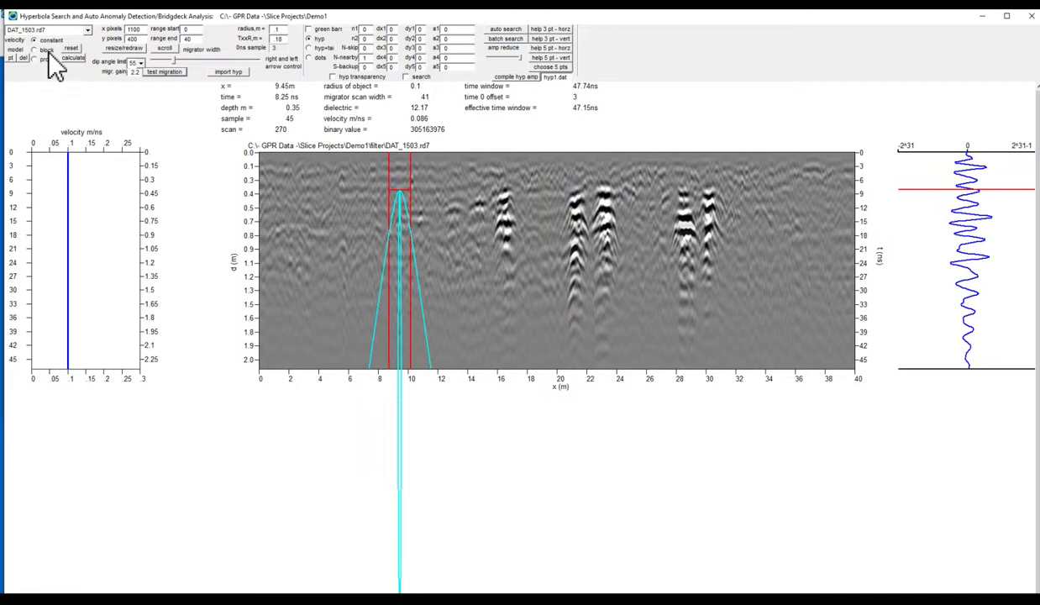
- Load radargrams DAT_1521 and DAT_1492 in turn and match their reflections with a hyperbola velocity of 0.086 m/ns
{"action": "left_click_drag", "start_coordinate": [80, 30], "coordinate": [44, 168]}
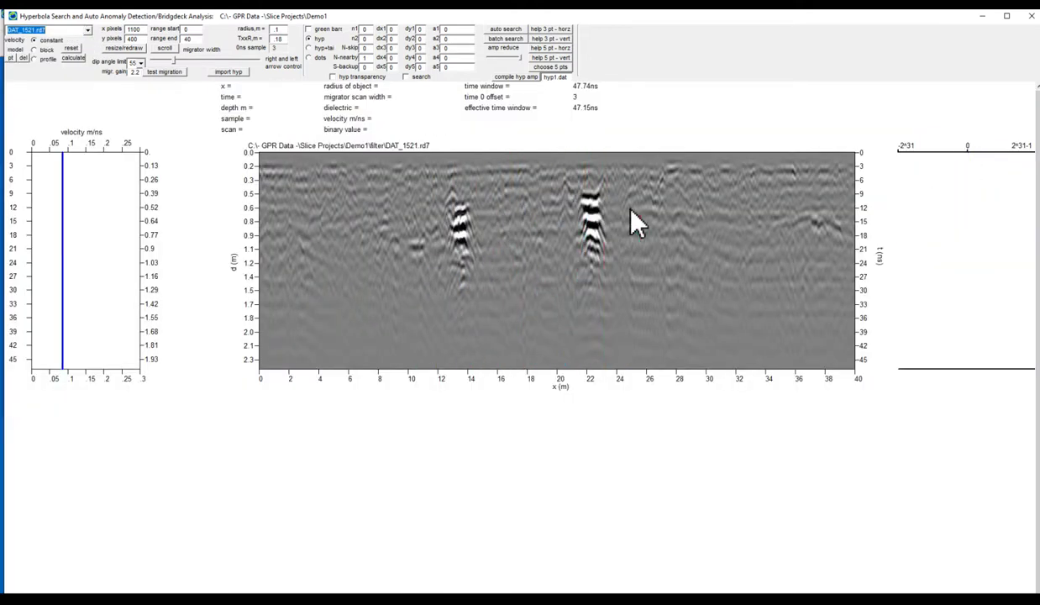
{"action": "left_click", "coordinate": [87, 31]}
{"action": "left_click_drag", "start_coordinate": [89, 134], "coordinate": [86, 82]}
{"action": "left_click", "coordinate": [42, 72]}
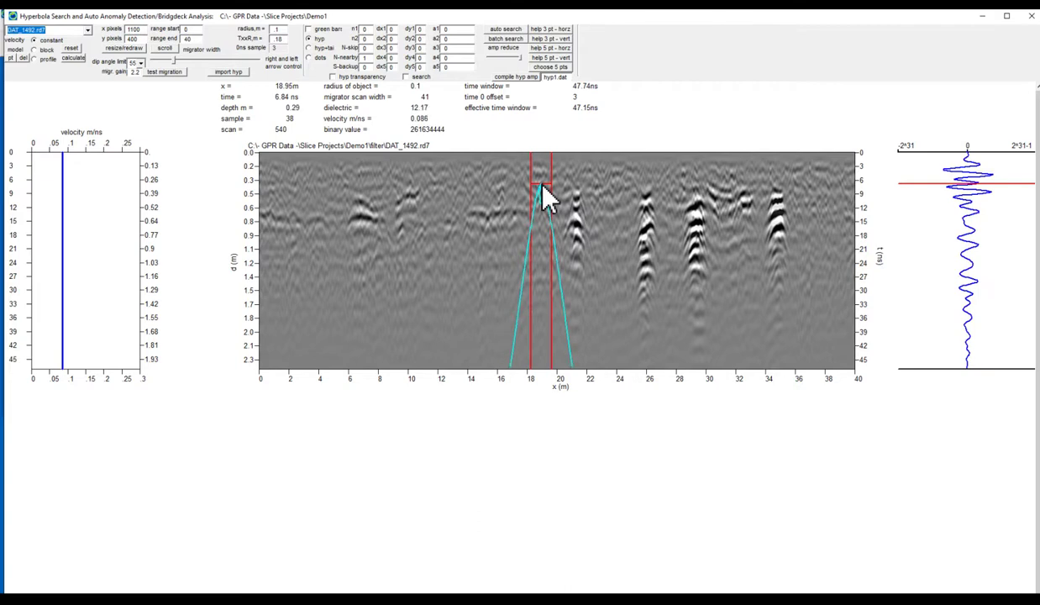
- Run a test migration of DAT_1492 at 0.086 m/ns, close its result, and exit the hyperbola search
{"action": "left_click", "coordinate": [152, 70]}
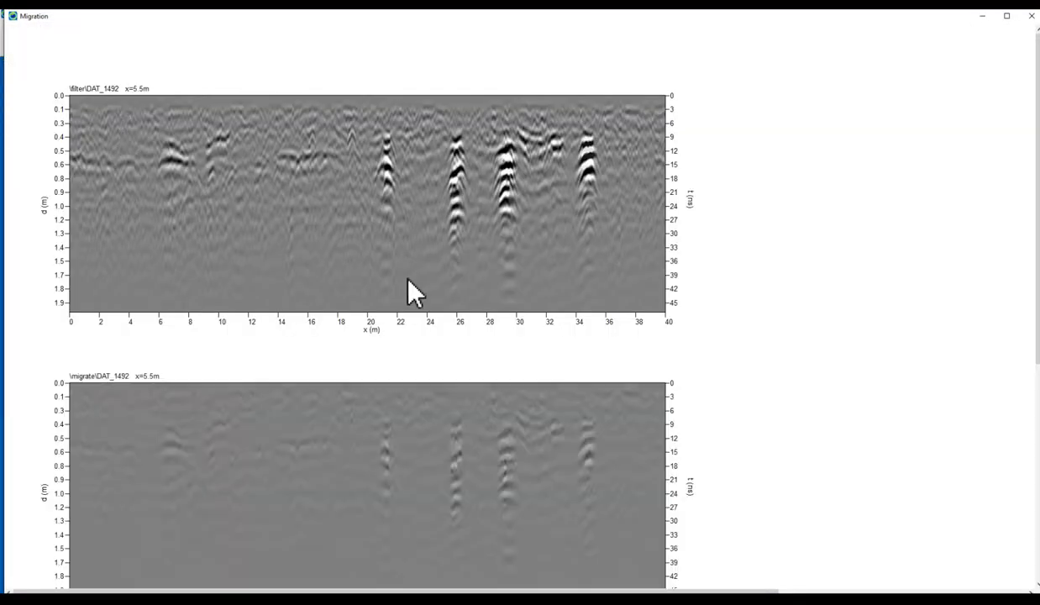
{"action": "left_click", "coordinate": [1031, 15]}
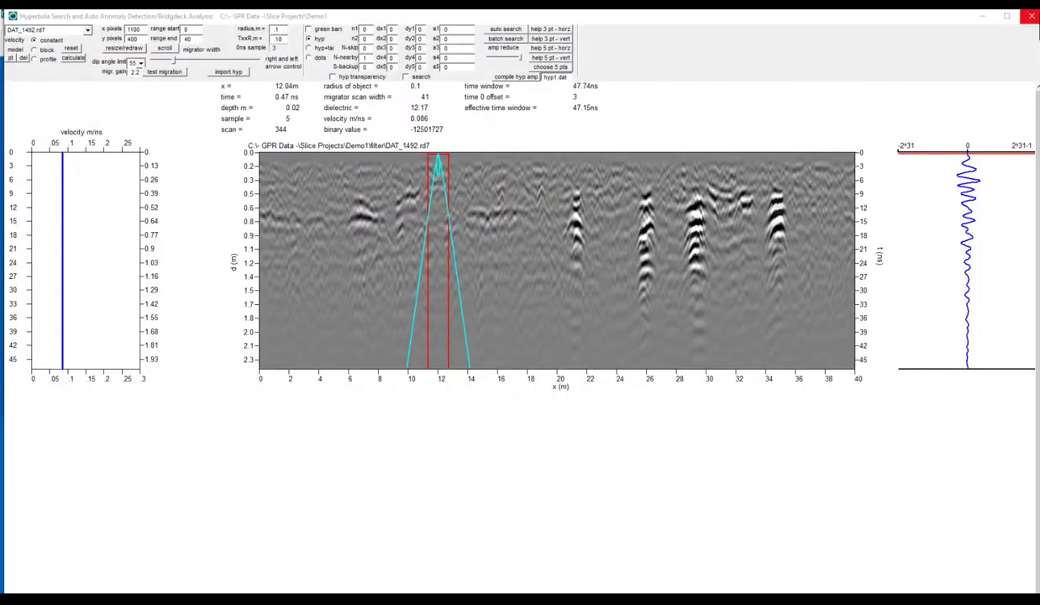
{"action": "left_click", "coordinate": [1028, 15]}
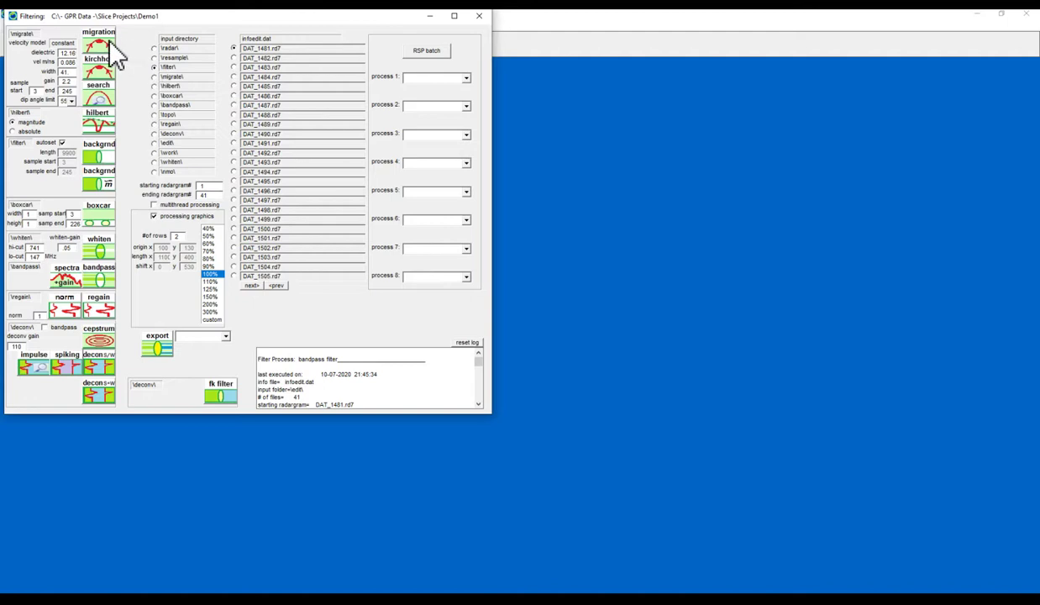
- Run a first migration of the filtered radargrams, then set the migration gain to 2.8 and enable multithread processing
{"action": "left_click", "coordinate": [101, 49]}
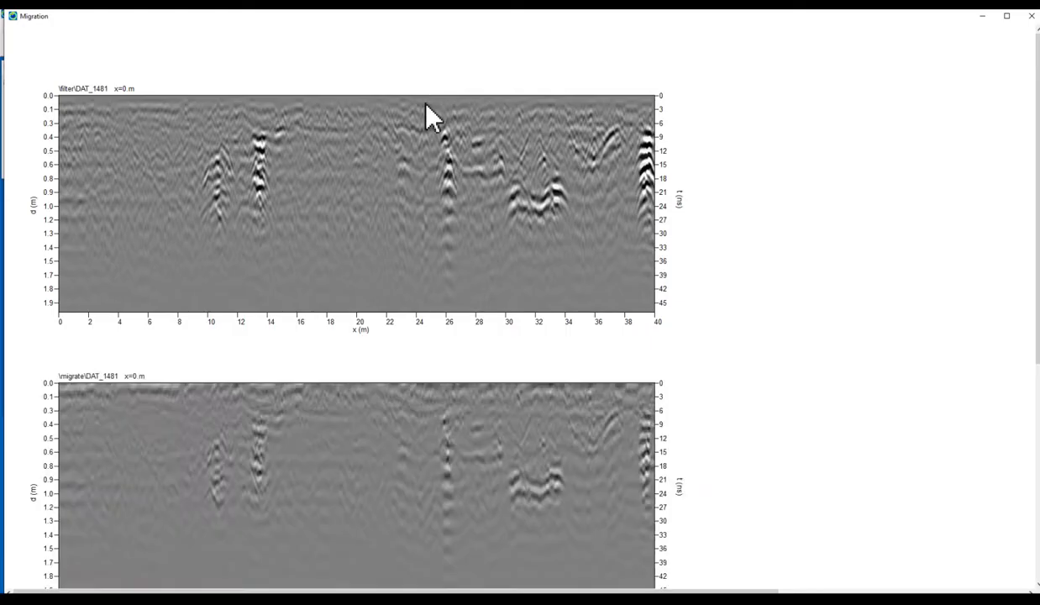
{"action": "left_click", "coordinate": [1026, 14]}
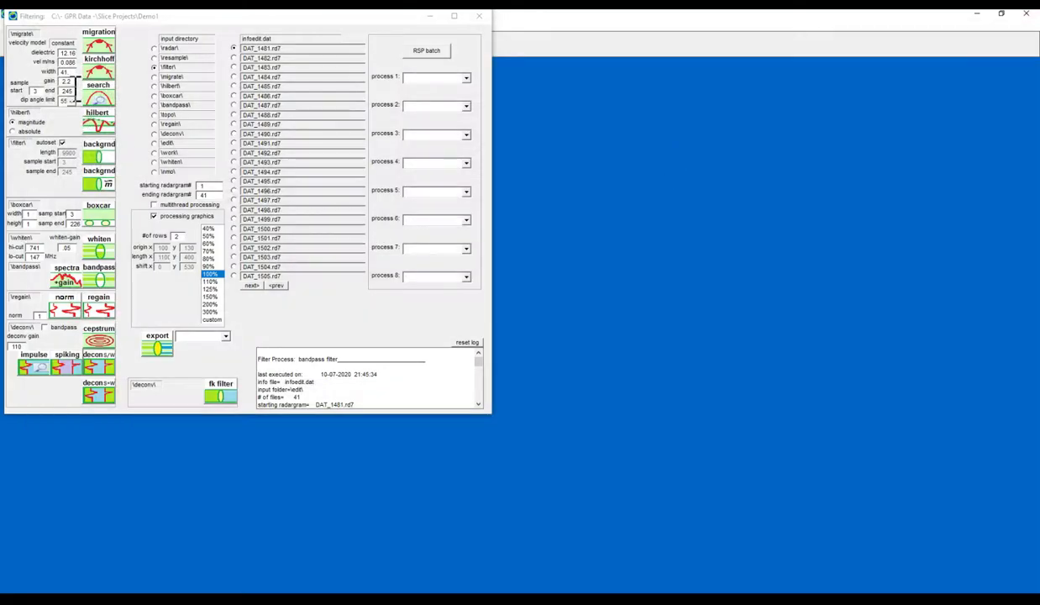
{"action": "double_click", "coordinate": [66, 80]}
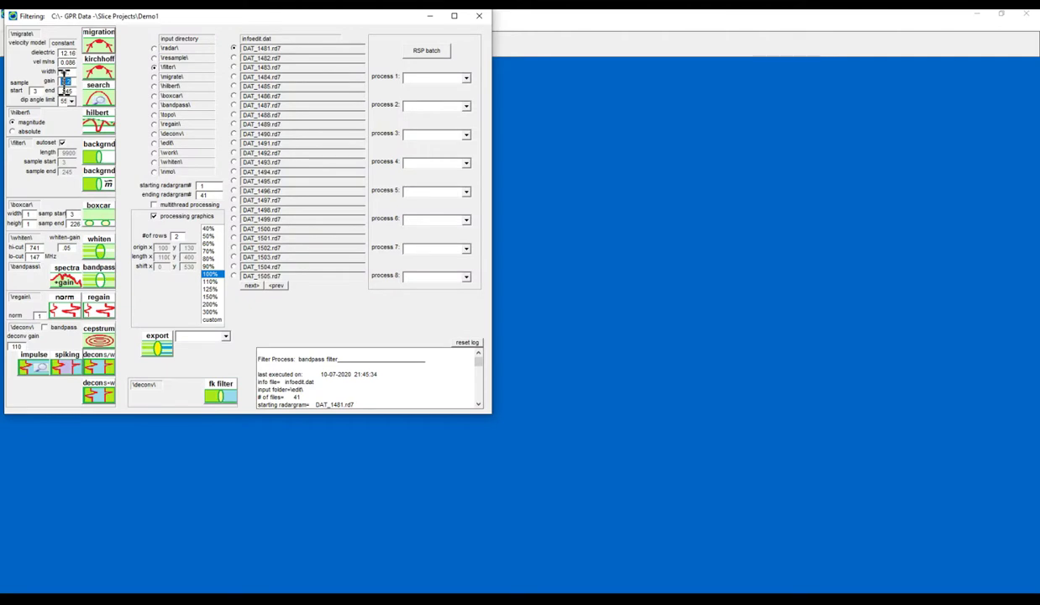
{"action": "type", "text": "2.8"}
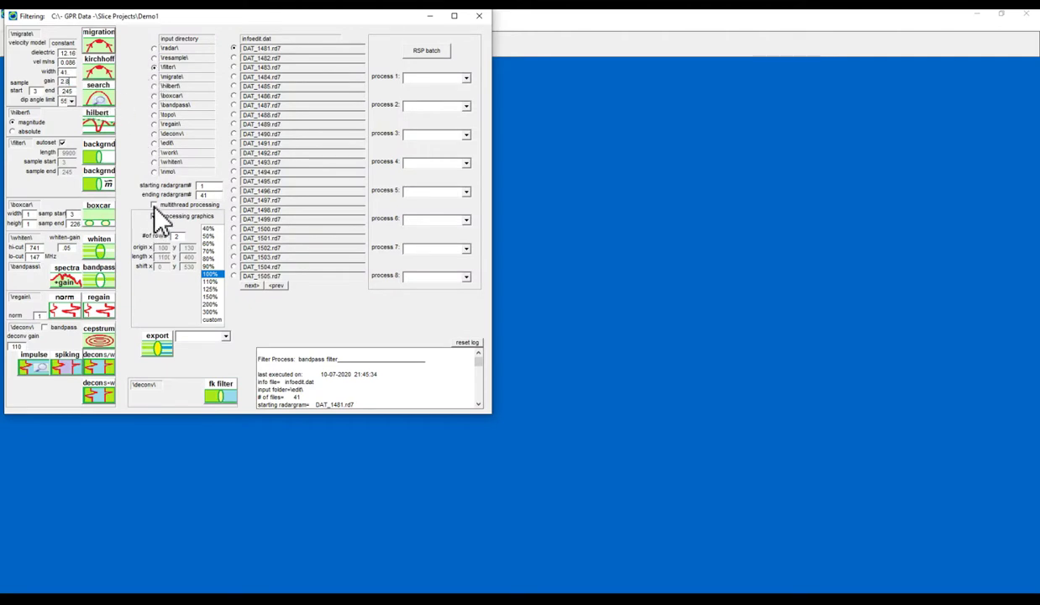
{"action": "left_click", "coordinate": [153, 204]}
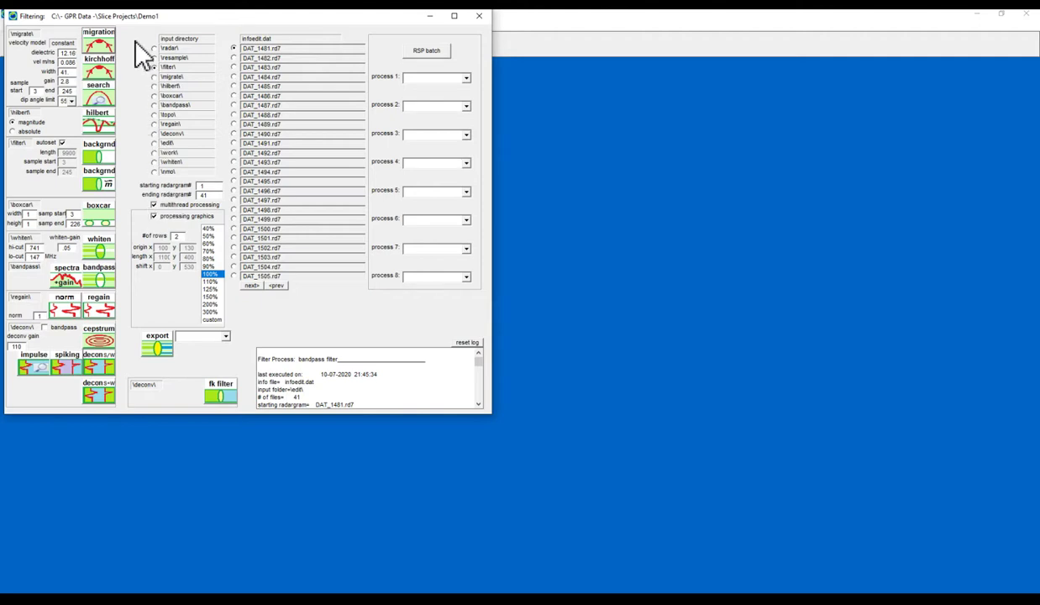
- Migrate all 41 filtered radargrams at 0.086 m/ns with a gain of 2.8 and close the filtering window
{"action": "left_click", "coordinate": [100, 42]}
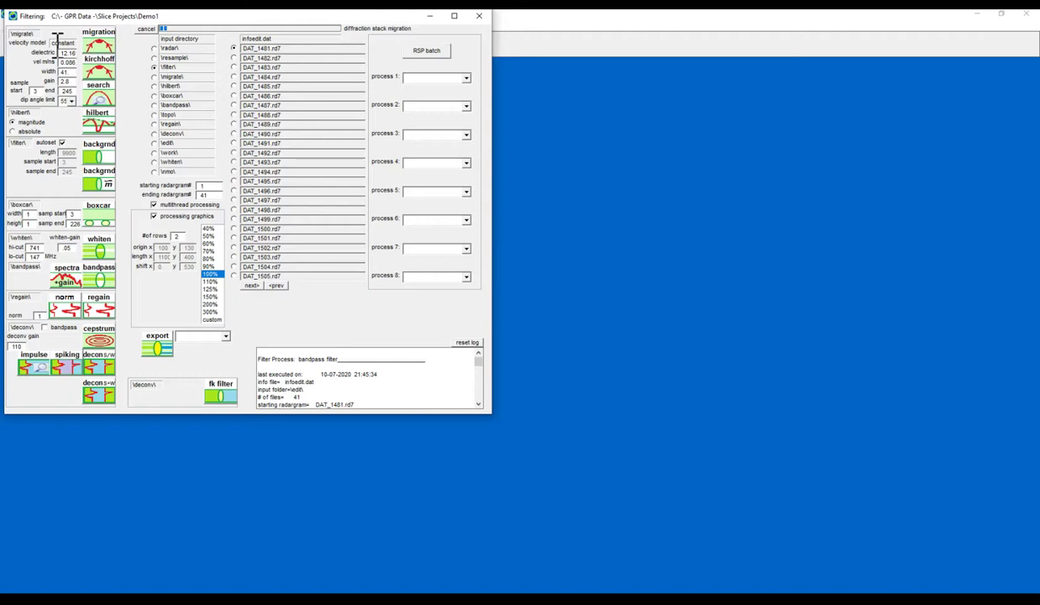
{"action": "left_click", "coordinate": [49, 99]}
{"action": "left_click", "coordinate": [42, 97]}
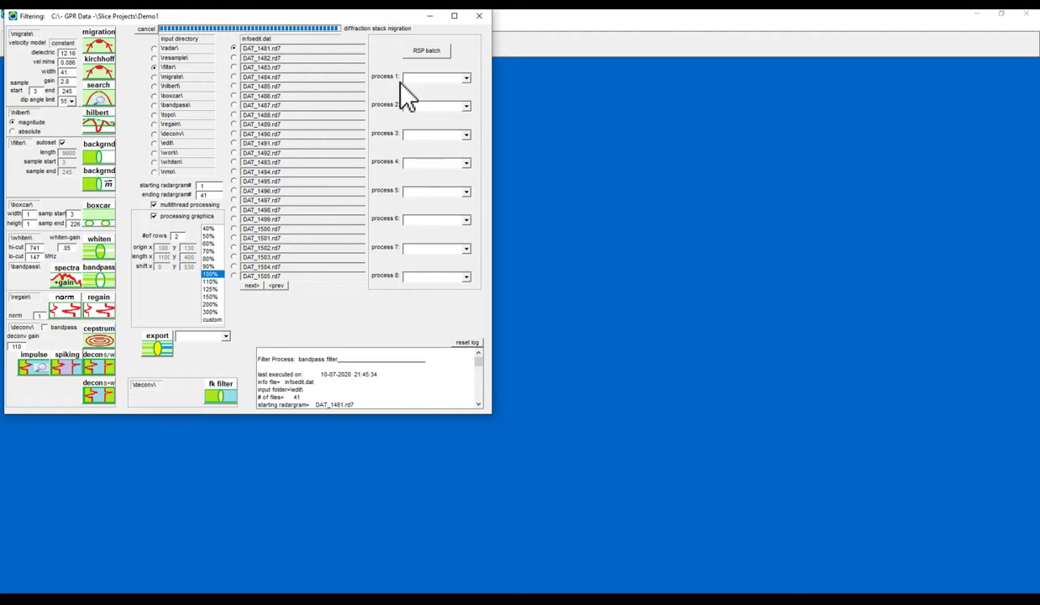
{"action": "left_click", "coordinate": [569, 338]}
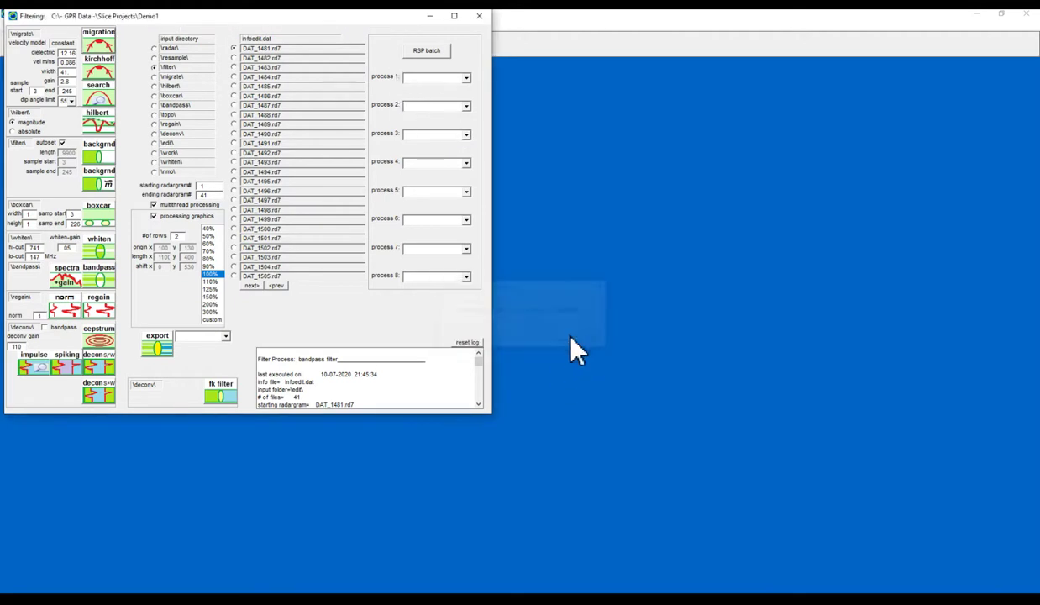
{"action": "left_click", "coordinate": [479, 18]}
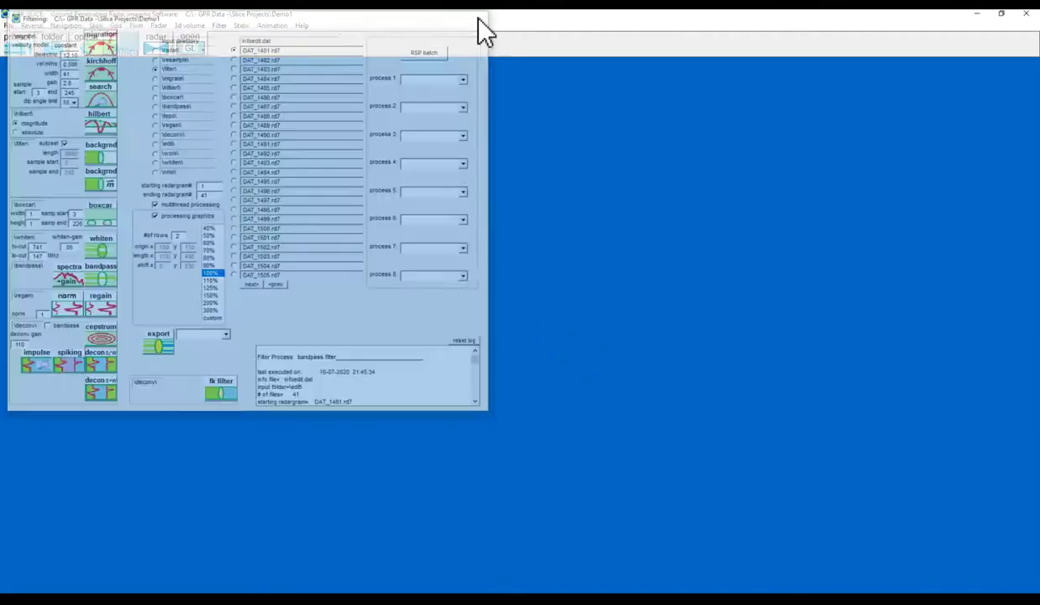
- Open the radargram display settings in an enlarged window and set 41 rows with a Y shift of 450
{"action": "left_click", "coordinate": [158, 25]}
{"action": "left_click", "coordinate": [165, 39]}
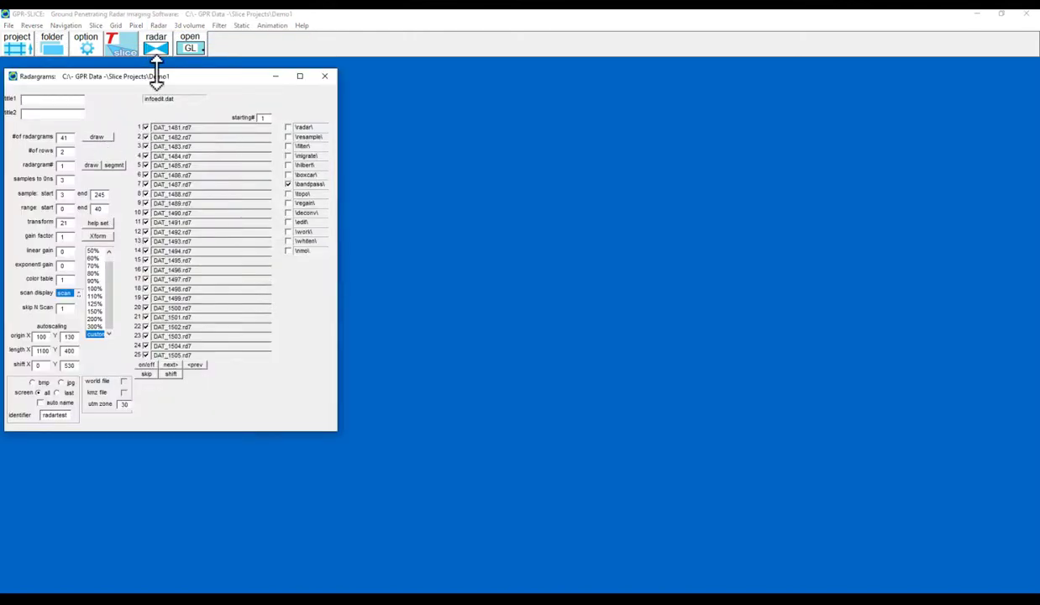
{"action": "left_click_drag", "start_coordinate": [157, 71], "coordinate": [338, 83]}
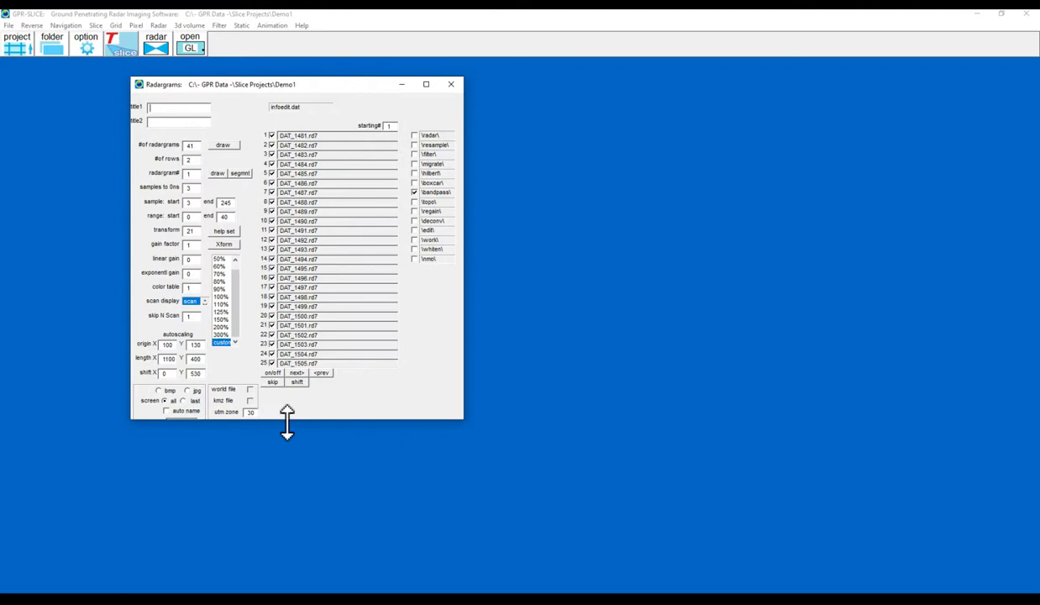
{"action": "left_click_drag", "start_coordinate": [287, 418], "coordinate": [286, 445]}
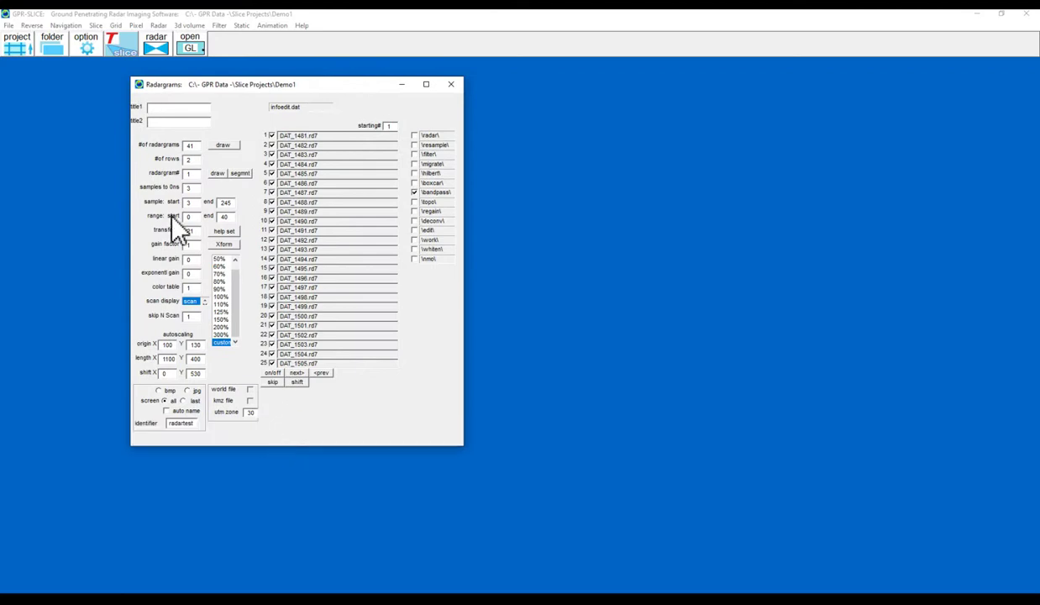
{"action": "double_click", "coordinate": [185, 159]}
{"action": "type", "text": "41"}
{"action": "double_click", "coordinate": [194, 372]}
{"action": "type", "text": "4"}
{"action": "left_click", "coordinate": [468, 171]}
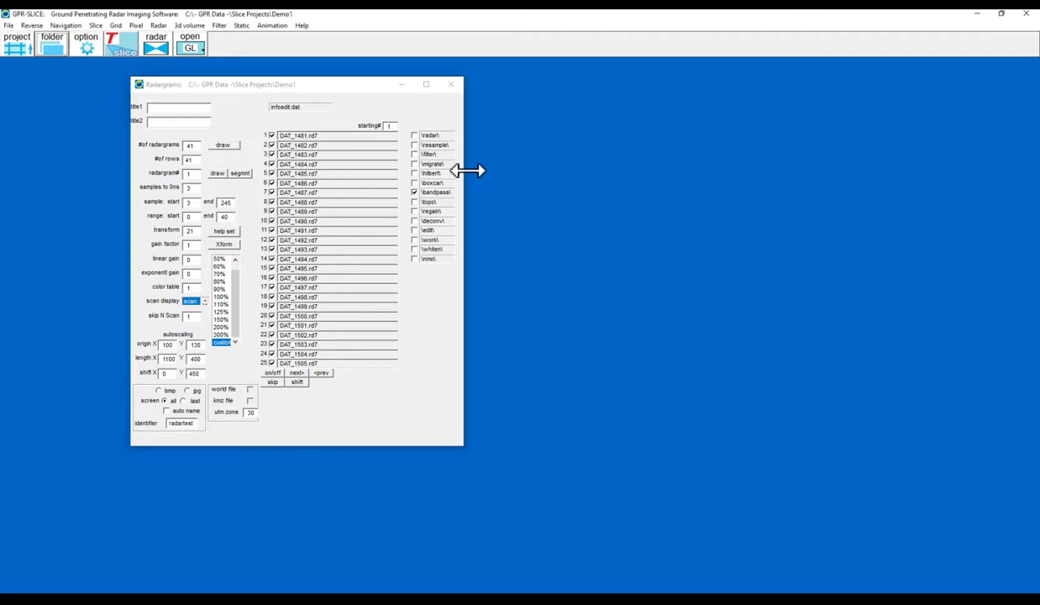
- Switch the display source from bandpass to migrate, draw the migrated radargrams, look through the profiles and close the plot
{"action": "left_click", "coordinate": [416, 189]}
{"action": "left_click", "coordinate": [414, 164]}
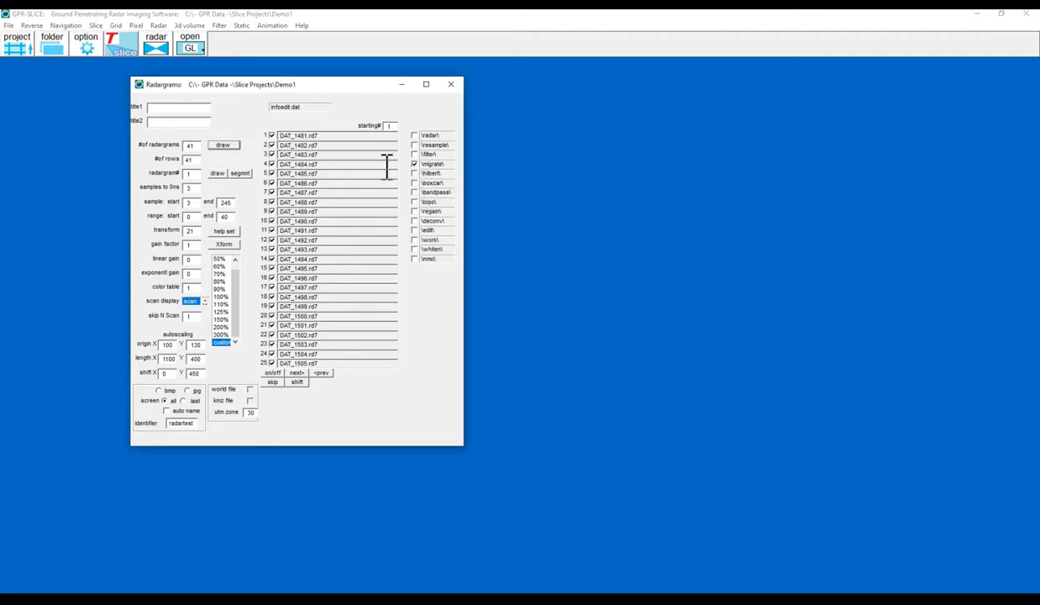
{"action": "left_click", "coordinate": [223, 147]}
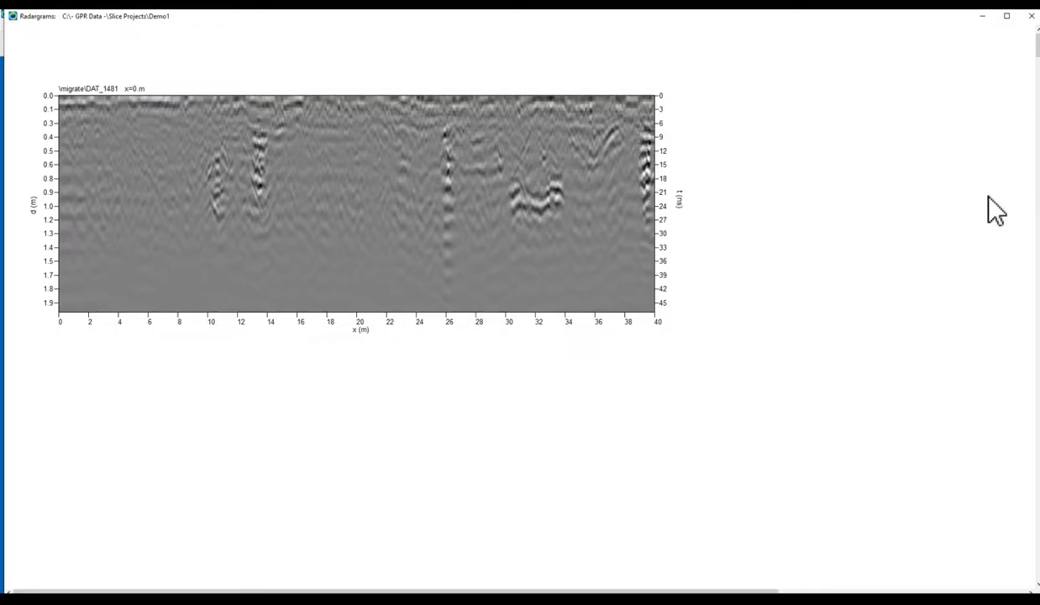
{"action": "left_click", "coordinate": [1038, 74]}
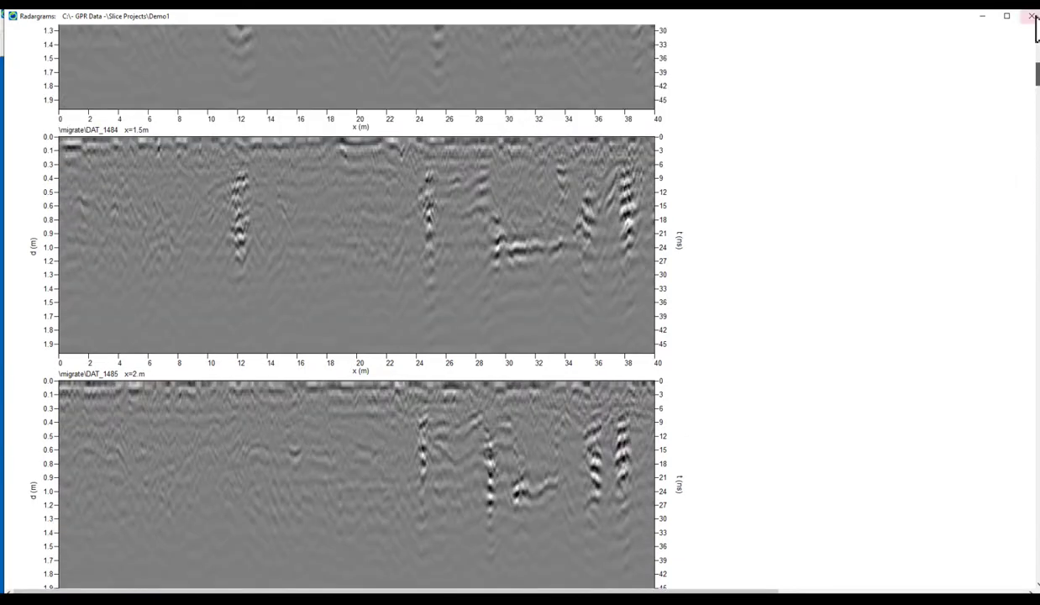
{"action": "left_click", "coordinate": [1028, 17]}
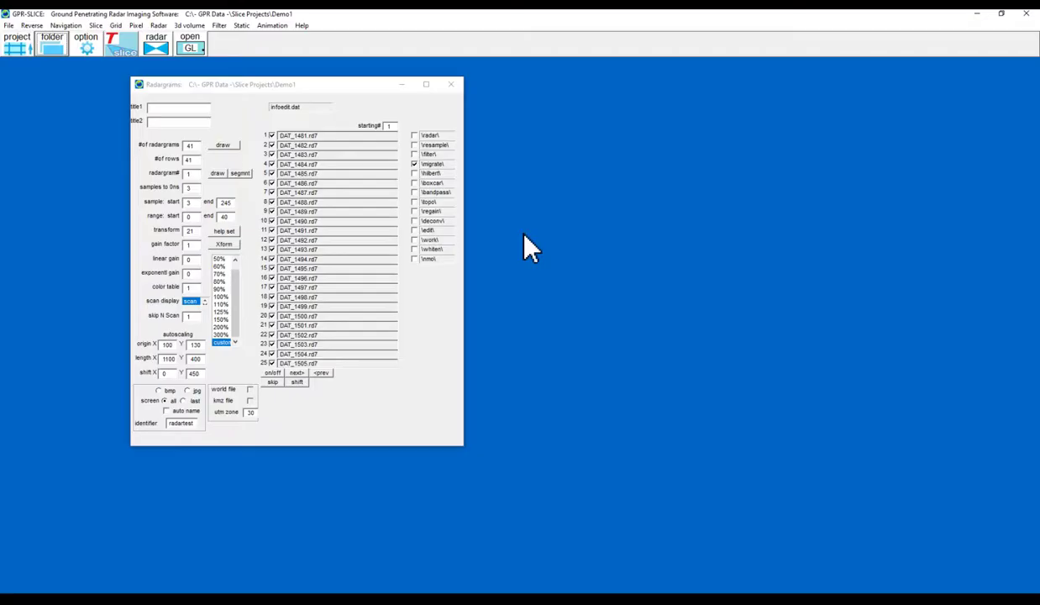
- Export the migrated radargrams as individually auto-named JPG images with a Y shift of 0, and close the plot
{"action": "double_click", "coordinate": [193, 373]}
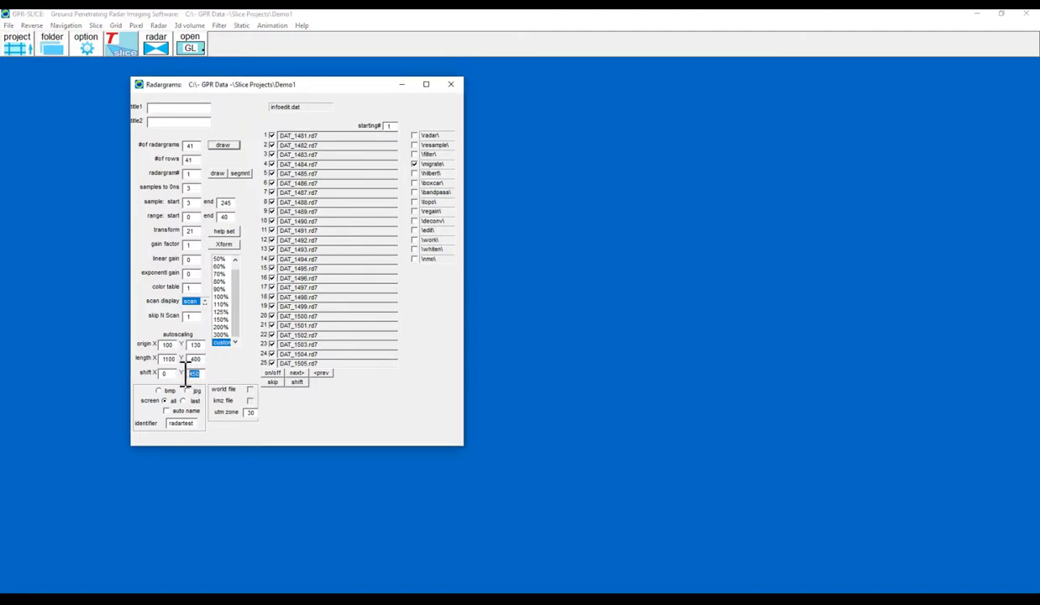
{"action": "type", "text": "0"}
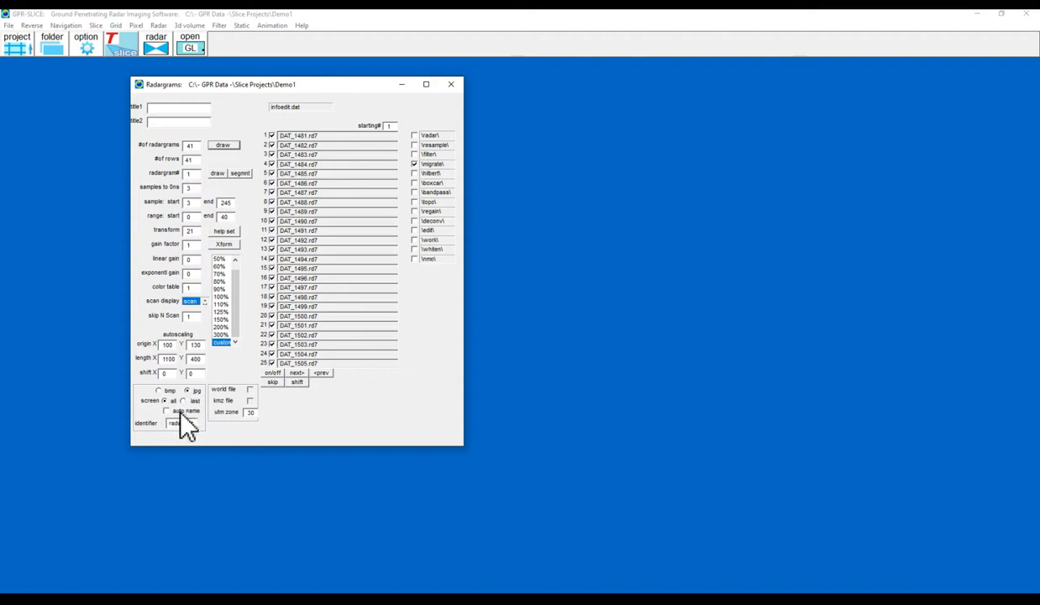
{"action": "double_click", "coordinate": [174, 424]}
{"action": "left_click", "coordinate": [221, 147]}
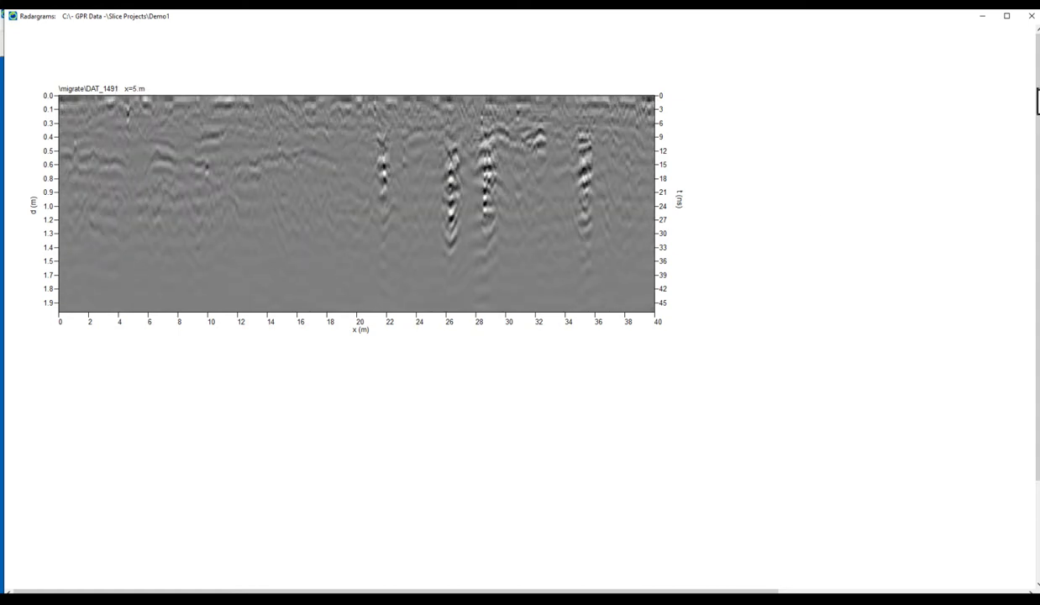
{"action": "left_click", "coordinate": [1029, 19]}
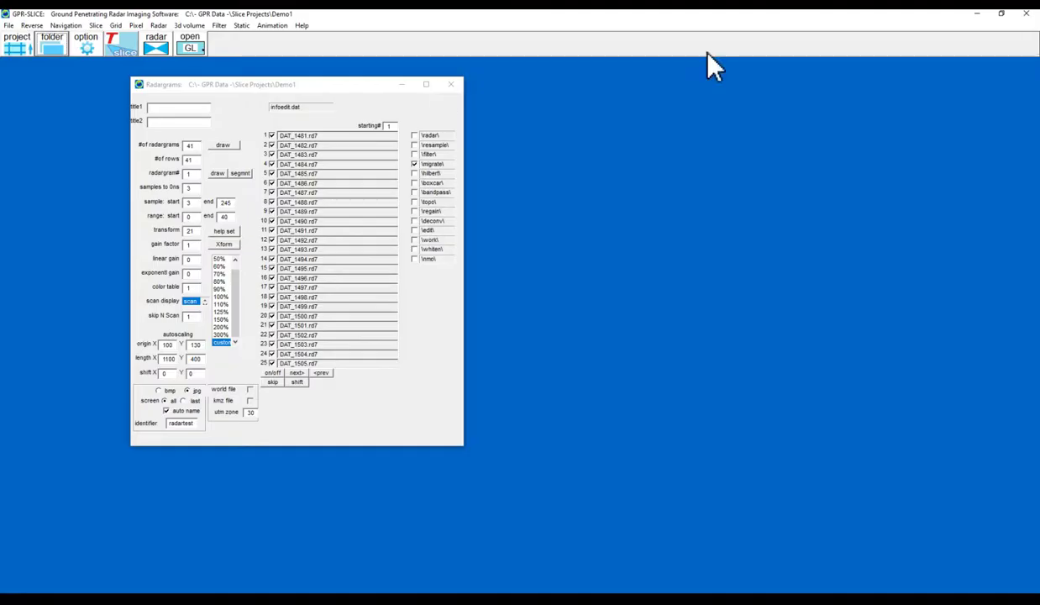
- Check the exported image rada14.jpg in the project's jpg folder, and close the image, directory and radargram windows
{"action": "left_click", "coordinate": [50, 38]}
{"action": "left_click_drag", "start_coordinate": [352, 148], "coordinate": [353, 171]}
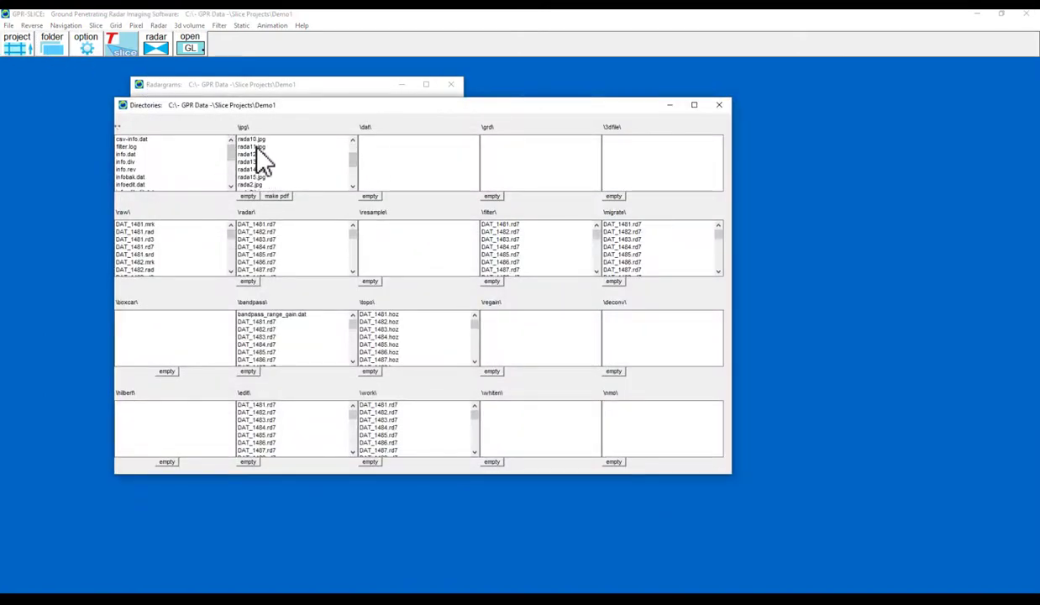
{"action": "double_click", "coordinate": [252, 170]}
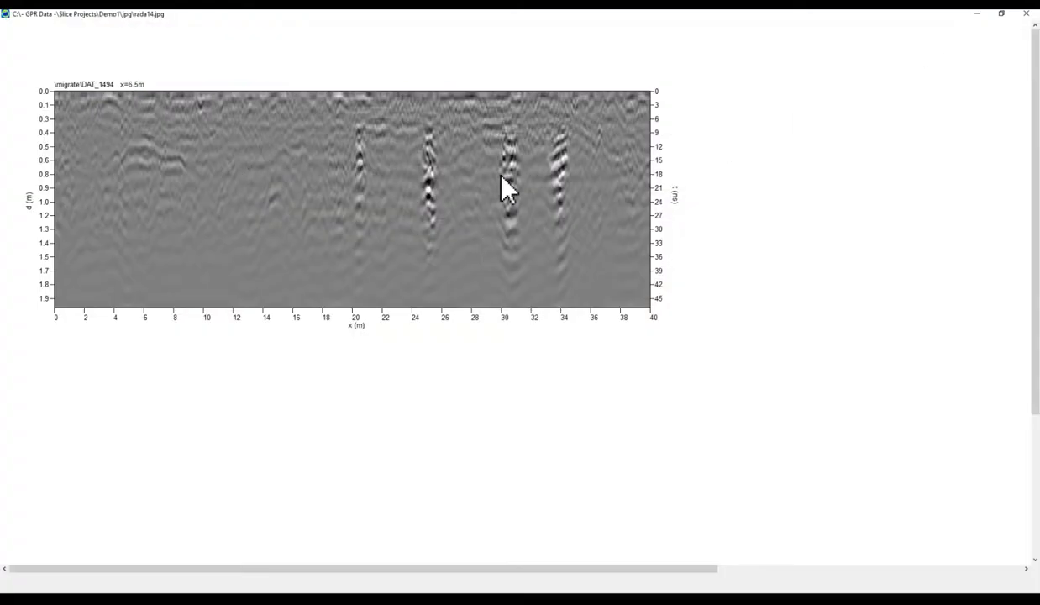
{"action": "left_click", "coordinate": [1025, 14]}
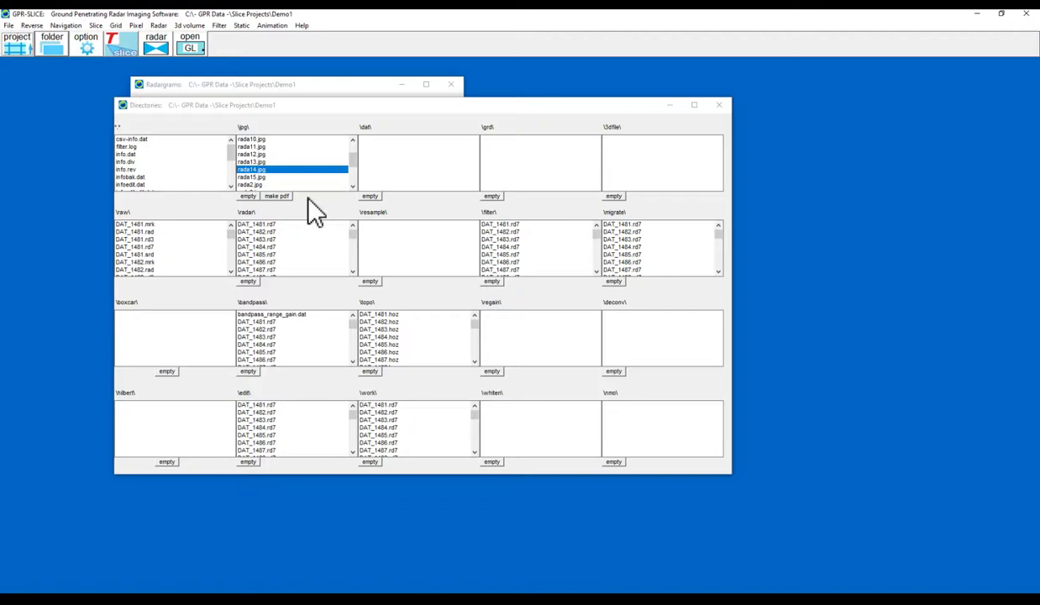
{"action": "left_click", "coordinate": [719, 107]}
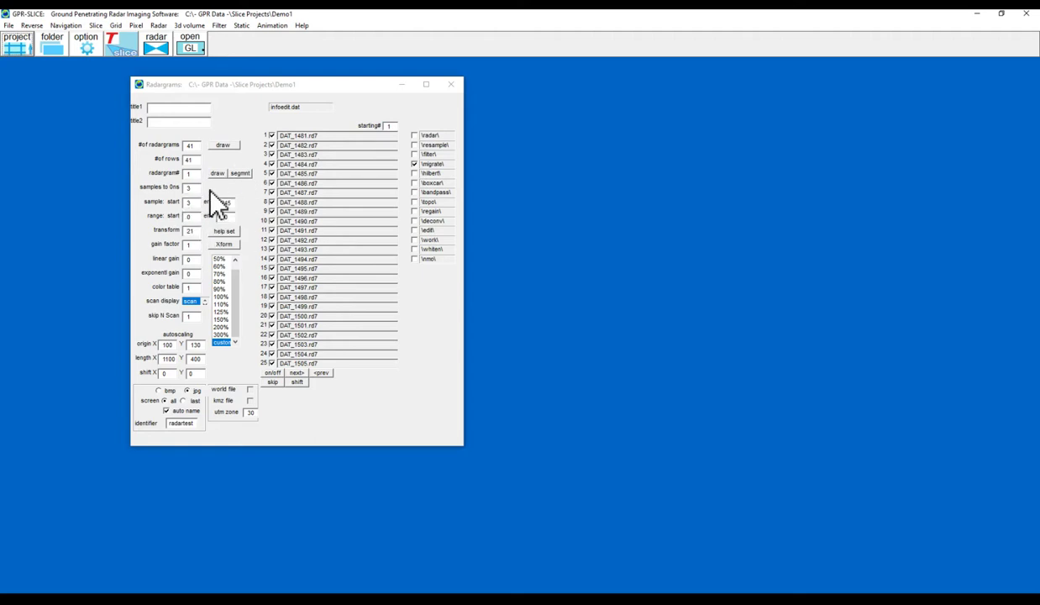
{"action": "left_click", "coordinate": [450, 84]}
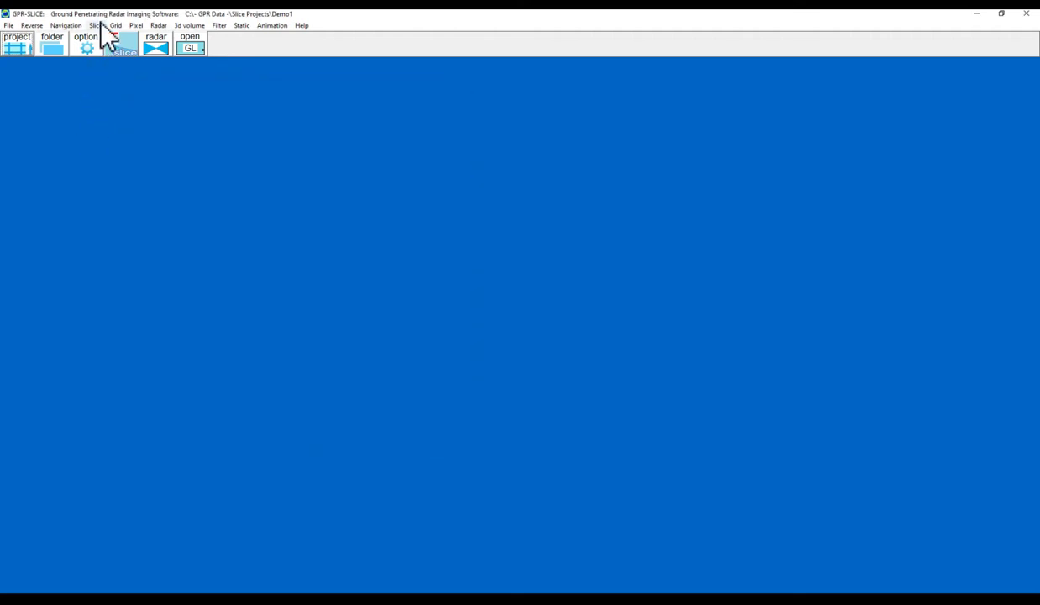
- Open the slice and resample settings and generate the time slice windows with a 24-sample thickness and 50% overlap
{"action": "left_click", "coordinate": [122, 44]}
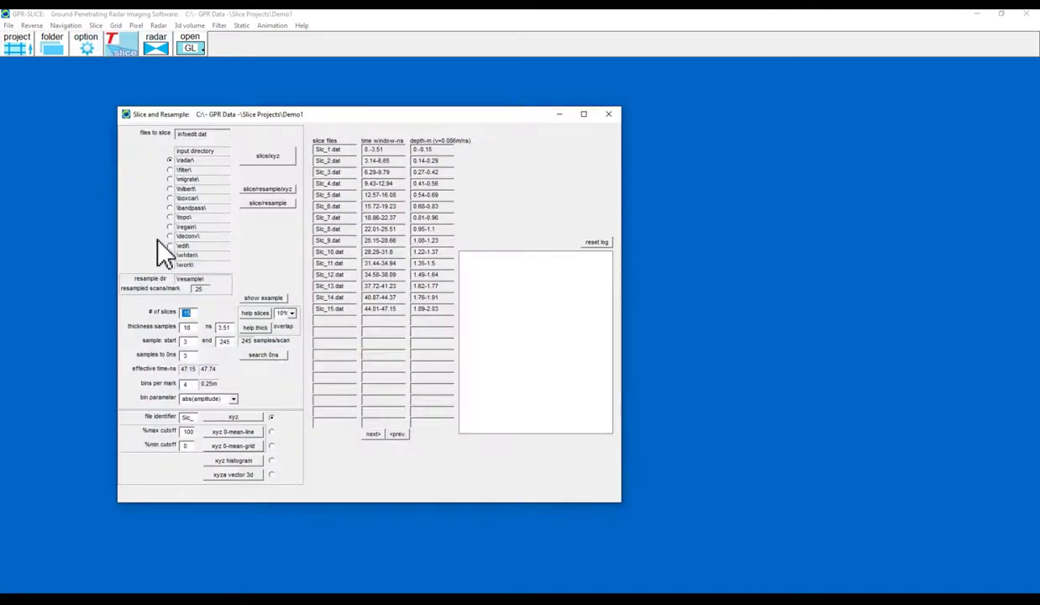
{"action": "left_click", "coordinate": [177, 327]}
{"action": "type", "text": "24"}
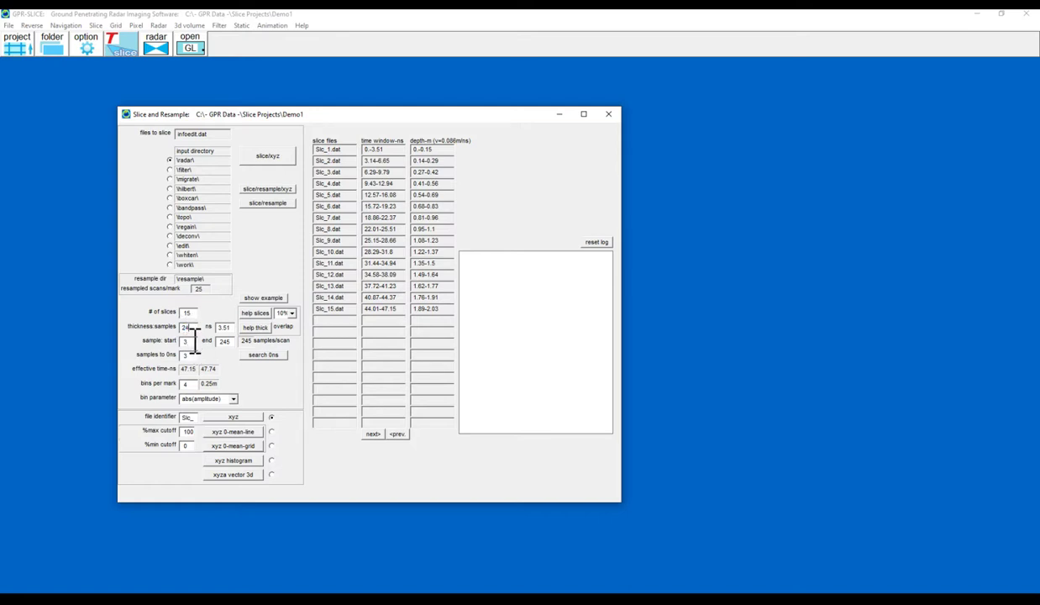
{"action": "key", "text": "Return"}
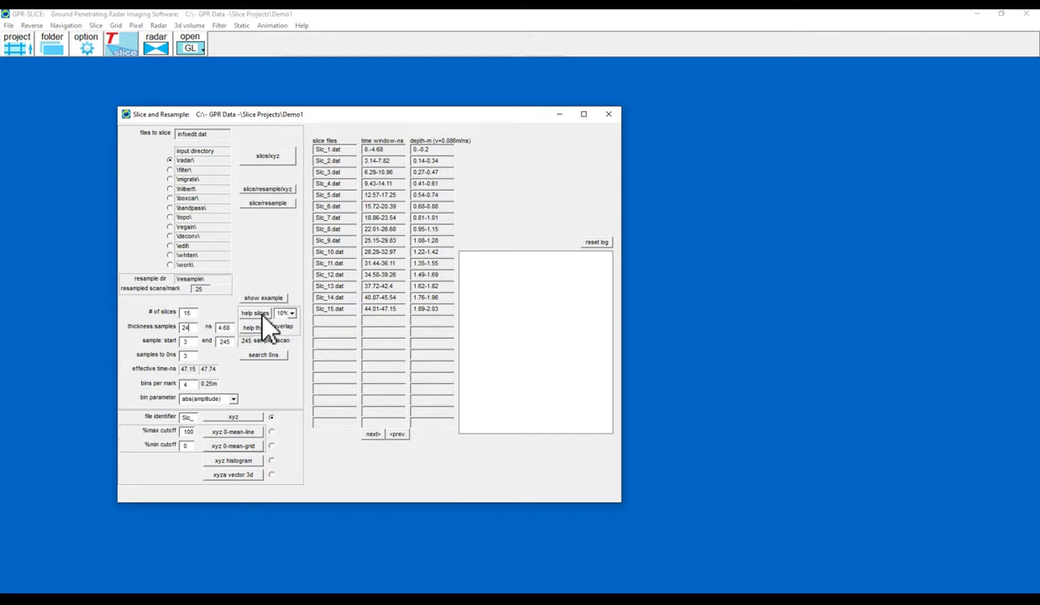
{"action": "left_click", "coordinate": [291, 314]}
{"action": "left_click", "coordinate": [293, 361]}
{"action": "left_click", "coordinate": [256, 312]}
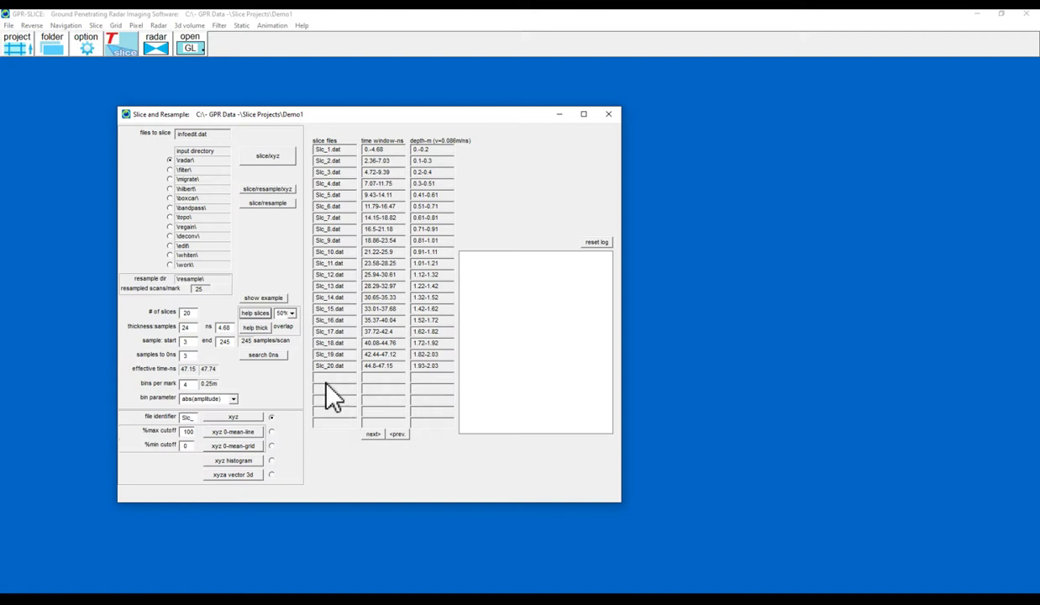
- Set the slicing input to the migrated data and preview the slice windows over DAT_1481 in a widened window
{"action": "left_click", "coordinate": [264, 299]}
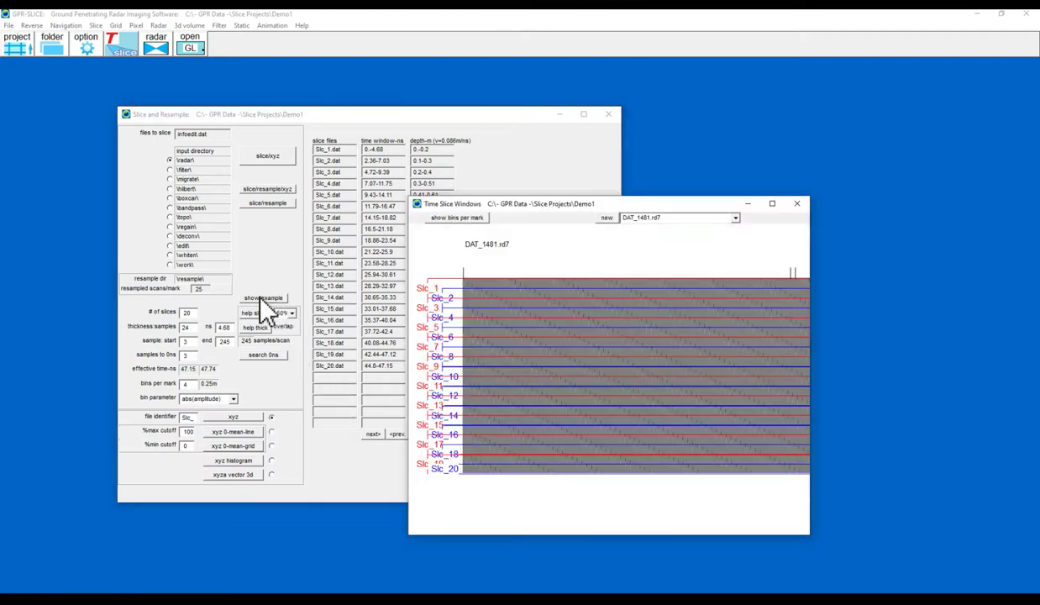
{"action": "left_click", "coordinate": [796, 205]}
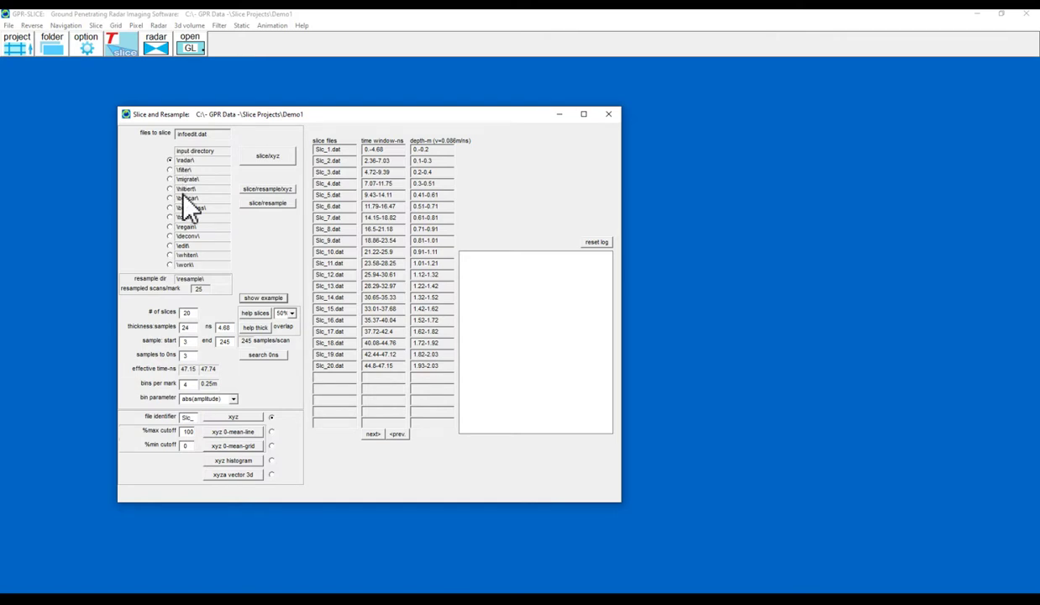
{"action": "left_click", "coordinate": [170, 180]}
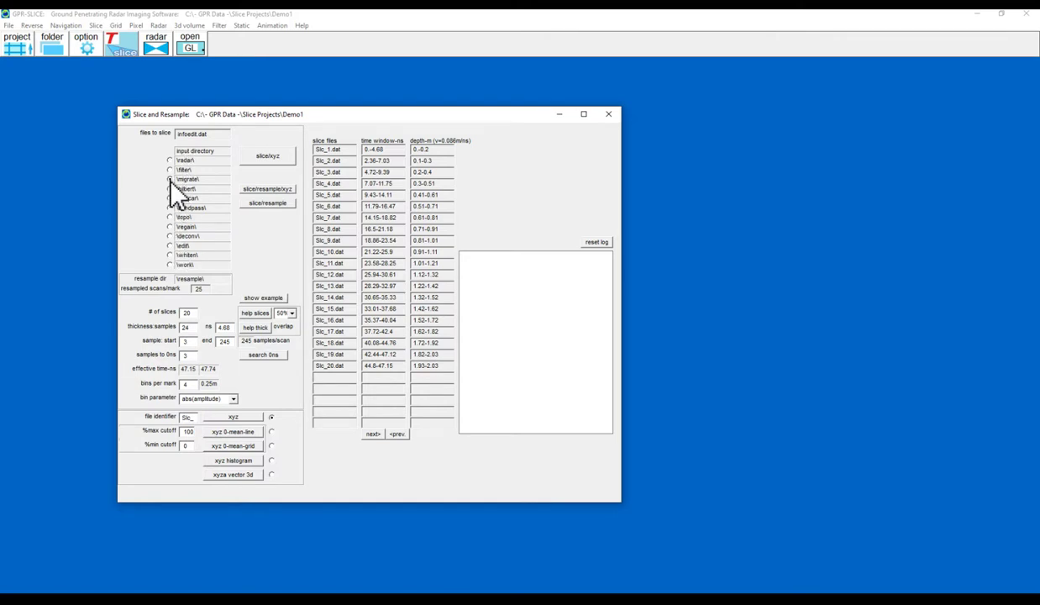
{"action": "left_click", "coordinate": [263, 298]}
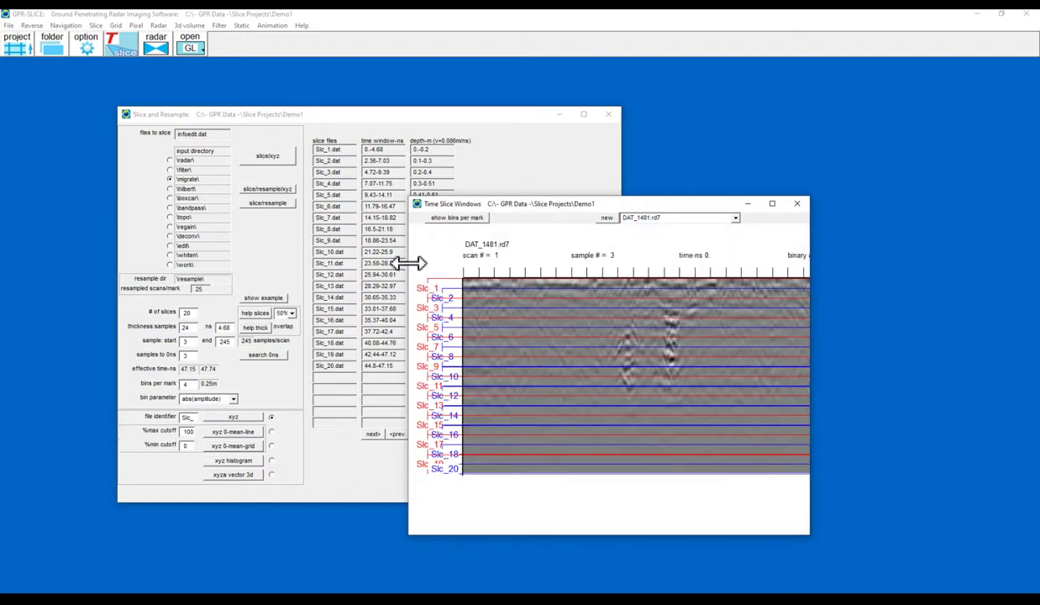
{"action": "left_click_drag", "start_coordinate": [410, 262], "coordinate": [165, 262]}
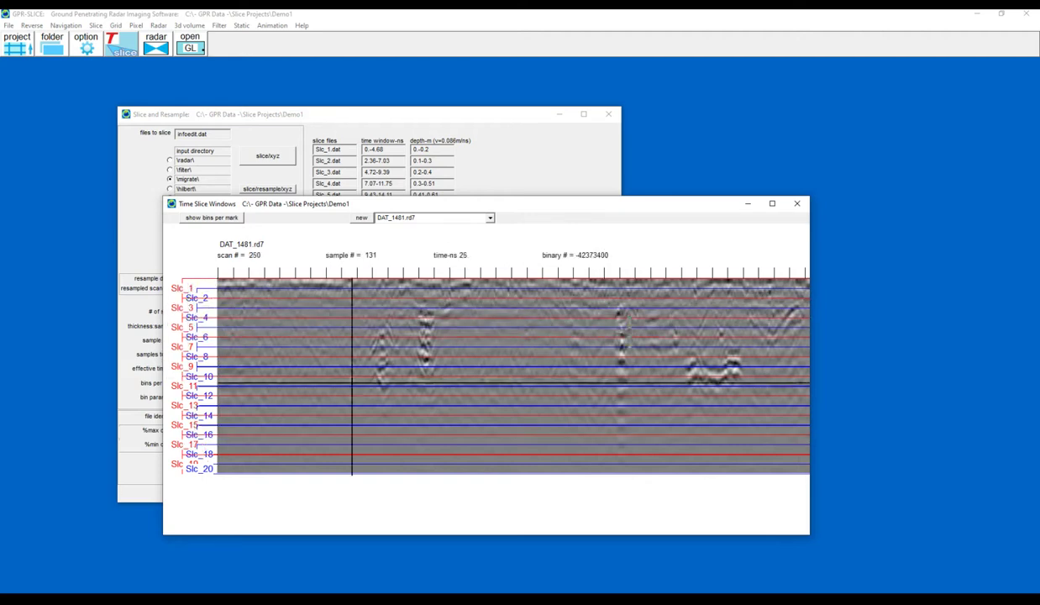
- Slice the migrated radargrams to XYZ files with the file identifier SlcBPBGM_, and close the slicing window
{"action": "left_click", "coordinate": [798, 204]}
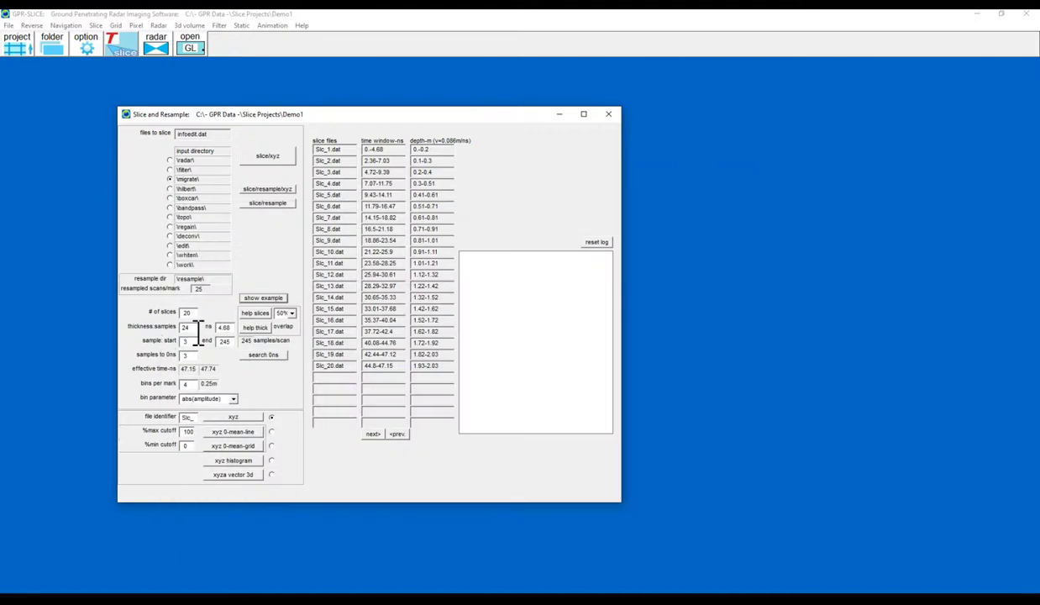
{"action": "double_click", "coordinate": [189, 383]}
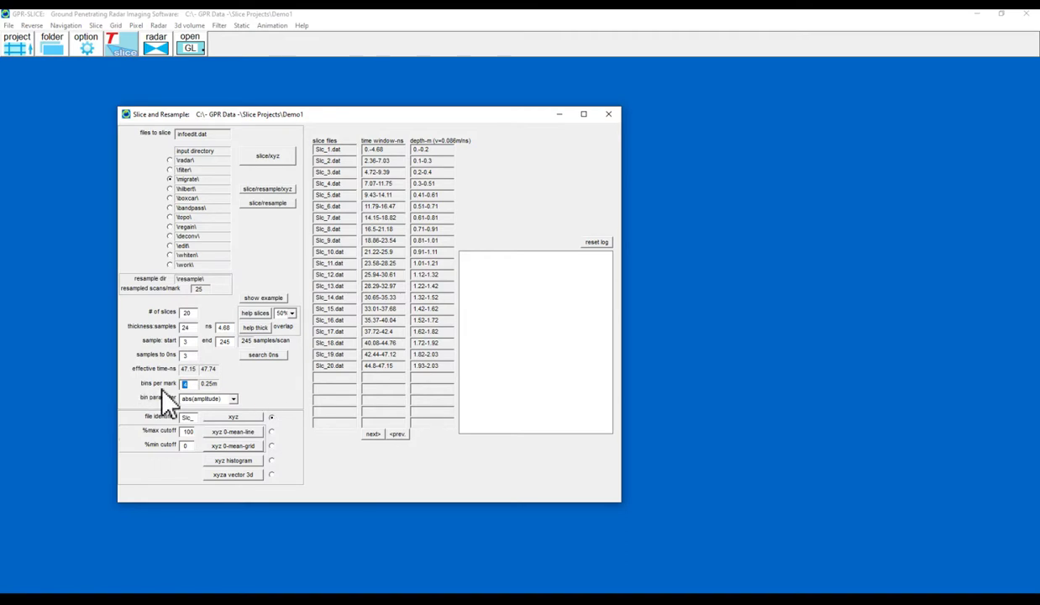
{"action": "left_click", "coordinate": [187, 383]}
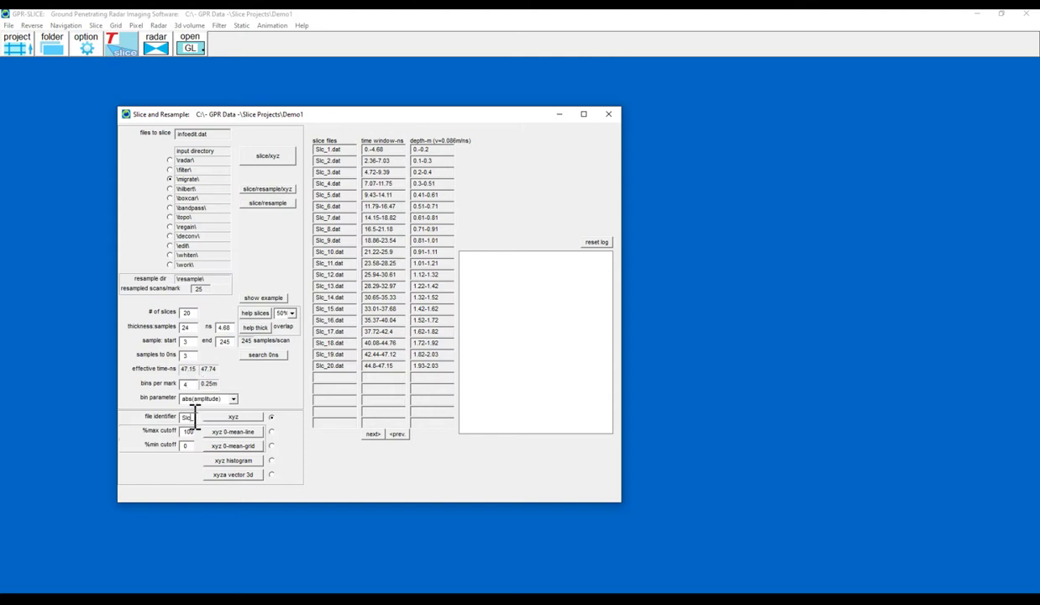
{"action": "left_click_drag", "start_coordinate": [172, 417], "coordinate": [190, 418]}
{"action": "left_click", "coordinate": [192, 417]}
{"action": "key", "text": "BackSpace"}
{"action": "key", "text": "BackSpace"}
{"action": "key", "text": "BackSpace"}
{"action": "key", "text": "BackSpace"}
{"action": "type", "text": "cBP"}
{"action": "left_click", "coordinate": [270, 156]}
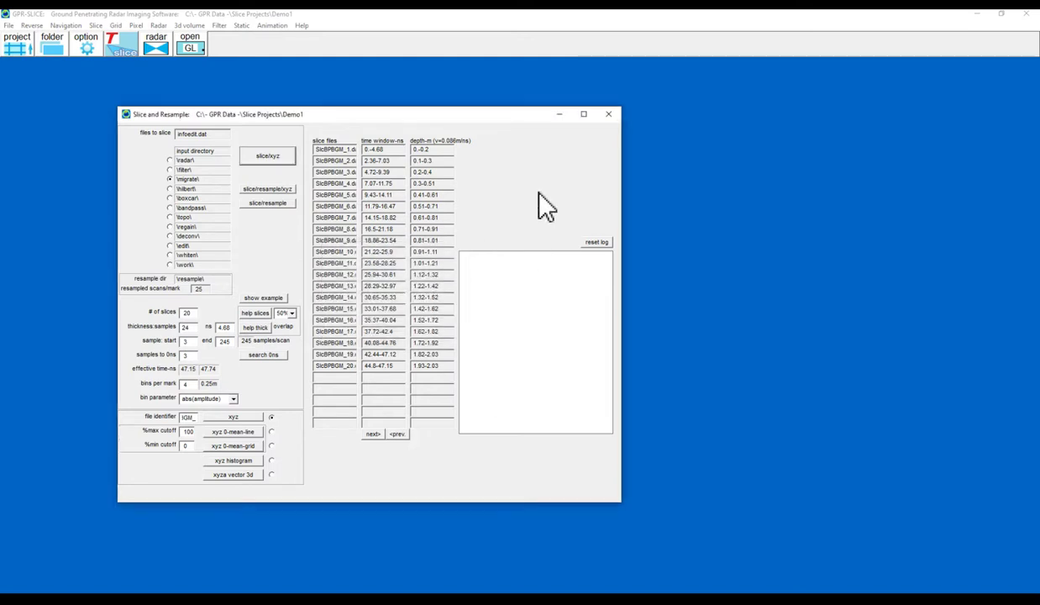
{"action": "left_click", "coordinate": [609, 114]}
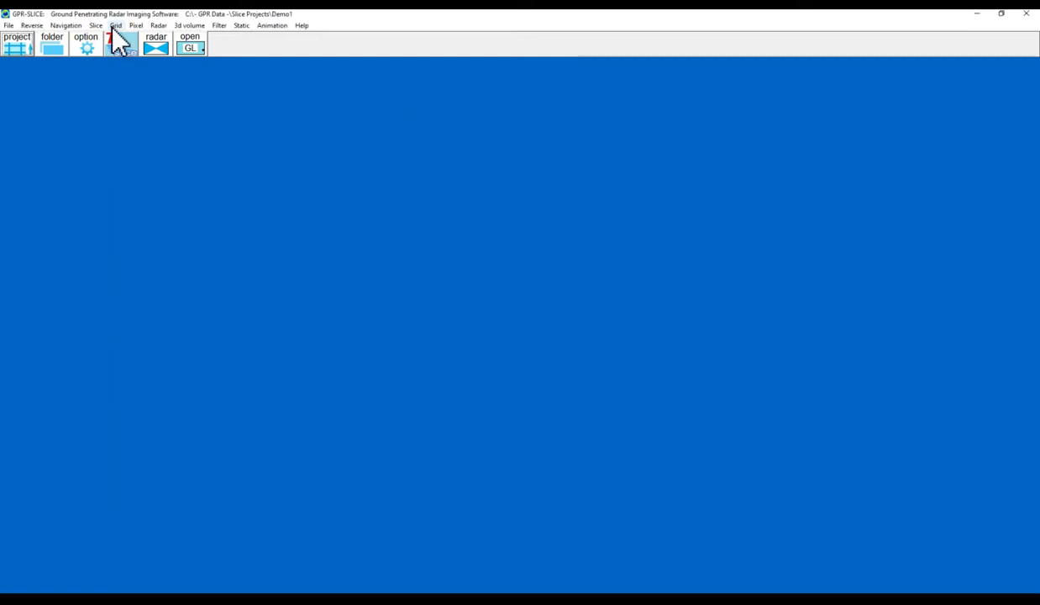
- Open the gridding settings, apply the suggested fine-cell, standard-search values, and run inverse distance gridding on the 20 slcbpbgm_ slices
{"action": "left_click", "coordinate": [115, 26]}
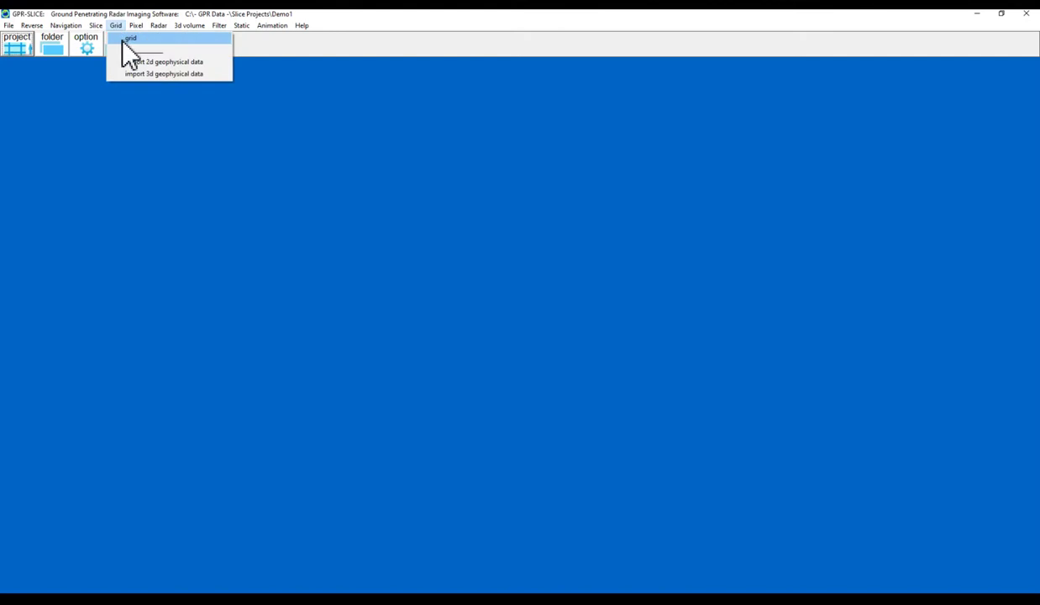
{"action": "left_click", "coordinate": [123, 40]}
{"action": "left_click_drag", "start_coordinate": [271, 31], "coordinate": [327, 123]}
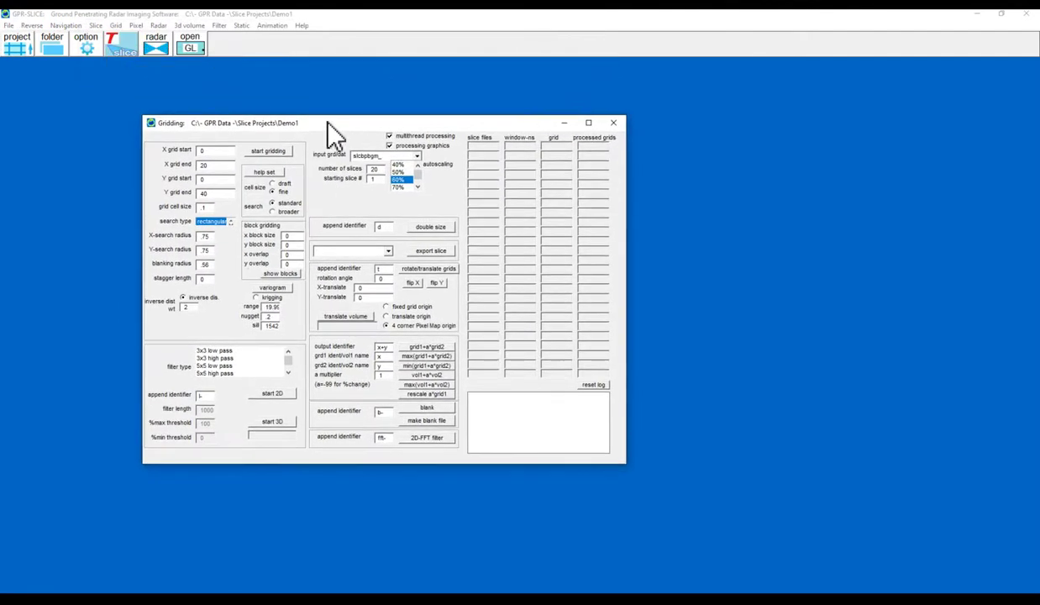
{"action": "left_click", "coordinate": [263, 173]}
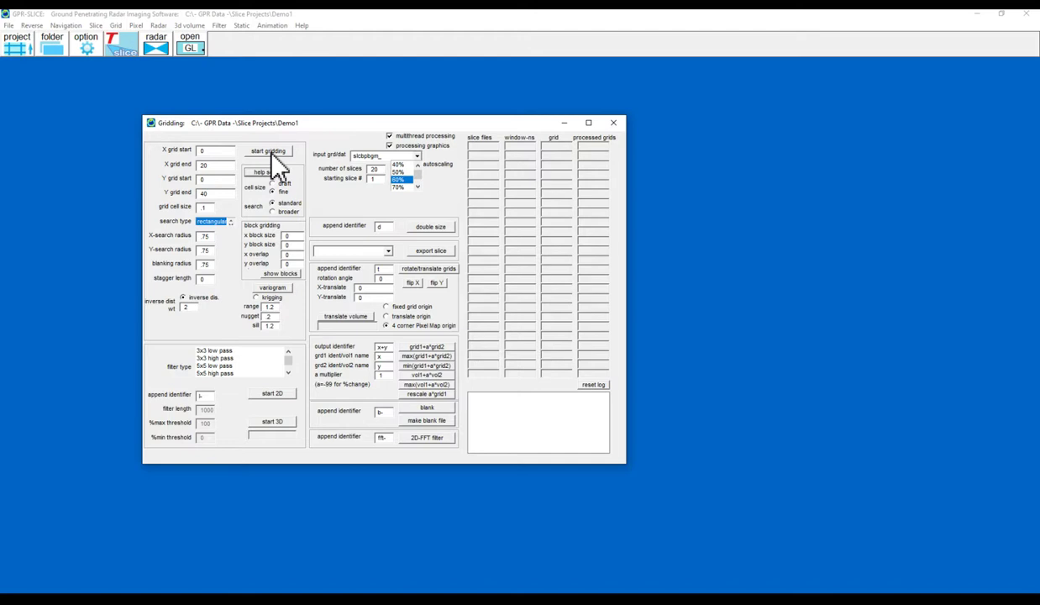
{"action": "left_click", "coordinate": [271, 155]}
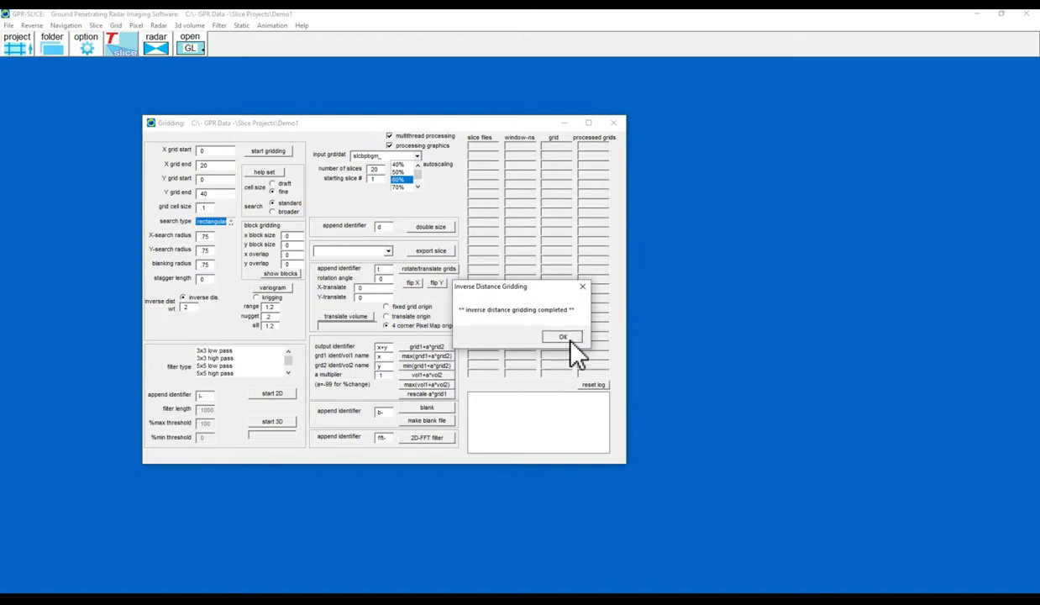
{"action": "left_click", "coordinate": [562, 337]}
{"action": "left_click", "coordinate": [616, 124]}
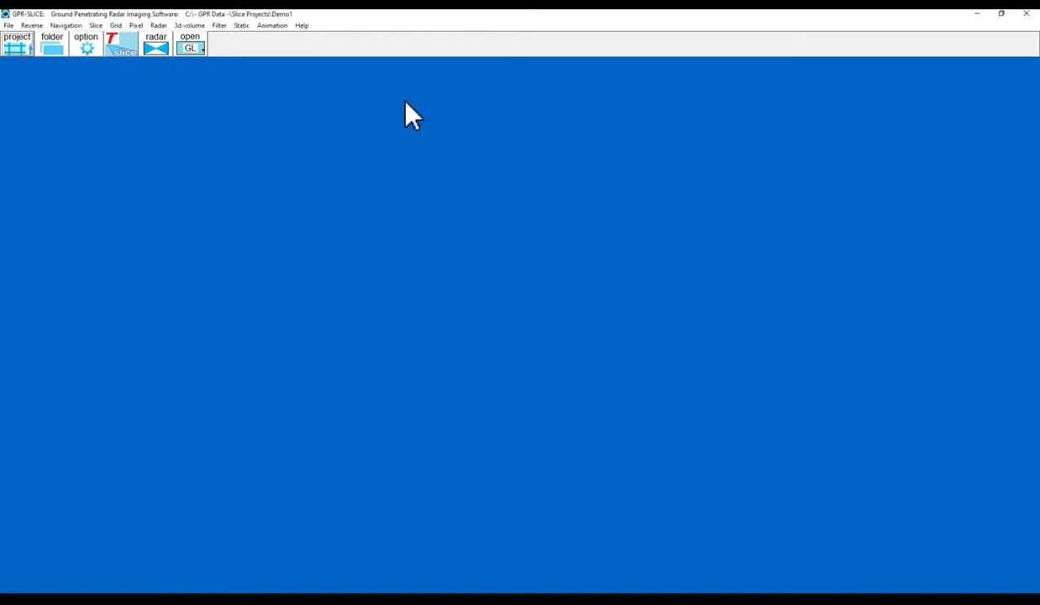
- Open the 2D time slice pixel maps and load the slcbpbgm_ grids
{"action": "left_click", "coordinate": [118, 25]}
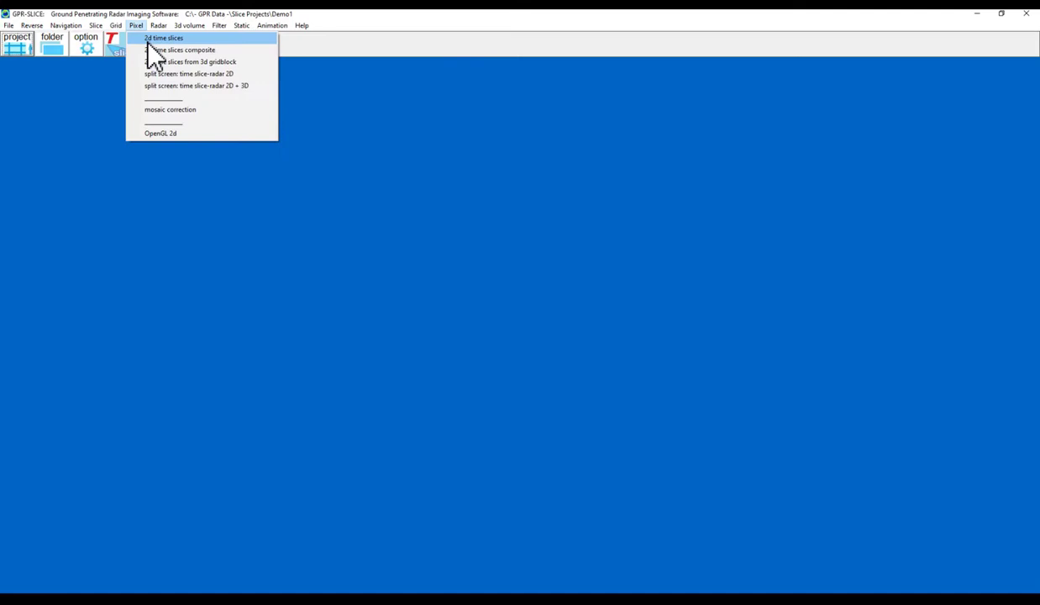
{"action": "left_click", "coordinate": [151, 39]}
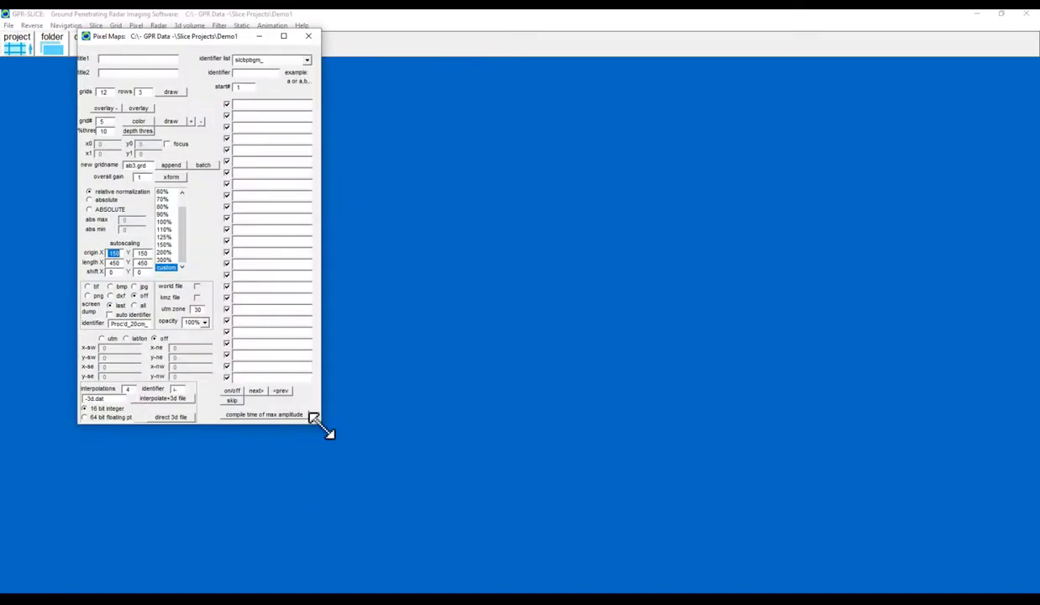
{"action": "left_click", "coordinate": [306, 59]}
{"action": "left_click", "coordinate": [274, 66]}
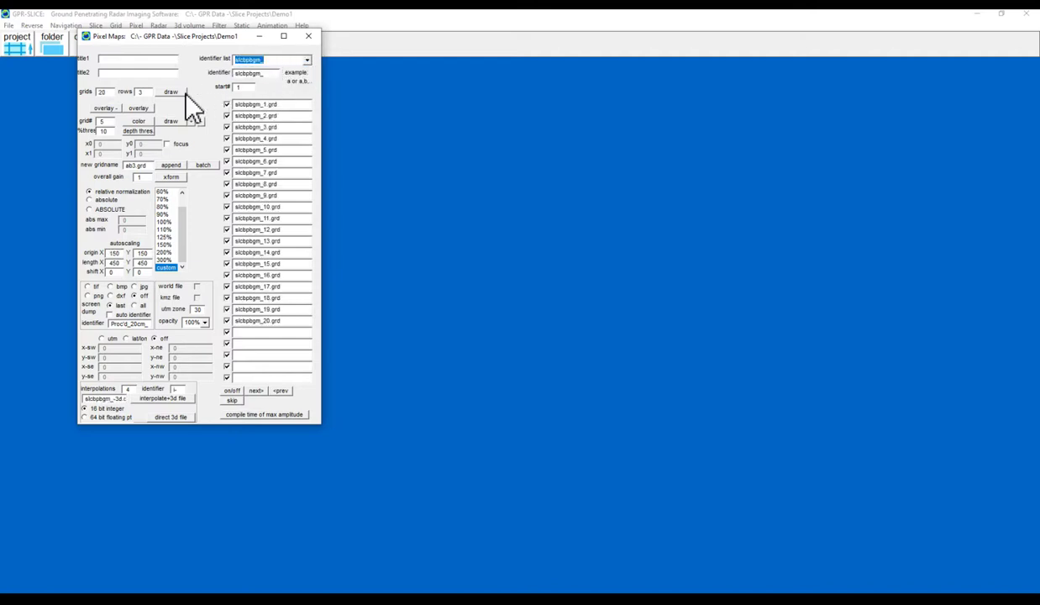
- Draw the 20 grids in 5 rows with 100% autoscaling in a maximised window, and close the plot
{"action": "left_click", "coordinate": [140, 91]}
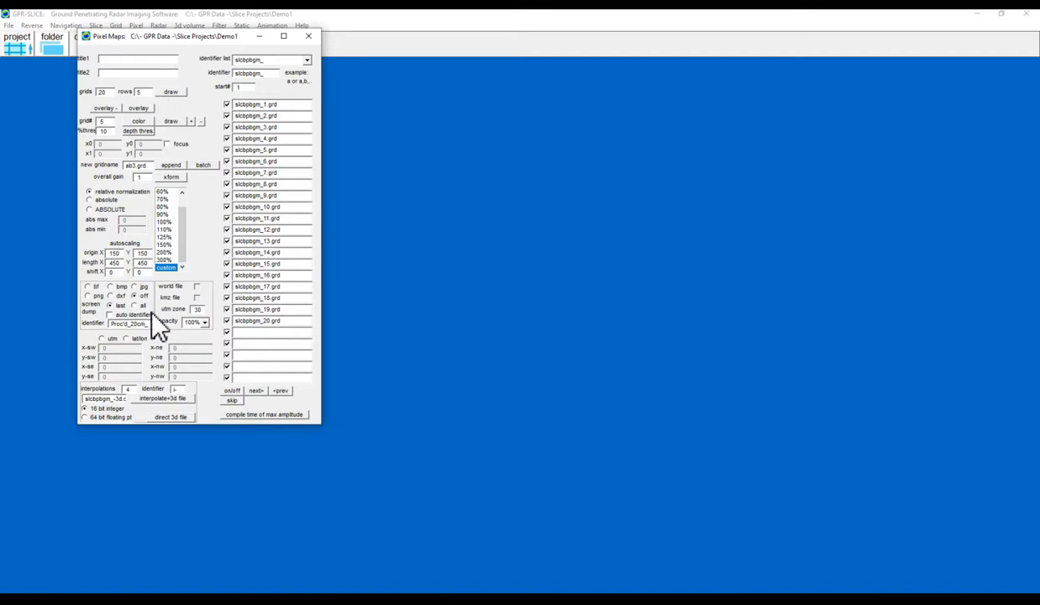
{"action": "left_click", "coordinate": [164, 221]}
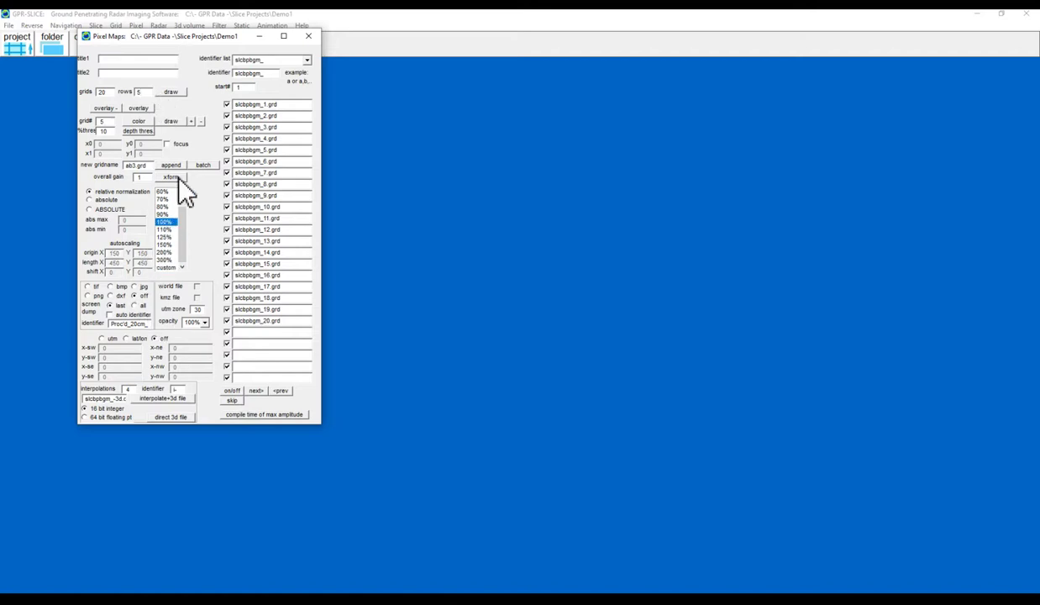
{"action": "left_click", "coordinate": [171, 91]}
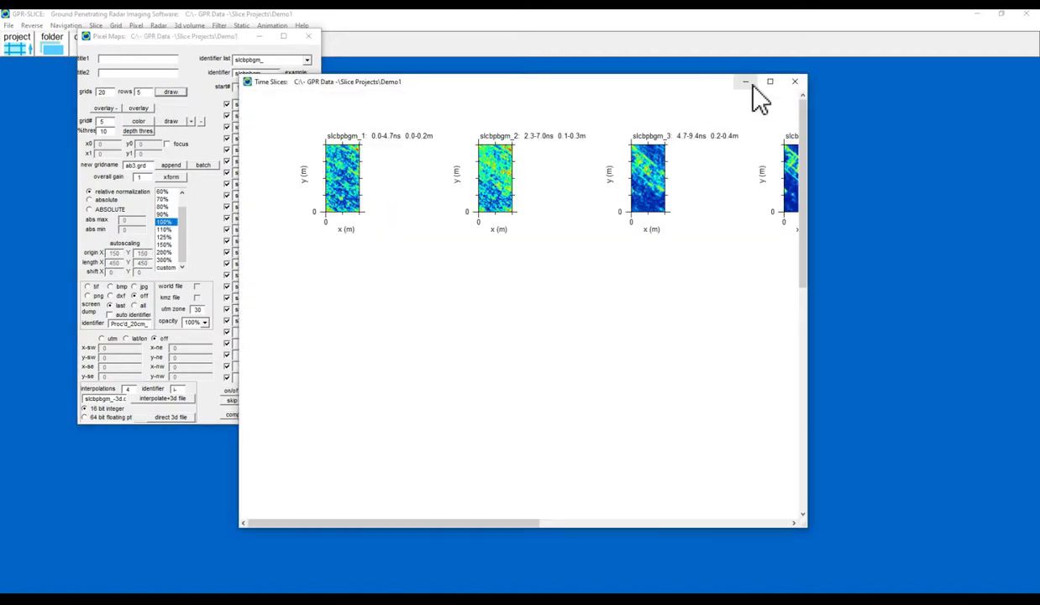
{"action": "left_click", "coordinate": [770, 82]}
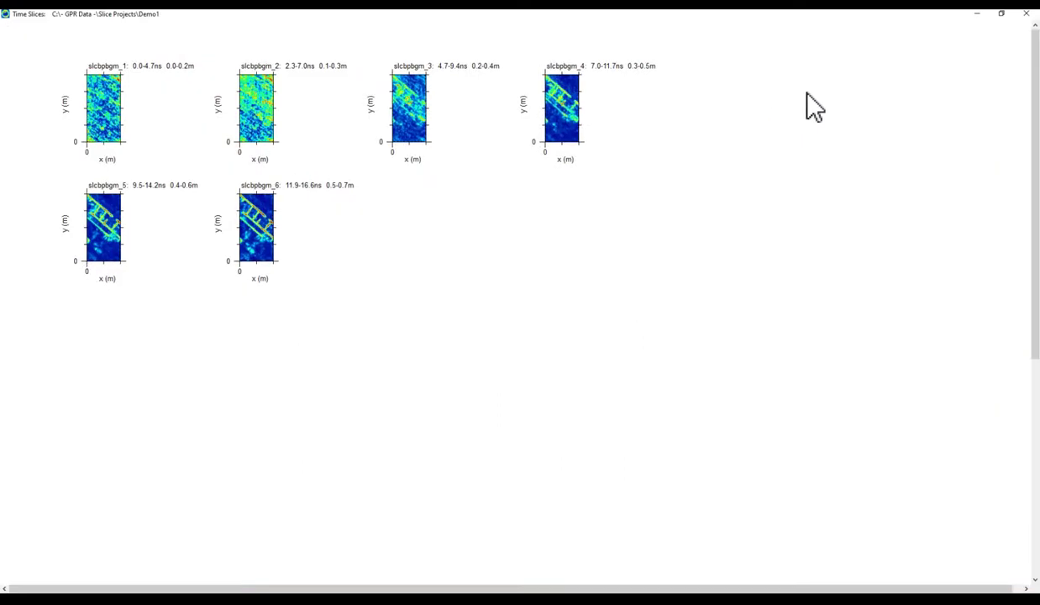
{"action": "left_click", "coordinate": [1025, 13]}
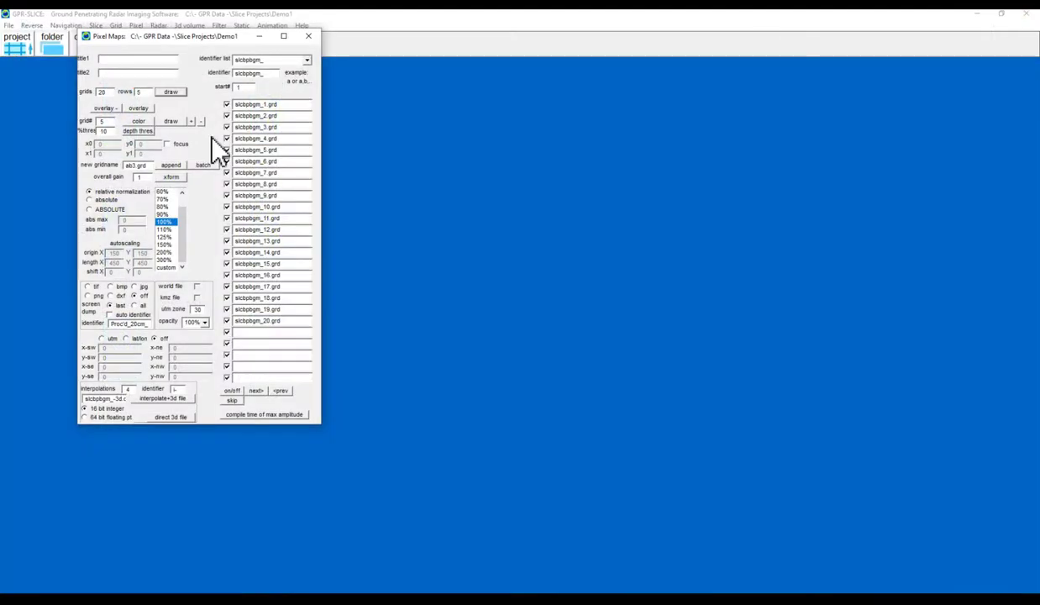
- Redraw the time slices in 3 rows and examine them across the maximised plot
{"action": "left_click", "coordinate": [171, 92]}
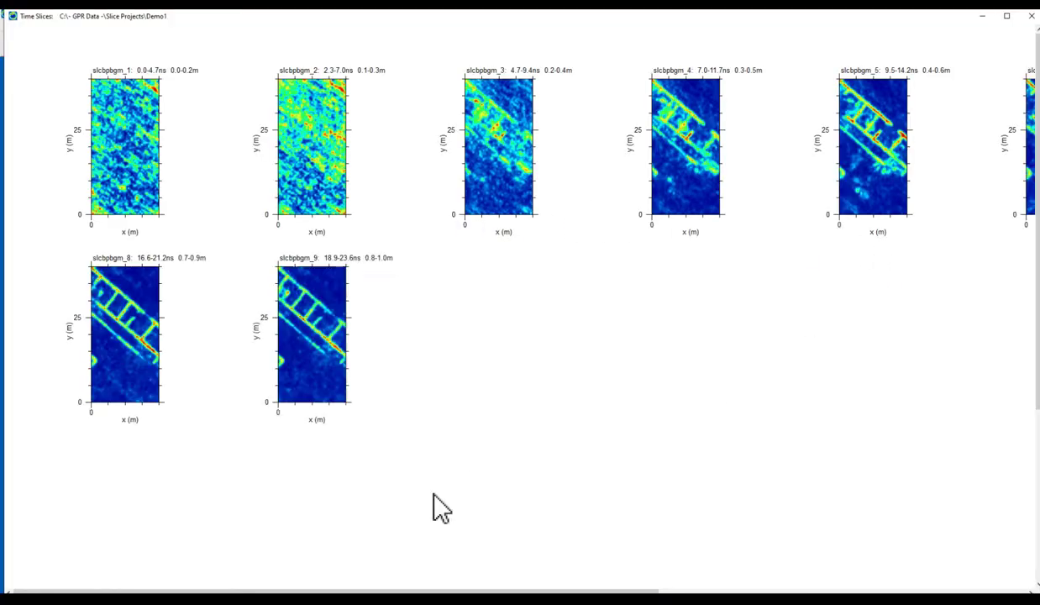
{"action": "left_click", "coordinate": [1005, 17]}
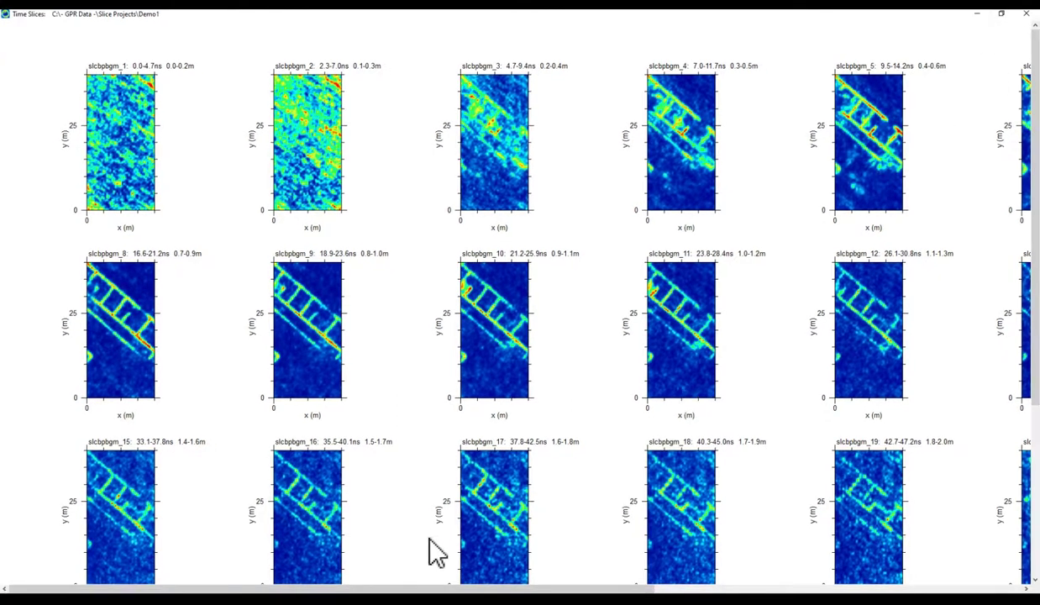
{"action": "left_click_drag", "start_coordinate": [434, 588], "coordinate": [594, 590]}
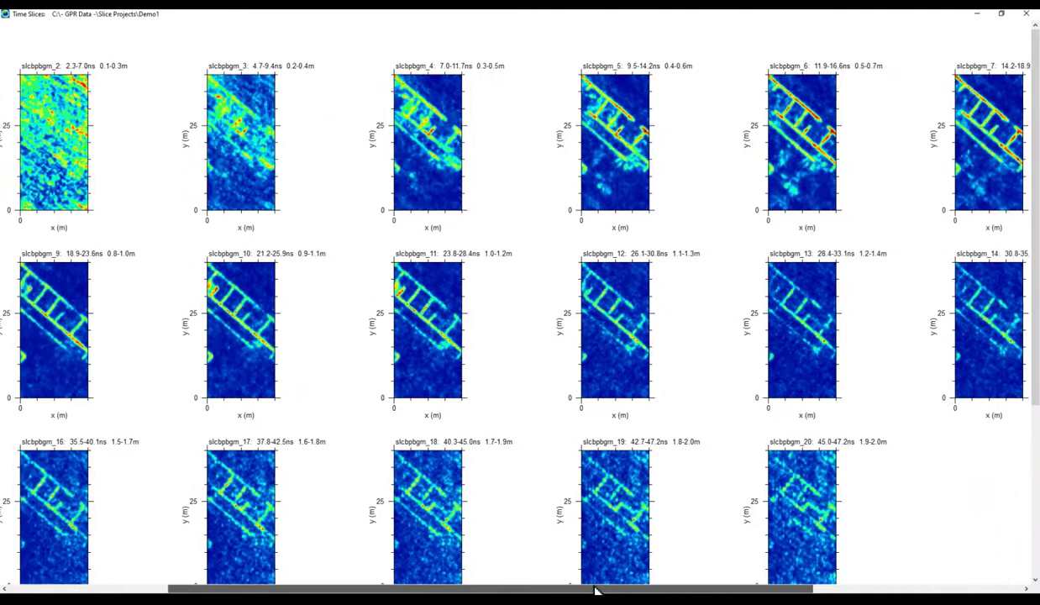
- Open the transform controls from slice 20 and apply auto-gain to all slices with 2 standard deviations
{"action": "left_click", "coordinate": [805, 521]}
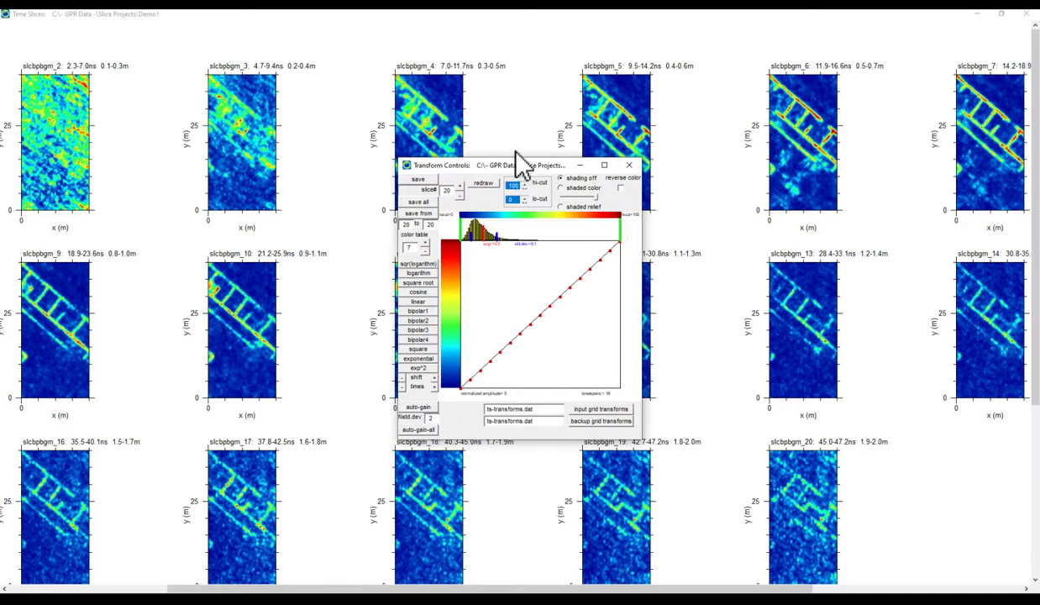
{"action": "left_click_drag", "start_coordinate": [509, 166], "coordinate": [449, 167]}
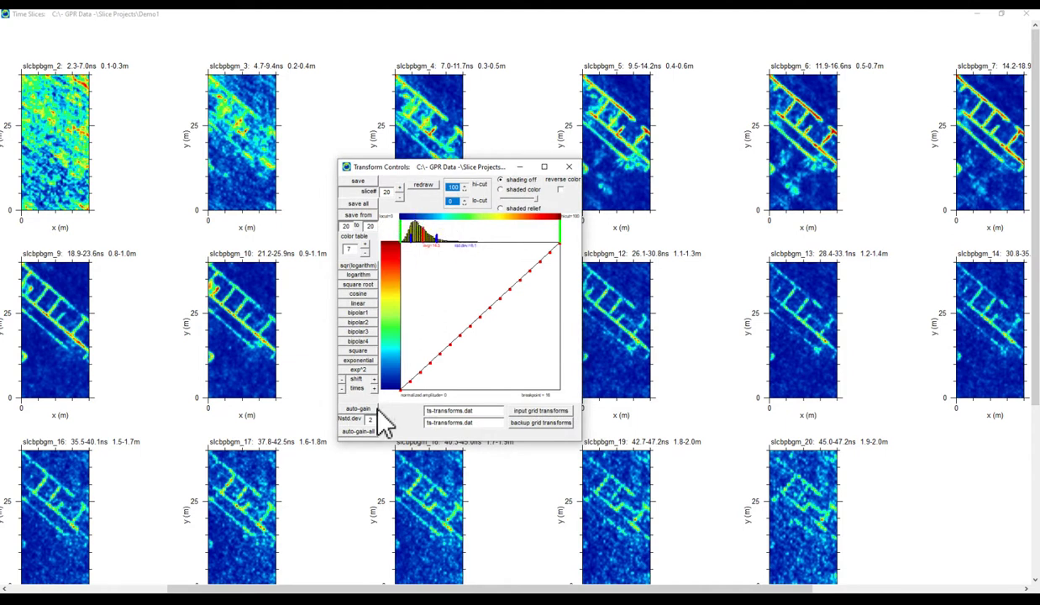
{"action": "left_click", "coordinate": [359, 431]}
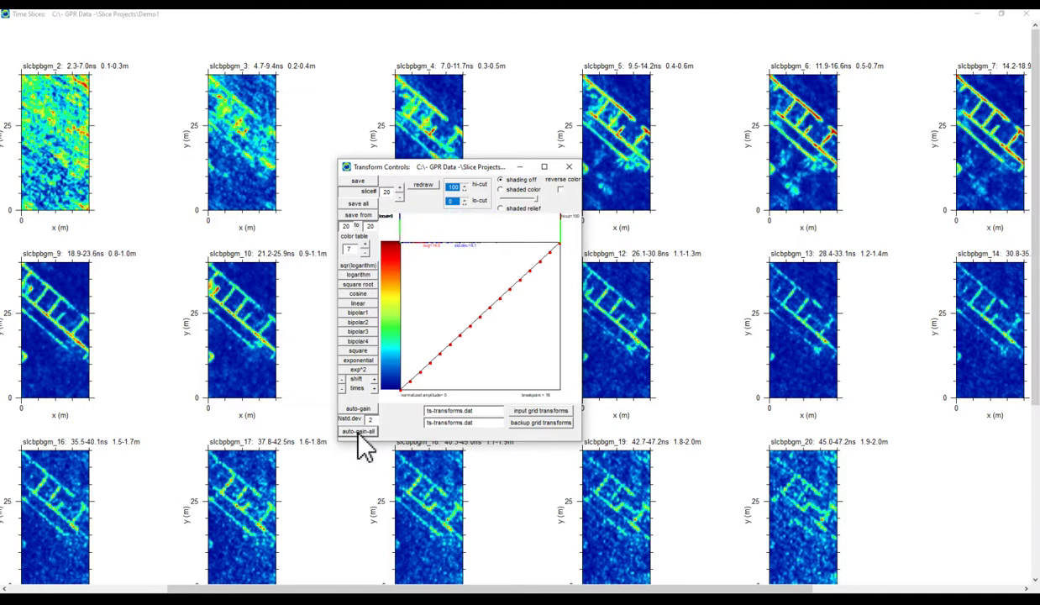
{"action": "left_click", "coordinate": [358, 432]}
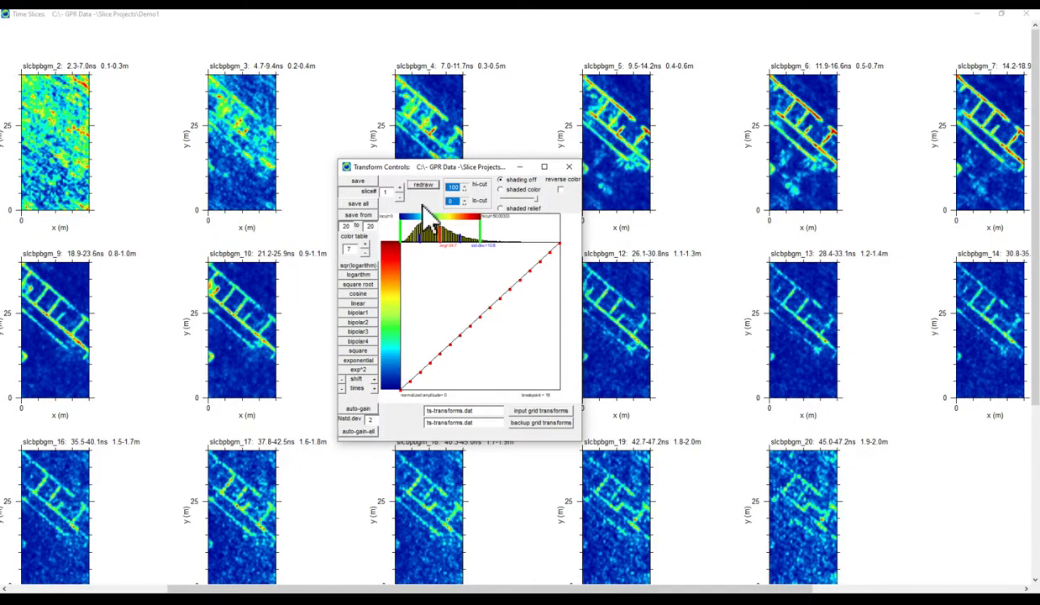
- Change the time slices to greyscale color table 2, redraw them, and close the plot
{"action": "left_click", "coordinate": [364, 254]}
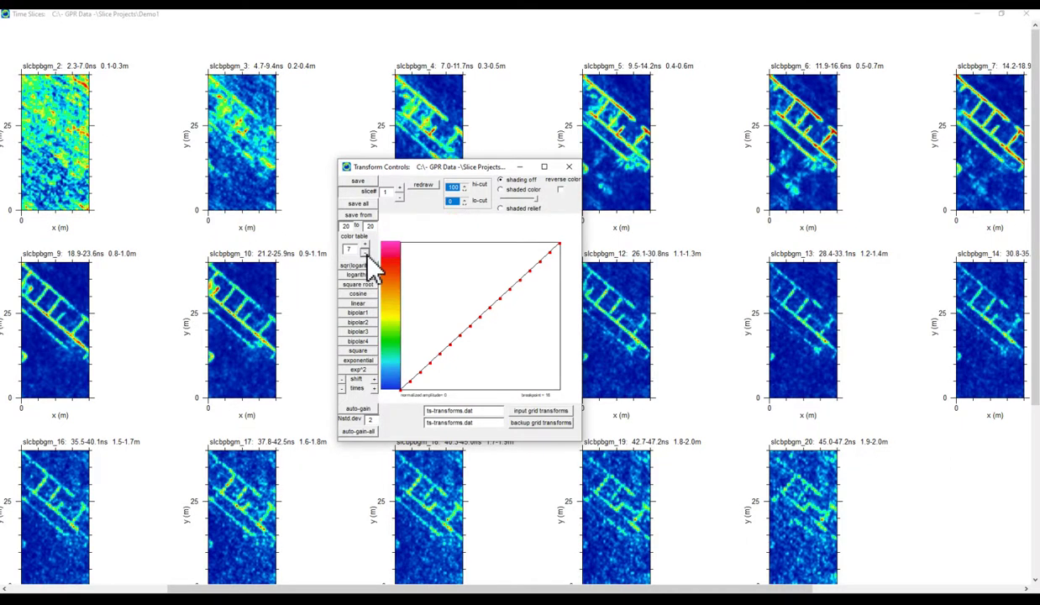
{"action": "left_click", "coordinate": [364, 254]}
{"action": "left_click", "coordinate": [365, 254]}
{"action": "left_click", "coordinate": [364, 253]}
{"action": "left_click", "coordinate": [365, 253]}
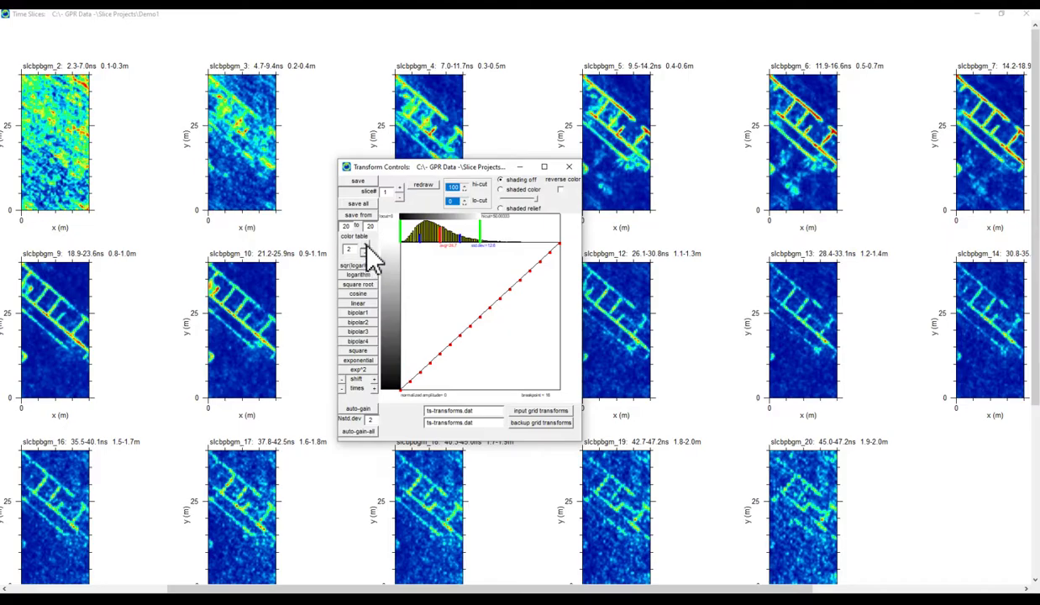
{"action": "left_click", "coordinate": [423, 186]}
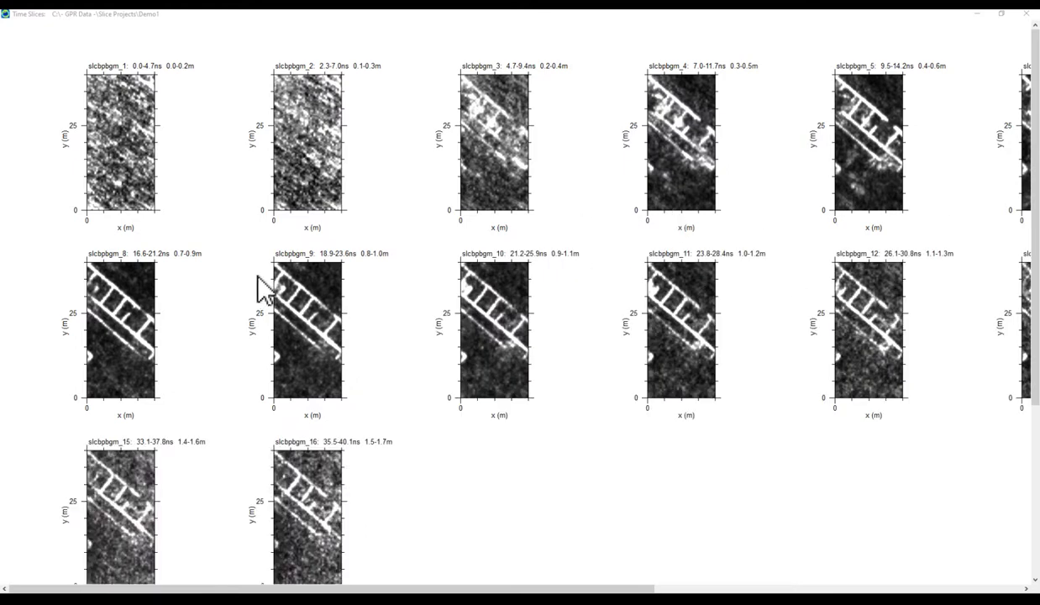
{"action": "left_click", "coordinate": [1025, 14]}
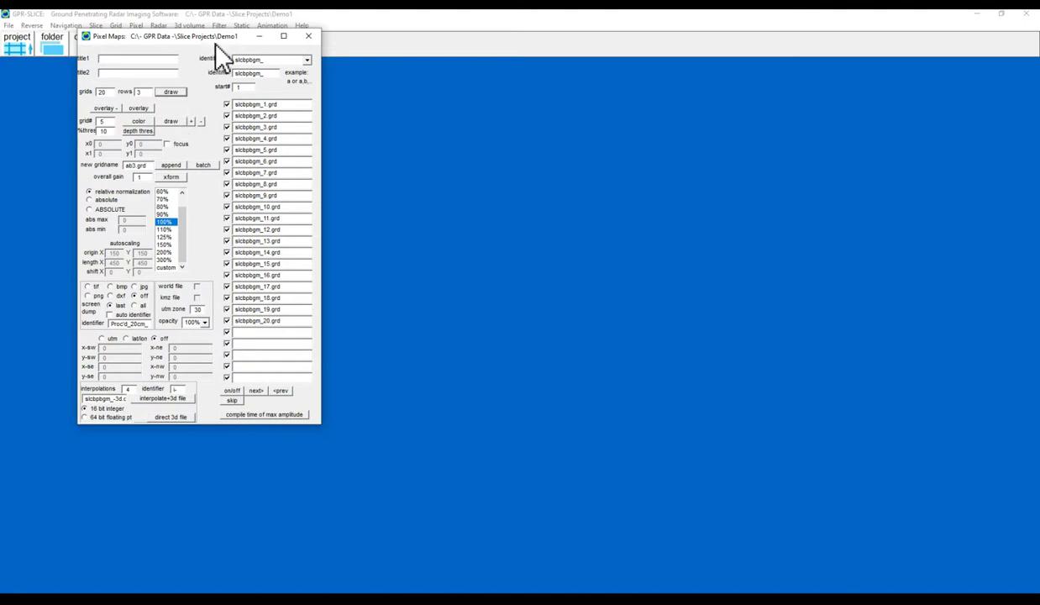
- Export all time slices as individually auto-named JPG images with custom autoscaling, and close the plot and pixel maps
{"action": "left_click_drag", "start_coordinate": [212, 42], "coordinate": [283, 97]}
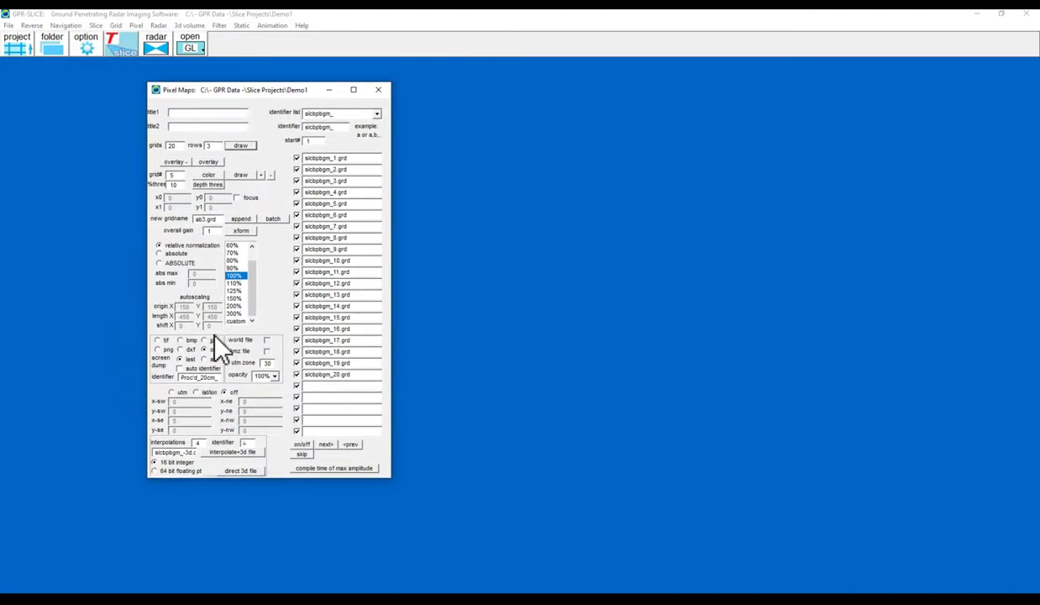
{"action": "left_click", "coordinate": [236, 321]}
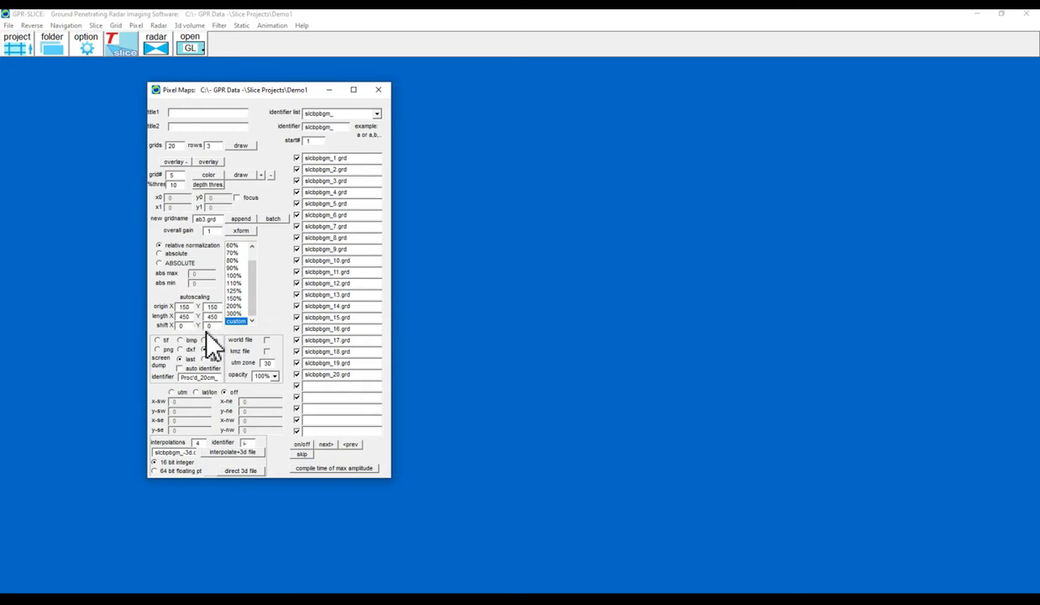
{"action": "left_click", "coordinate": [179, 368]}
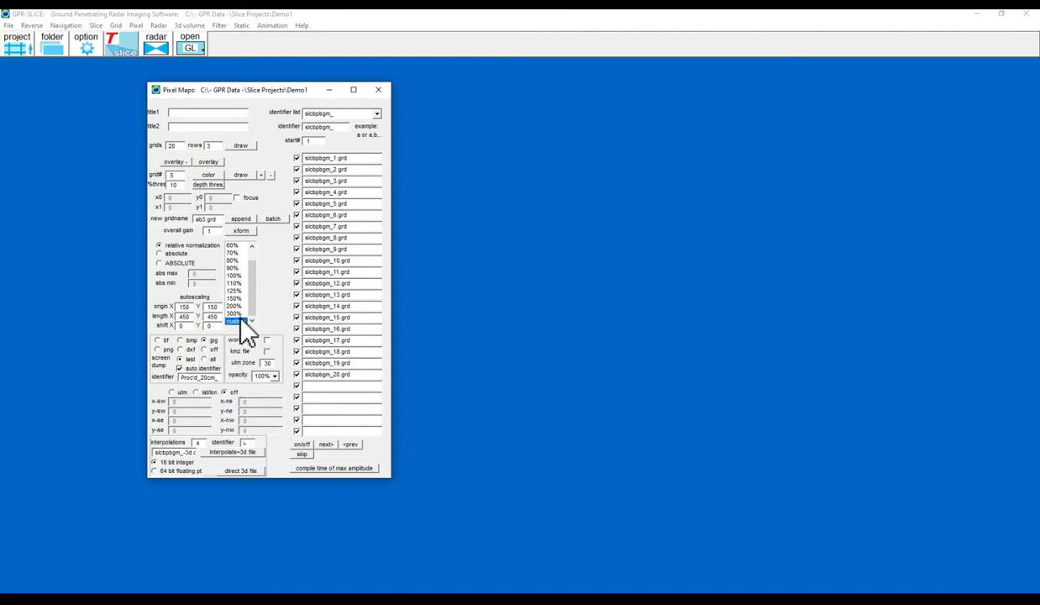
{"action": "left_click", "coordinate": [204, 359]}
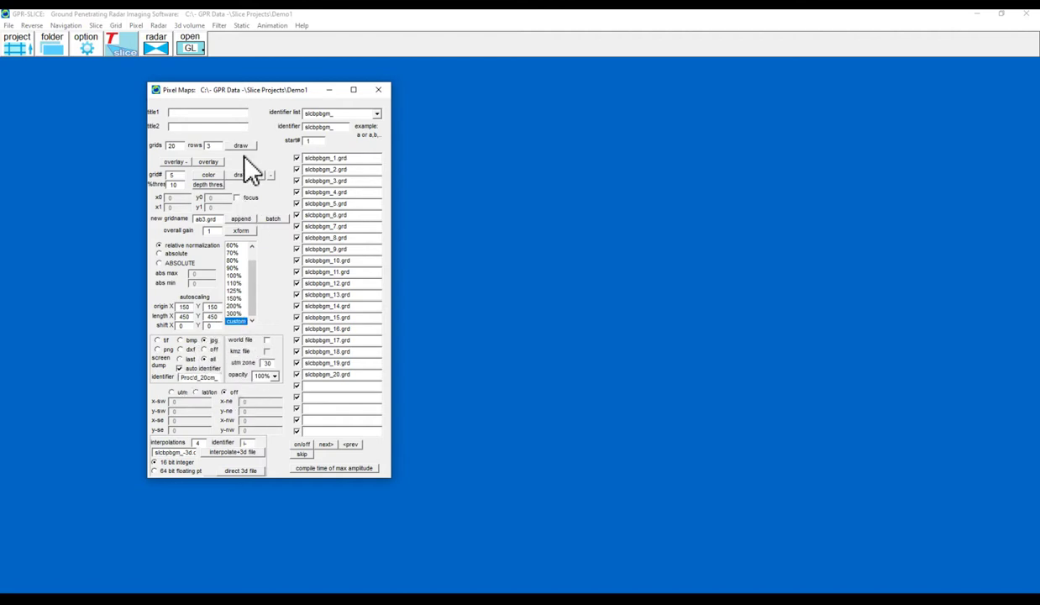
{"action": "left_click", "coordinate": [242, 147]}
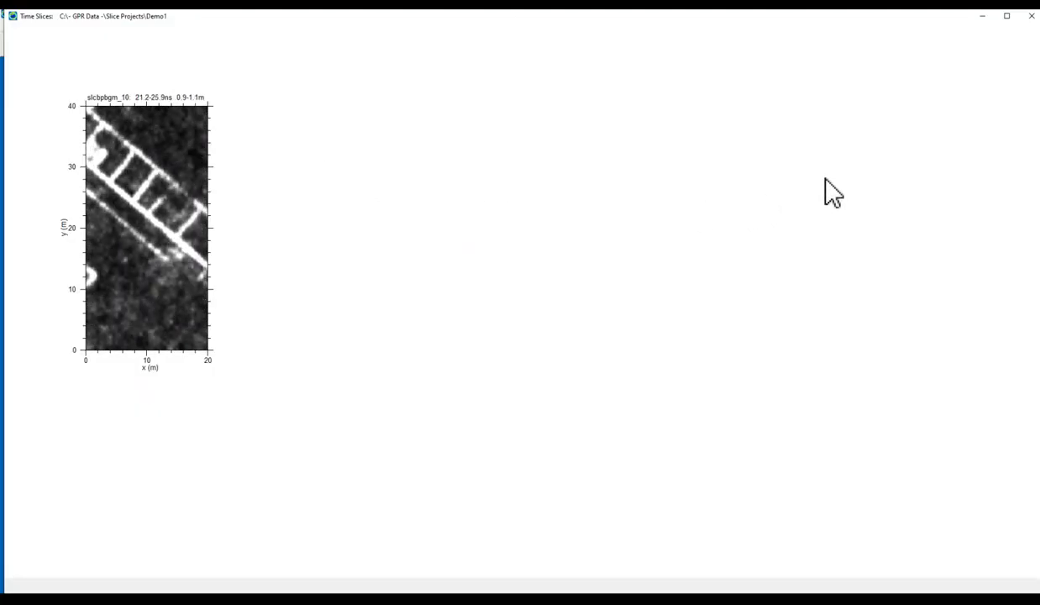
{"action": "left_click", "coordinate": [1031, 16]}
{"action": "left_click", "coordinate": [378, 89]}
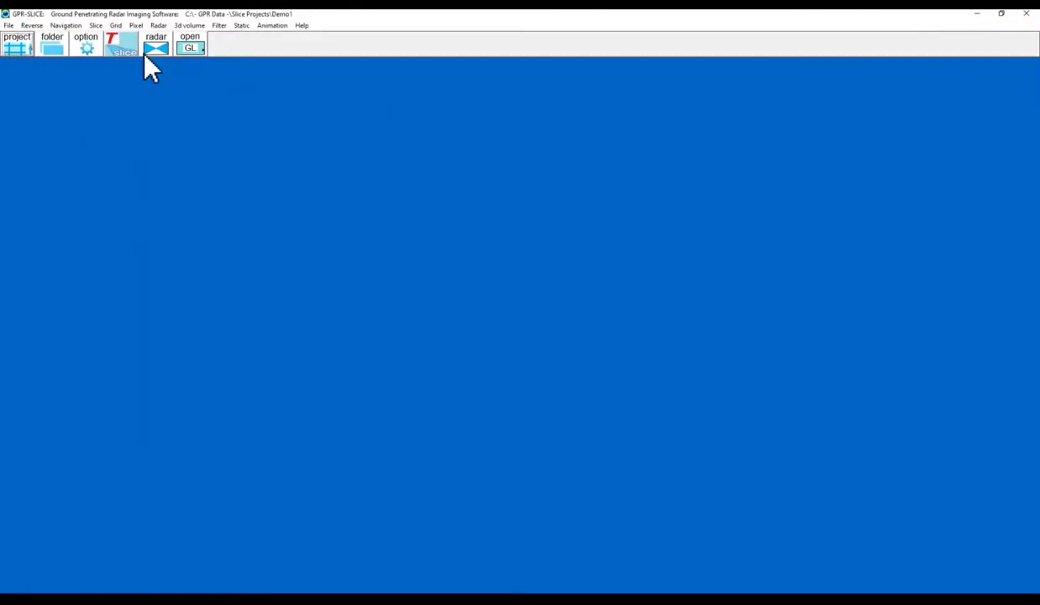
- Check the exported JPGs in the project folder, view the slice 11 image (23.8-28.4 ns), and close the directory listing
{"action": "left_click", "coordinate": [51, 42]}
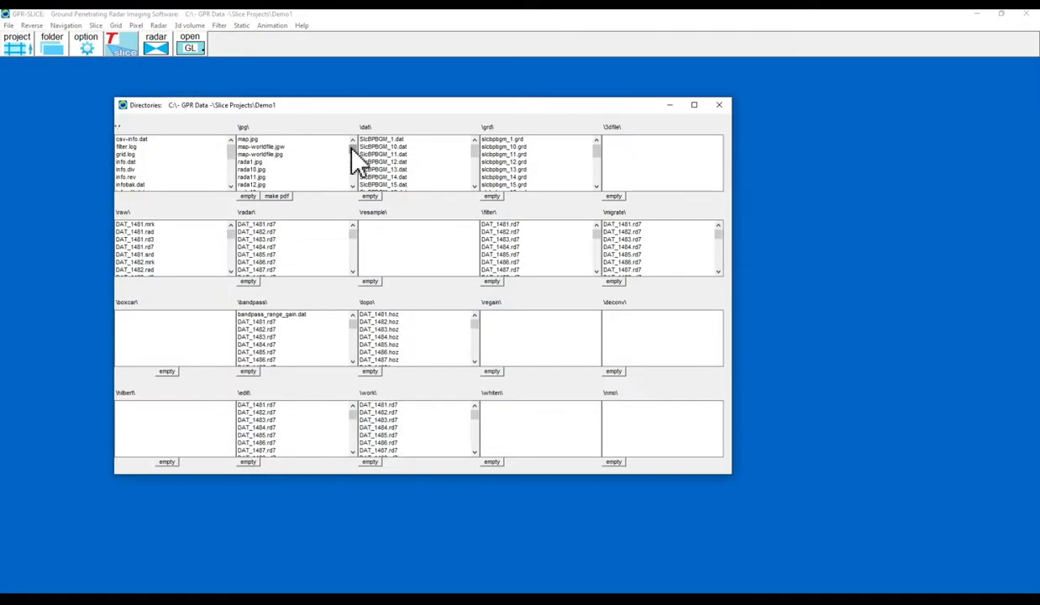
{"action": "scroll", "coordinate": [352, 167], "scroll_direction": "down", "scroll_amount": 5}
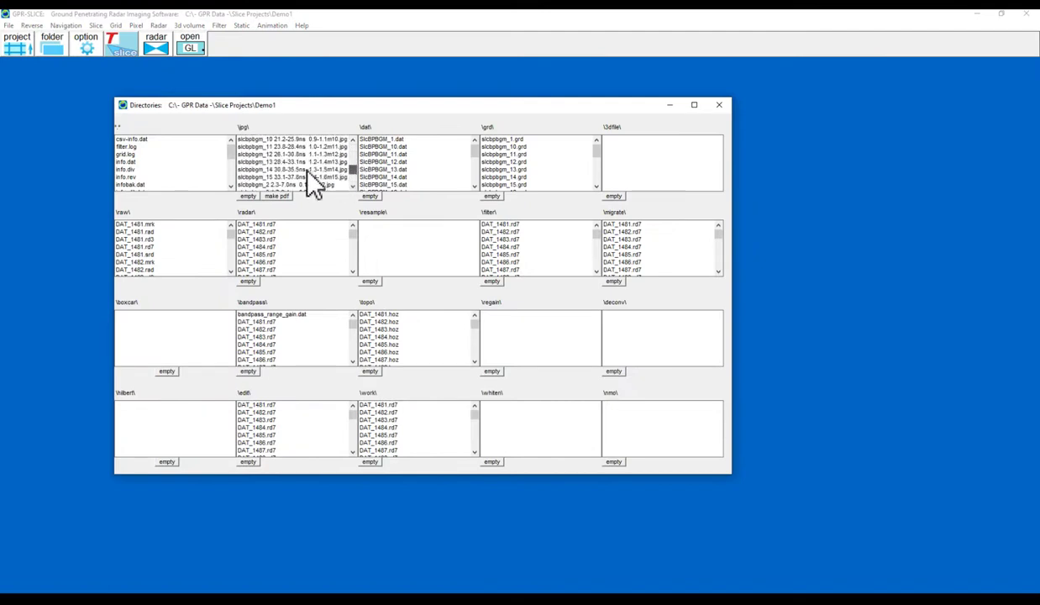
{"action": "scroll", "coordinate": [352, 168], "scroll_direction": "up", "scroll_amount": 1}
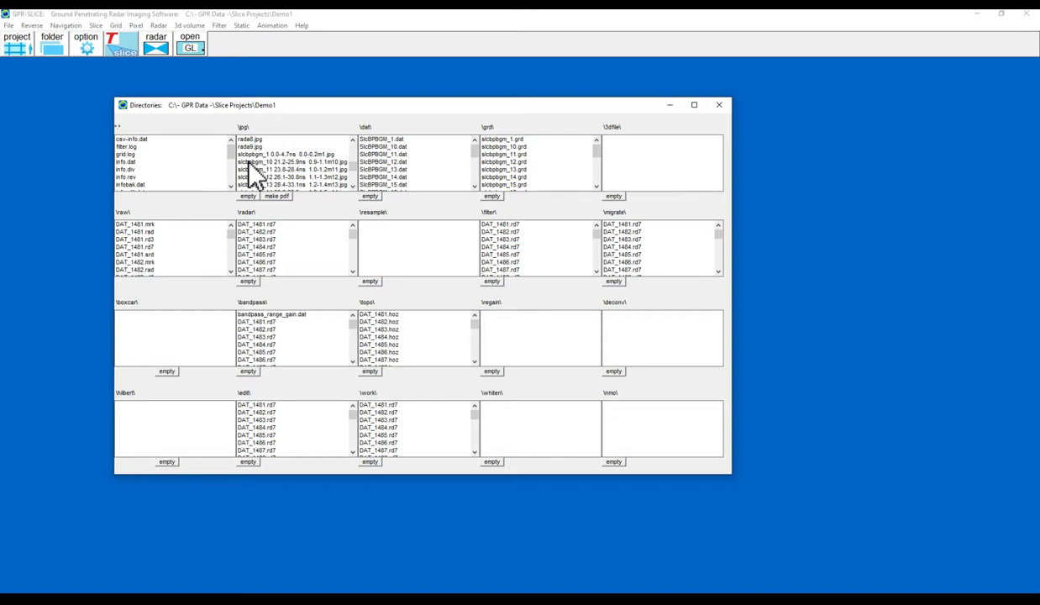
{"action": "double_click", "coordinate": [301, 169]}
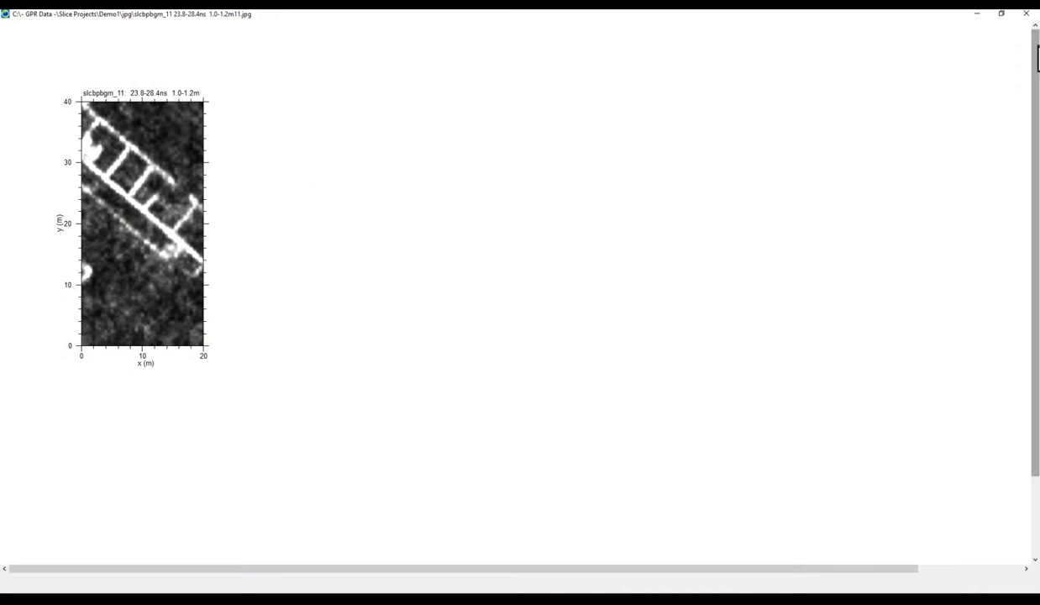
{"action": "left_click", "coordinate": [1026, 13]}
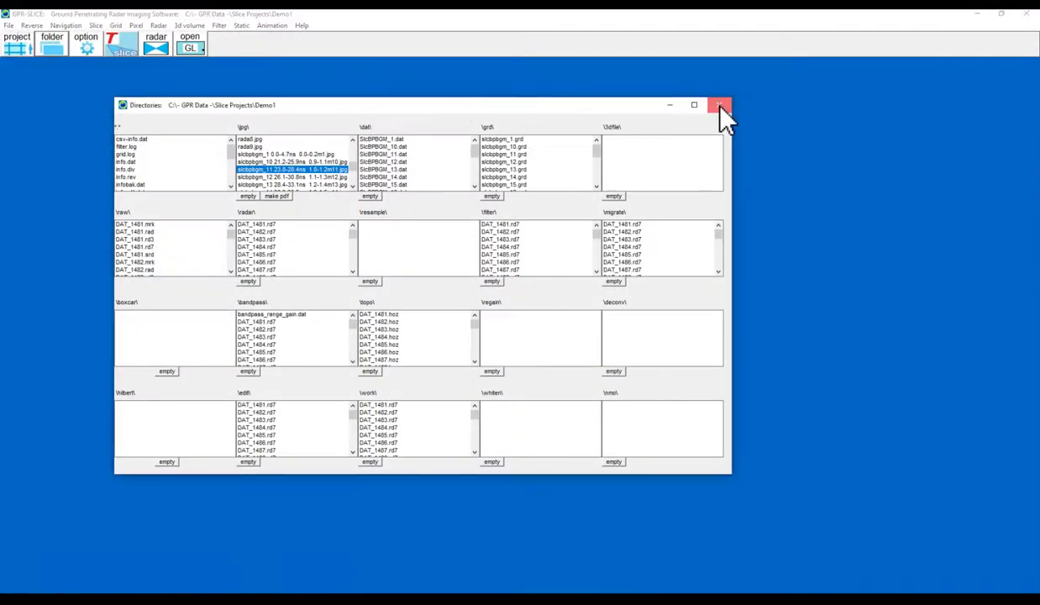
{"action": "left_click", "coordinate": [718, 105]}
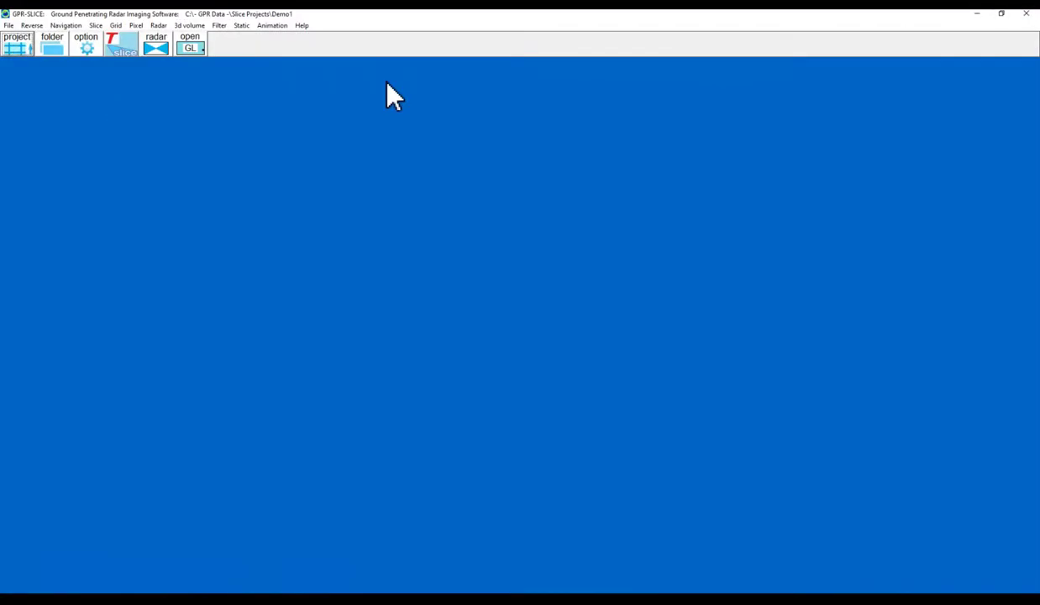
- Open the OpenGL volume display, set the radargram source to the \migrate\ folder, and show DAT_1482.rd7
{"action": "left_click", "coordinate": [185, 48]}
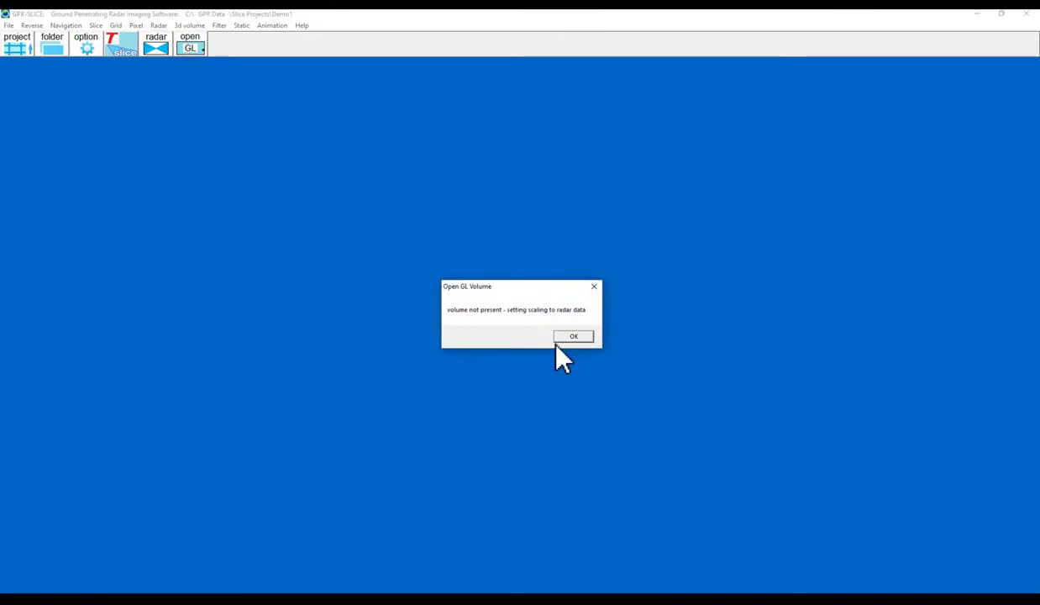
{"action": "left_click", "coordinate": [573, 336]}
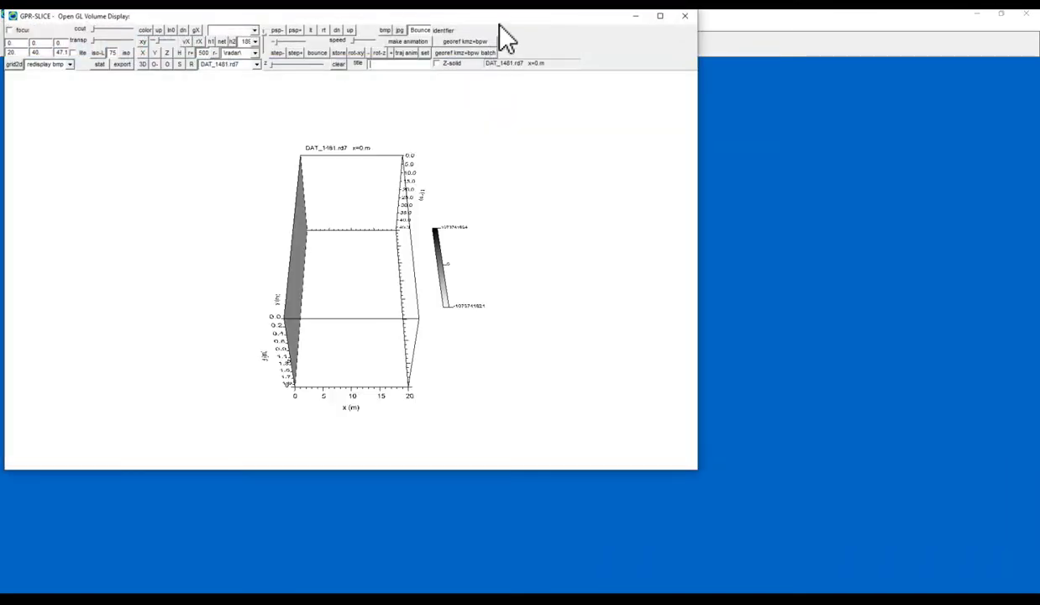
{"action": "left_click_drag", "start_coordinate": [501, 21], "coordinate": [548, 80]}
{"action": "left_click", "coordinate": [301, 112]}
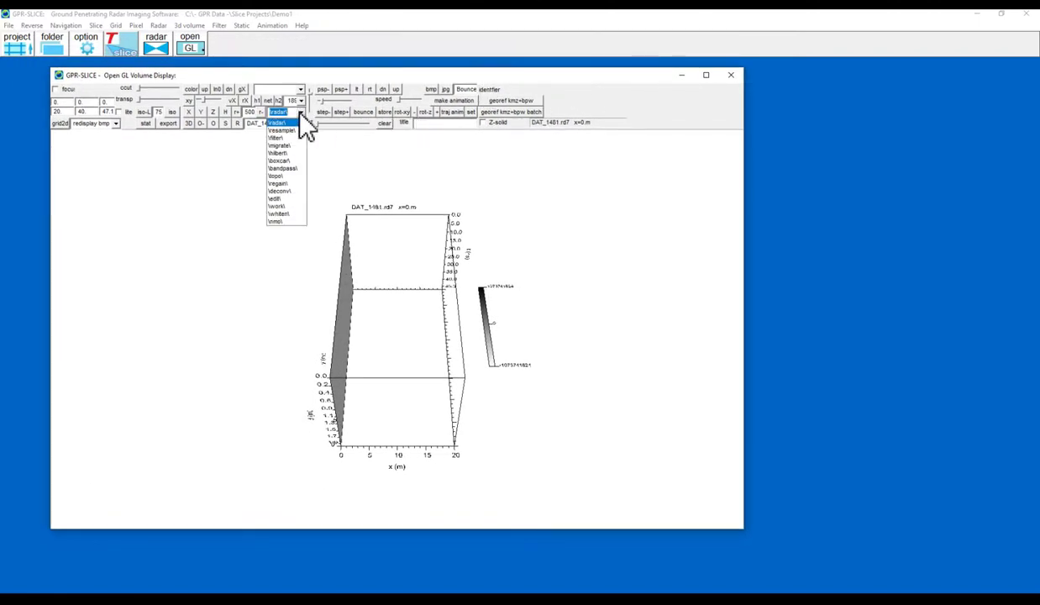
{"action": "left_click", "coordinate": [285, 151]}
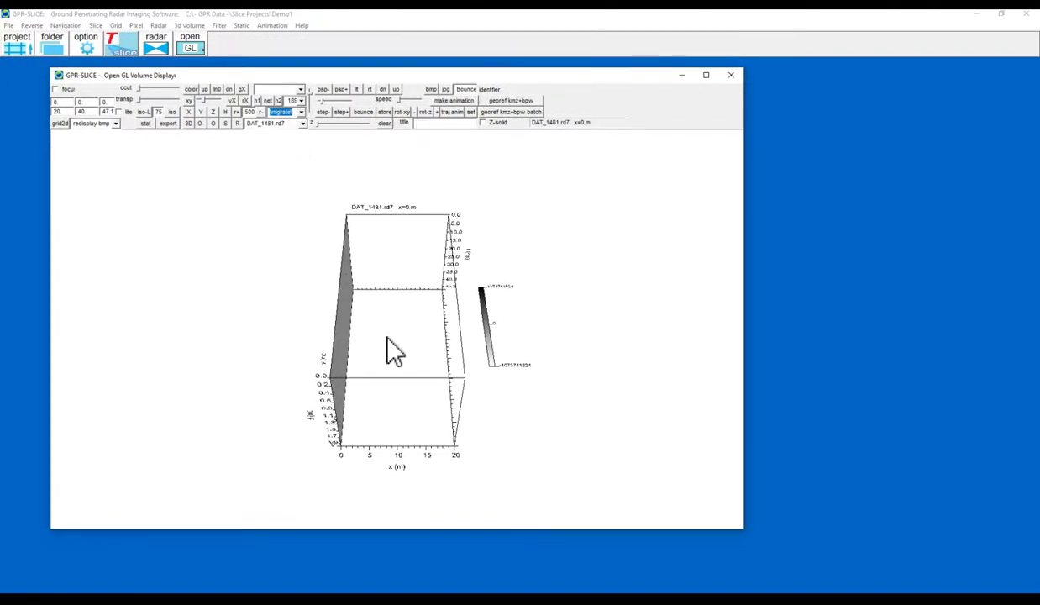
{"action": "left_click", "coordinate": [296, 122]}
{"action": "left_click", "coordinate": [279, 143]}
{"action": "left_click_drag", "start_coordinate": [407, 411], "coordinate": [323, 305]}
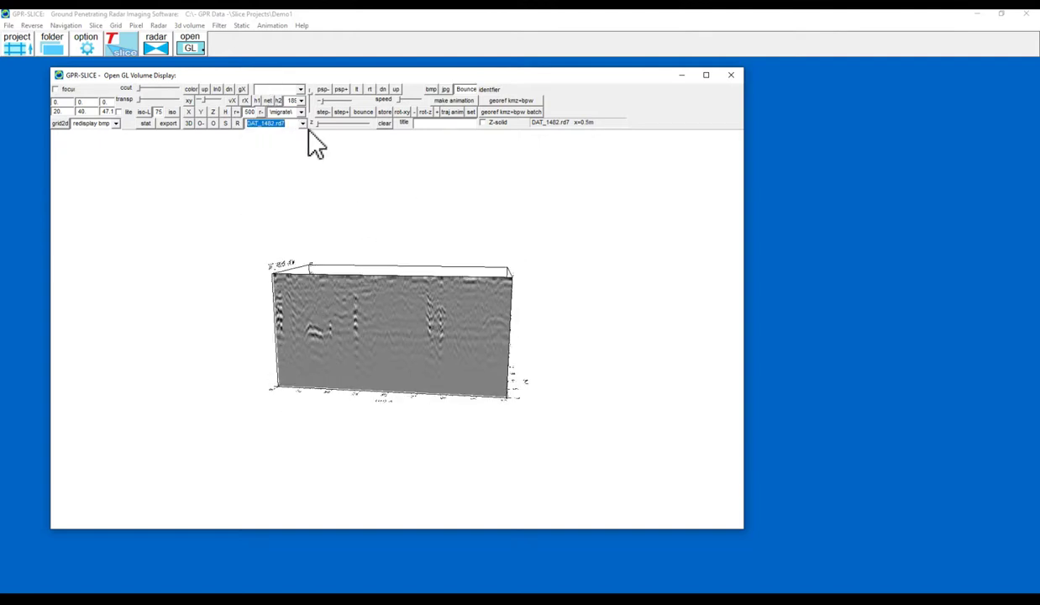
- Display migrated radargram DAT_1494.rd7 in the 3D volume and turn on storing of displayed profiles
{"action": "left_click", "coordinate": [266, 126]}
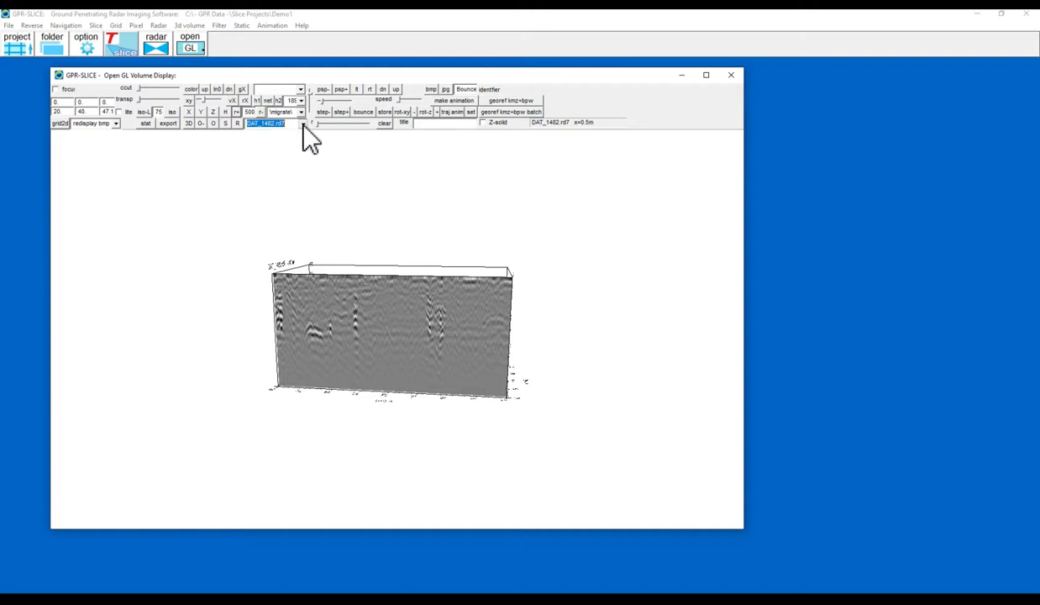
{"action": "left_click", "coordinate": [302, 124]}
{"action": "left_click", "coordinate": [281, 226]}
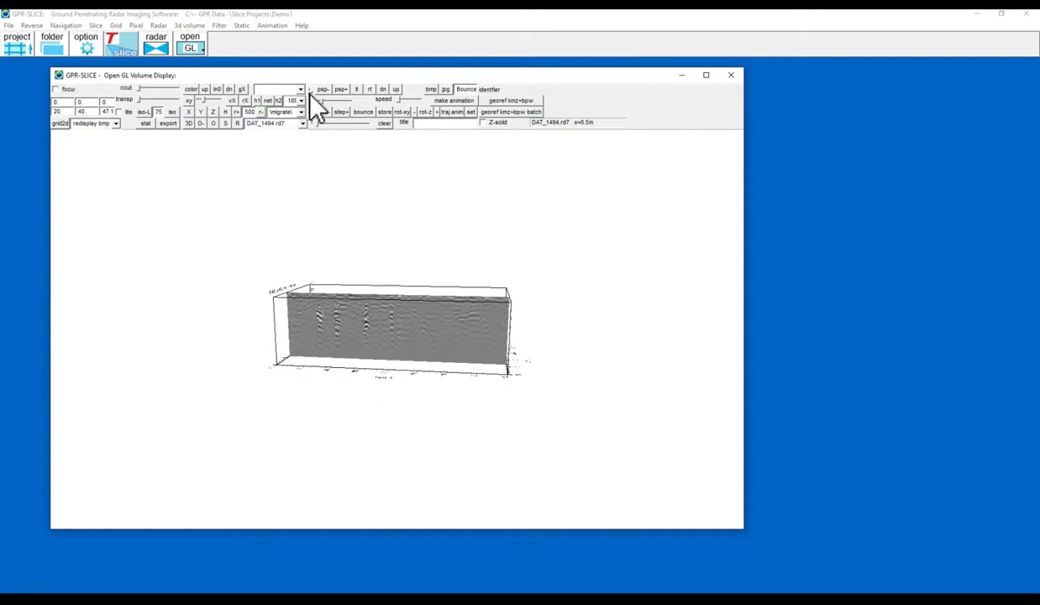
{"action": "left_click_drag", "start_coordinate": [439, 355], "coordinate": [388, 136]}
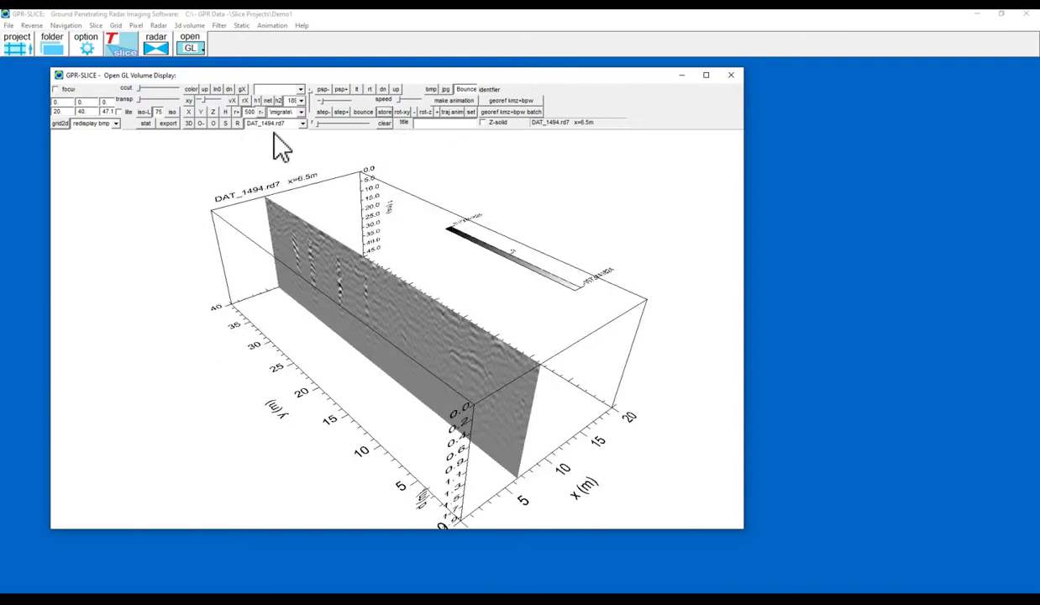
- Add migrated radargram DAT_1513.rd7 to the stored profile, inspect both in 3D, and close the volume display
{"action": "left_click", "coordinate": [302, 124]}
{"action": "left_click", "coordinate": [303, 124]}
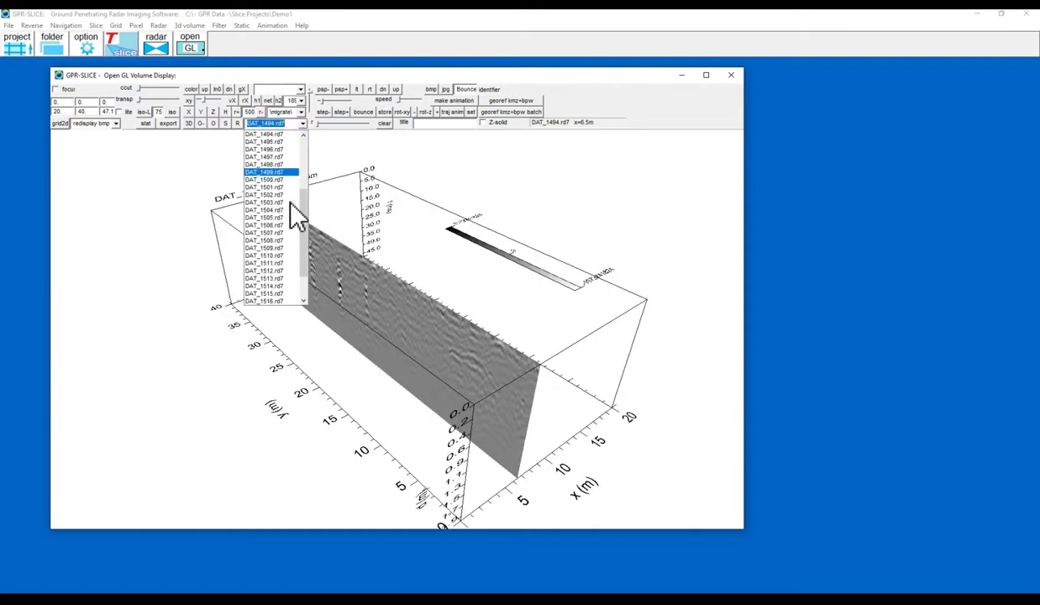
{"action": "left_click", "coordinate": [284, 288]}
{"action": "left_click_drag", "start_coordinate": [456, 307], "coordinate": [348, 241]}
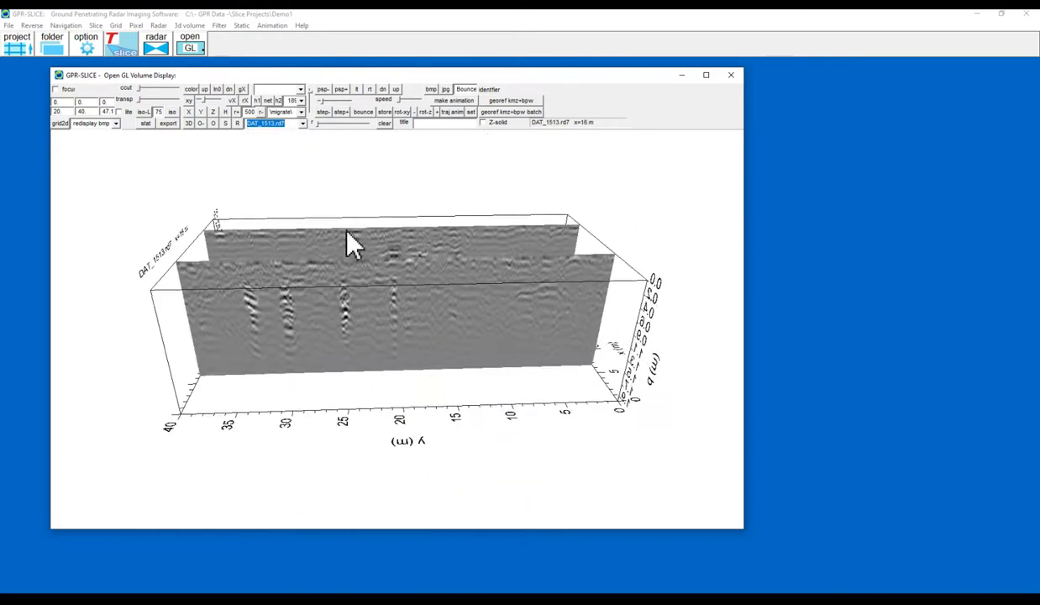
{"action": "left_click", "coordinate": [731, 75]}
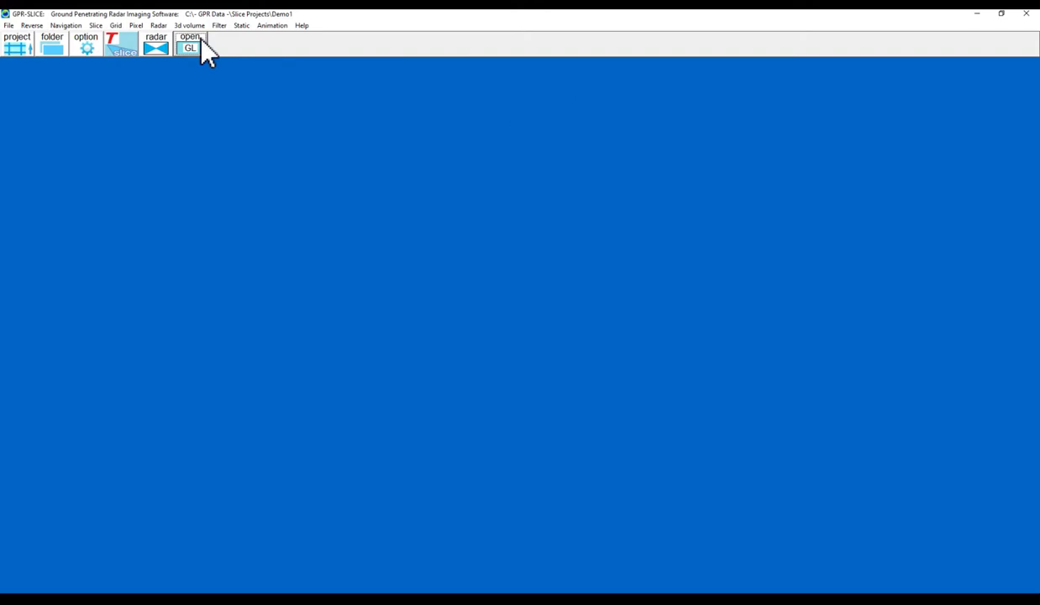
- Draw the time slices in the 2D time slice-radar split screen with 100% autoscaling and 4 rows
{"action": "left_click", "coordinate": [139, 26]}
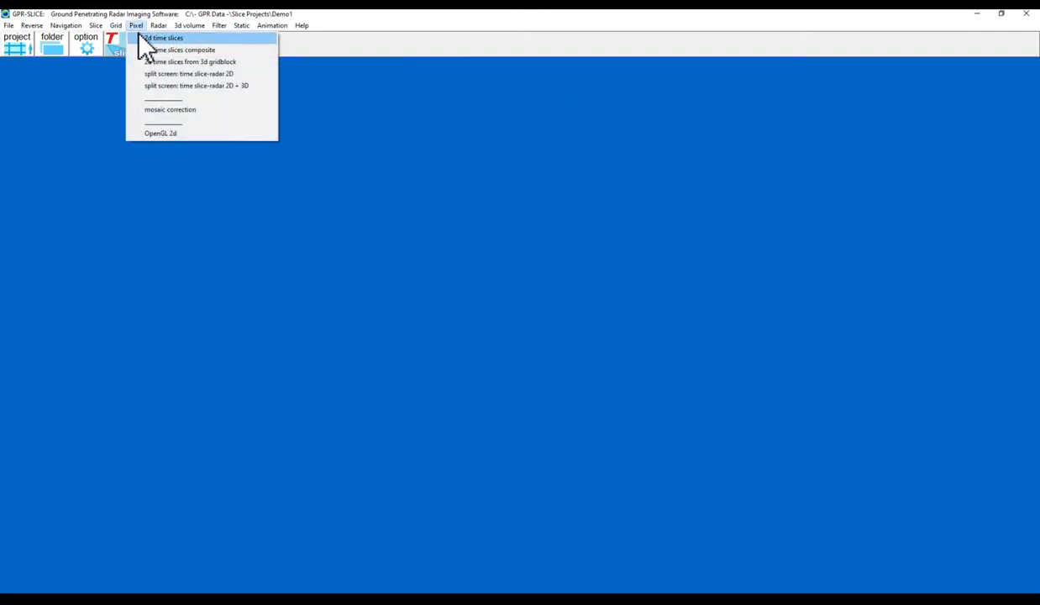
{"action": "left_click", "coordinate": [159, 74]}
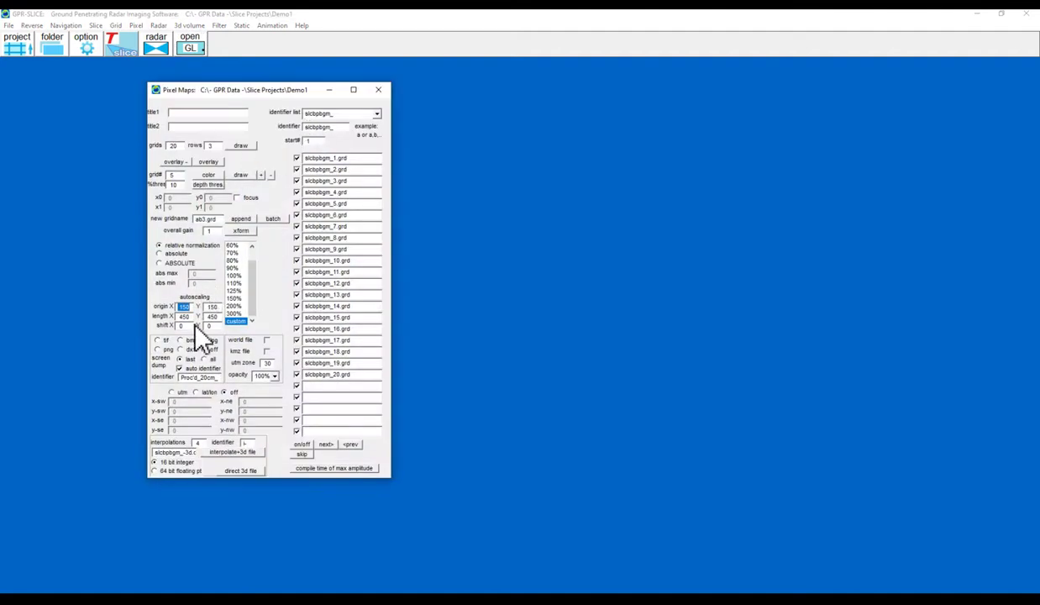
{"action": "left_click", "coordinate": [235, 275]}
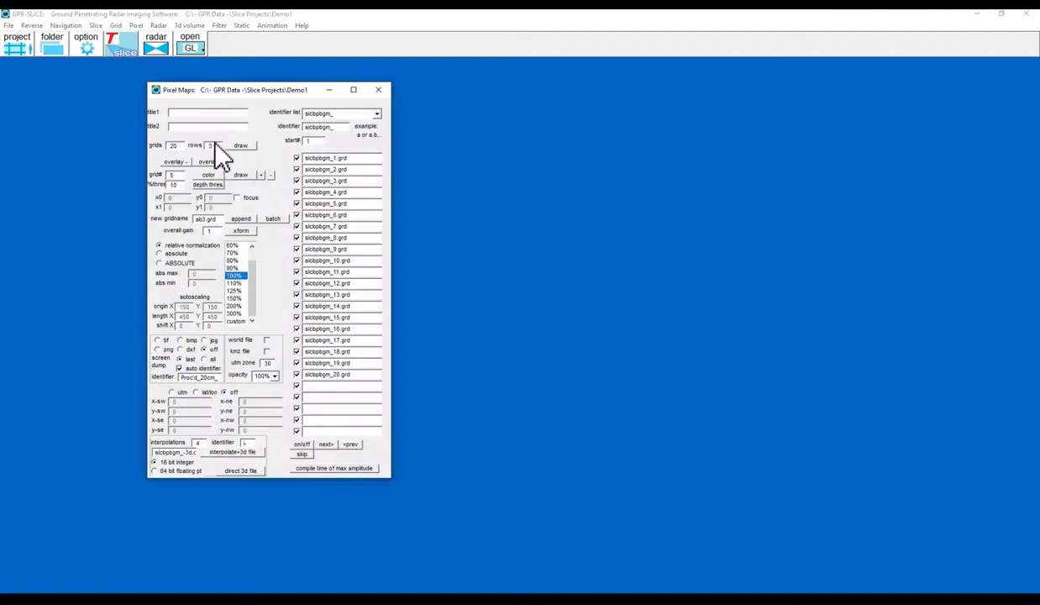
{"action": "double_click", "coordinate": [212, 145]}
{"action": "type", "text": "4"}
{"action": "left_click", "coordinate": [239, 146]}
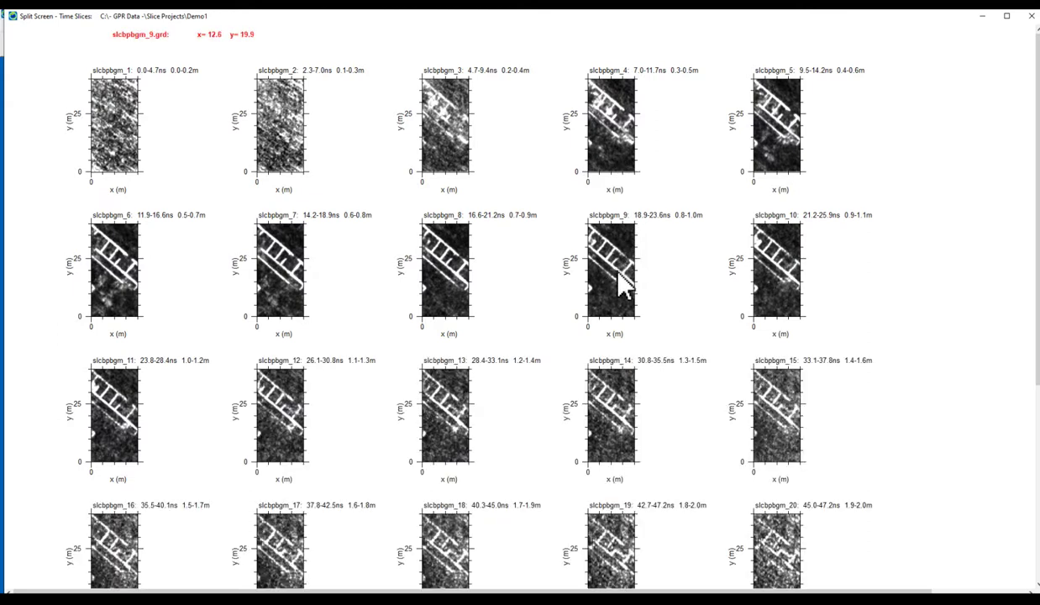
- Show the radargram through slice 9 at about x=12.6, y=19.9, and arrange the time slice and radargram windows side by side
{"action": "left_click", "coordinate": [616, 270]}
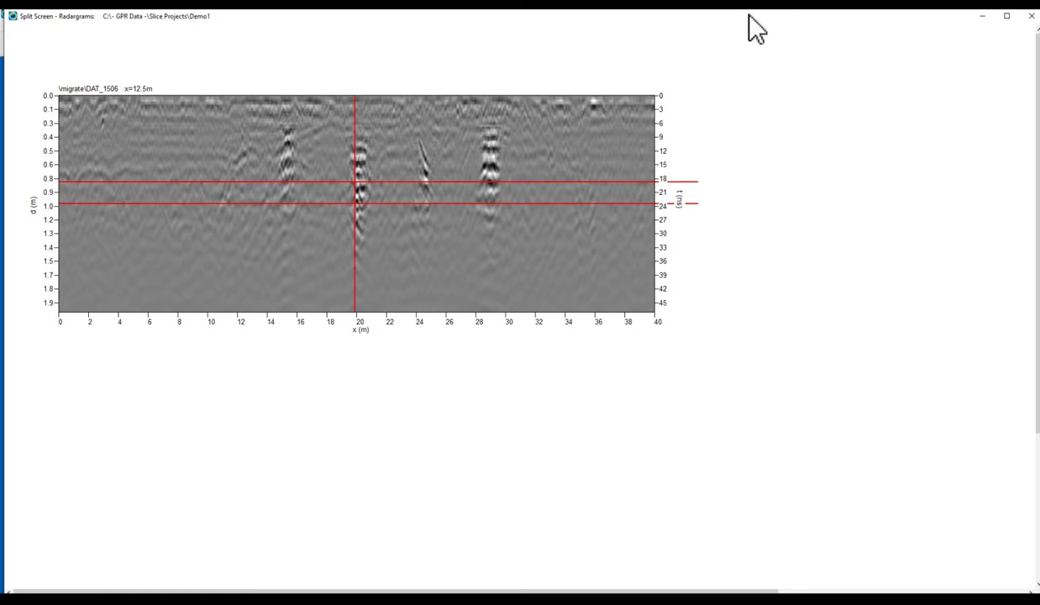
{"action": "left_click_drag", "start_coordinate": [749, 18], "coordinate": [986, 77]}
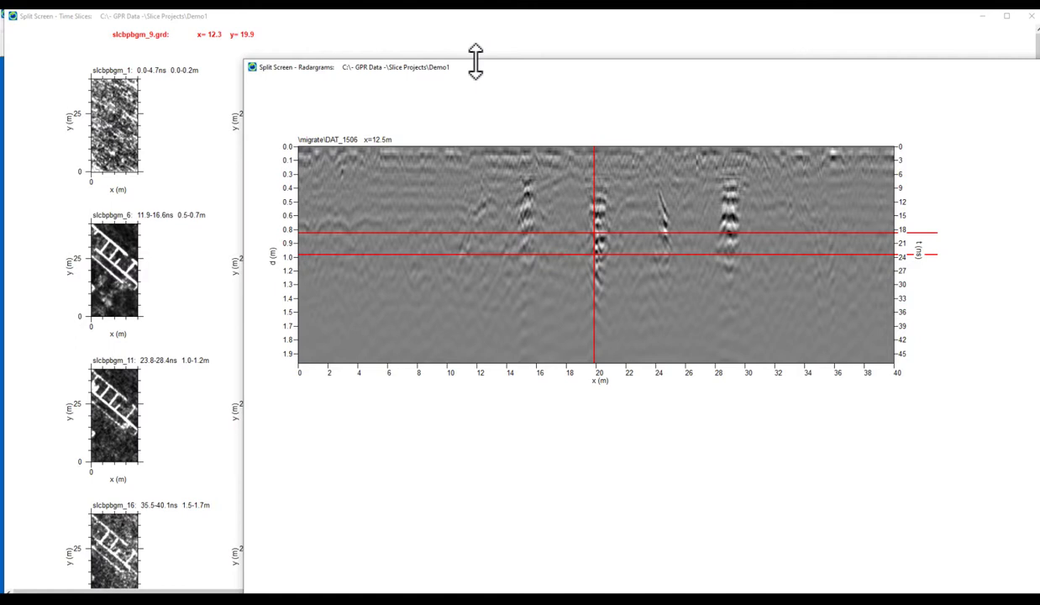
{"action": "key", "text": "super+Right"}
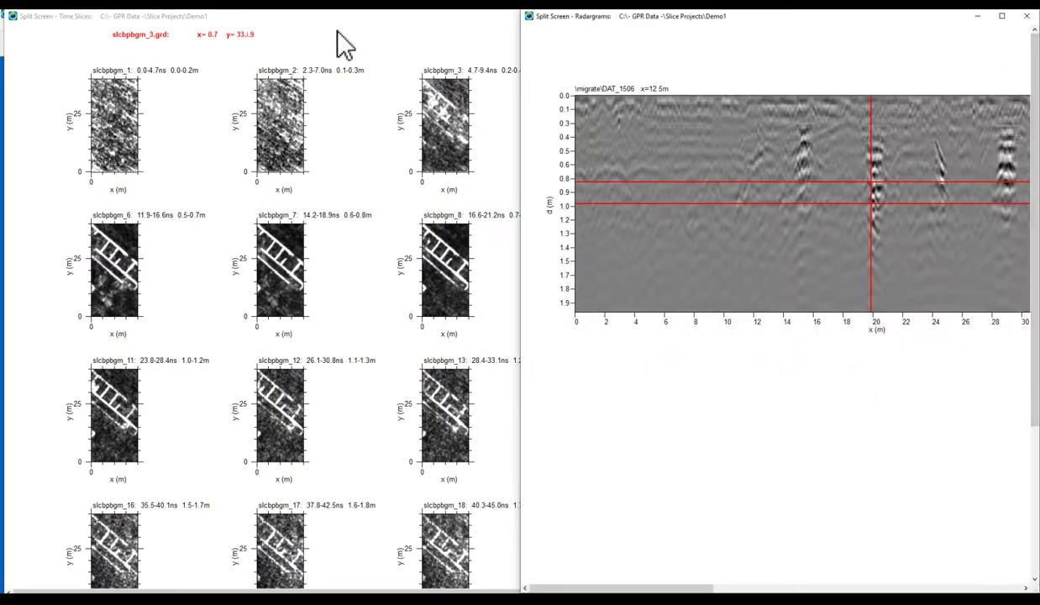
{"action": "double_click", "coordinate": [340, 17]}
{"action": "left_click_drag", "start_coordinate": [278, 16], "coordinate": [4, 109]}
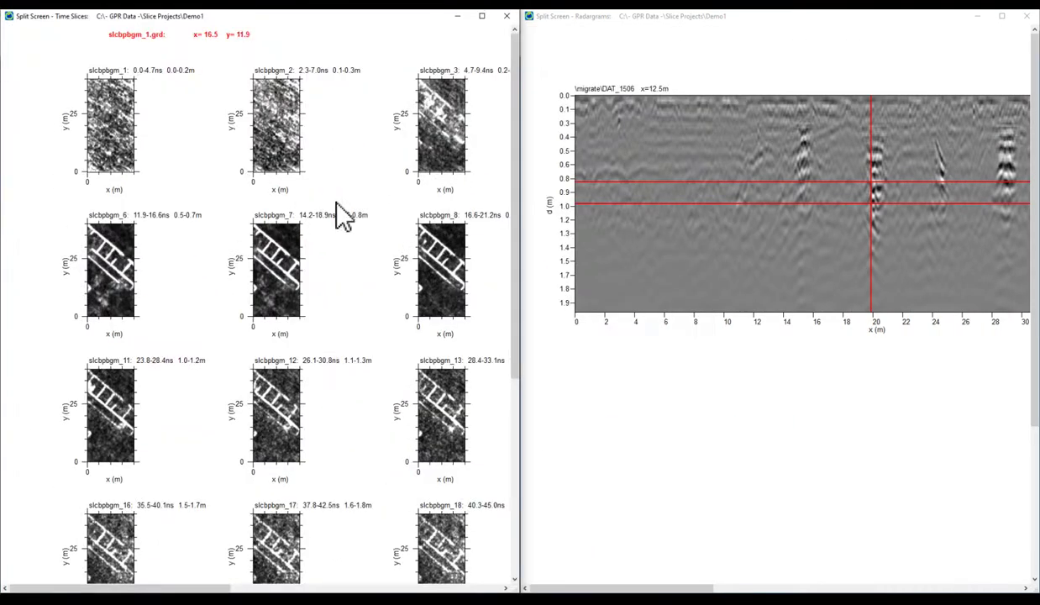
- Show the radargrams through two anomaly points on slice 7, at about x=8 and then x=10.5, y=28.1
{"action": "left_click", "coordinate": [271, 243]}
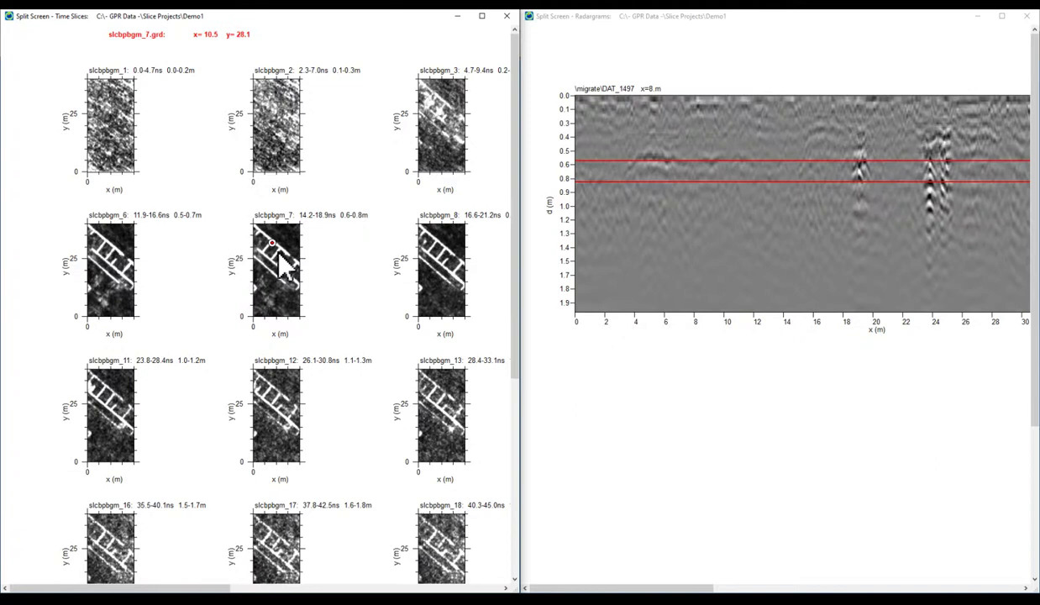
{"action": "left_click", "coordinate": [277, 251]}
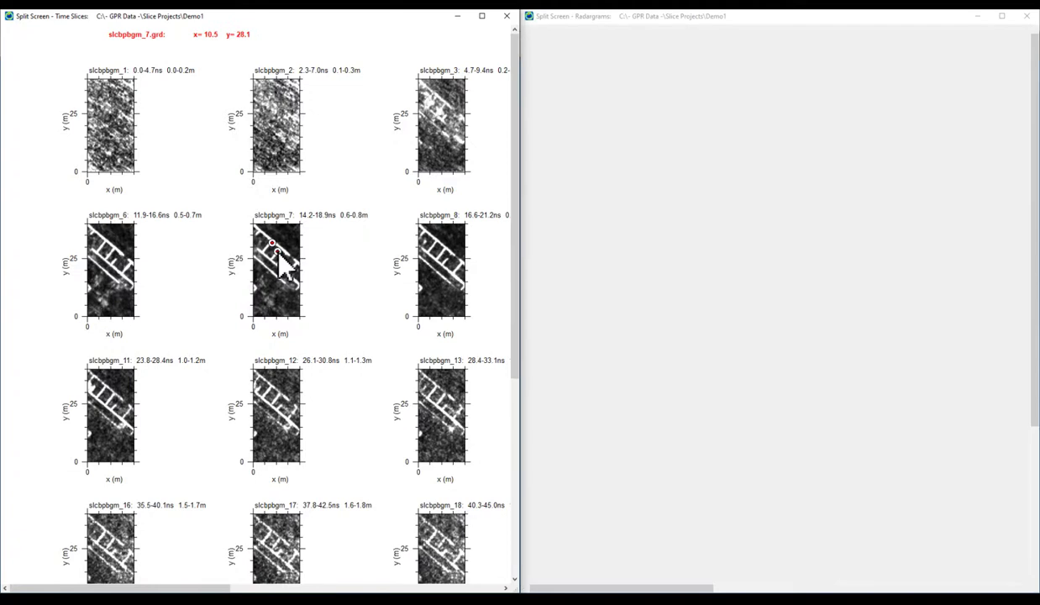
- Inspect the radargrams at three points along the linear features in time slice slcbpbgm_13 and two points in slcbpbgm_3
{"action": "left_click", "coordinate": [732, 580]}
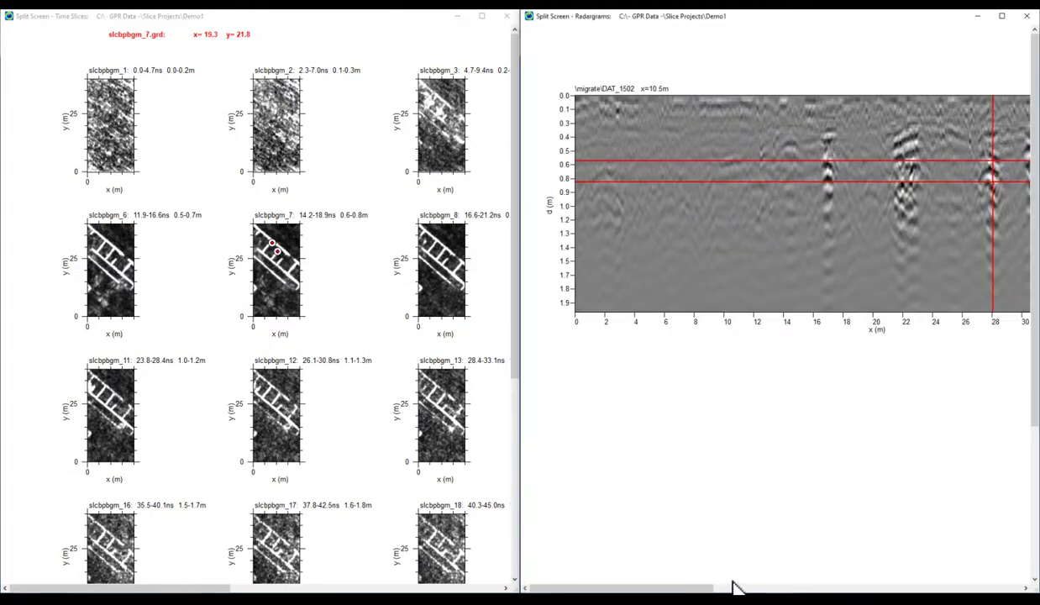
{"action": "left_click", "coordinate": [427, 400]}
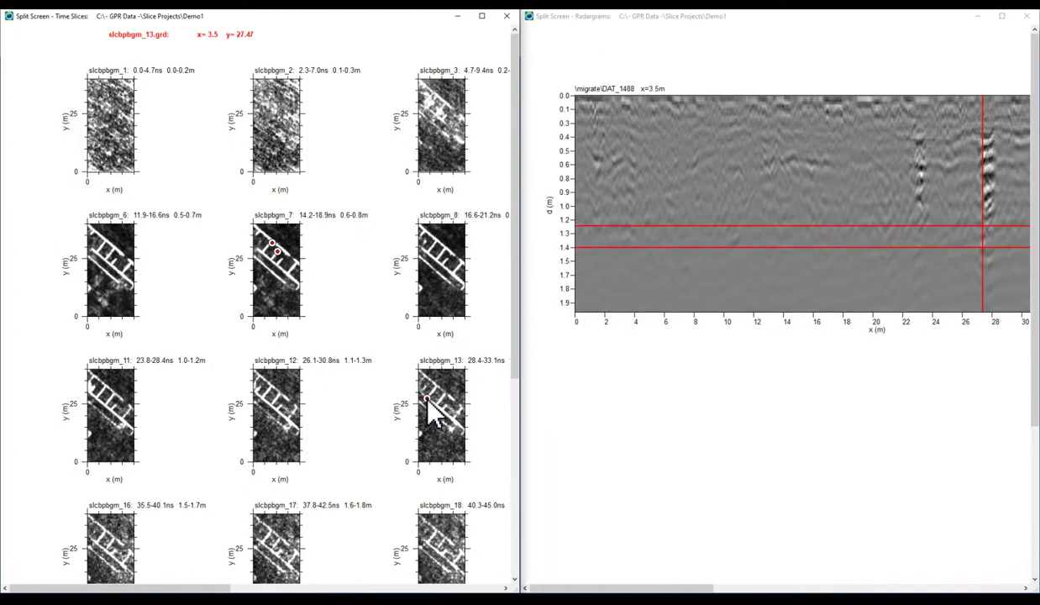
{"action": "left_click", "coordinate": [461, 426]}
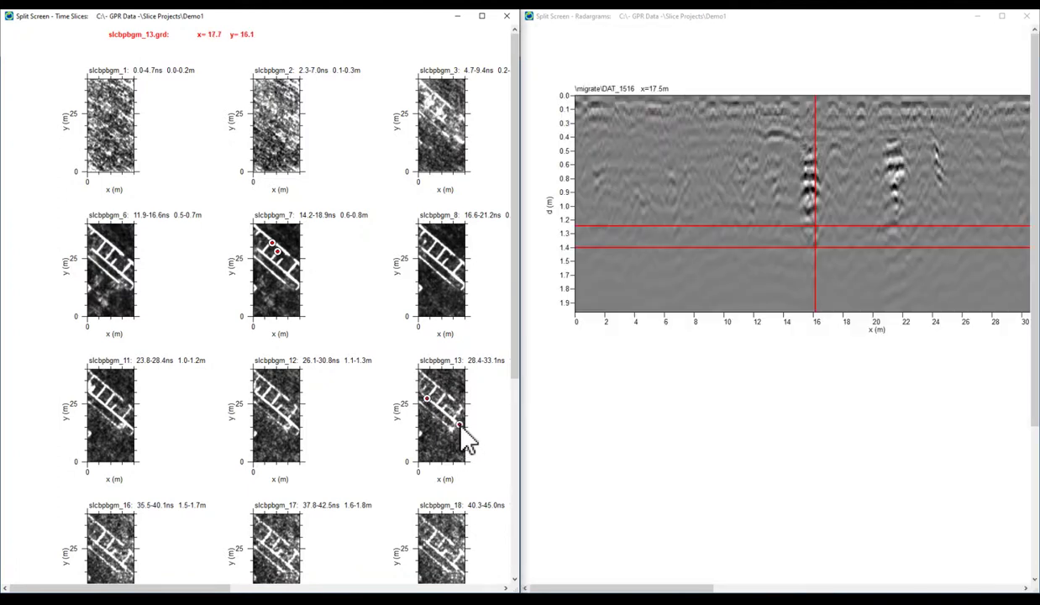
{"action": "left_click", "coordinate": [450, 422]}
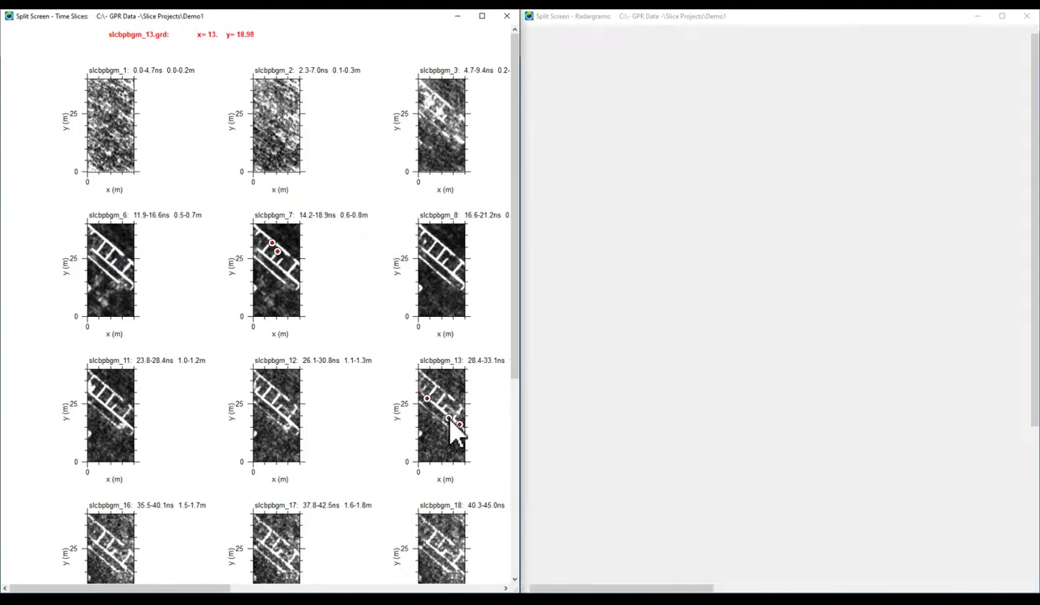
{"action": "left_click", "coordinate": [446, 104]}
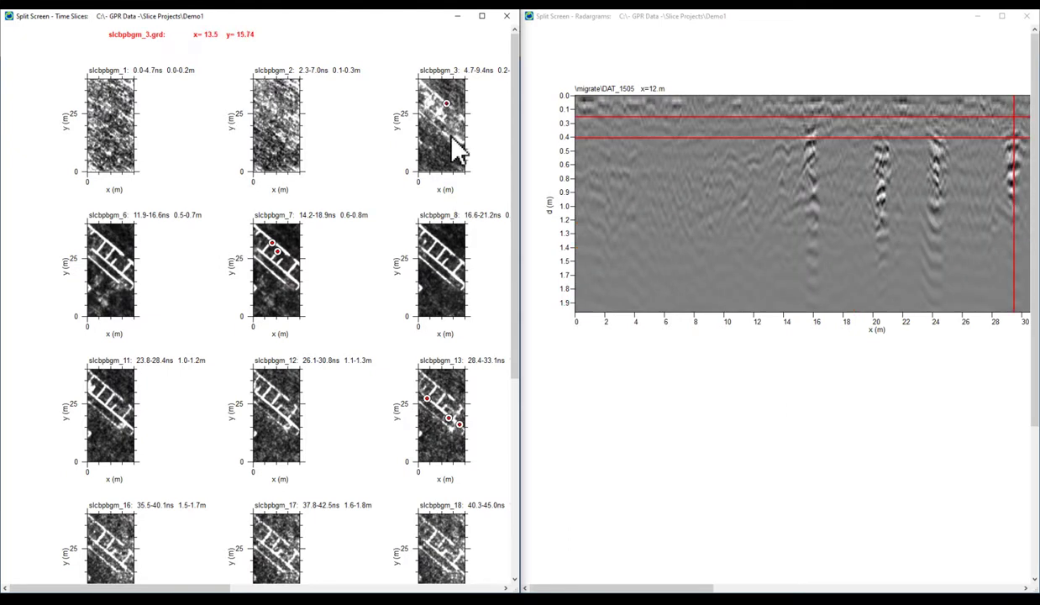
{"action": "left_click", "coordinate": [458, 117]}
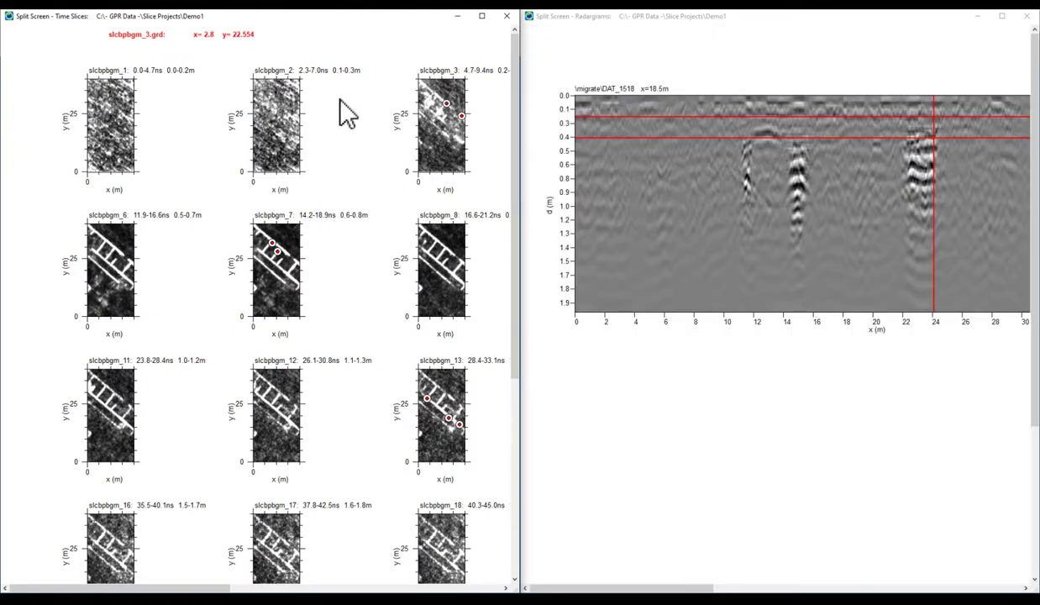
- Close the split-screen radargram and time-slice displays together with the pixel map settings
{"action": "left_click", "coordinate": [1026, 17]}
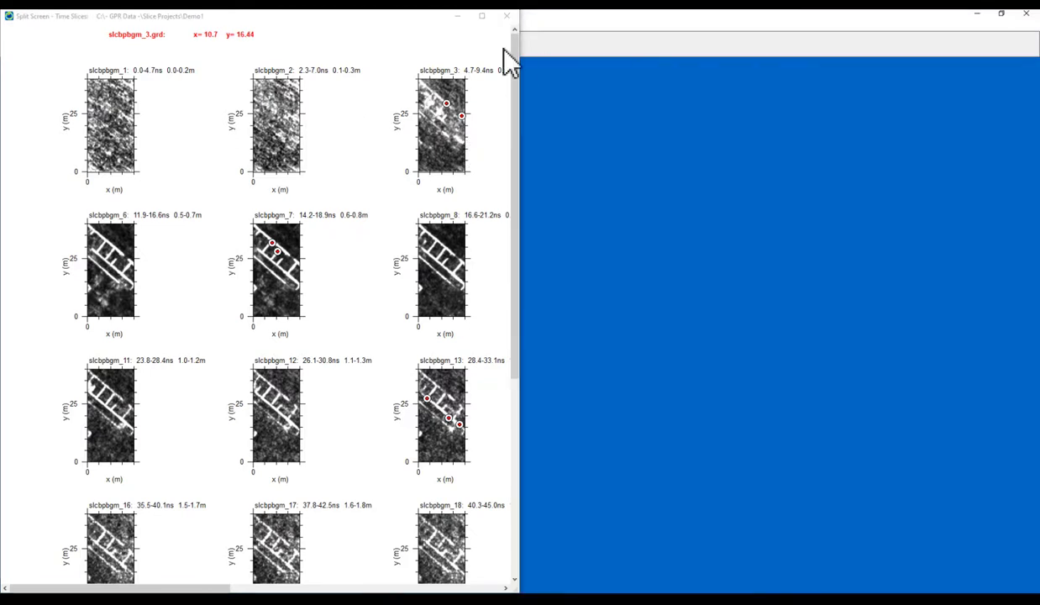
{"action": "left_click", "coordinate": [508, 17]}
{"action": "left_click", "coordinate": [379, 90]}
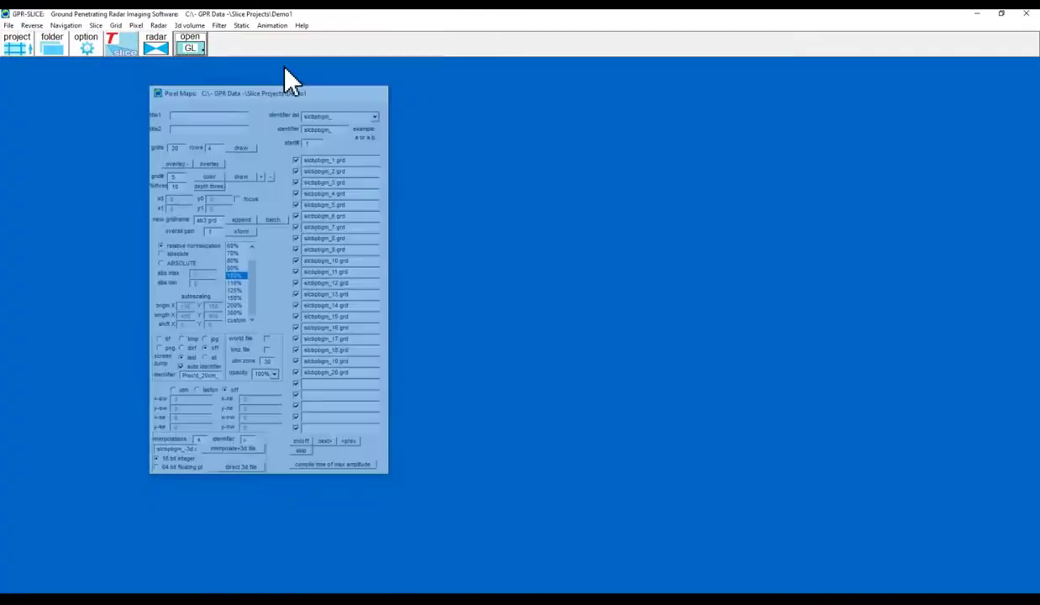
- Interpolate the 20 slcbpbgm_ grids with 4 interpolations and compile them into the 3D file slcbpbgm_3d.dat using Pixel Maps
{"action": "left_click", "coordinate": [139, 27]}
{"action": "left_click", "coordinate": [145, 44]}
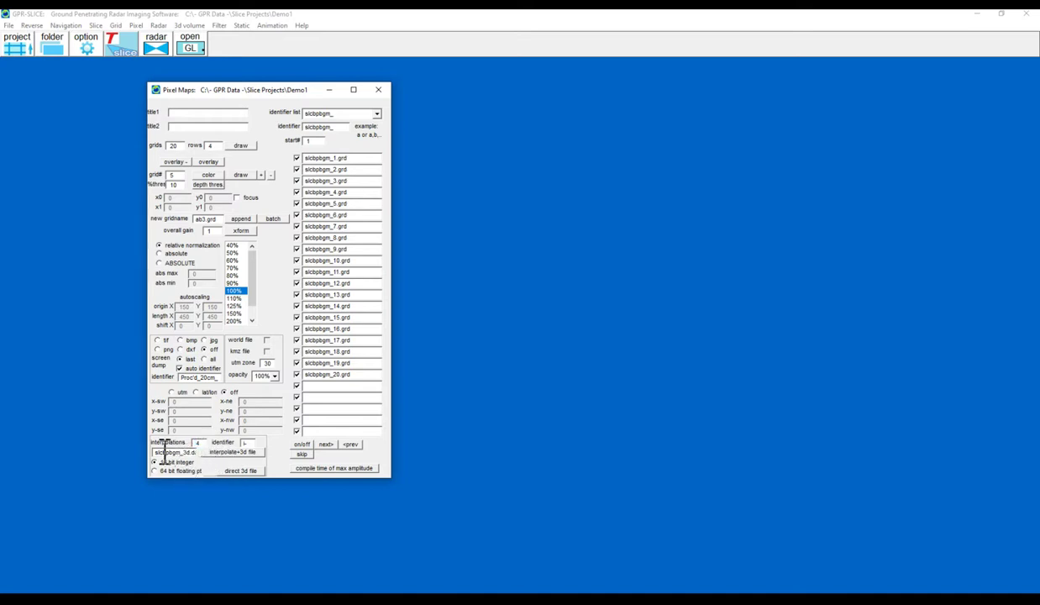
{"action": "left_click", "coordinate": [228, 454]}
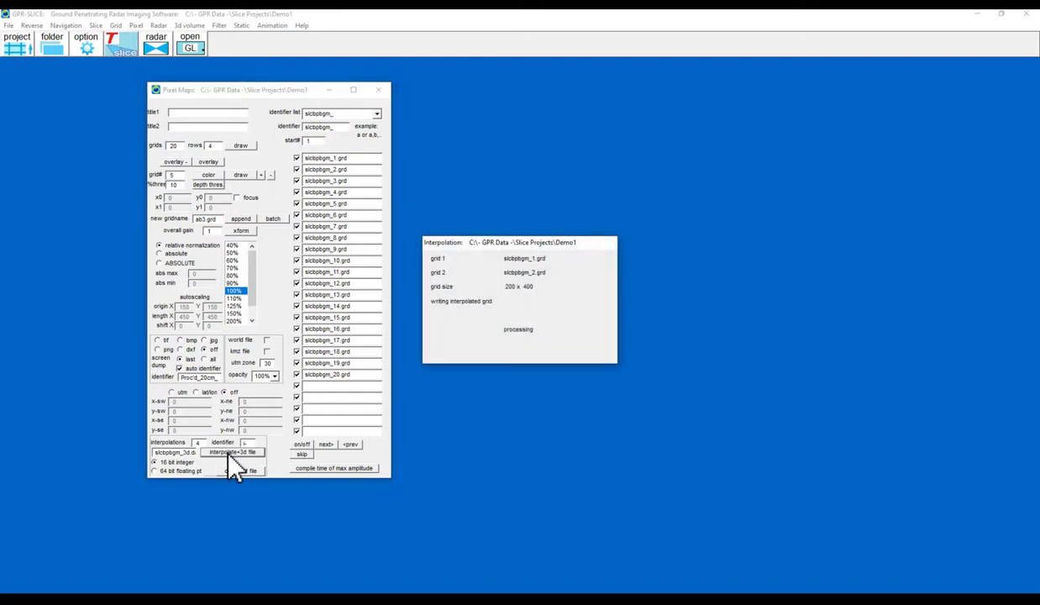
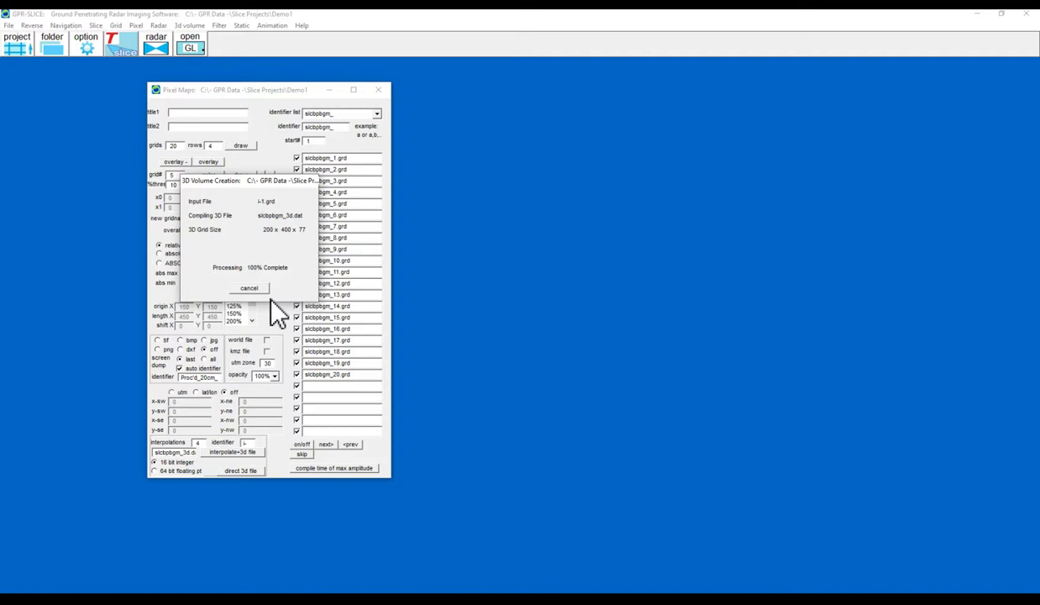
{"action": "left_click", "coordinate": [378, 89]}
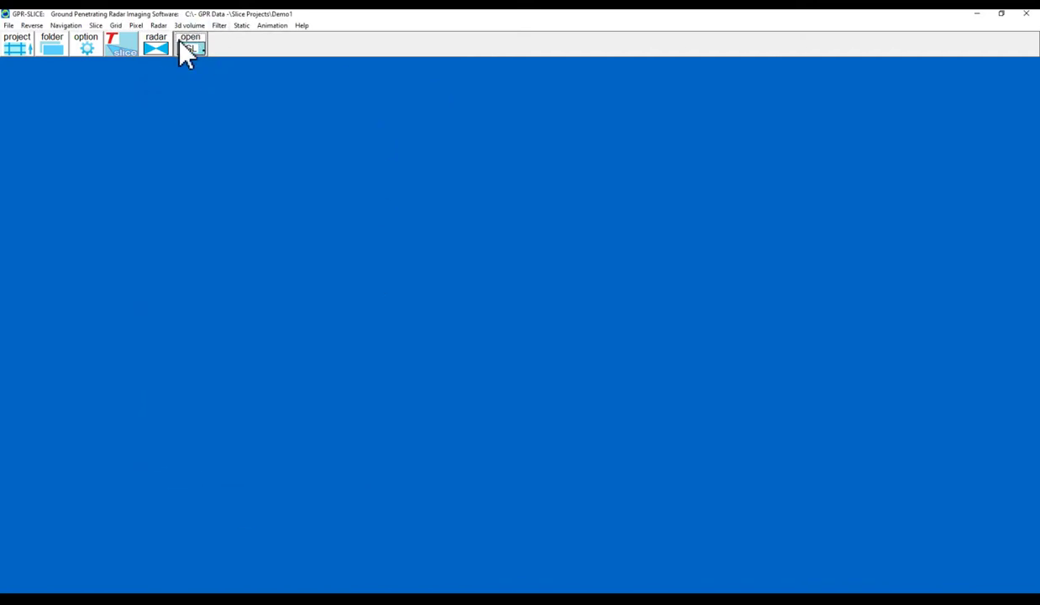
- Open the OpenGL volume of slcbpbgm_3d.dat, tilt it, and move the horizontal depth slice to about 0.7 m
{"action": "left_click", "coordinate": [189, 47]}
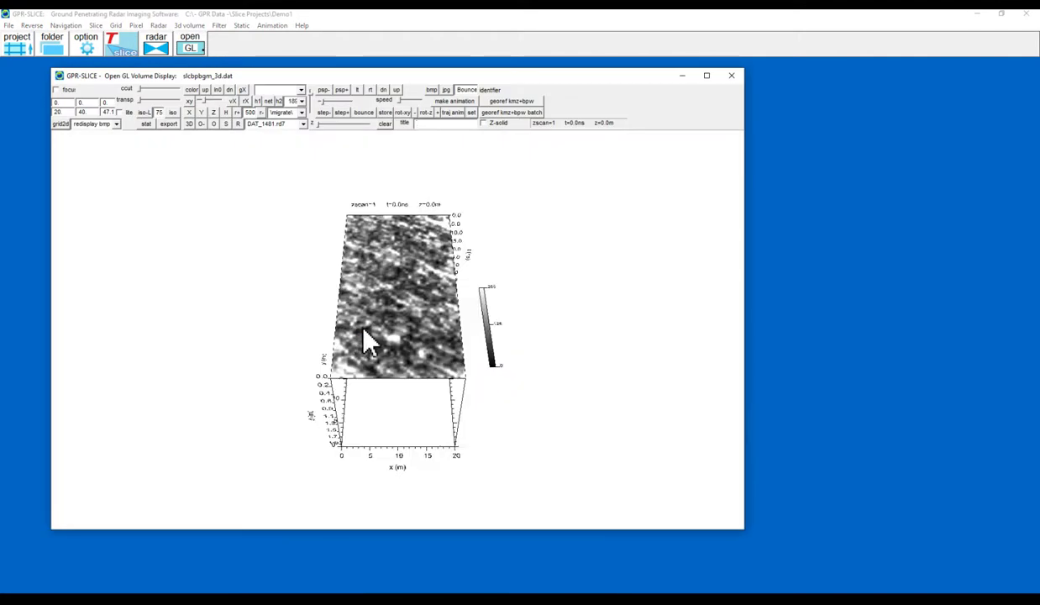
{"action": "left_click_drag", "start_coordinate": [363, 331], "coordinate": [346, 367]}
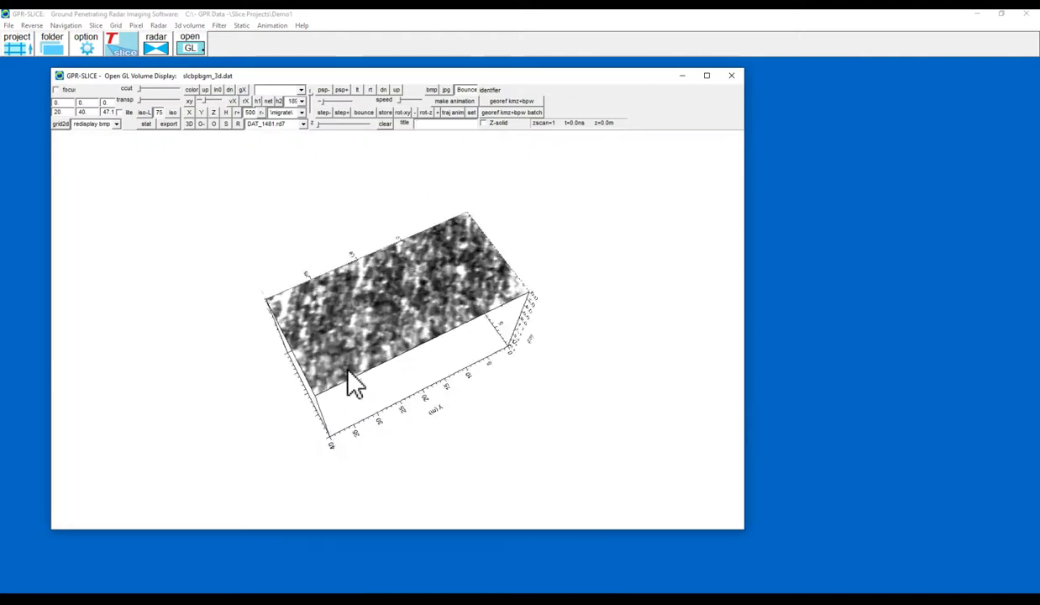
{"action": "left_click", "coordinate": [328, 125]}
{"action": "mouse_move", "coordinate": [328, 126]}
{"action": "left_mouse_down"}
{"action": "mouse_move", "coordinate": [362, 132]}
{"action": "mouse_move", "coordinate": [324, 126]}
{"action": "mouse_move", "coordinate": [336, 129]}
{"action": "left_mouse_up"}
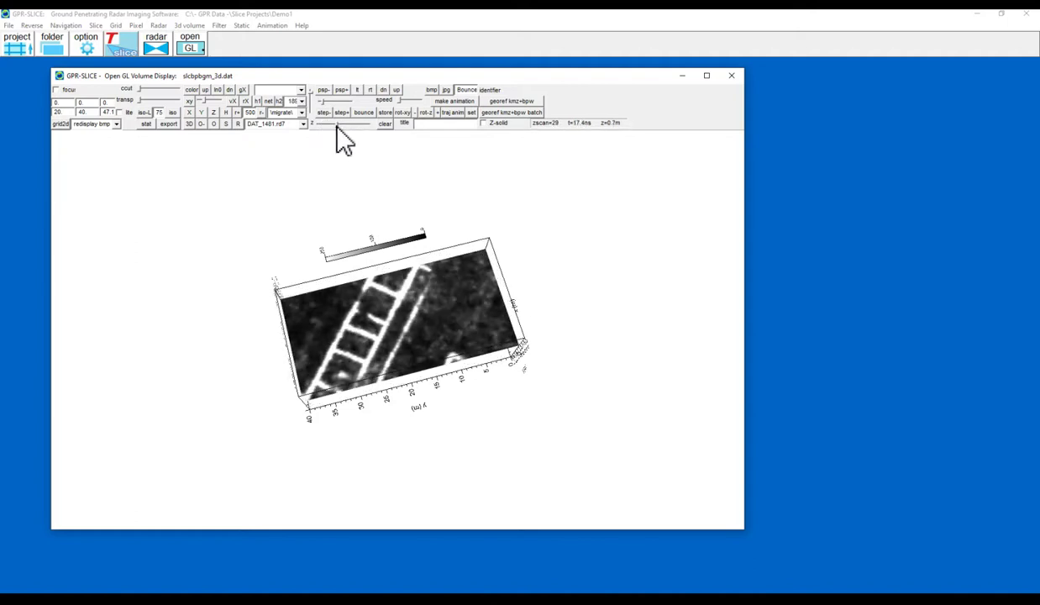
- Store the depth slice in the volume and add radargram DAT_1503 at x = 11 m as a vertical section through it
{"action": "left_click", "coordinate": [383, 113]}
{"action": "mouse_move", "coordinate": [399, 262]}
{"action": "left_mouse_down"}
{"action": "mouse_move", "coordinate": [401, 271]}
{"action": "mouse_move", "coordinate": [397, 262]}
{"action": "left_mouse_up"}
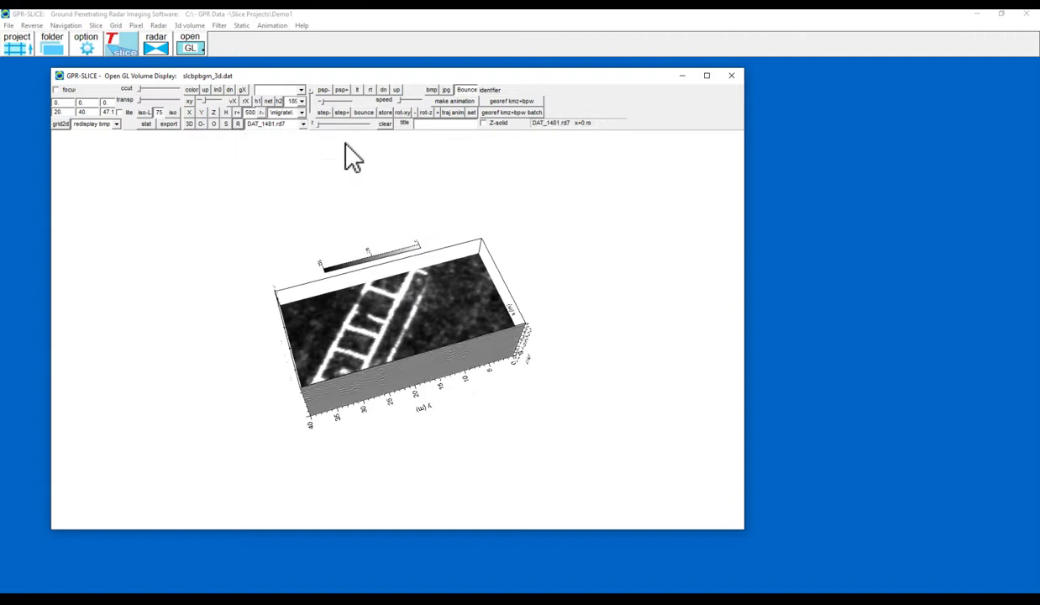
{"action": "left_click_drag", "start_coordinate": [313, 124], "coordinate": [347, 125]}
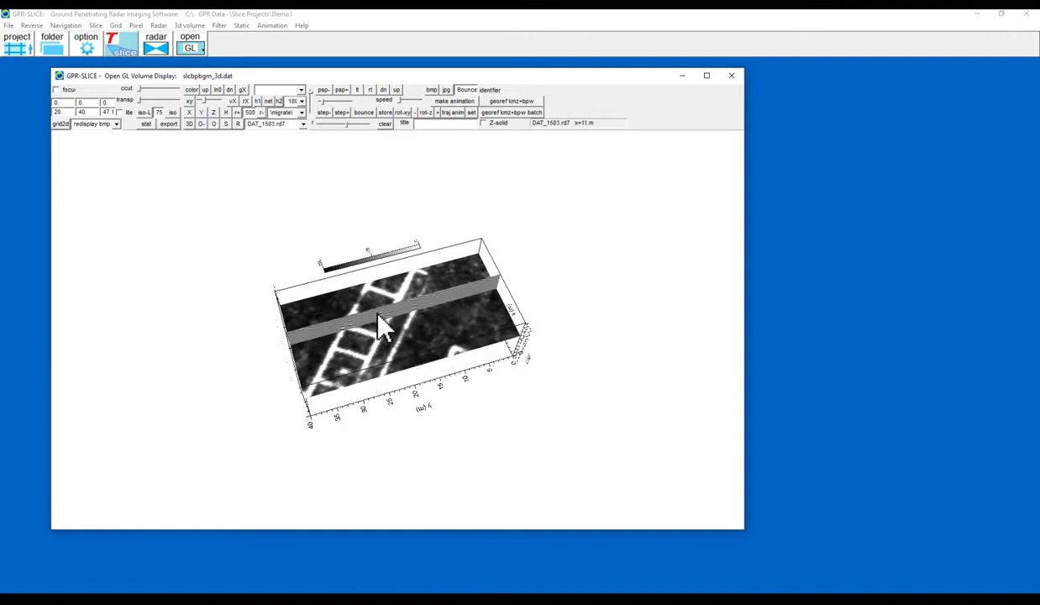
{"action": "left_click_drag", "start_coordinate": [383, 324], "coordinate": [378, 302]}
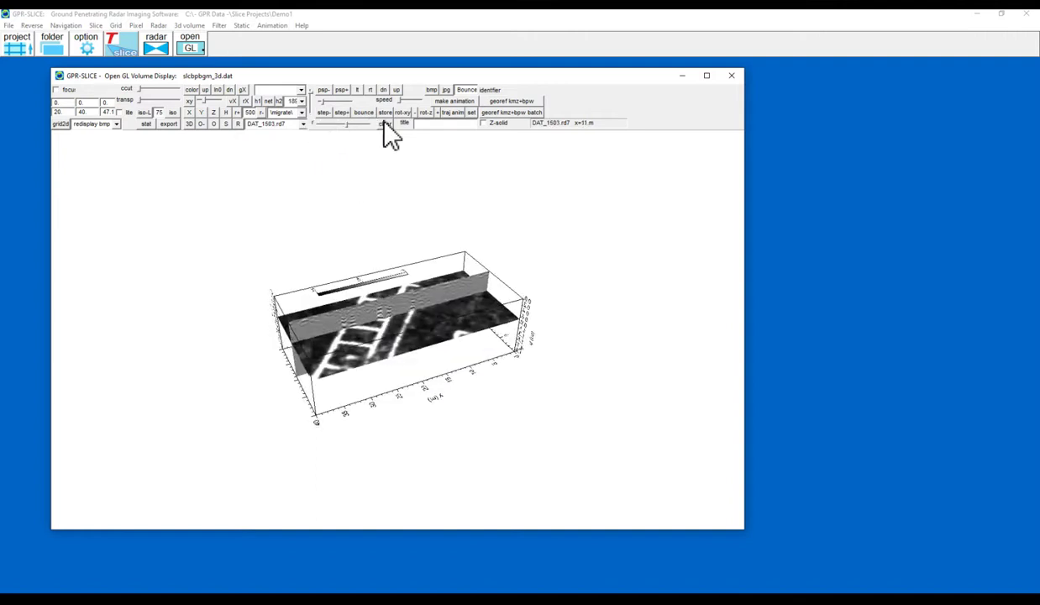
{"action": "left_click_drag", "start_coordinate": [322, 322], "coordinate": [341, 348]}
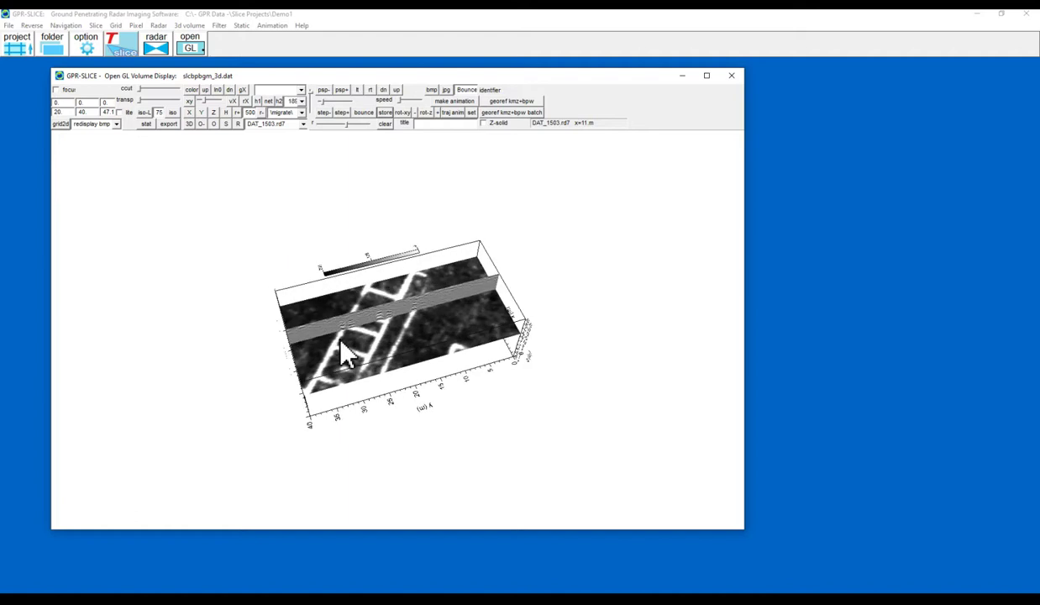
- Render the lit isosurface at 75 in the volume, examine it enlarged from several angles, and close the volume display
{"action": "left_click", "coordinate": [144, 113]}
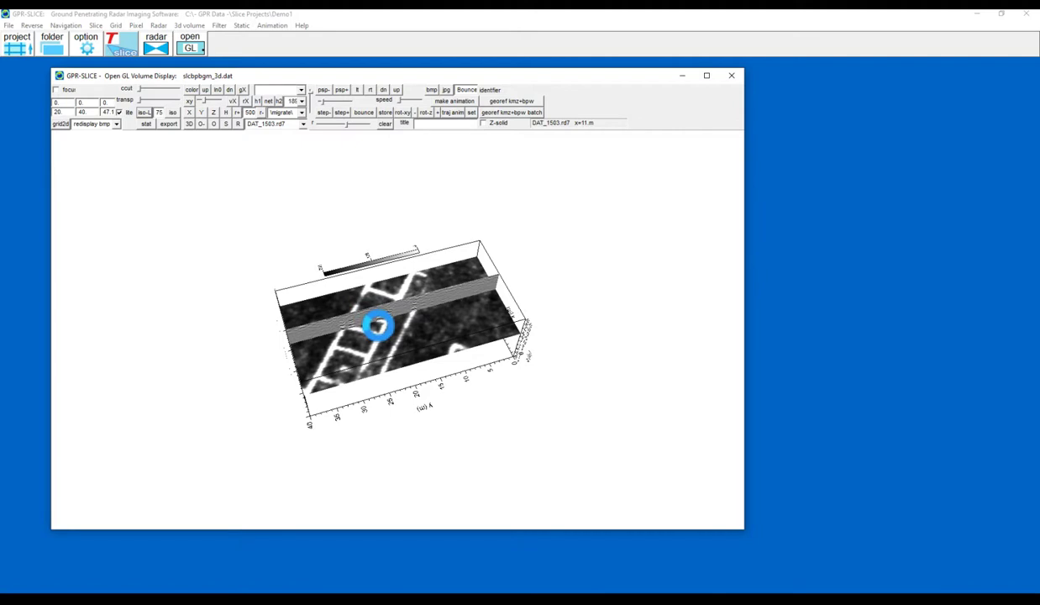
{"action": "left_click_drag", "start_coordinate": [381, 327], "coordinate": [344, 204]}
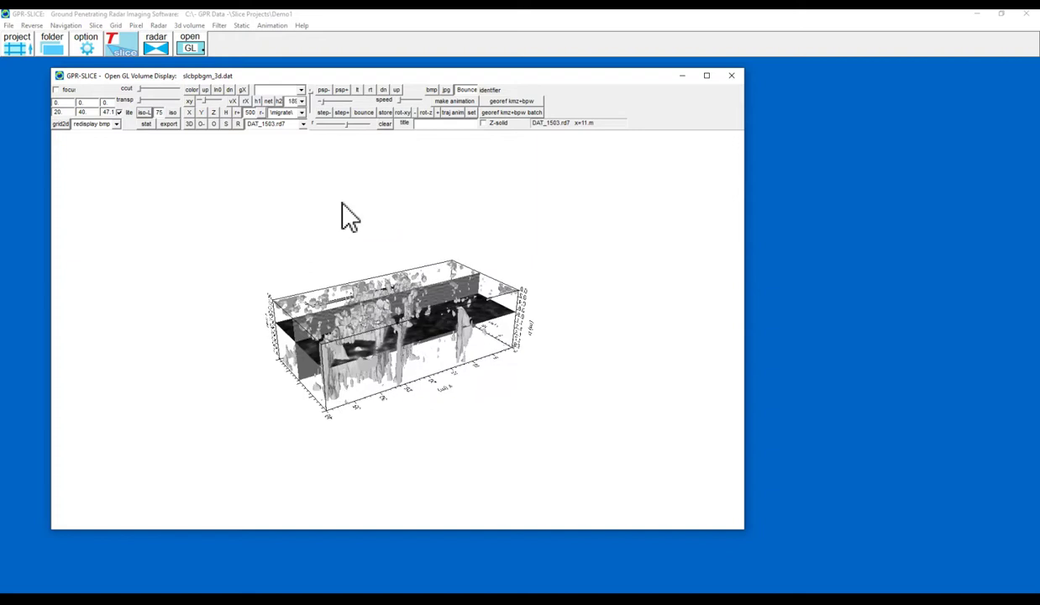
{"action": "left_click", "coordinate": [311, 91]}
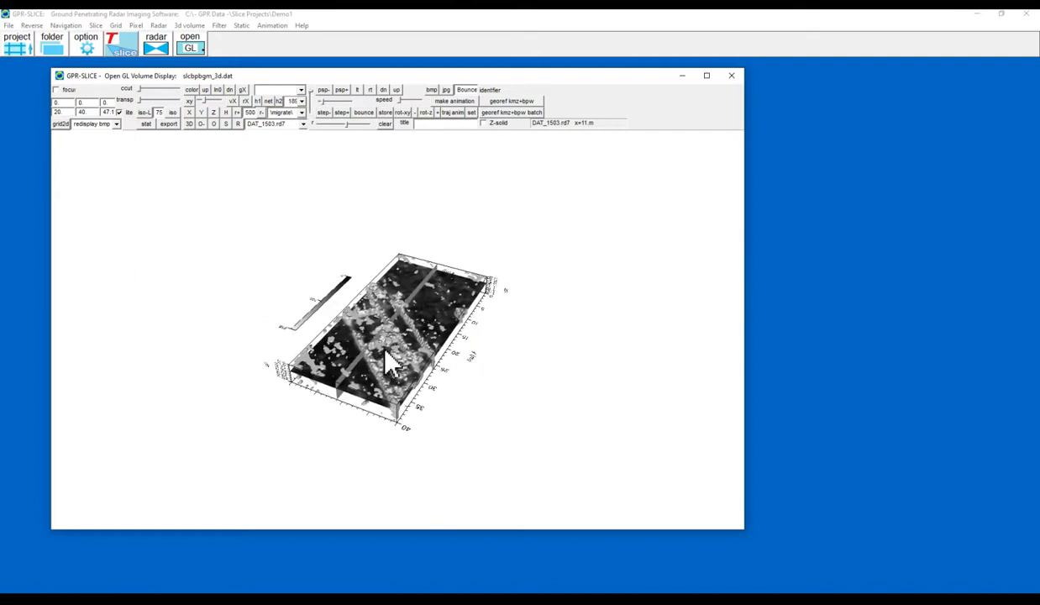
{"action": "left_click_drag", "start_coordinate": [460, 320], "coordinate": [387, 187]}
{"action": "left_click_drag", "start_coordinate": [479, 306], "coordinate": [506, 255]}
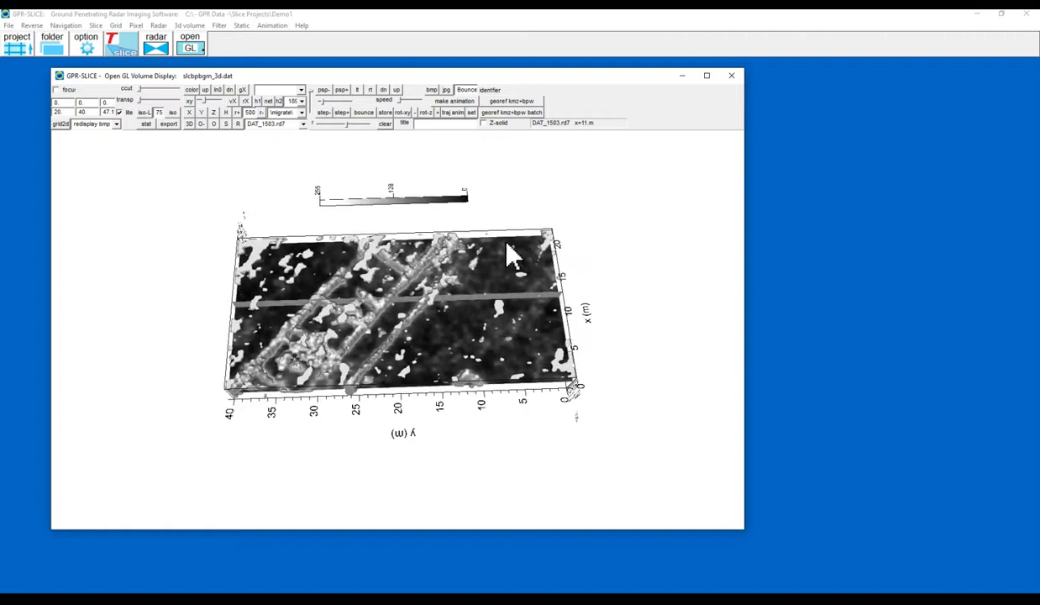
{"action": "left_click", "coordinate": [730, 81]}
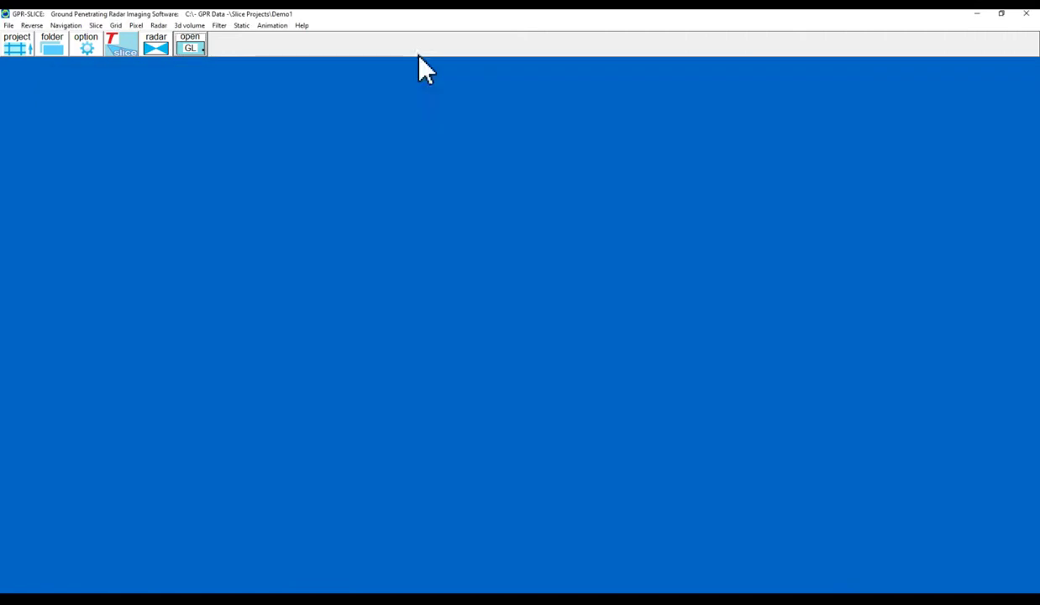
- Open the OpenGL Volume xyz-2d display, show it in style-a+r with the radargram, and maximize its window
{"action": "left_click", "coordinate": [156, 25]}
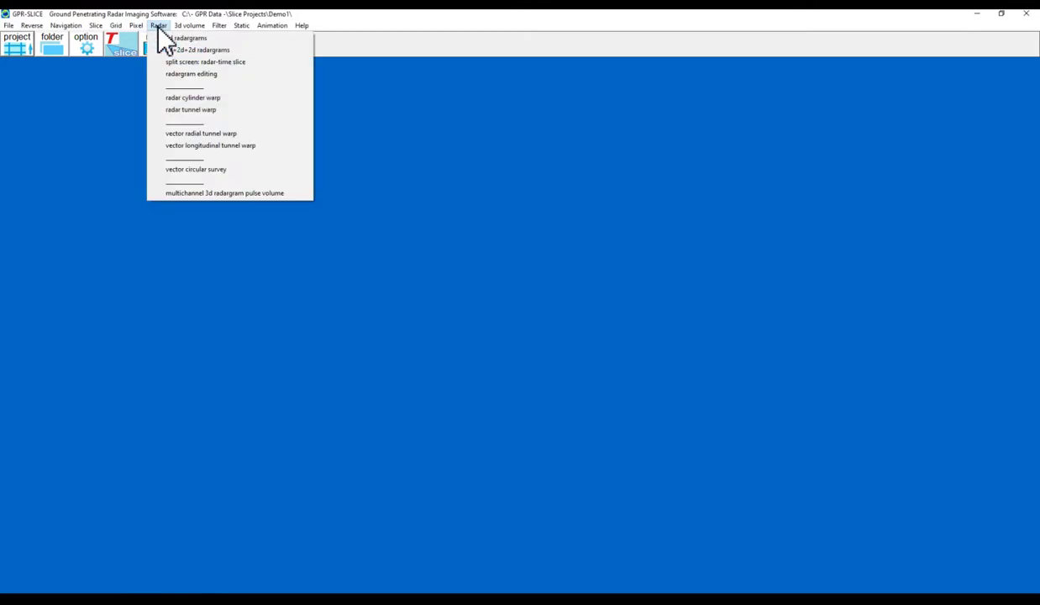
{"action": "mouse_move", "coordinate": [145, 27]}
{"action": "mouse_move", "coordinate": [181, 25]}
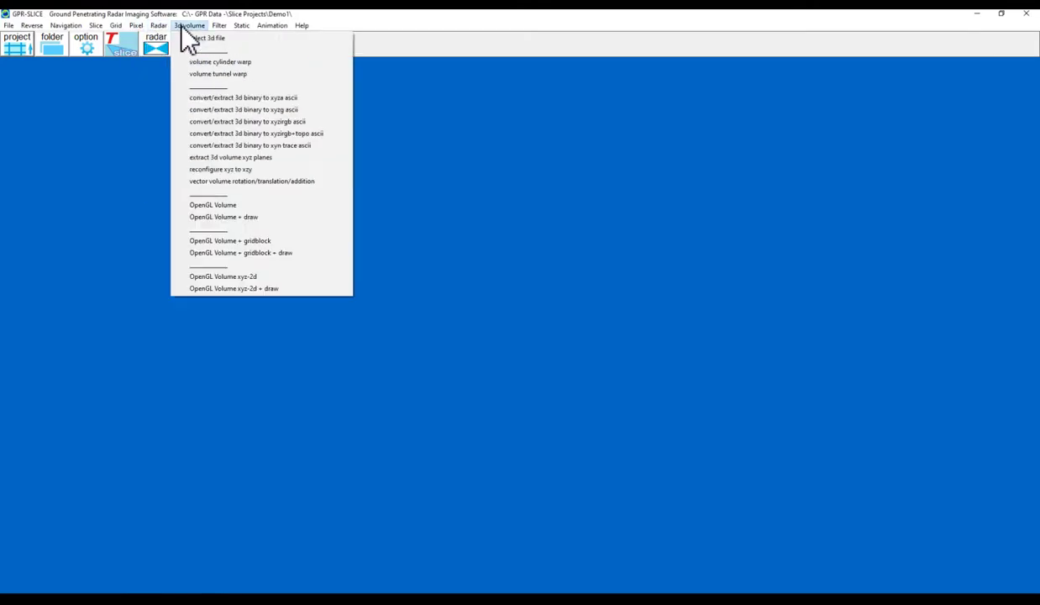
{"action": "left_click", "coordinate": [260, 278]}
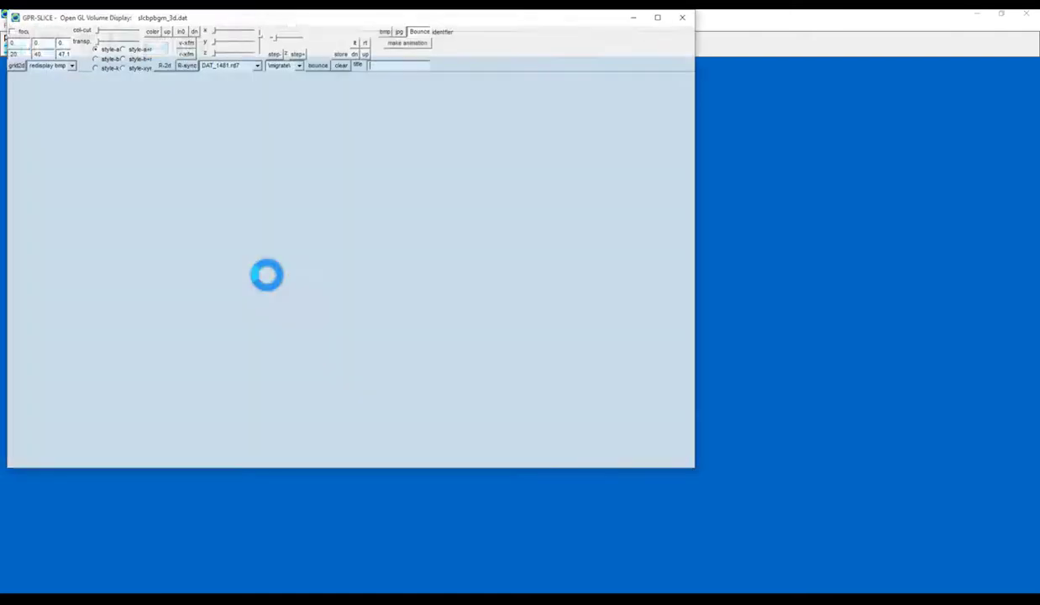
{"action": "left_click_drag", "start_coordinate": [569, 23], "coordinate": [648, 78]}
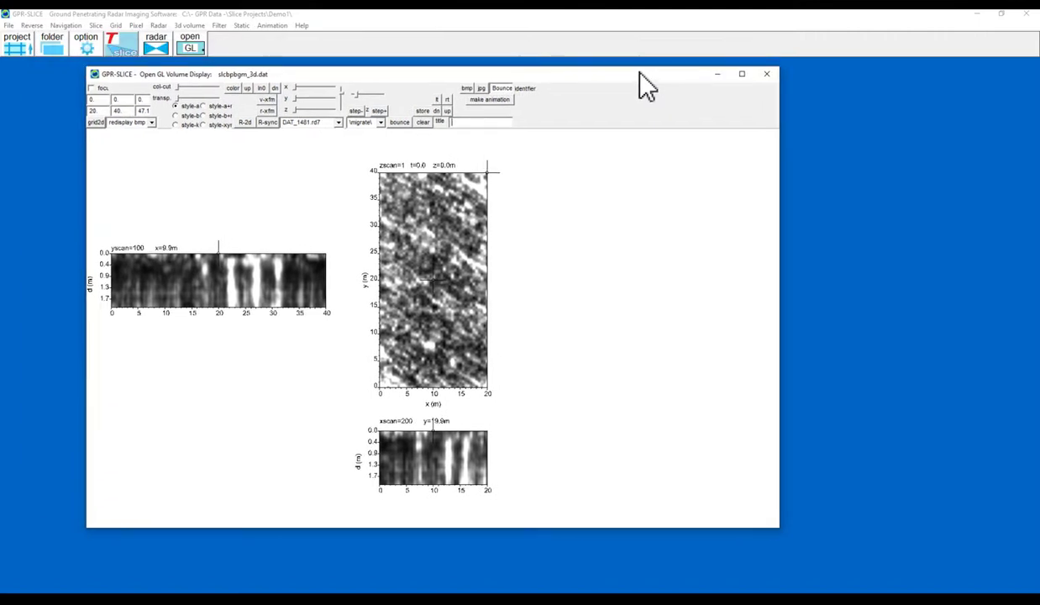
{"action": "left_click", "coordinate": [204, 106]}
{"action": "left_click", "coordinate": [741, 74]}
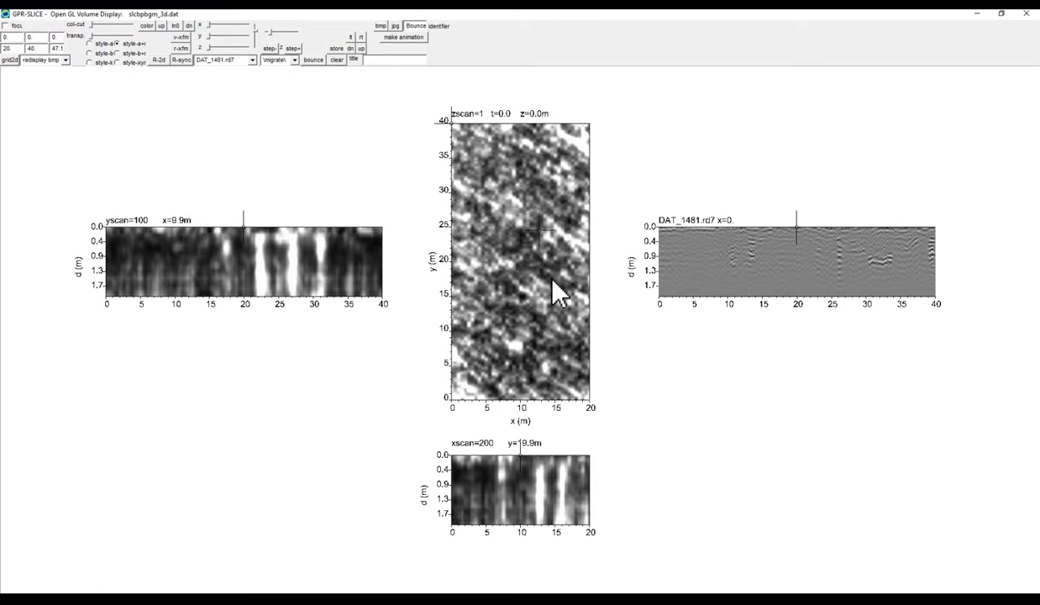
- Place the crosshair at about x 9.7 m, y 13.3 m and move the depth slice to 1.0 m
{"action": "left_click", "coordinate": [538, 232]}
{"action": "left_click", "coordinate": [519, 305]}
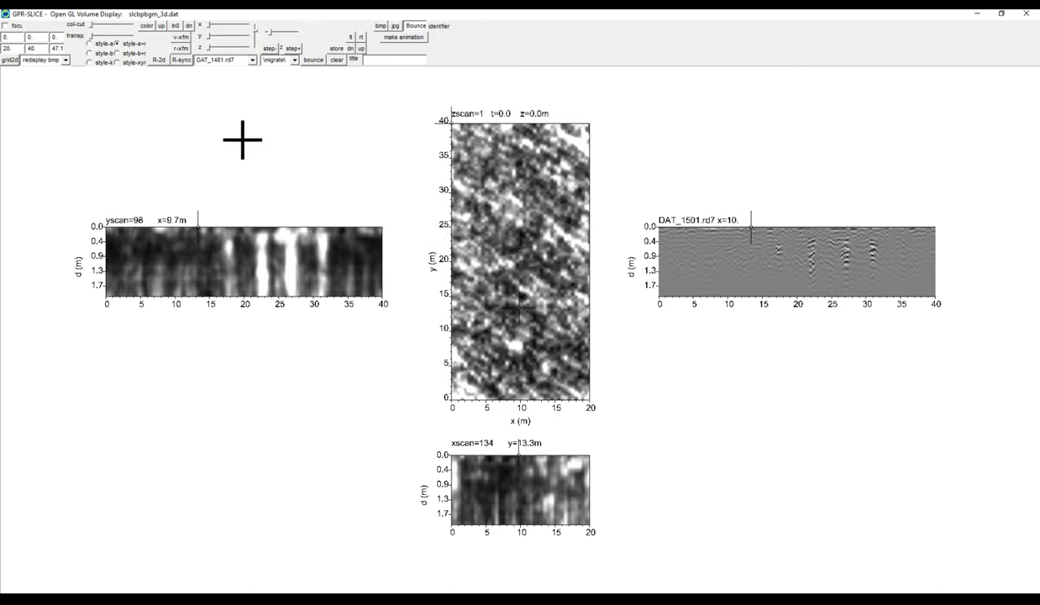
{"action": "left_click_drag", "start_coordinate": [210, 48], "coordinate": [230, 48]}
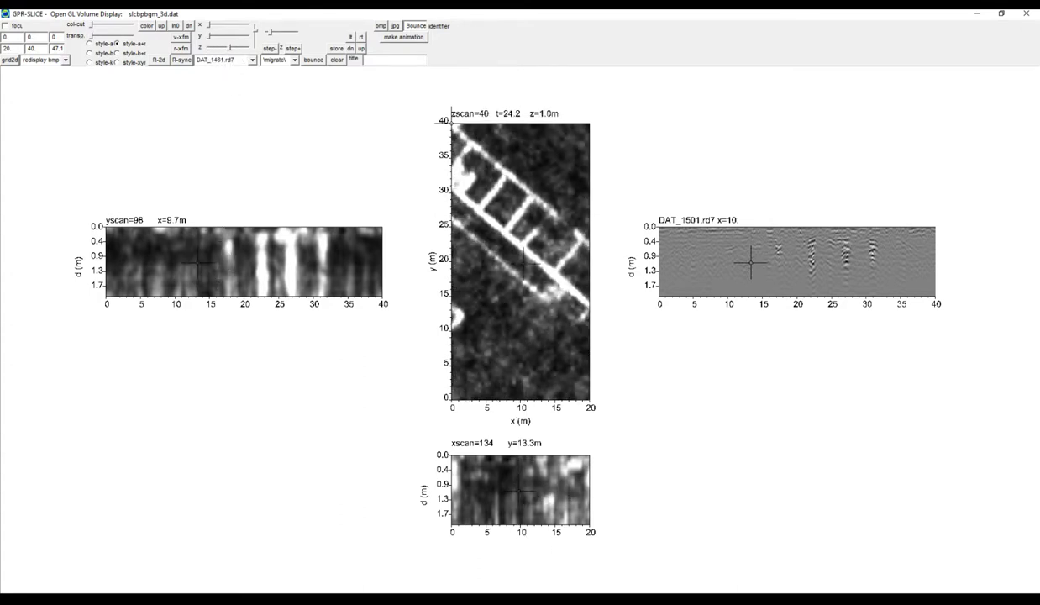
- Compare the cross-sections and matching radargrams at several points along the bright linear features in the 1.0 m depth slice
{"action": "left_click", "coordinate": [536, 233]}
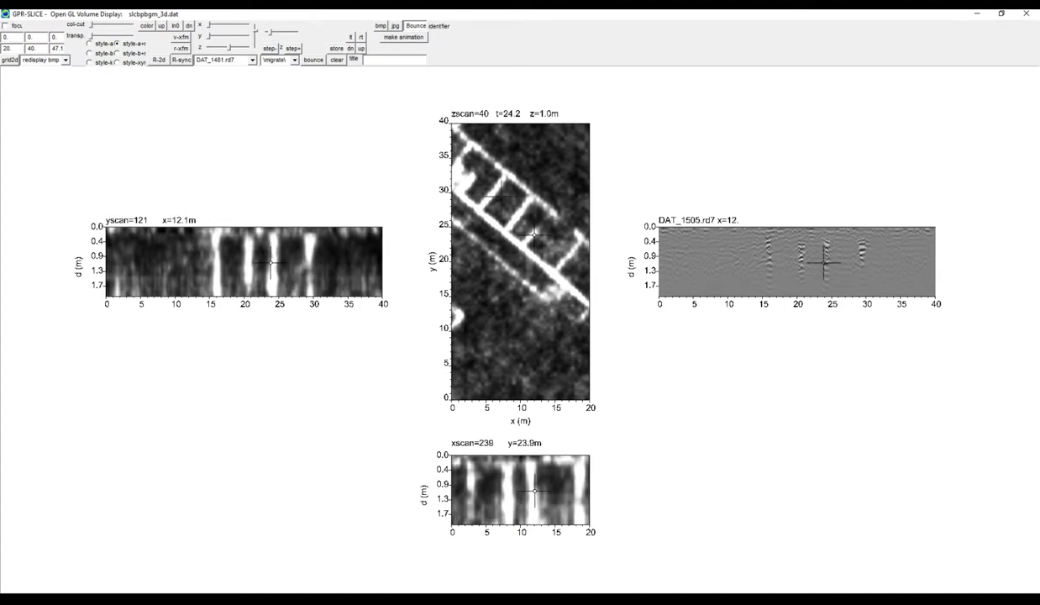
{"action": "left_click", "coordinate": [493, 193]}
{"action": "left_click", "coordinate": [504, 230]}
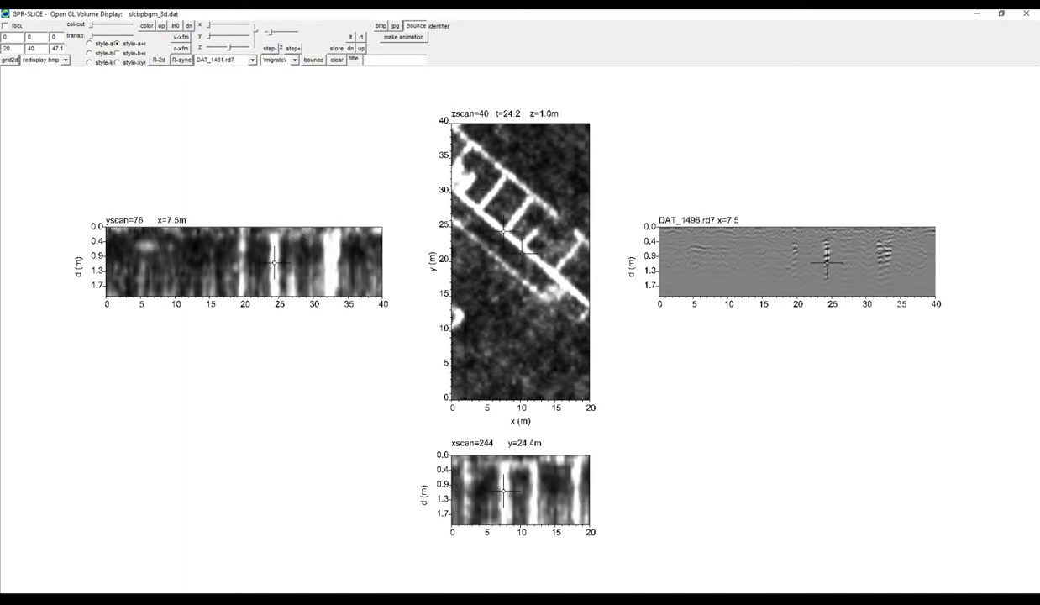
{"action": "left_click", "coordinate": [548, 273]}
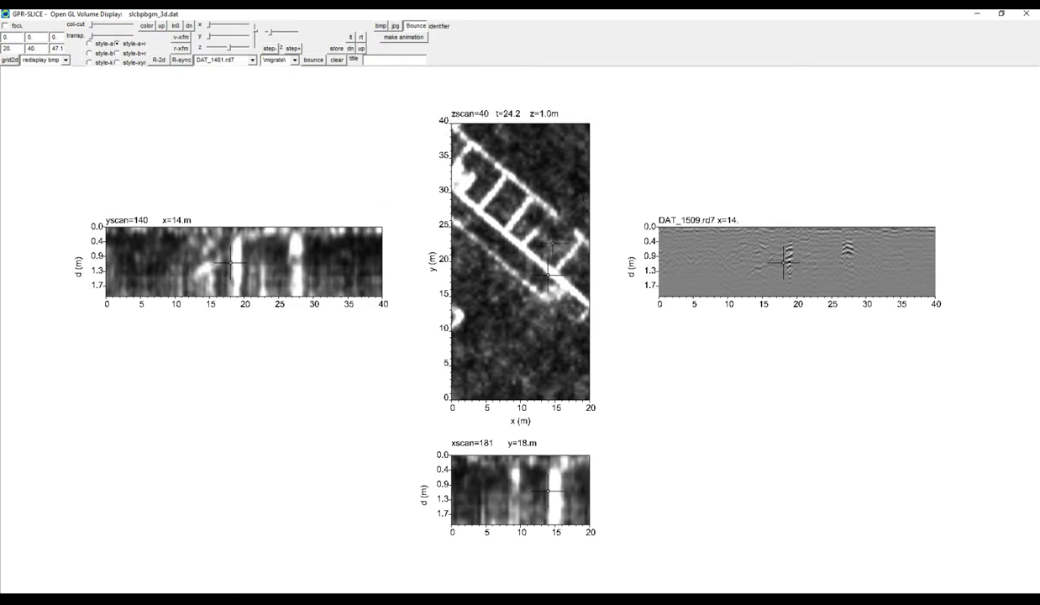
- Choose radargram DAT_1510.rd7 and open the synchronized radargram display alongside the volume slices
{"action": "left_click", "coordinate": [251, 61]}
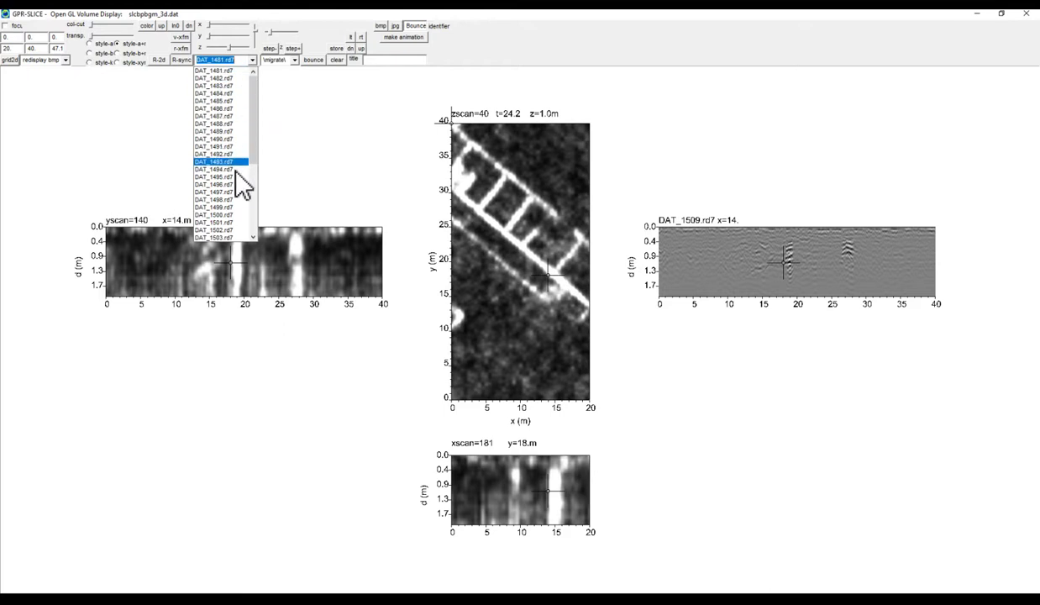
{"action": "scroll", "coordinate": [236, 175], "scroll_direction": "down", "scroll_amount": 2}
{"action": "left_click", "coordinate": [215, 130]}
{"action": "left_click", "coordinate": [183, 61]}
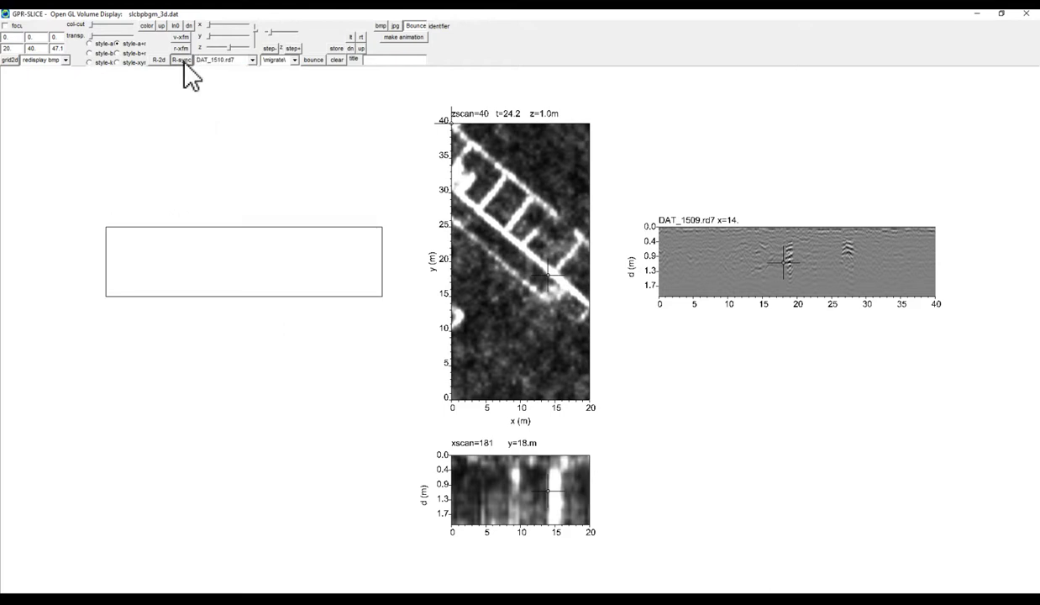
{"action": "left_click", "coordinate": [593, 339]}
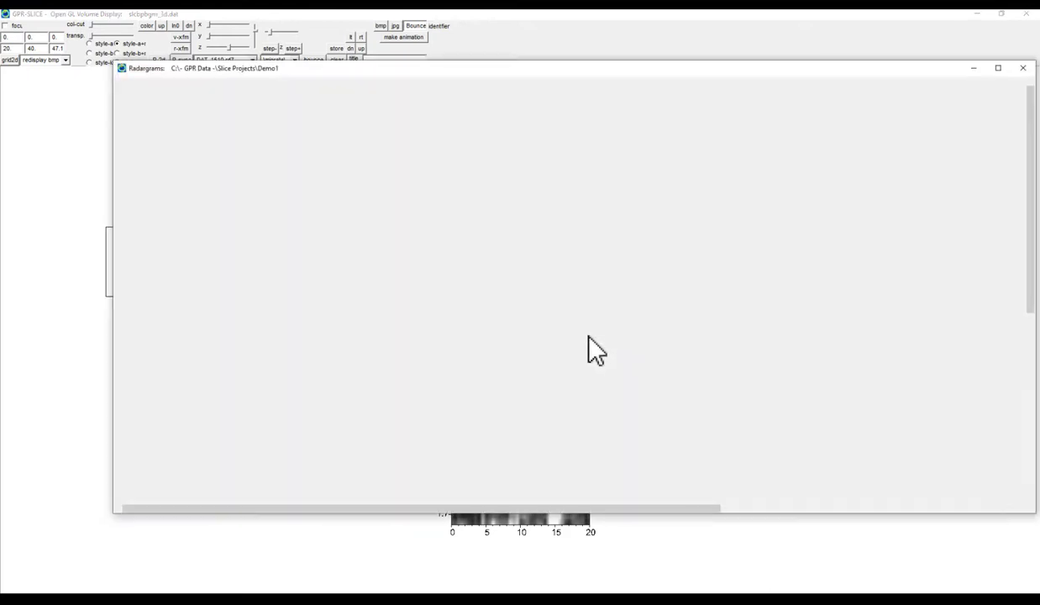
- Move the synchronized radargram window aside to view the profile and depth slices, and close the radargram and volume displays
{"action": "left_click_drag", "start_coordinate": [456, 70], "coordinate": [908, 70]}
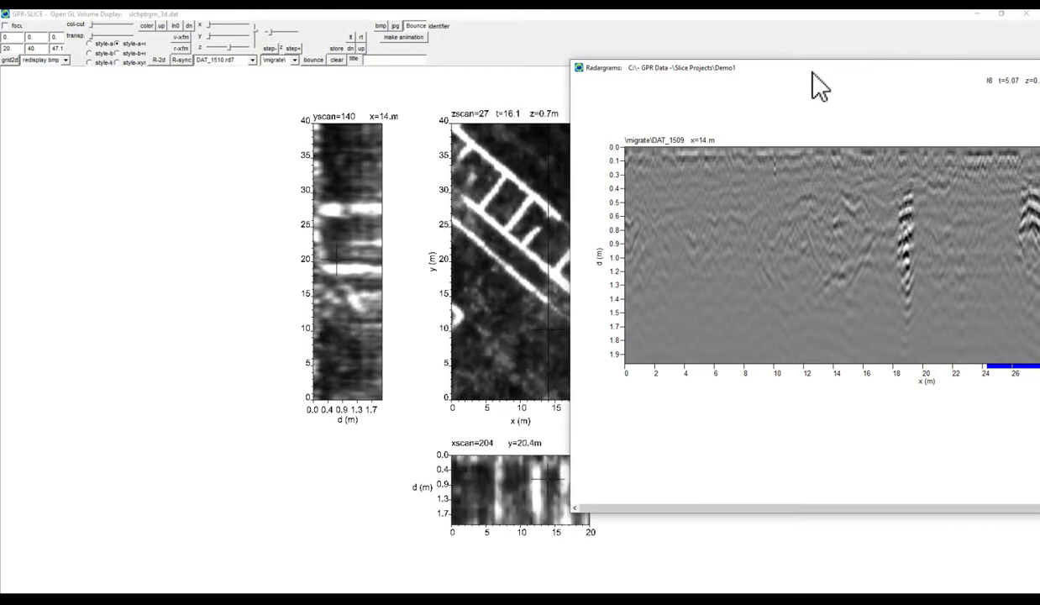
{"action": "left_click_drag", "start_coordinate": [809, 73], "coordinate": [487, 114]}
{"action": "left_click_drag", "start_coordinate": [720, 97], "coordinate": [808, 107]}
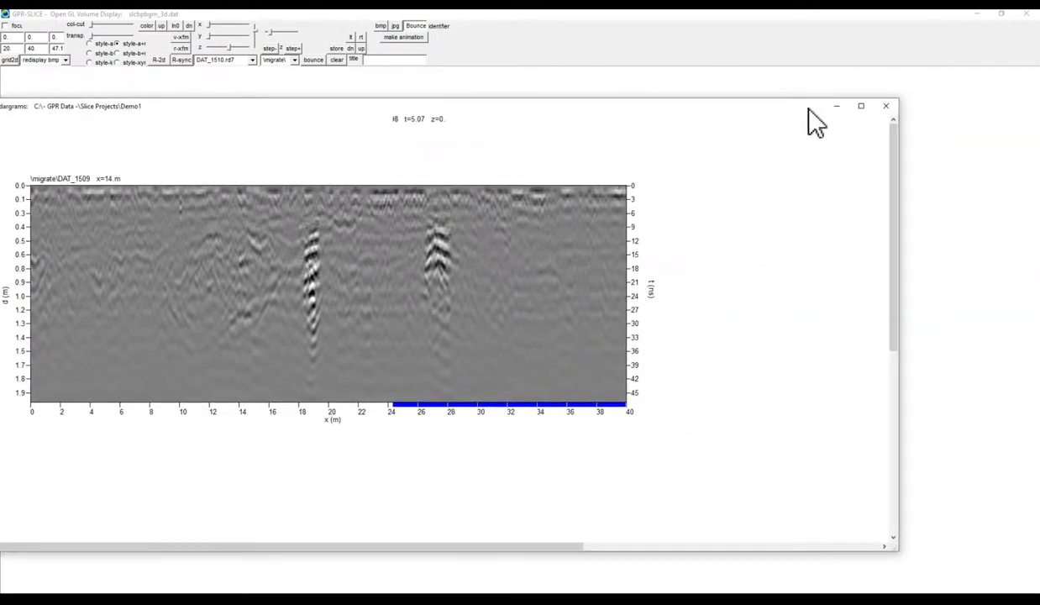
{"action": "left_click", "coordinate": [887, 108]}
{"action": "left_click", "coordinate": [664, 135]}
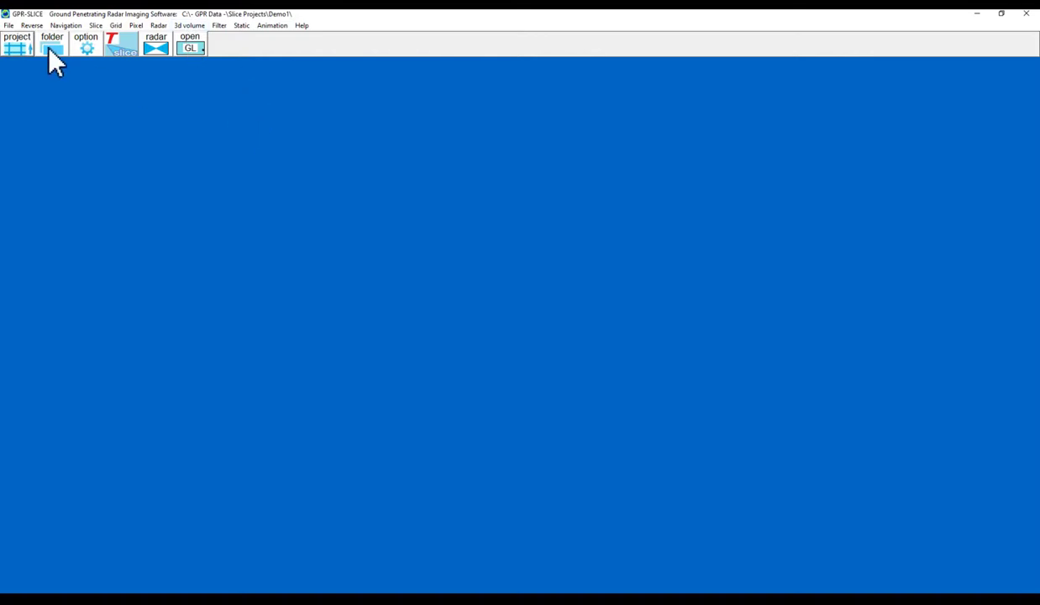
- Open the project's information file infoedit.dat for editing at its x0-east georeference value
{"action": "left_click", "coordinate": [9, 25]}
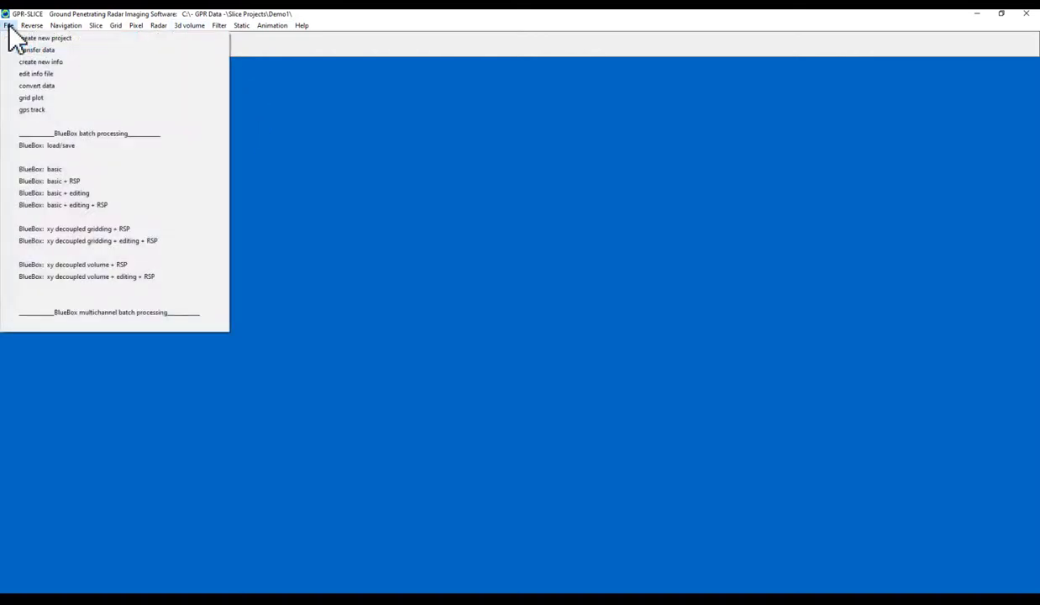
{"action": "left_click", "coordinate": [36, 74]}
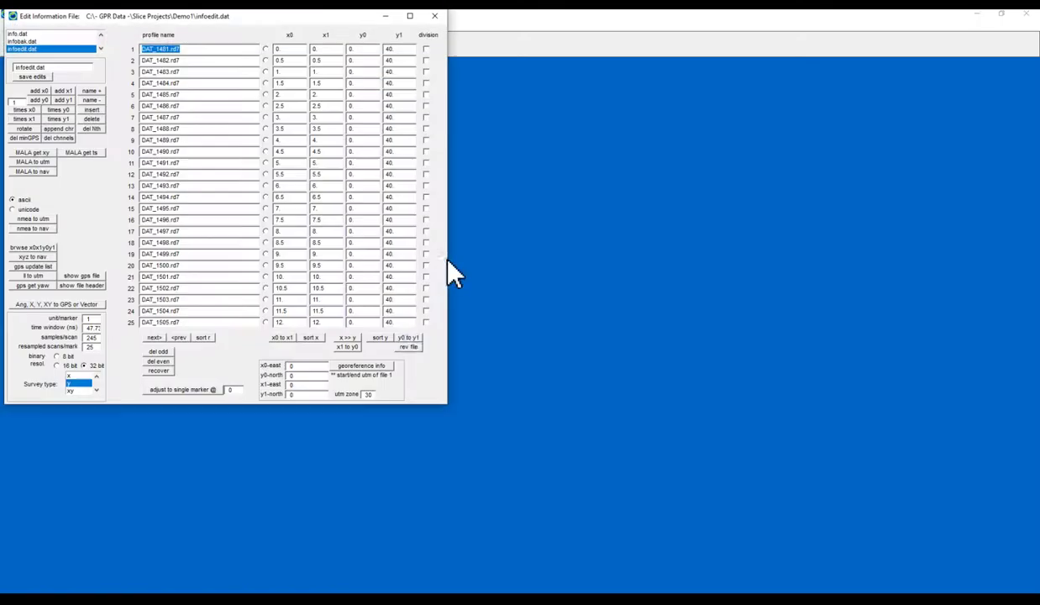
{"action": "left_click", "coordinate": [301, 366]}
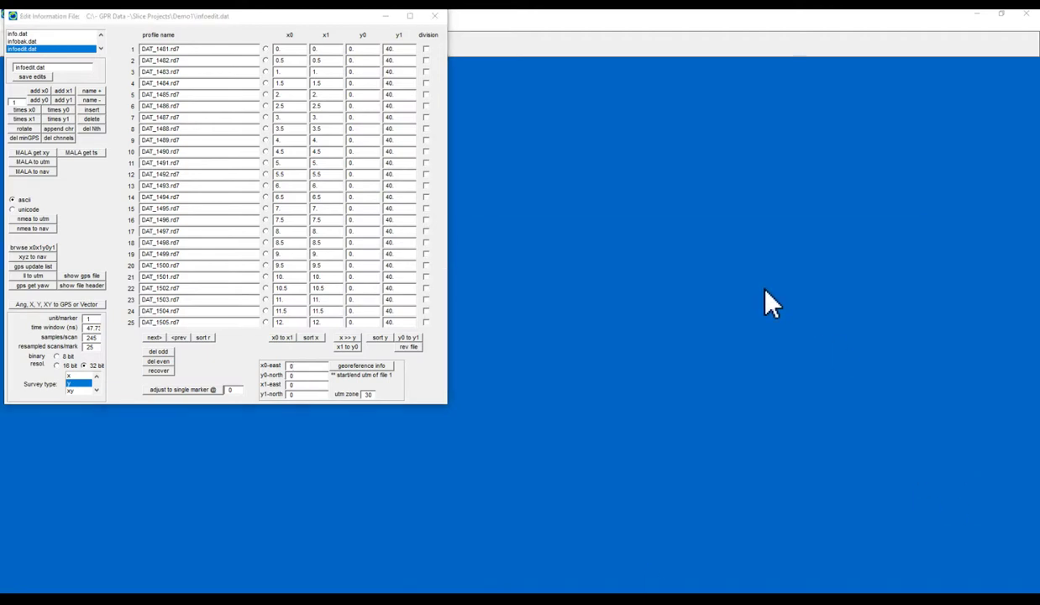
- Switch to the GPR Points.txt coordinate notes in Notepad and place them beside the information file editor
{"action": "key", "text": "alt+Tab"}
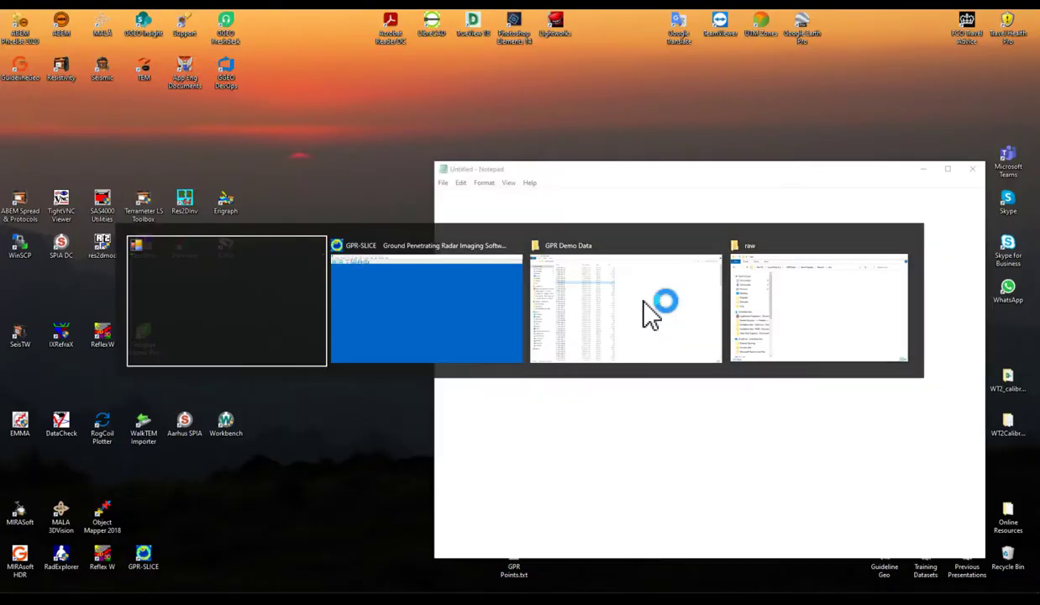
{"action": "key", "text": "alt+Tab"}
{"action": "key", "text": "alt+Tab"}
{"action": "key", "text": "alt+Tab"}
{"action": "key", "text": "alt+Tab"}
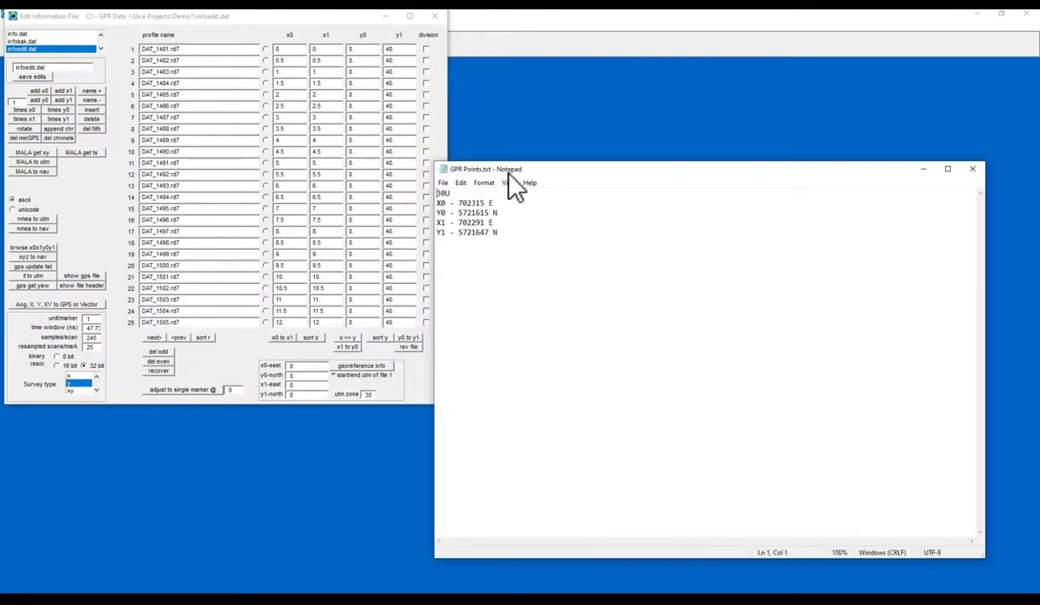
{"action": "left_click_drag", "start_coordinate": [514, 169], "coordinate": [558, 112]}
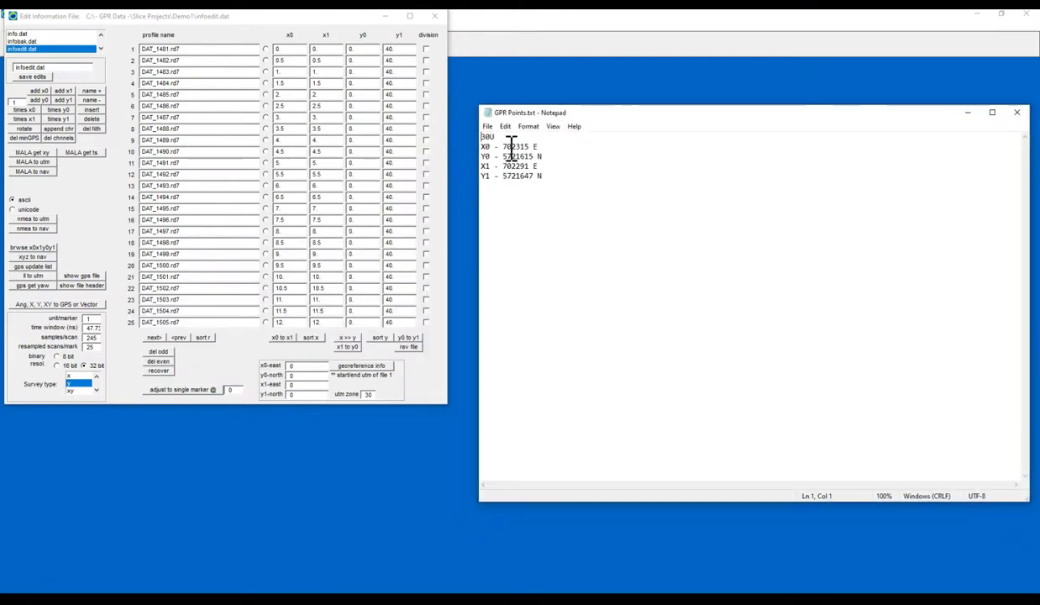
- Copy the start point from GPR Points.txt into the georeference values: x0-east 702315 and y0-north 5721615
{"action": "left_click_drag", "start_coordinate": [502, 146], "coordinate": [531, 147]}
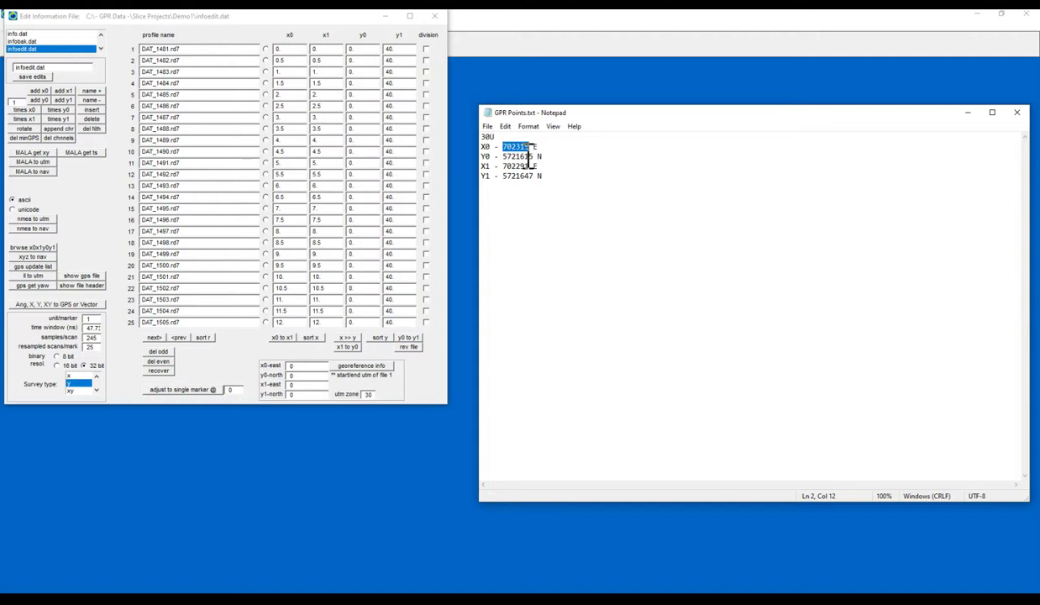
{"action": "left_click", "coordinate": [290, 367]}
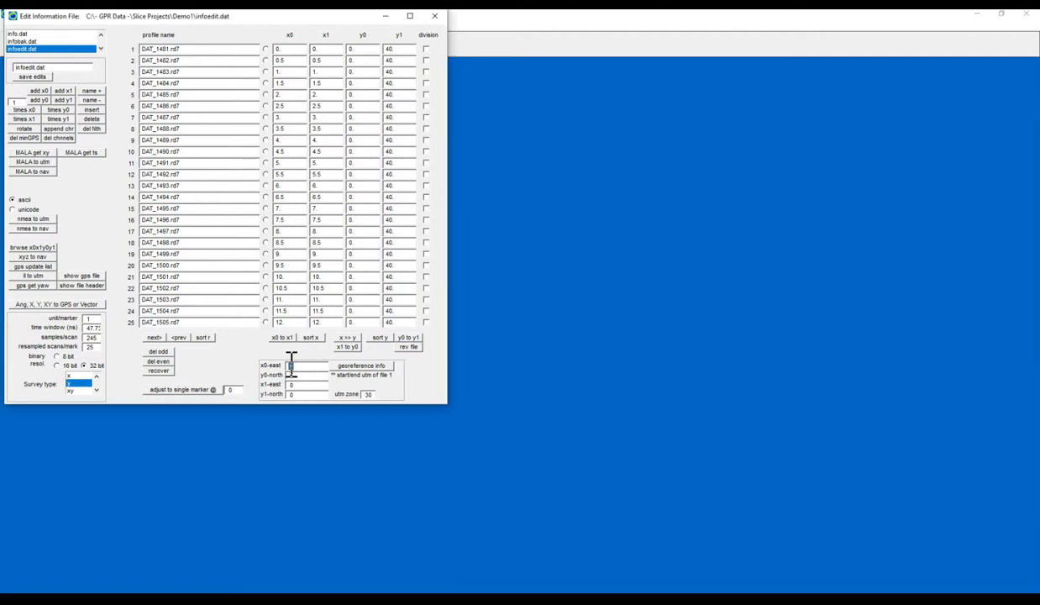
{"action": "key", "text": "alt+Tab"}
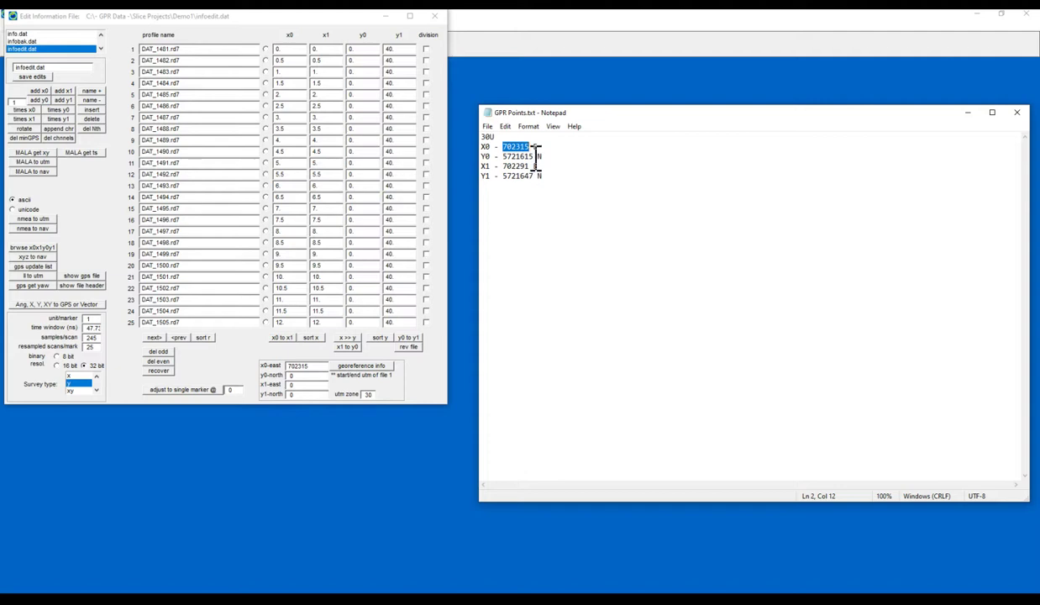
{"action": "left_click_drag", "start_coordinate": [532, 156], "coordinate": [513, 157]}
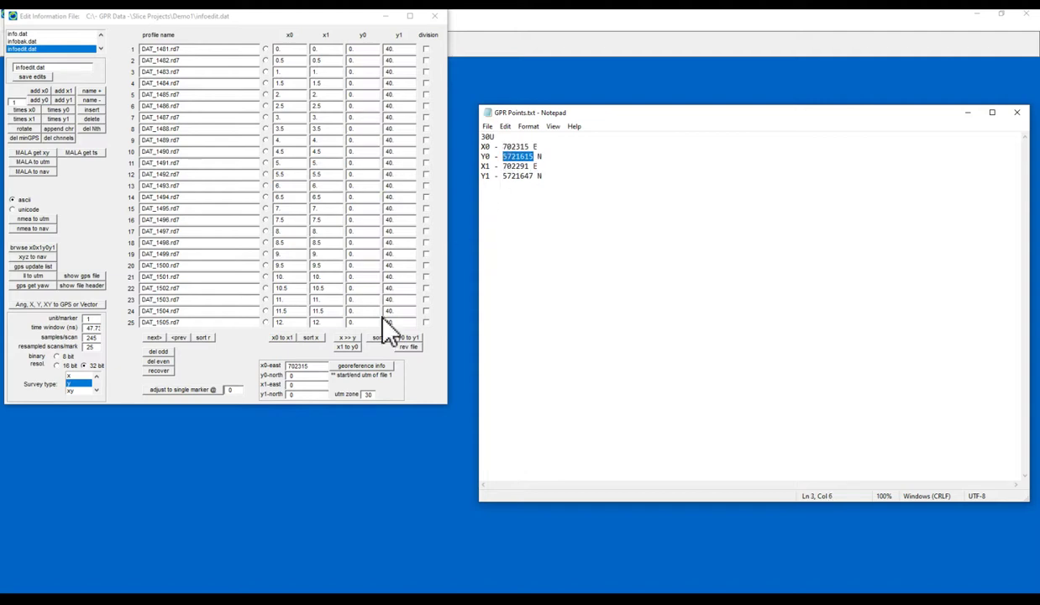
{"action": "left_click", "coordinate": [290, 376]}
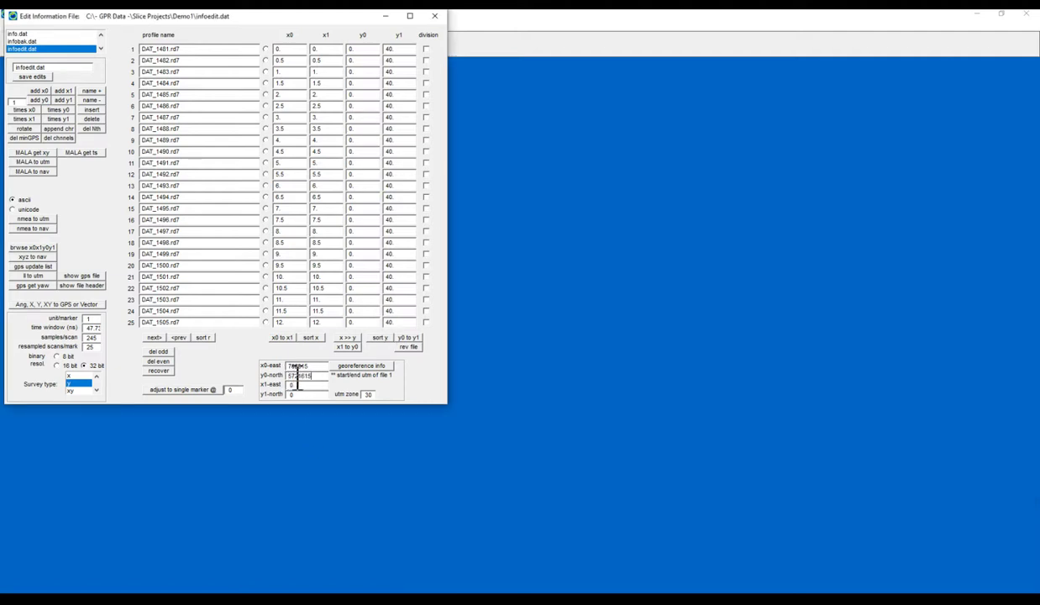
{"action": "type", "text": "5721615"}
- Copy the end point from GPR Points.txt into the georeference values: x1-east 702291 and y1-north 5721647
{"action": "key", "text": "alt+Tab"}
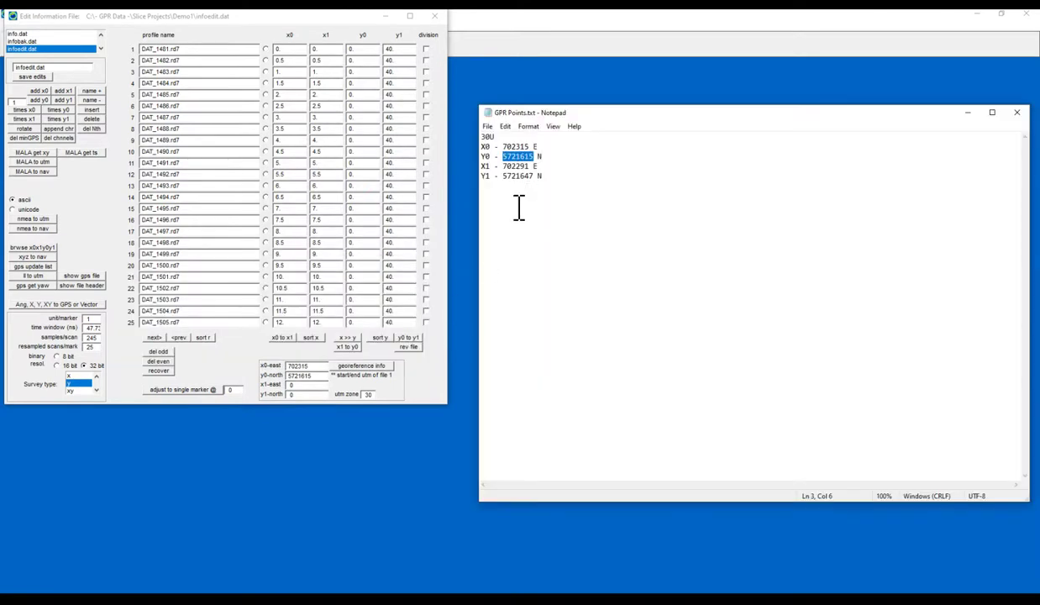
{"action": "left_click_drag", "start_coordinate": [530, 166], "coordinate": [503, 165]}
{"action": "key", "text": "ctrl+c"}
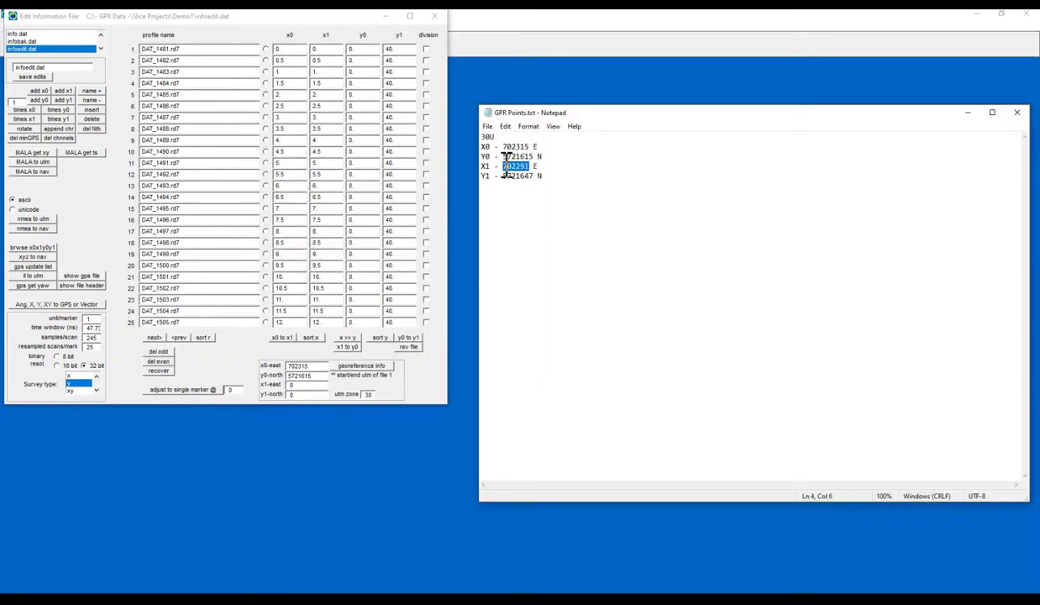
{"action": "left_click", "coordinate": [291, 384]}
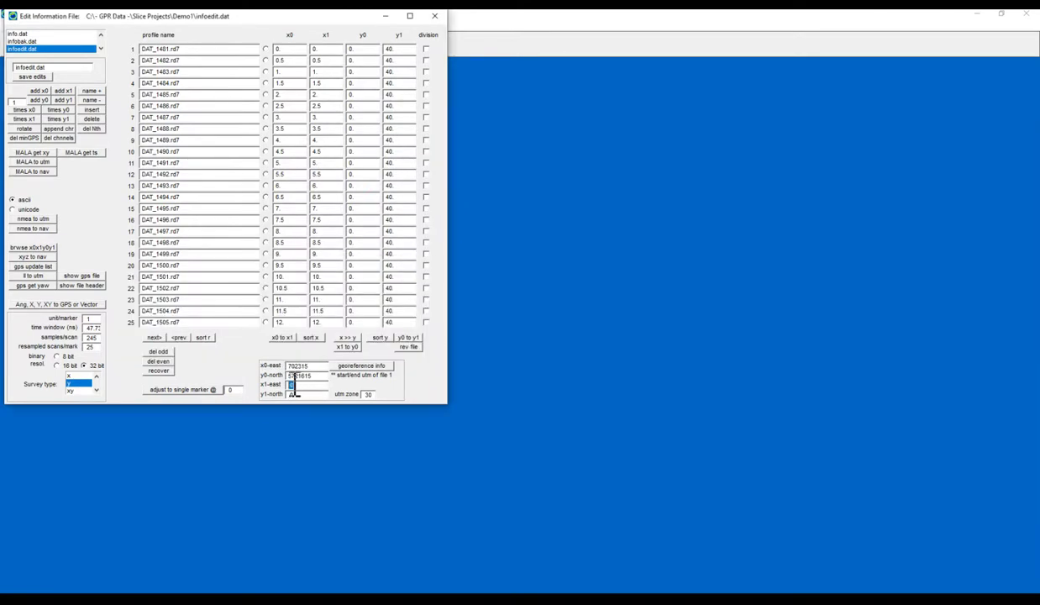
{"action": "key", "text": "ctrl+v"}
{"action": "key", "text": "alt+Tab"}
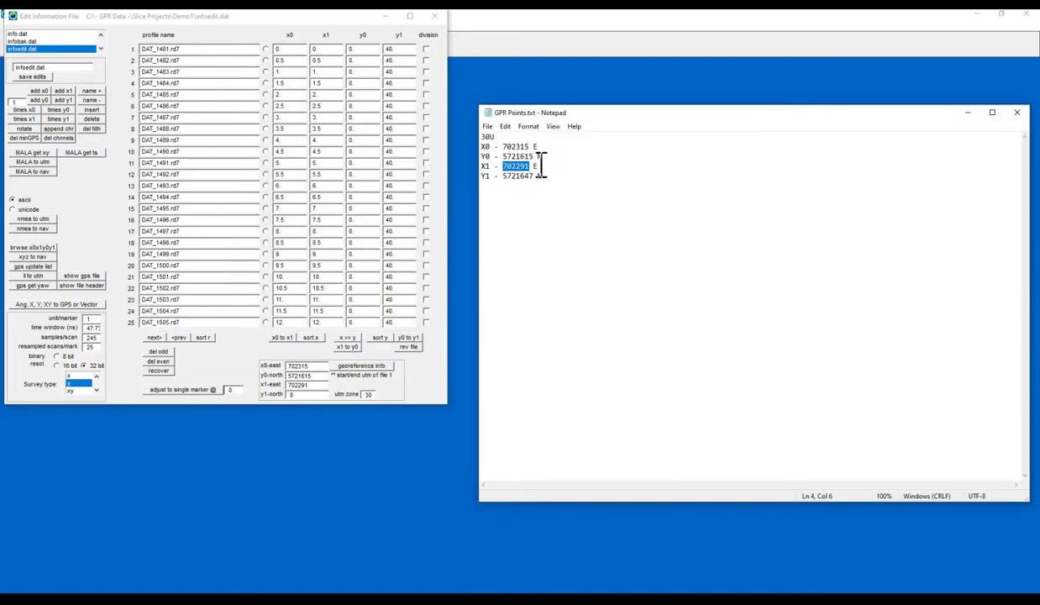
{"action": "left_click_drag", "start_coordinate": [532, 175], "coordinate": [504, 177]}
{"action": "key", "text": "ctrl+c"}
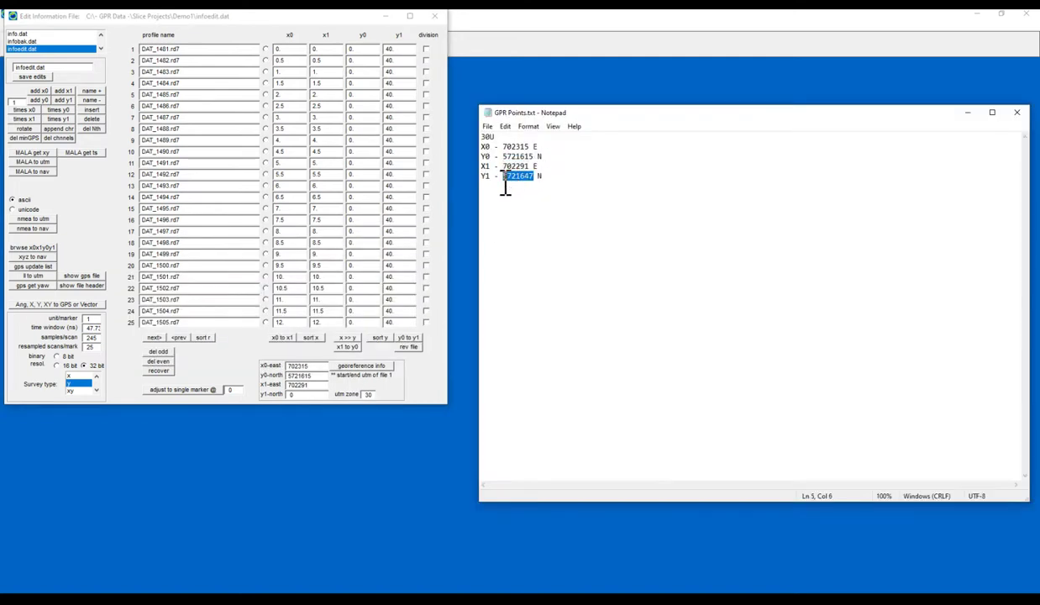
{"action": "left_click", "coordinate": [291, 394]}
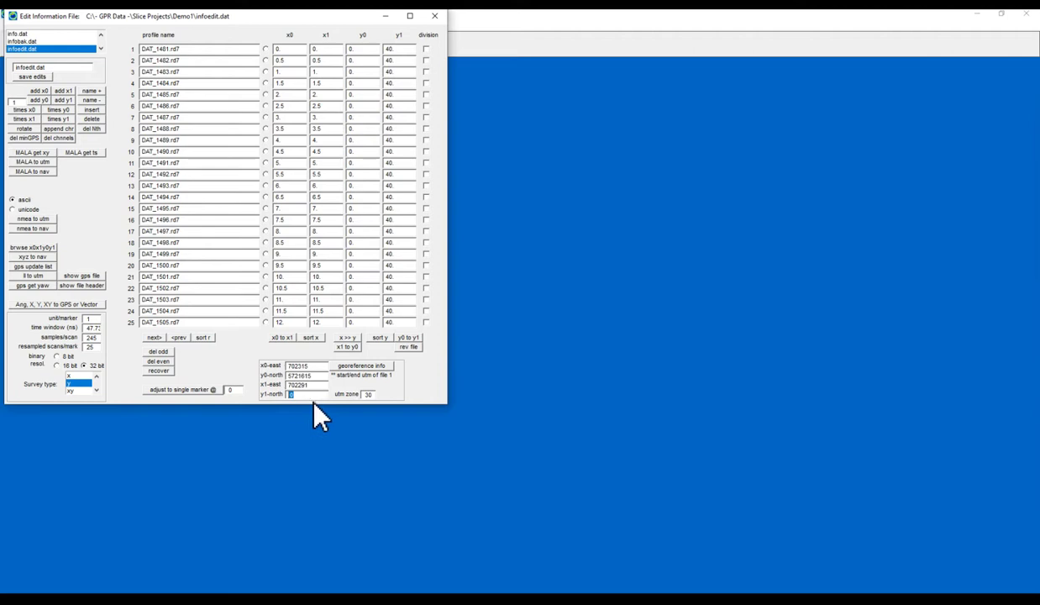
{"action": "key", "text": "ctrl+v"}
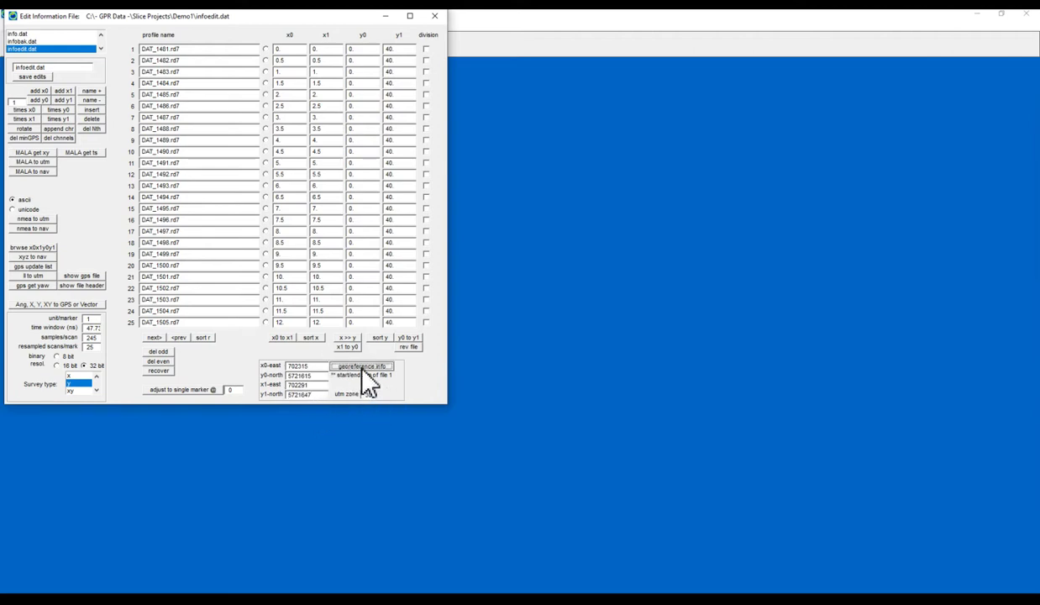
- Georeference the profile information from the entered UTM points, load infoedit-geo.dat and close the information file editor
{"action": "left_click", "coordinate": [363, 367]}
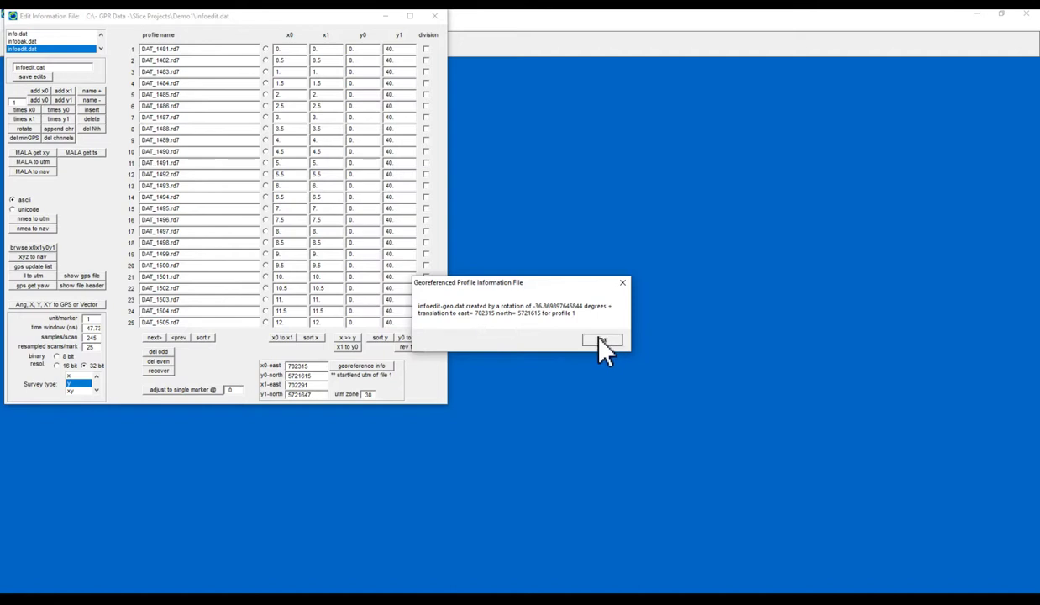
{"action": "left_click", "coordinate": [601, 341]}
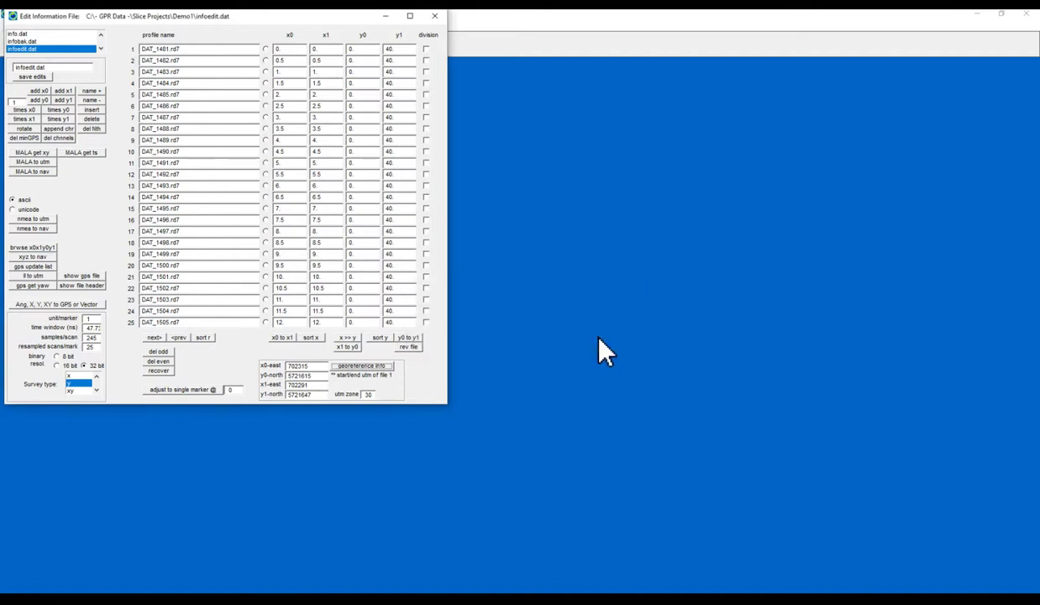
{"action": "left_click", "coordinate": [434, 20]}
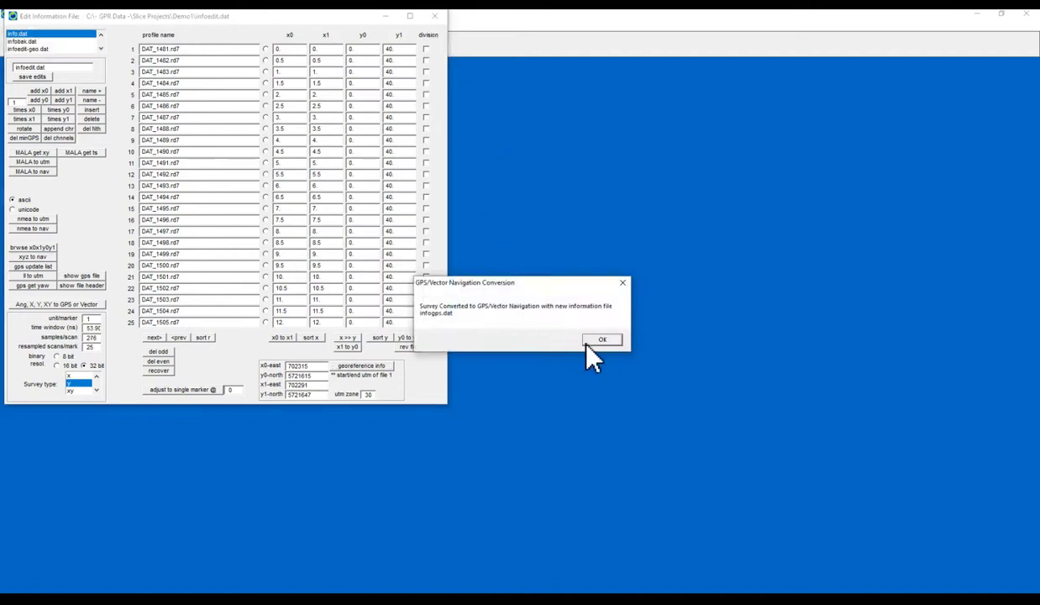
{"action": "left_click", "coordinate": [593, 344]}
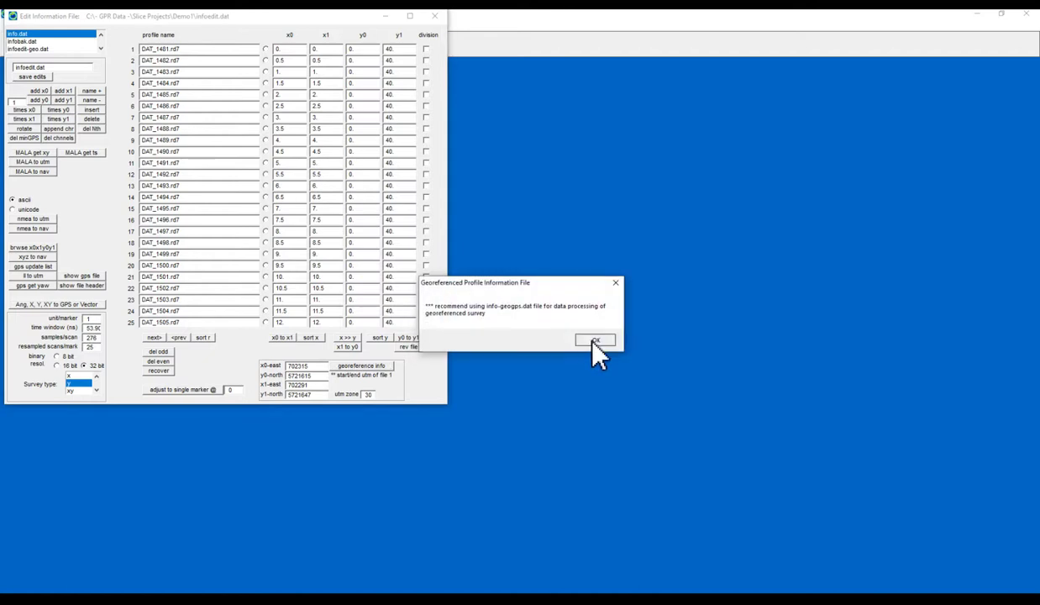
{"action": "left_click", "coordinate": [593, 340]}
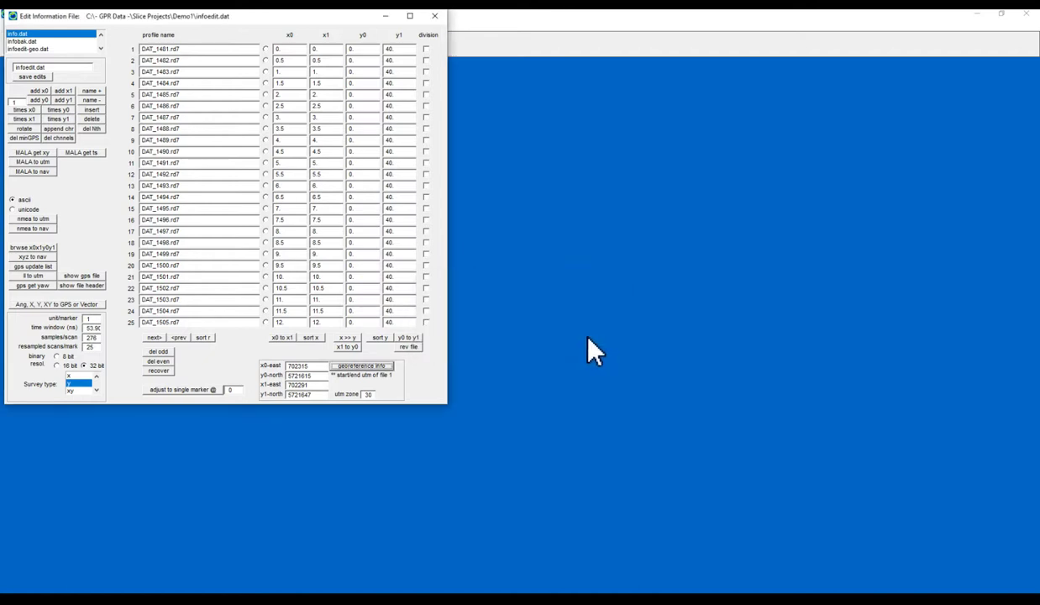
{"action": "left_click", "coordinate": [43, 48]}
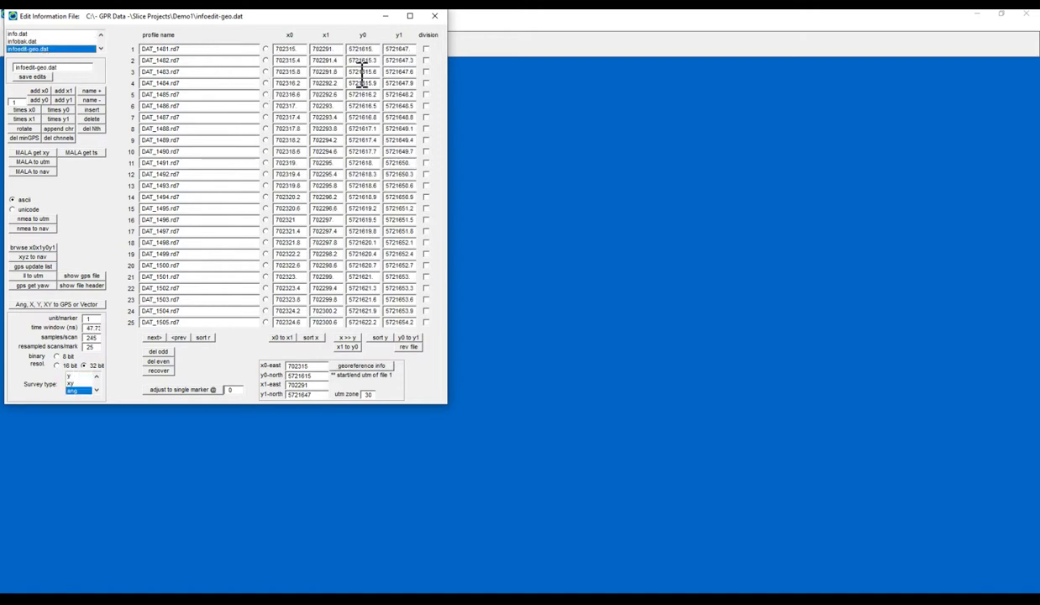
{"action": "left_click", "coordinate": [434, 15]}
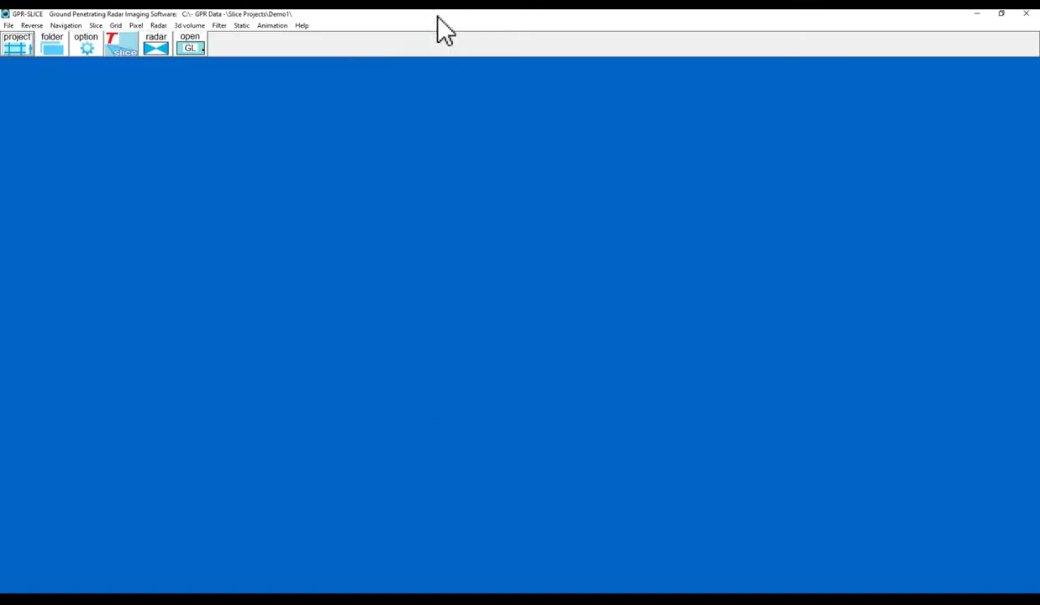
- Apply artificial markers to all georeferenced profiles in Navigation and close it
{"action": "left_click", "coordinate": [66, 25]}
{"action": "left_click", "coordinate": [66, 36]}
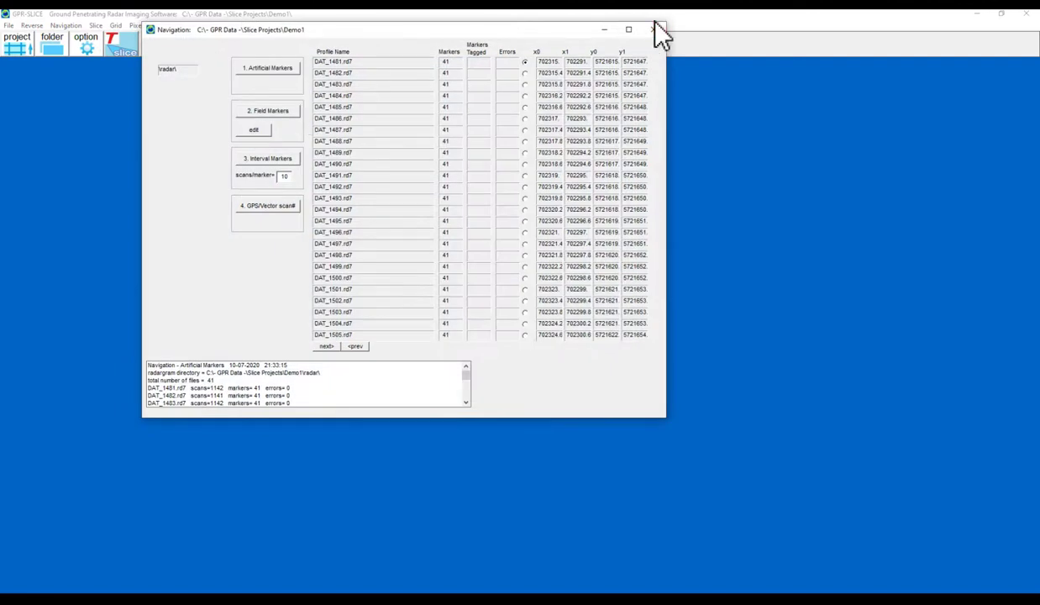
{"action": "left_click", "coordinate": [267, 68]}
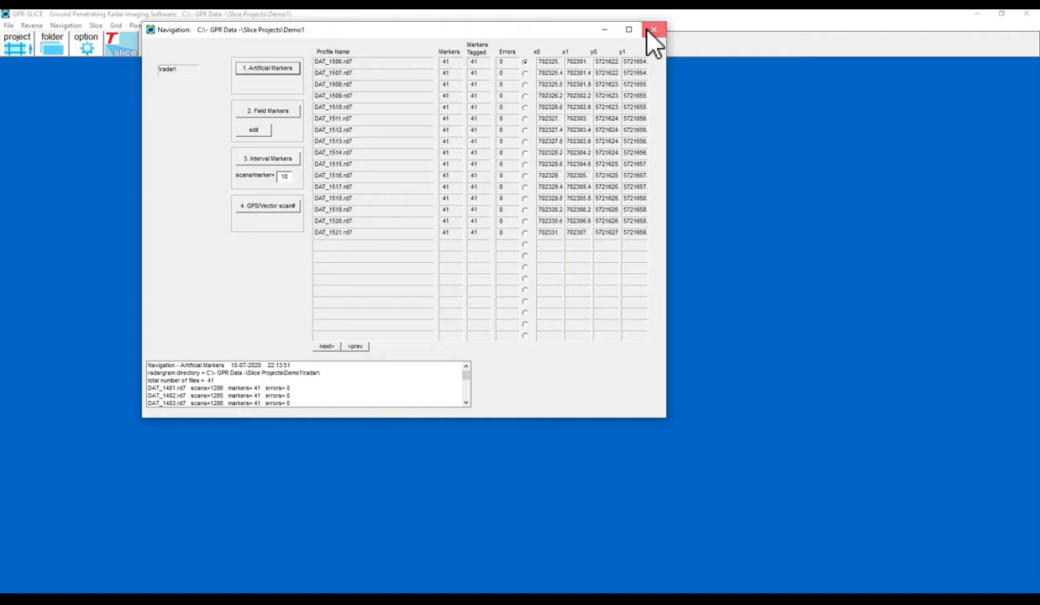
{"action": "left_click", "coordinate": [652, 31]}
- Prefix the slice file identifier with GPS, slice and resample the migrated radargrams, create the XYZ slice files, and close Slice and Resample
{"action": "left_click", "coordinate": [137, 26]}
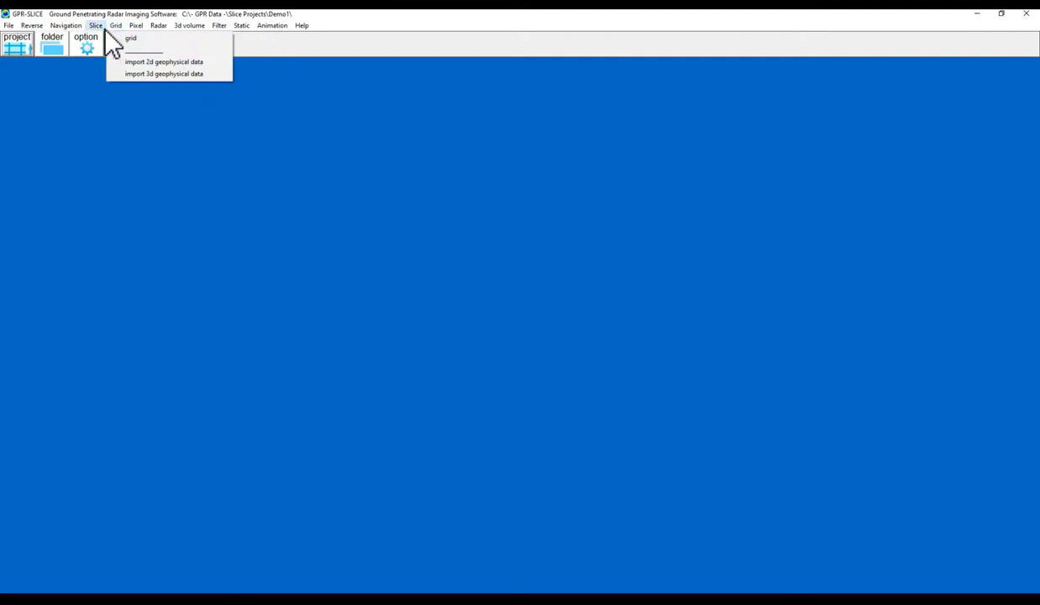
{"action": "left_click", "coordinate": [102, 27]}
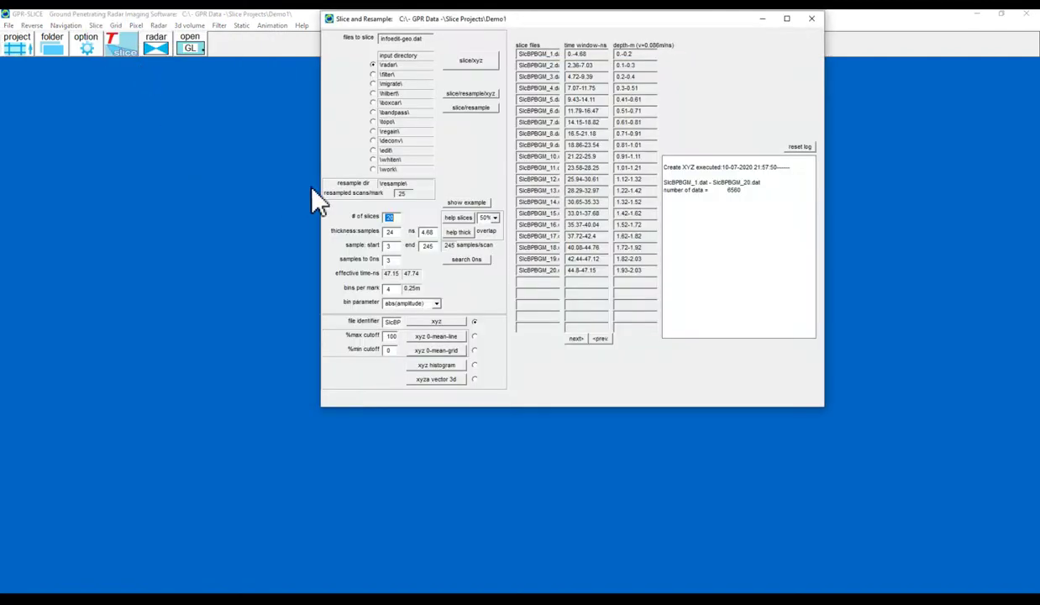
{"action": "left_click", "coordinate": [389, 322]}
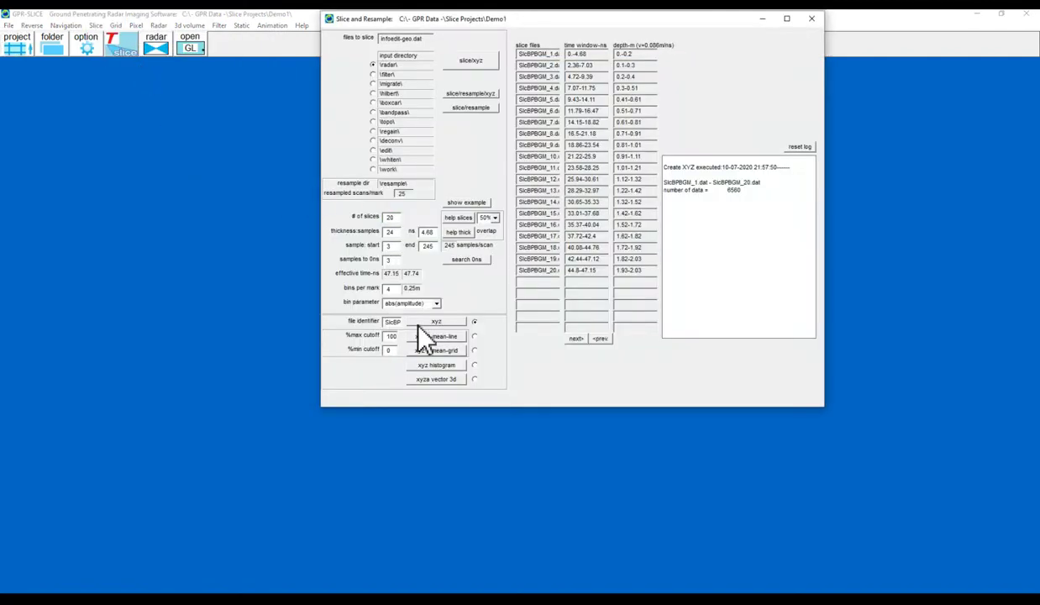
{"action": "type", "text": "GPSS"}
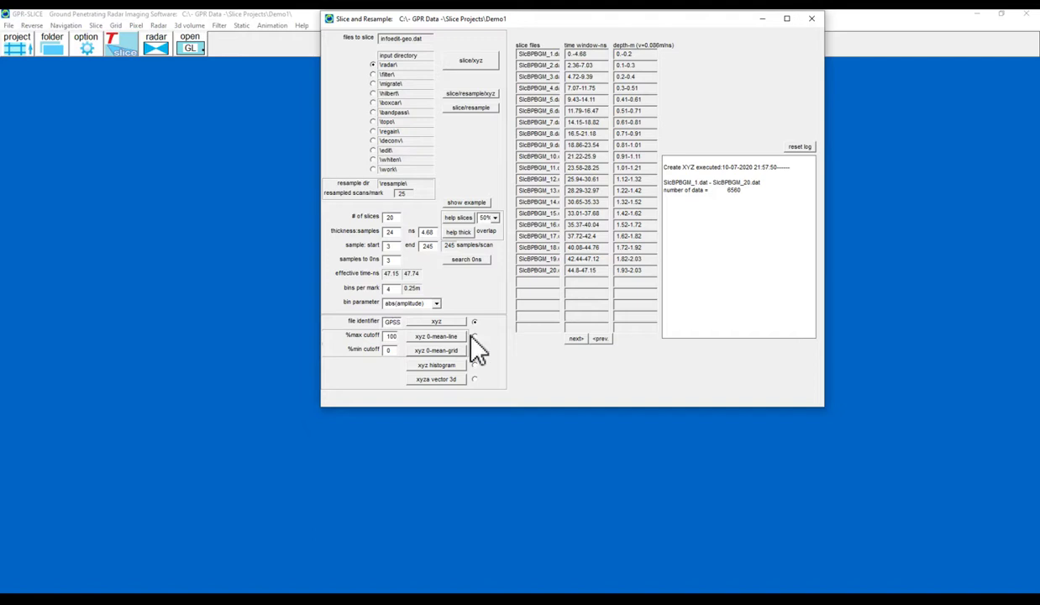
{"action": "left_click", "coordinate": [471, 107]}
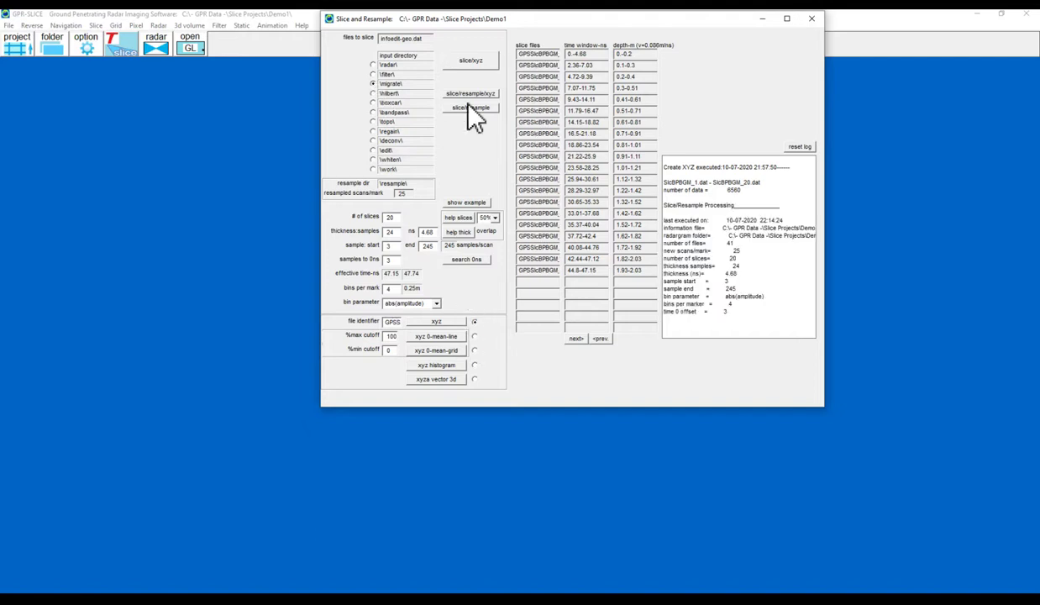
{"action": "left_click", "coordinate": [472, 60]}
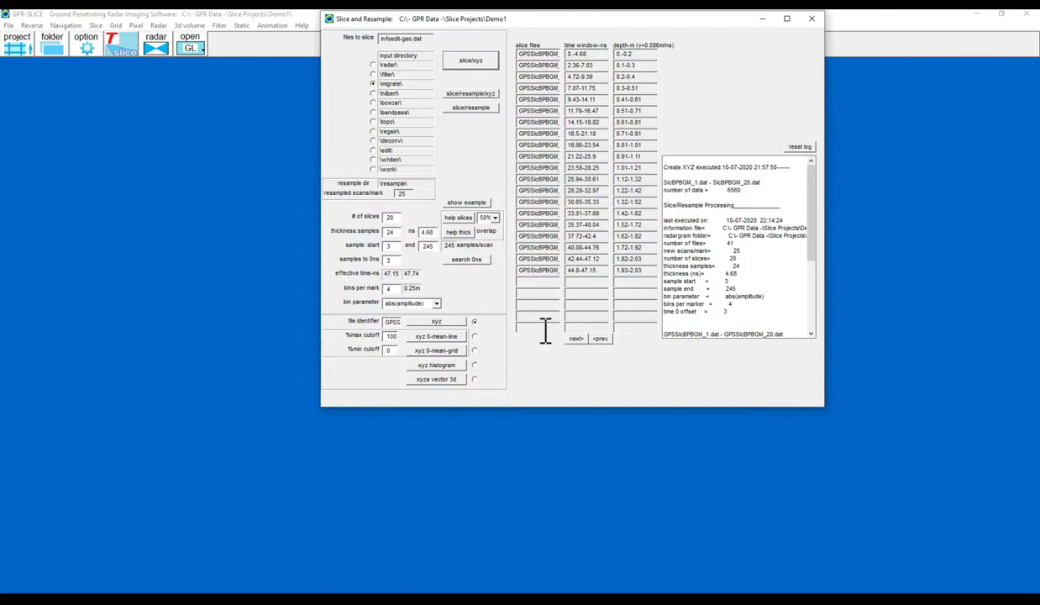
{"action": "left_click", "coordinate": [811, 20]}
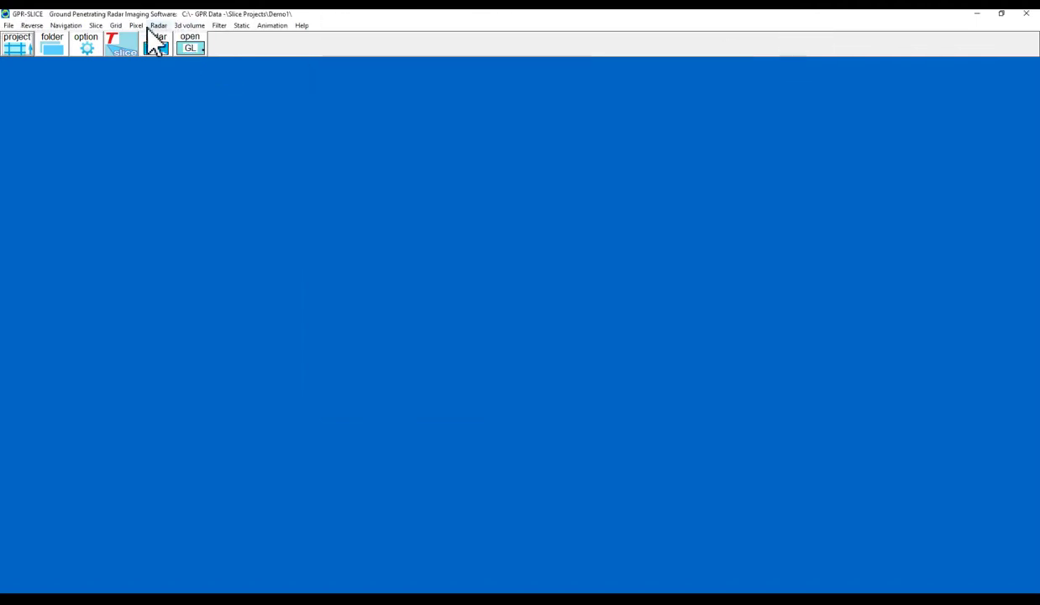
- Grid the gpsslcbpbgm_ slices using the survey's UTM extents and a 0.2 cell size, and close Gridding
{"action": "left_click", "coordinate": [116, 25]}
{"action": "left_click", "coordinate": [156, 52]}
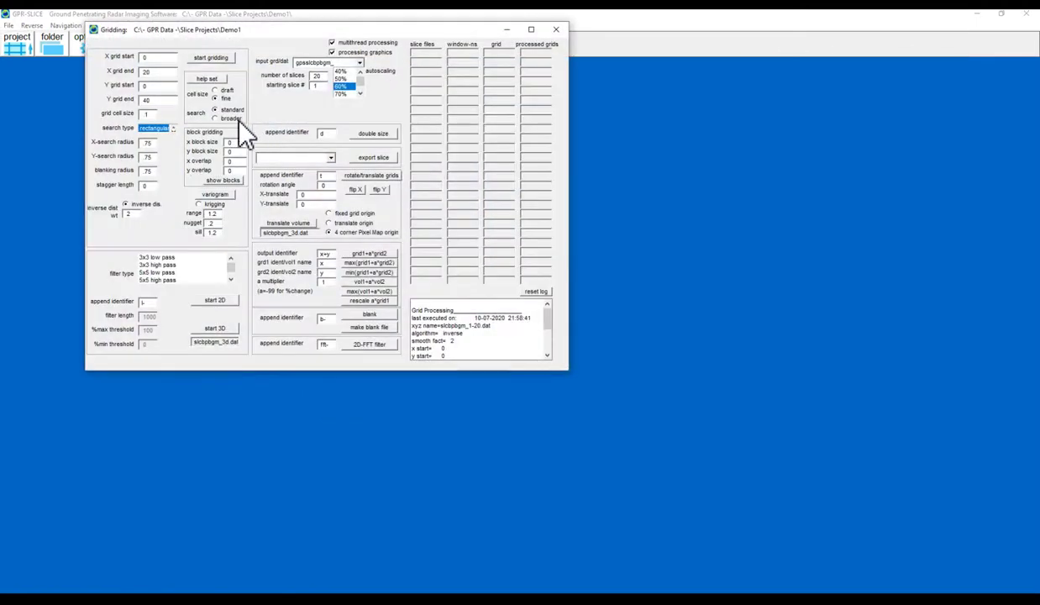
{"action": "left_click", "coordinate": [209, 80]}
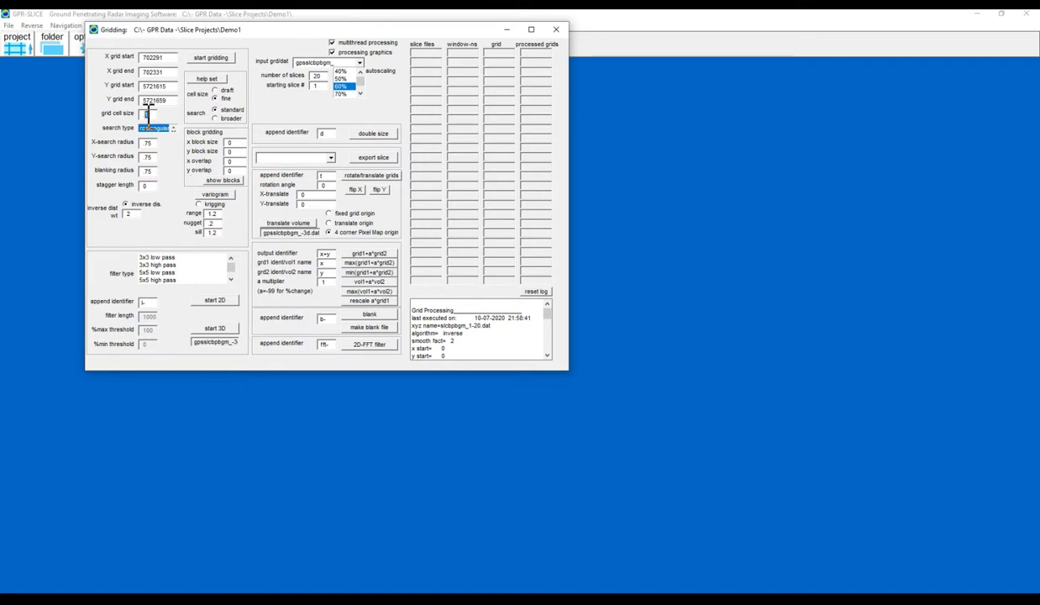
{"action": "type", "text": "2"}
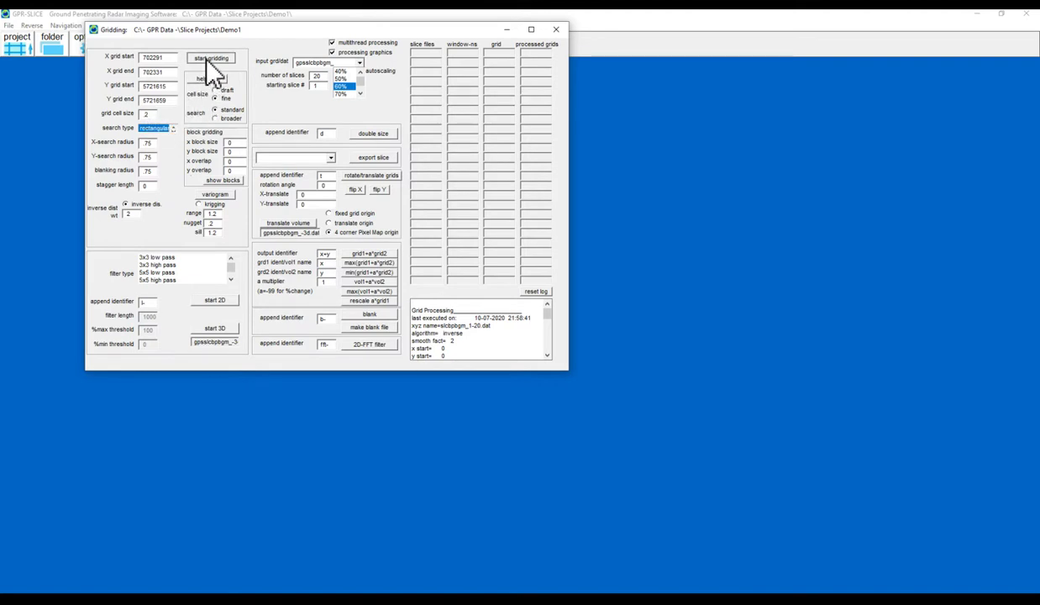
{"action": "left_click", "coordinate": [210, 58]}
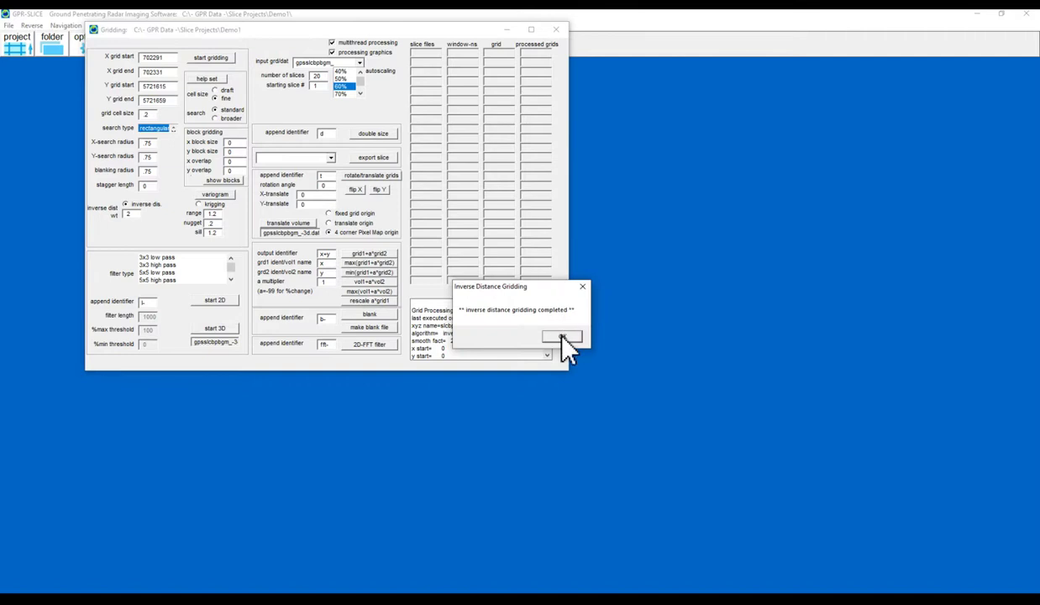
{"action": "left_click", "coordinate": [556, 335]}
{"action": "left_click", "coordinate": [557, 30]}
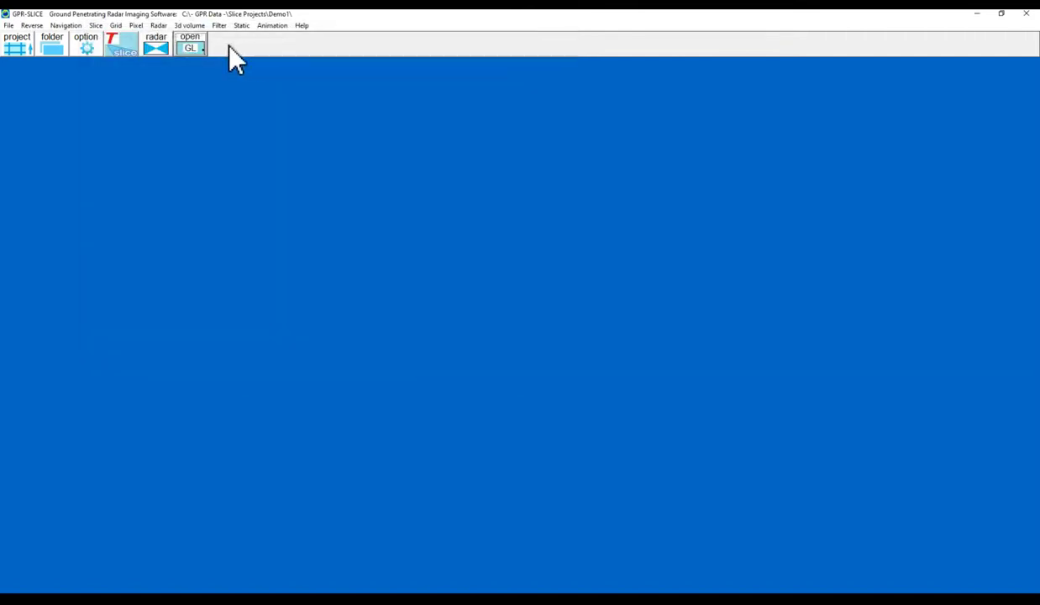
- Interpolate the gpsslcbpbgm_ grids in Pixel Maps with 3 interpolations, compile them into a 3D file, and close Pixel Maps
{"action": "left_click", "coordinate": [135, 25]}
{"action": "left_click", "coordinate": [155, 39]}
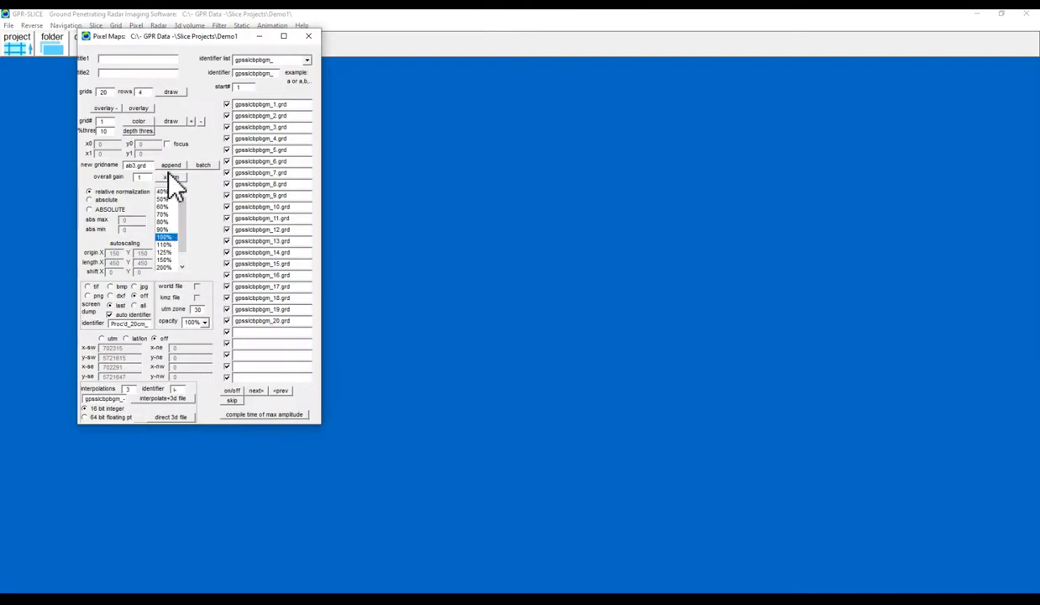
{"action": "left_click", "coordinate": [151, 399]}
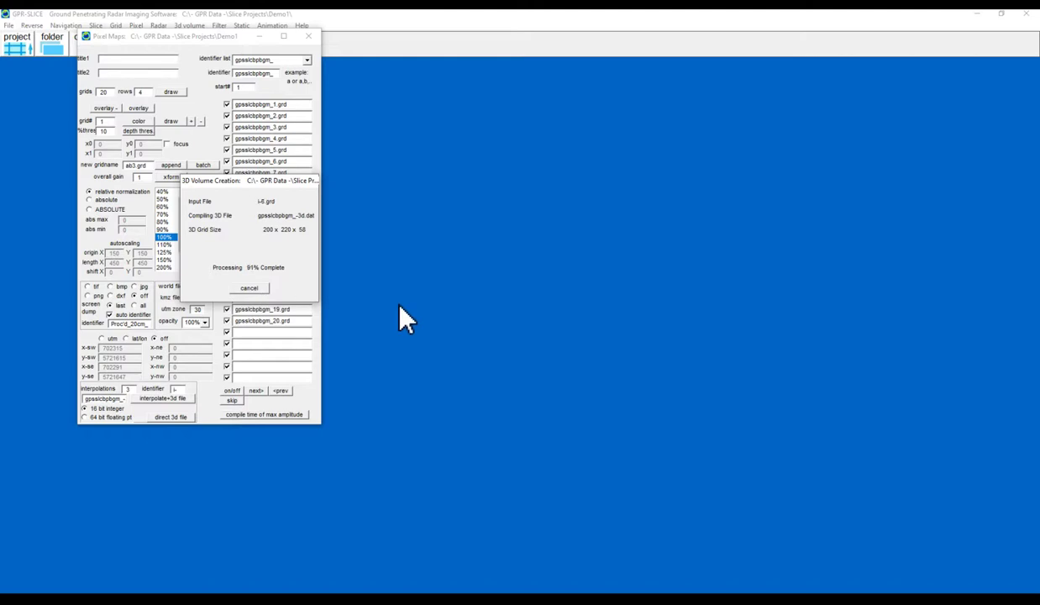
{"action": "left_click", "coordinate": [308, 36]}
- Choose the gpsslcbpbgm_-3d.dat volume and view it in the OpenGL Volume display from an oblique angle
{"action": "left_click", "coordinate": [190, 25]}
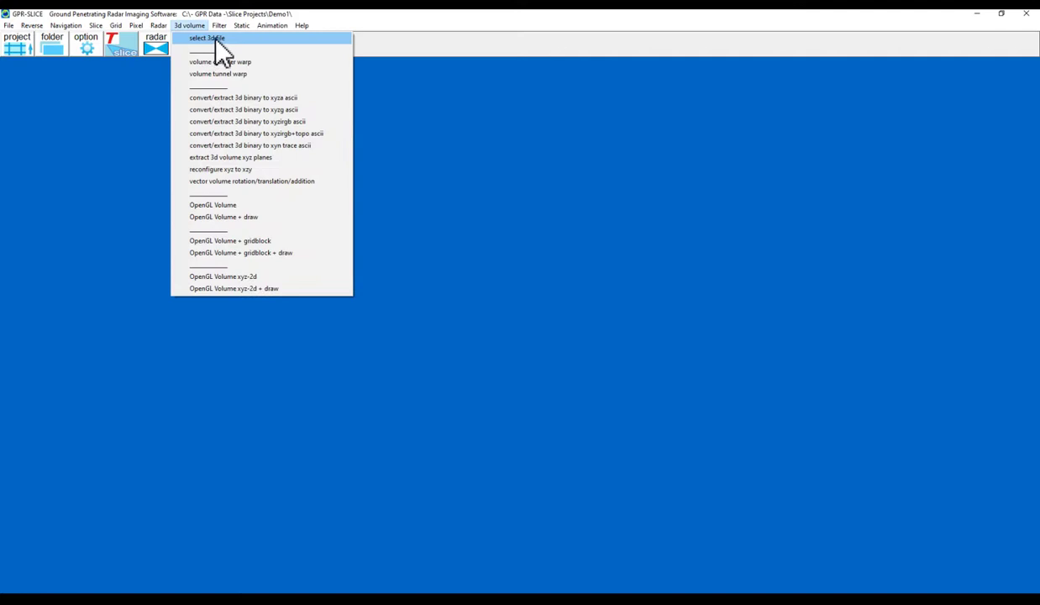
{"action": "left_click", "coordinate": [215, 39]}
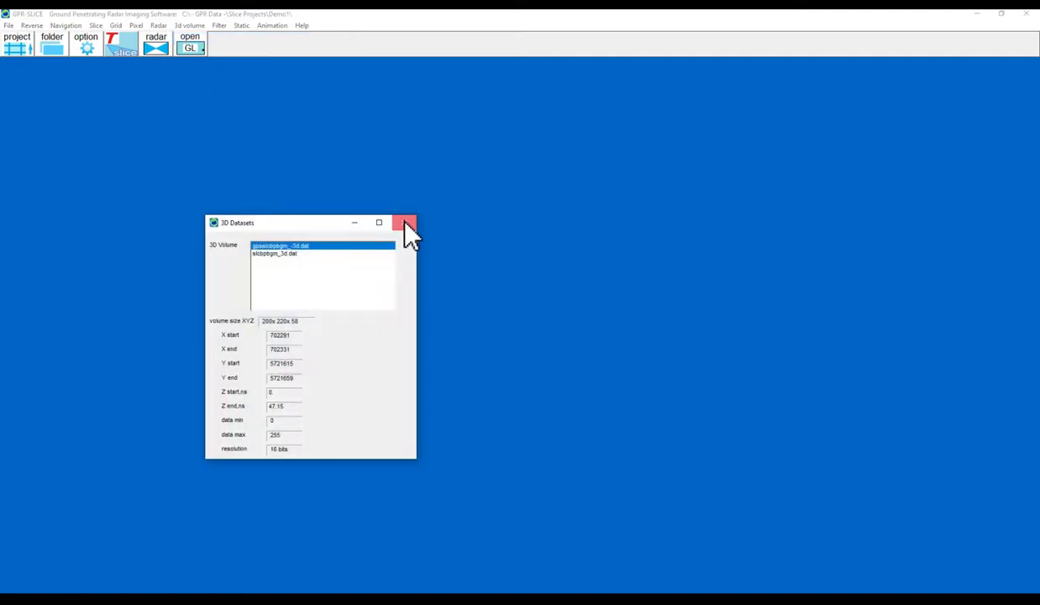
{"action": "left_click", "coordinate": [405, 223]}
{"action": "left_click", "coordinate": [194, 48]}
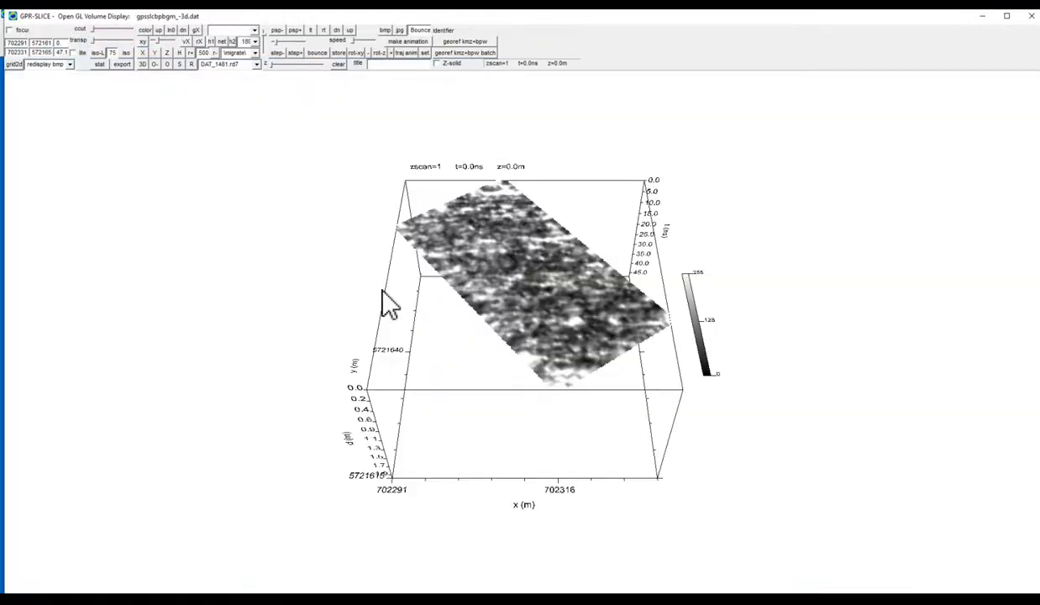
{"action": "left_click_drag", "start_coordinate": [383, 302], "coordinate": [409, 334]}
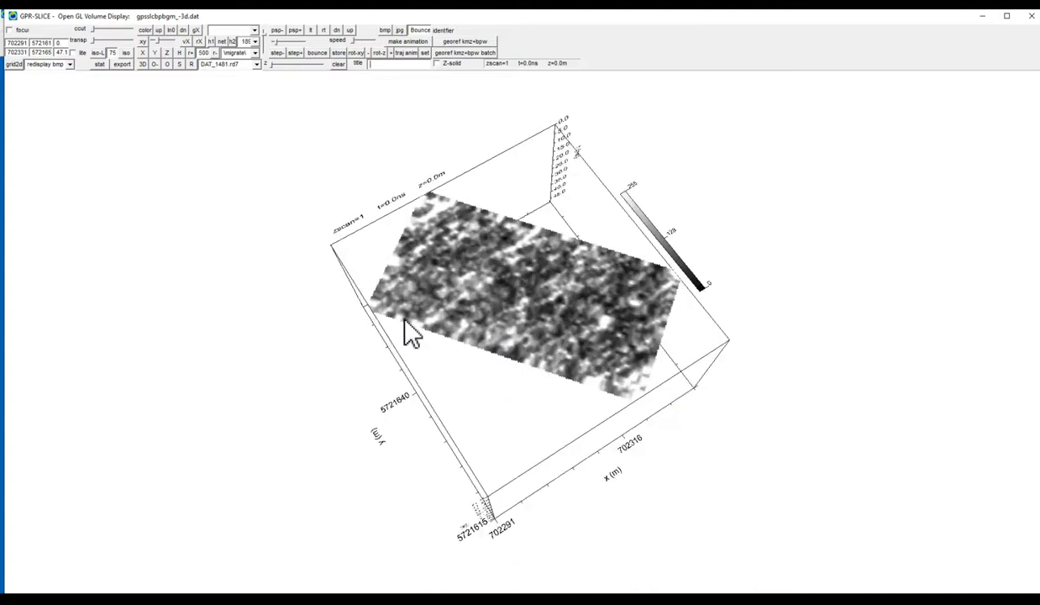
- Set the 2D overlay type to bmp image and fetch the Google satellite map of the survey area
{"action": "left_click", "coordinate": [70, 65]}
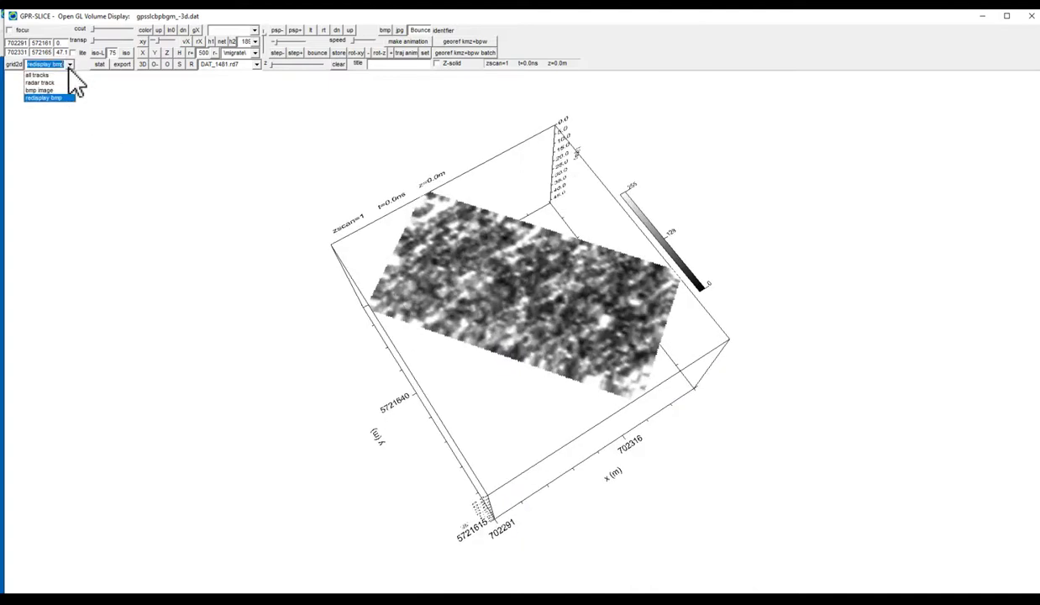
{"action": "left_click", "coordinate": [56, 90]}
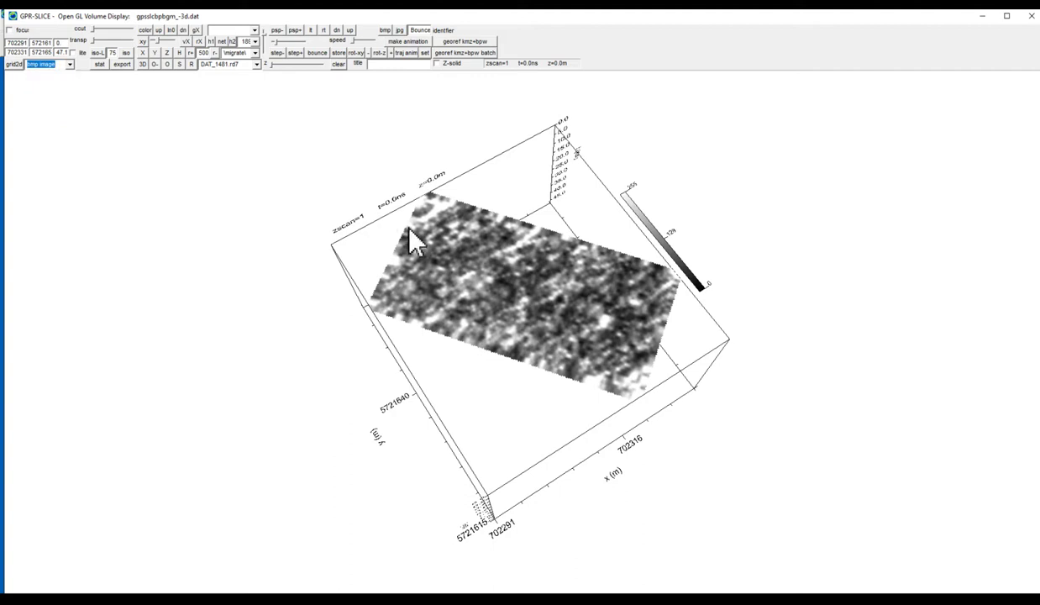
{"action": "left_click", "coordinate": [12, 64]}
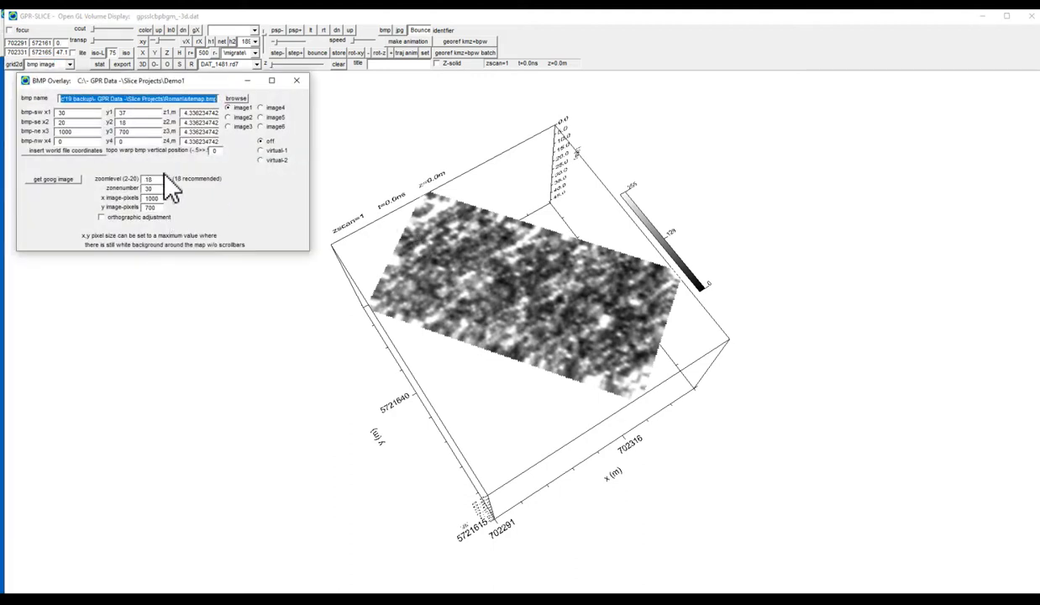
{"action": "left_click", "coordinate": [59, 178]}
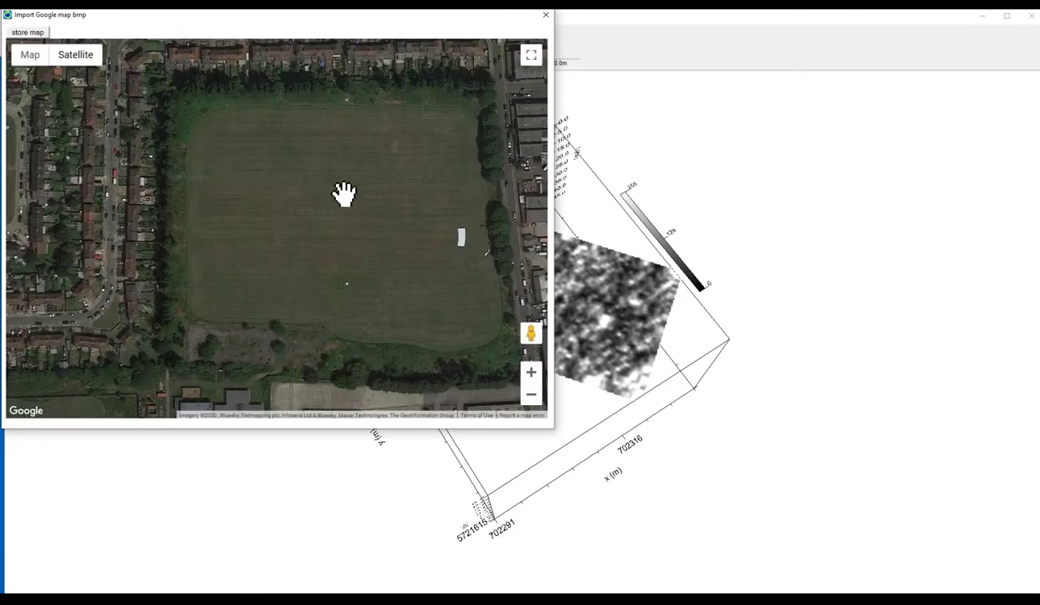
- Widen and shift the satellite map to include the surrounding streets, store it as sitemap.bmp, and apply it as the volume's overlay
{"action": "left_click", "coordinate": [530, 395]}
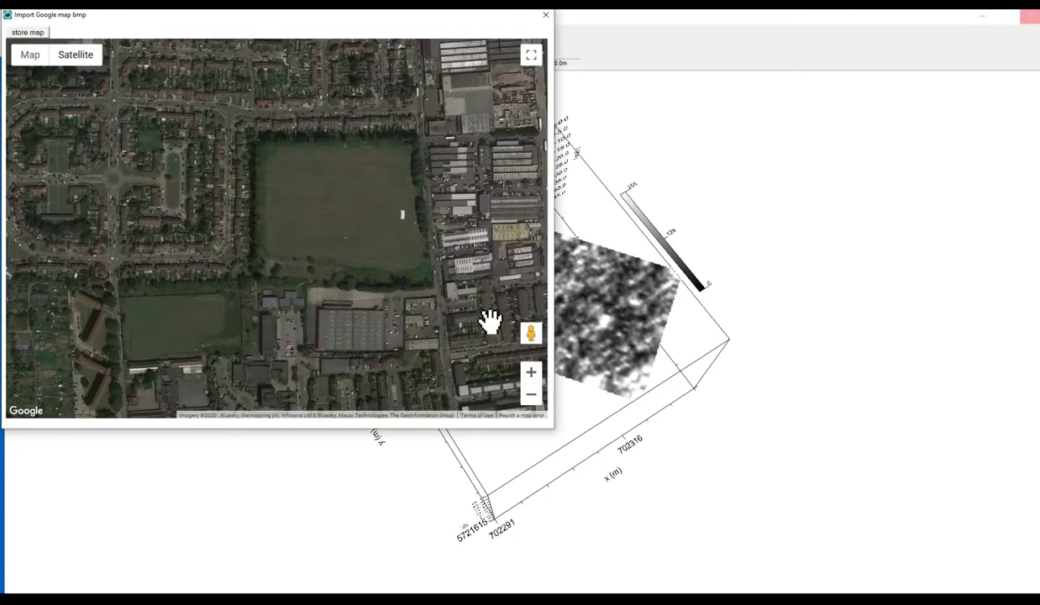
{"action": "left_click_drag", "start_coordinate": [434, 262], "coordinate": [374, 267]}
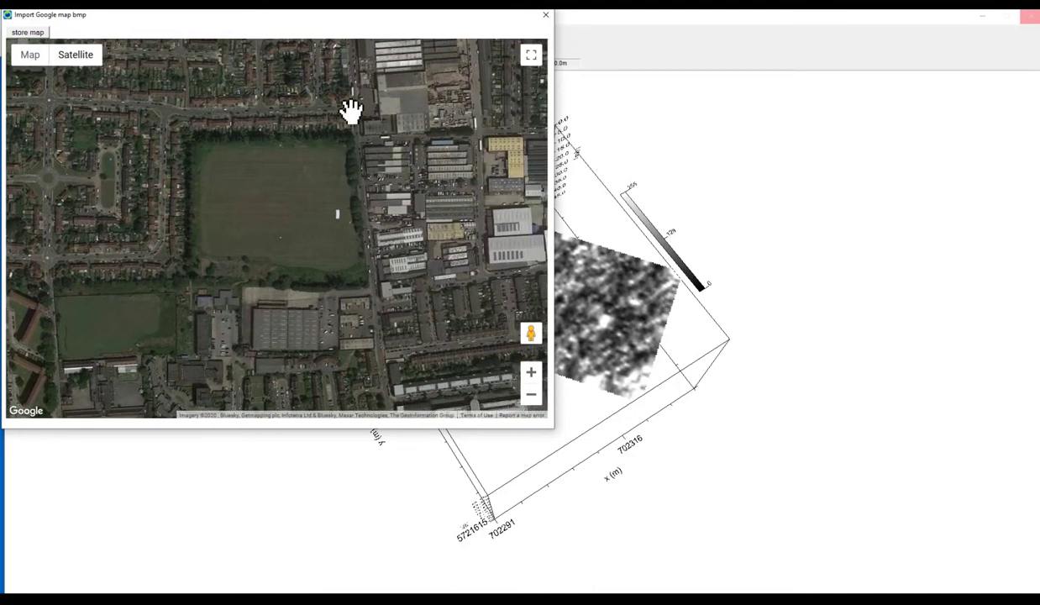
{"action": "left_click", "coordinate": [29, 32]}
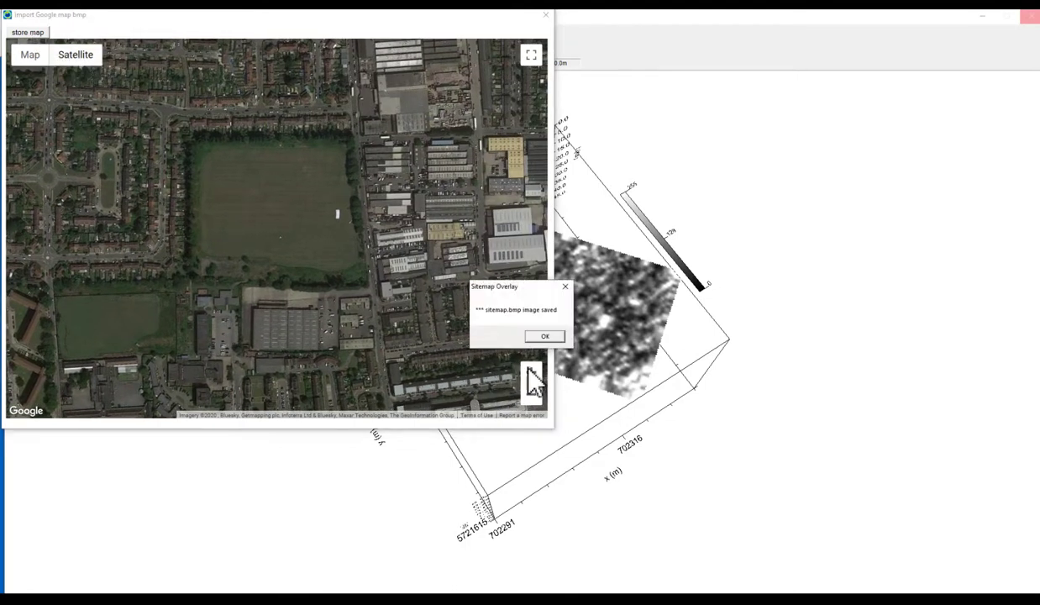
{"action": "left_click", "coordinate": [544, 336]}
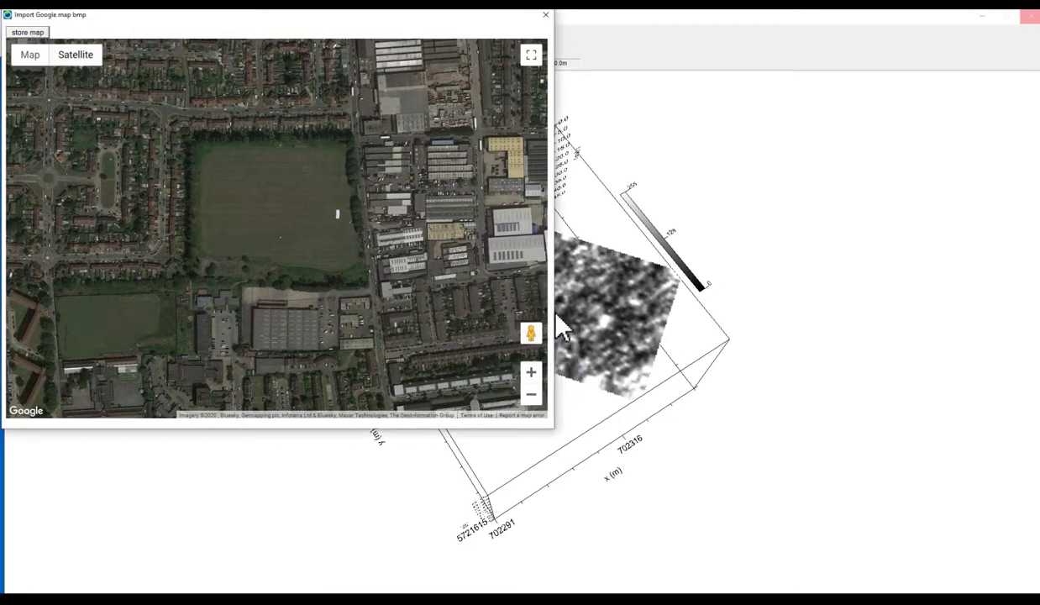
{"action": "left_click", "coordinate": [545, 16]}
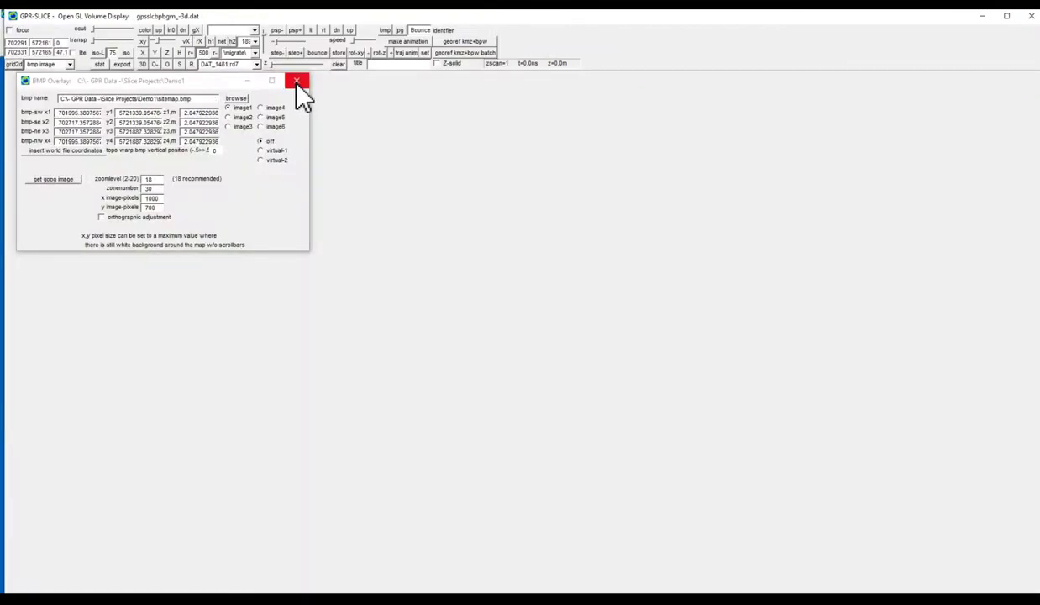
{"action": "left_click", "coordinate": [297, 81]}
- Show the horizontal Z slice over the satellite image and step it down to 0.6 m depth
{"action": "left_click_drag", "start_coordinate": [525, 284], "coordinate": [308, 77]}
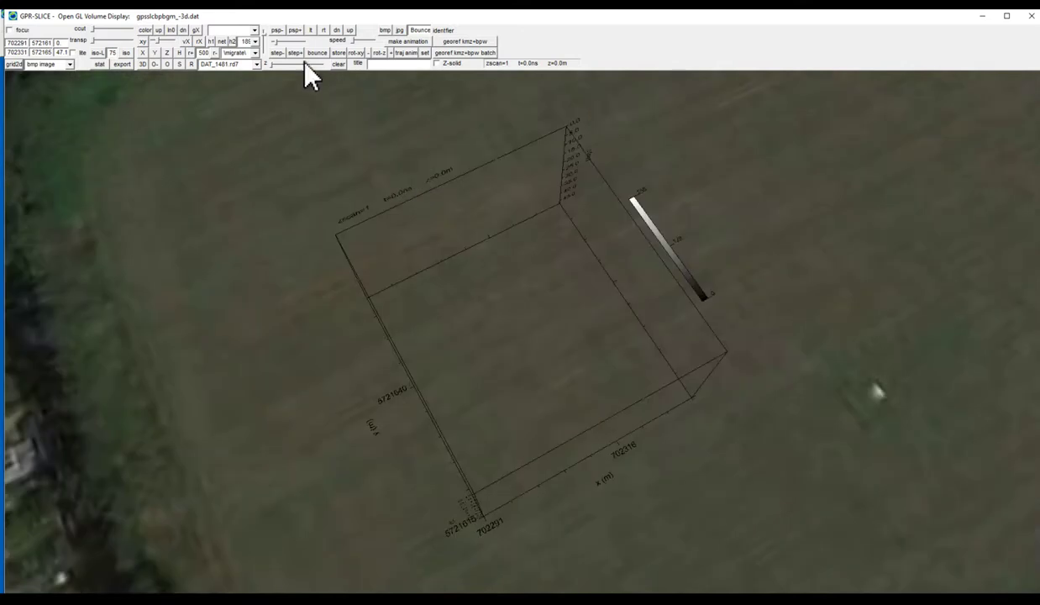
{"action": "left_click", "coordinate": [167, 53]}
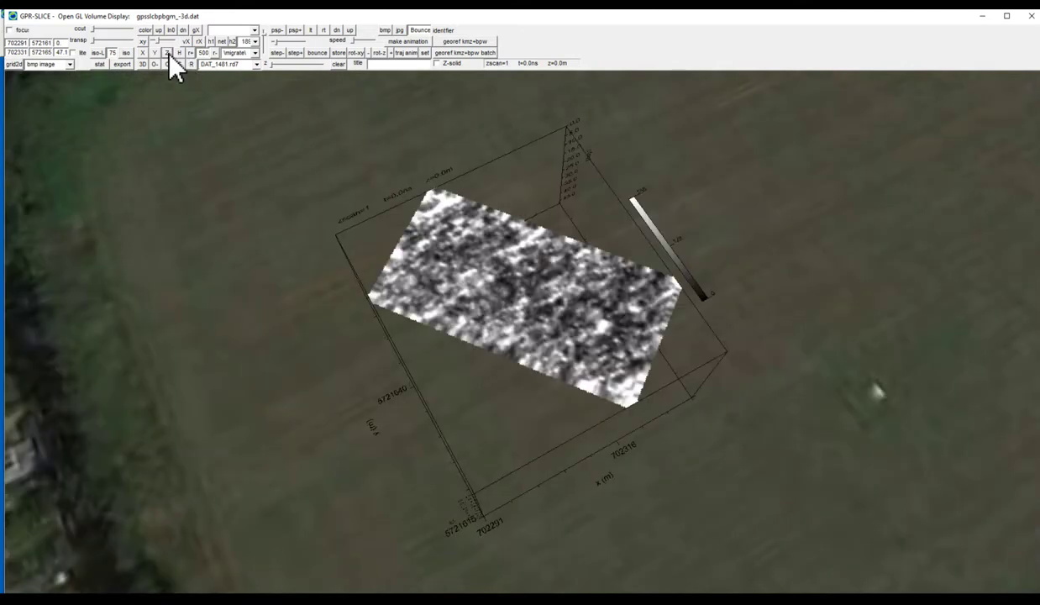
{"action": "left_click_drag", "start_coordinate": [272, 65], "coordinate": [286, 71]}
{"action": "left_click_drag", "start_coordinate": [599, 360], "coordinate": [330, 109]}
{"action": "scroll", "coordinate": [598, 373], "scroll_direction": "down", "scroll_amount": 5}
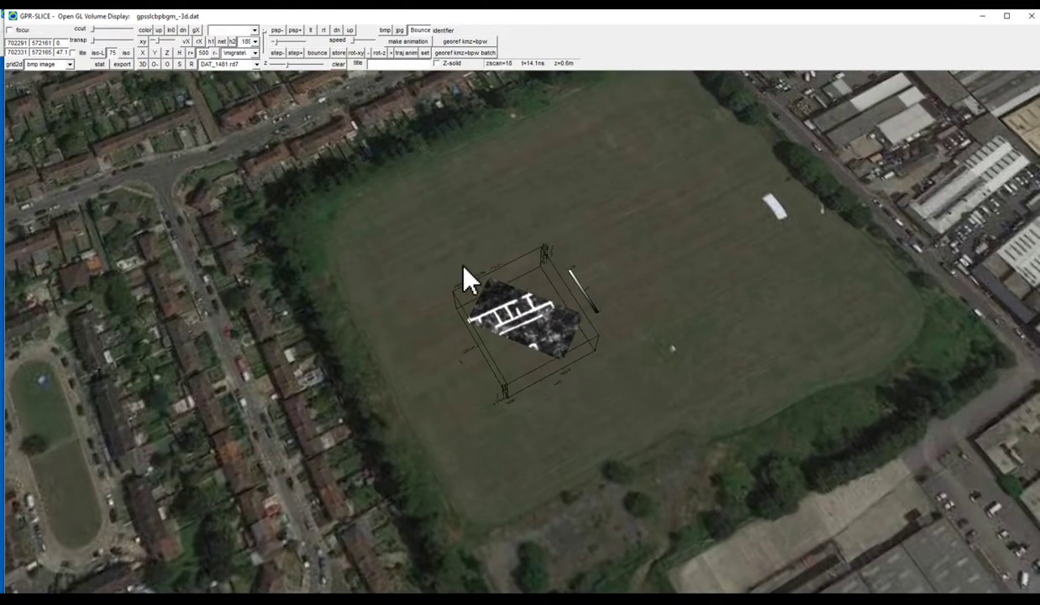
- Set all four corner elevations of the sitemap.bmp overlay, z1 to z4, to 0 m and close the overlay settings
{"action": "left_click", "coordinate": [69, 65]}
{"action": "left_click", "coordinate": [12, 65]}
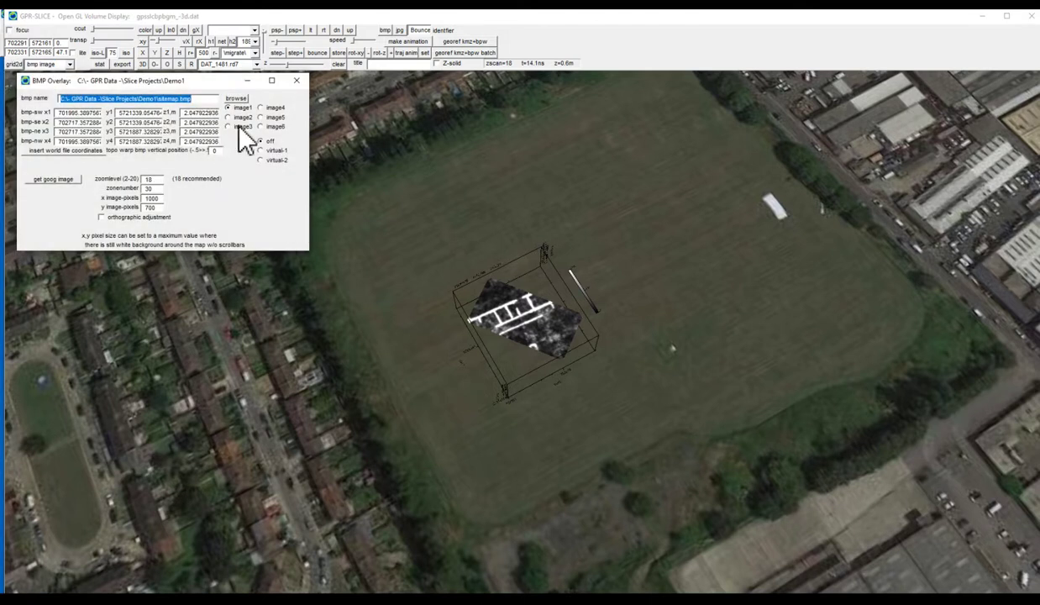
{"action": "left_click_drag", "start_coordinate": [182, 112], "coordinate": [246, 135]}
{"action": "type", "text": "0"}
{"action": "type", "text": "0"}
{"action": "type", "text": "0"}
{"action": "left_click_drag", "start_coordinate": [181, 141], "coordinate": [243, 142]}
{"action": "type", "text": "0"}
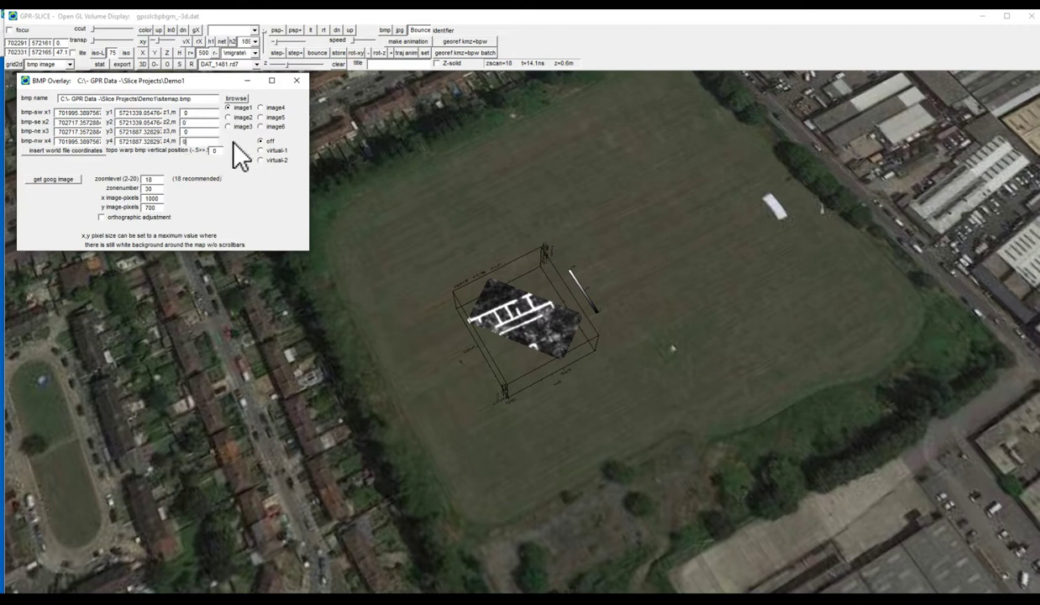
{"action": "left_click", "coordinate": [296, 81]}
- Make the satellite overlay semi-transparent so the volume beneath it shows, and inspect it from a low angle
{"action": "left_click_drag", "start_coordinate": [499, 278], "coordinate": [485, 256]}
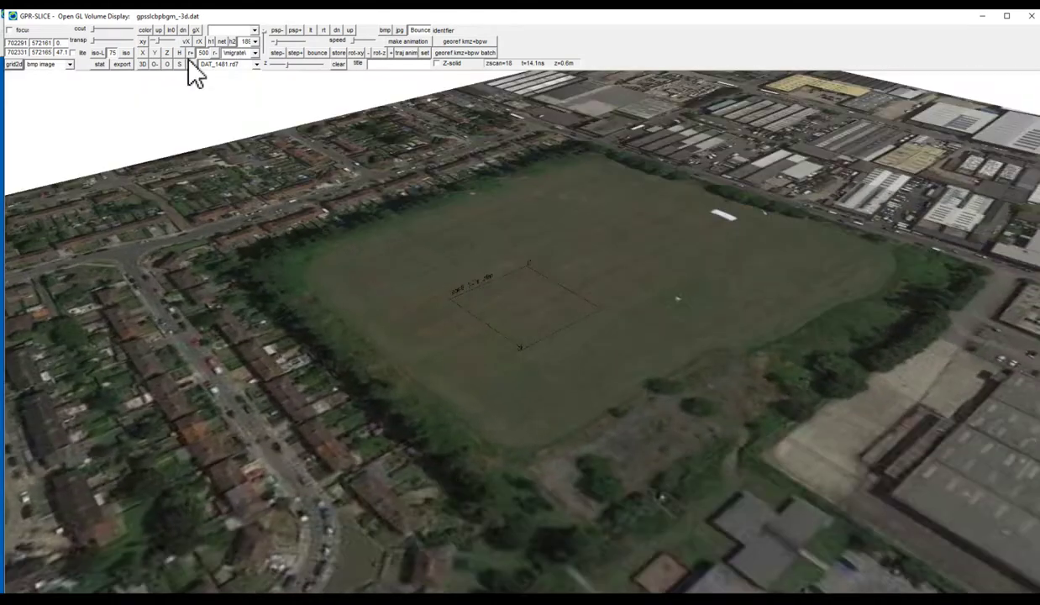
{"action": "left_click", "coordinate": [107, 40]}
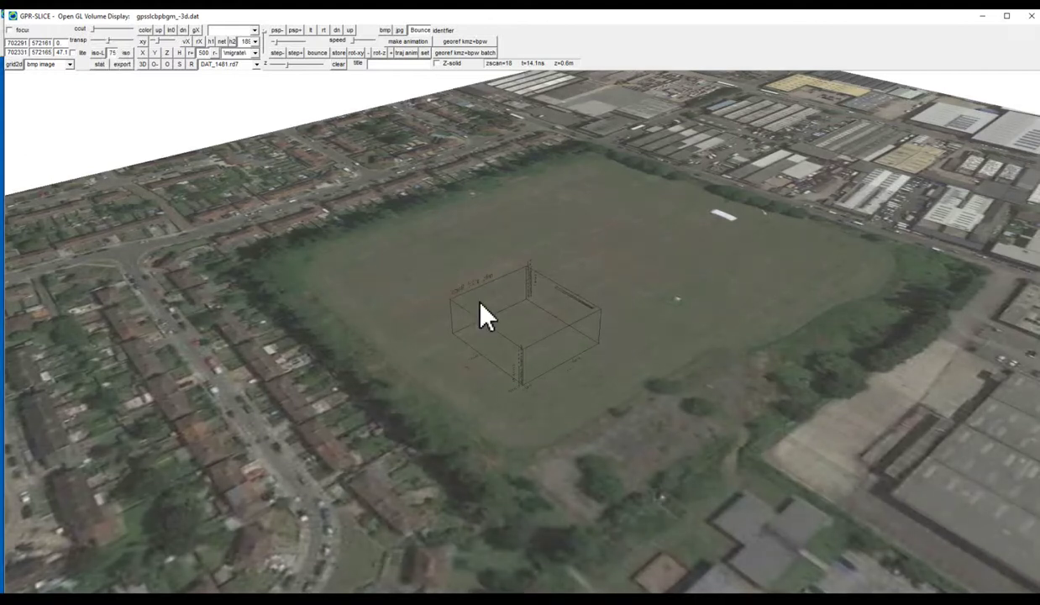
{"action": "mouse_move", "coordinate": [480, 303]}
{"action": "left_mouse_down"}
{"action": "mouse_move", "coordinate": [495, 273]}
{"action": "mouse_move", "coordinate": [495, 309]}
{"action": "left_mouse_up"}
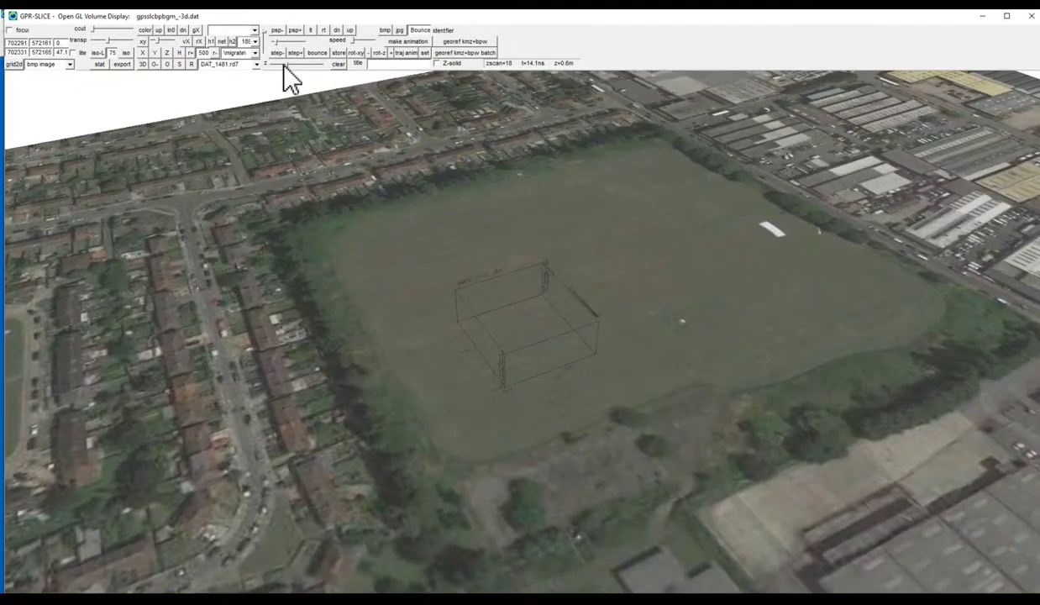
- Show the horizontal Z slice beneath the satellite overlay at the lowest transparency setting and step it down to 1.0 m depth
{"action": "left_click", "coordinate": [168, 54]}
{"action": "left_click_drag", "start_coordinate": [555, 320], "coordinate": [532, 340]}
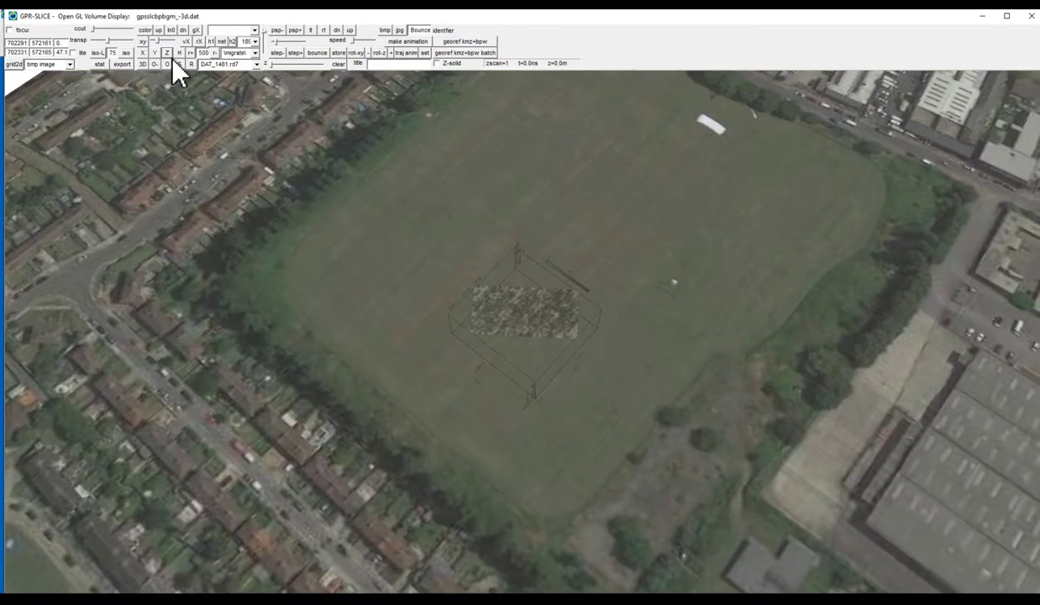
{"action": "left_click_drag", "start_coordinate": [106, 45], "coordinate": [94, 47]}
{"action": "left_click", "coordinate": [92, 40]}
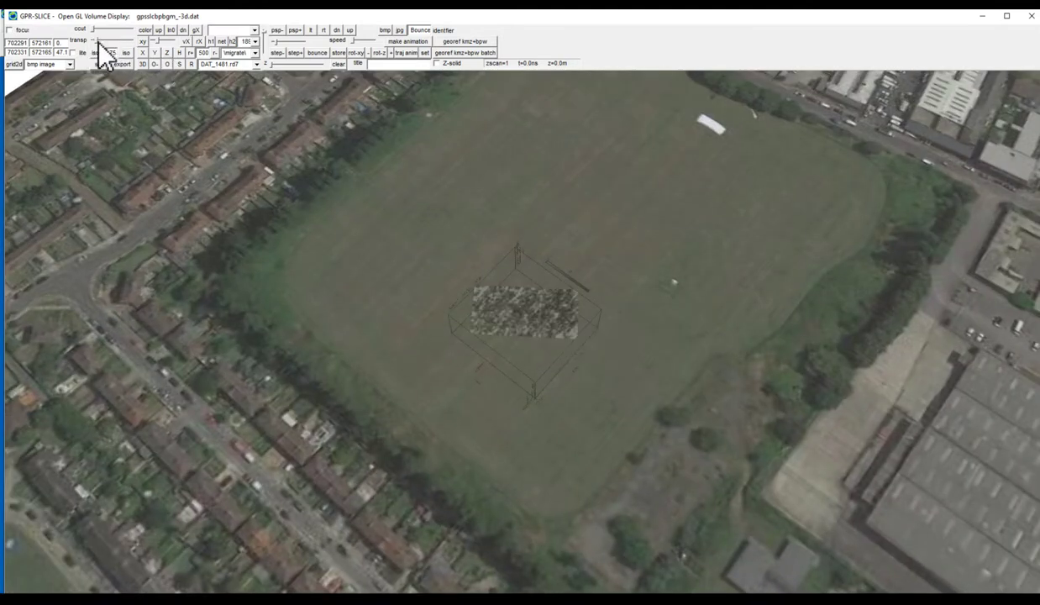
{"action": "left_click_drag", "start_coordinate": [543, 376], "coordinate": [512, 281]}
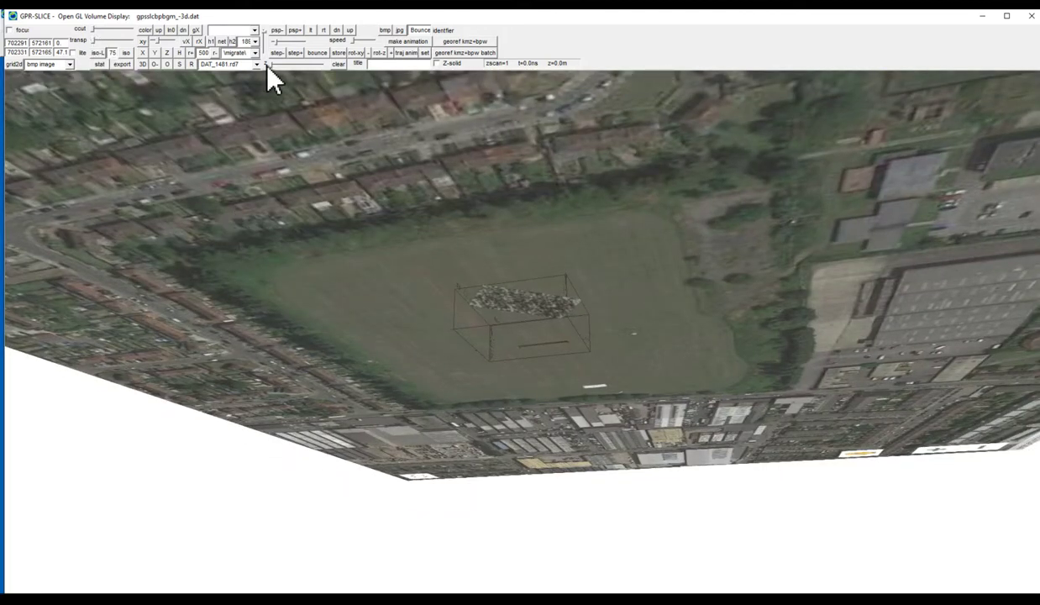
{"action": "left_click_drag", "start_coordinate": [277, 65], "coordinate": [296, 67]}
{"action": "left_click_drag", "start_coordinate": [487, 274], "coordinate": [605, 425]}
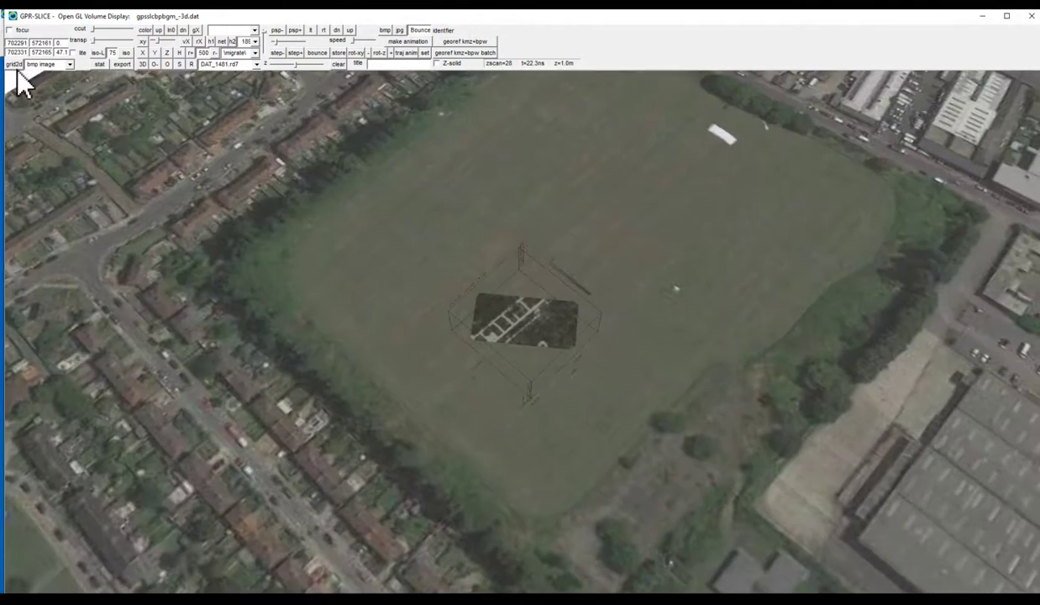
- Switch the satellite overlay to the virtual-1 mode and close the overlay settings to view the volume as an open pit
{"action": "left_click", "coordinate": [14, 65]}
{"action": "left_click", "coordinate": [259, 150]}
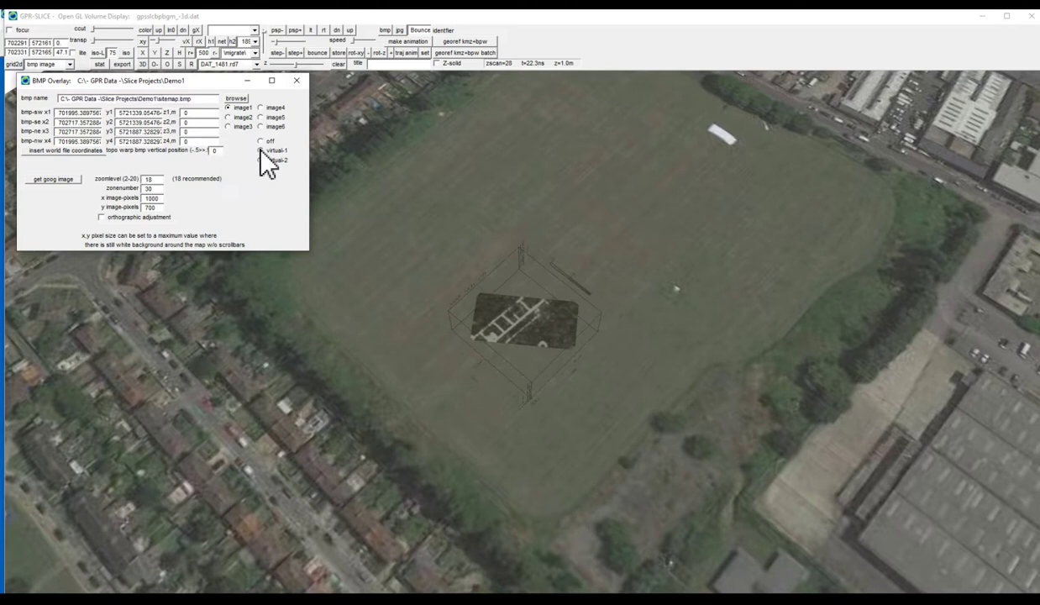
{"action": "left_click", "coordinate": [297, 81]}
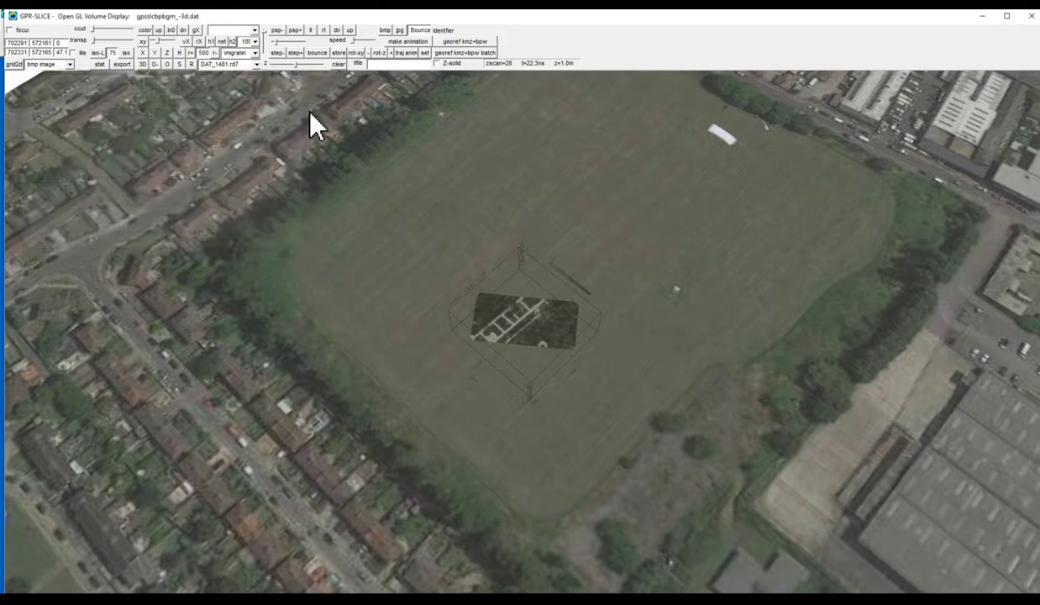
{"action": "left_click_drag", "start_coordinate": [524, 332], "coordinate": [590, 340]}
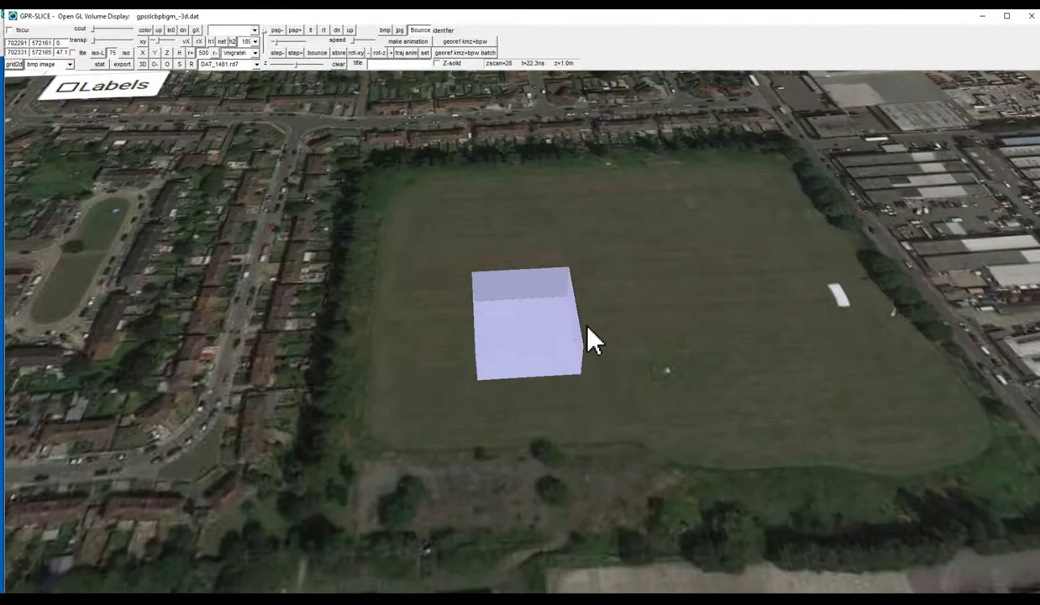
{"action": "left_click", "coordinate": [87, 41]}
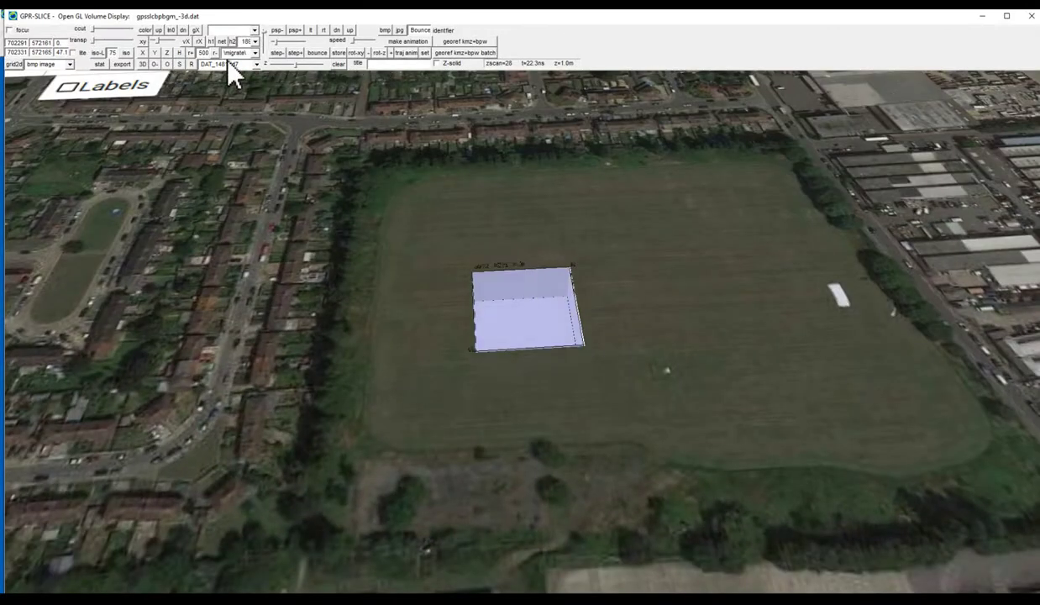
- Show the horizontal Z slice inside the virtual pit, step it down to 1.1 m depth, and inspect it up close
{"action": "left_click", "coordinate": [167, 53]}
{"action": "left_click_drag", "start_coordinate": [503, 298], "coordinate": [484, 273]}
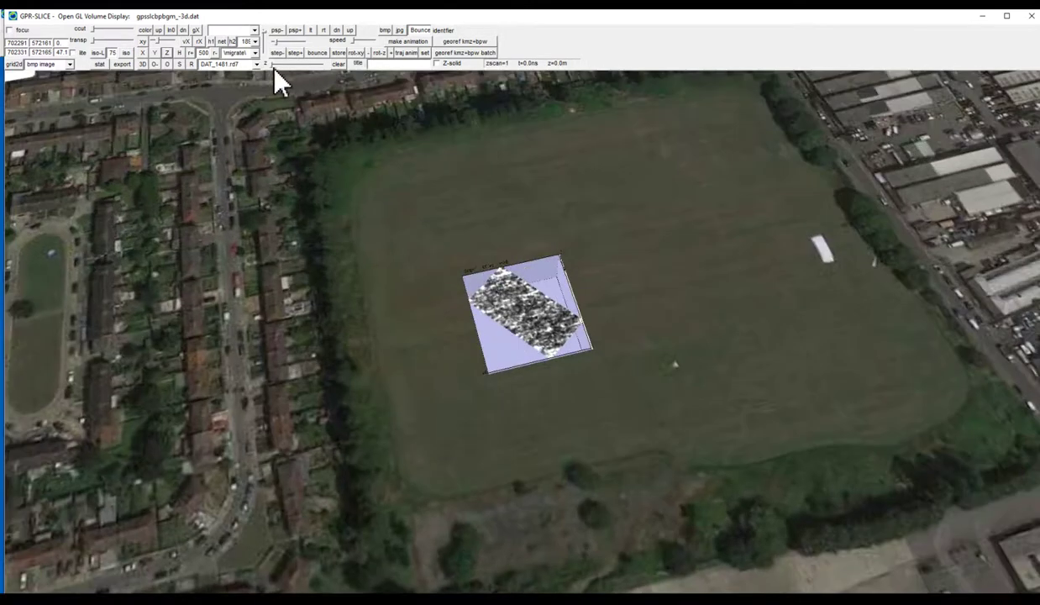
{"action": "left_click_drag", "start_coordinate": [265, 63], "coordinate": [299, 64]}
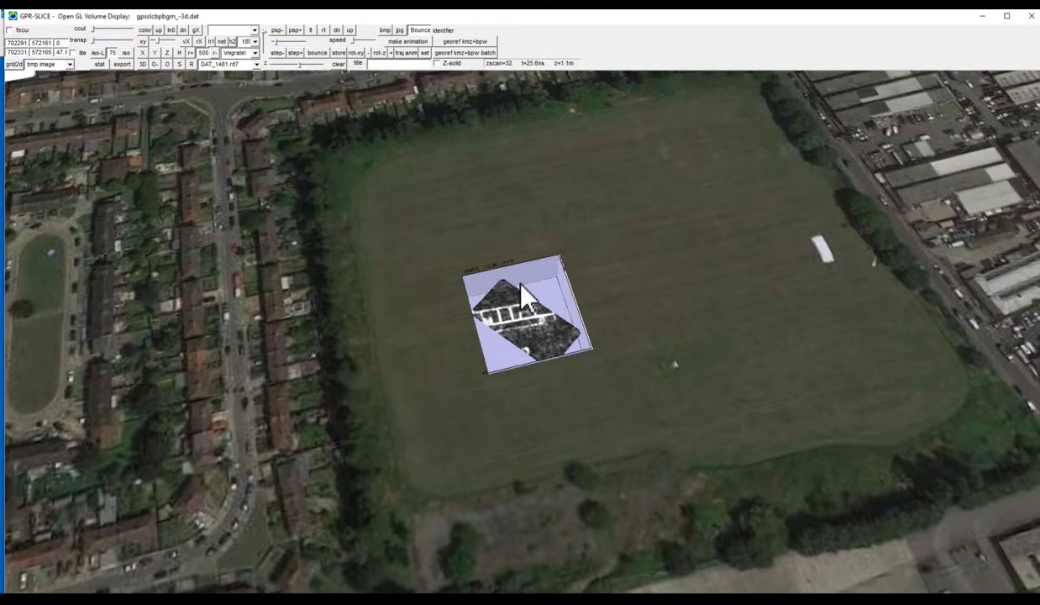
{"action": "mouse_move", "coordinate": [521, 285]}
{"action": "left_mouse_down"}
{"action": "mouse_move", "coordinate": [529, 306]}
{"action": "mouse_move", "coordinate": [523, 285]}
{"action": "mouse_move", "coordinate": [517, 301]}
{"action": "left_mouse_up"}
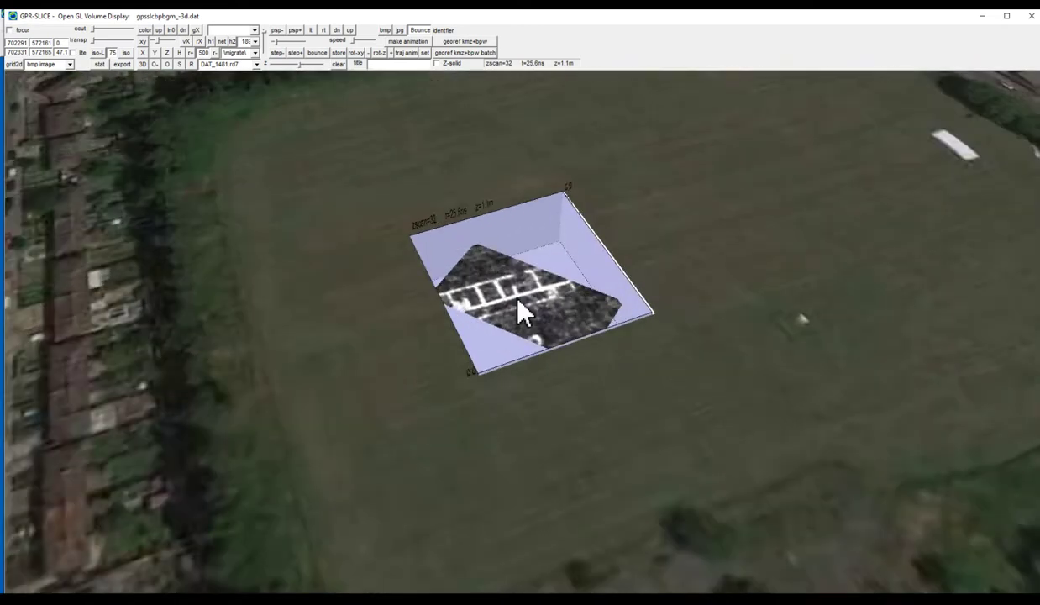
- Render the GPR volume as a lit isosurface inside the virtual pit, inspect it, and close the volume display
{"action": "left_click", "coordinate": [98, 52]}
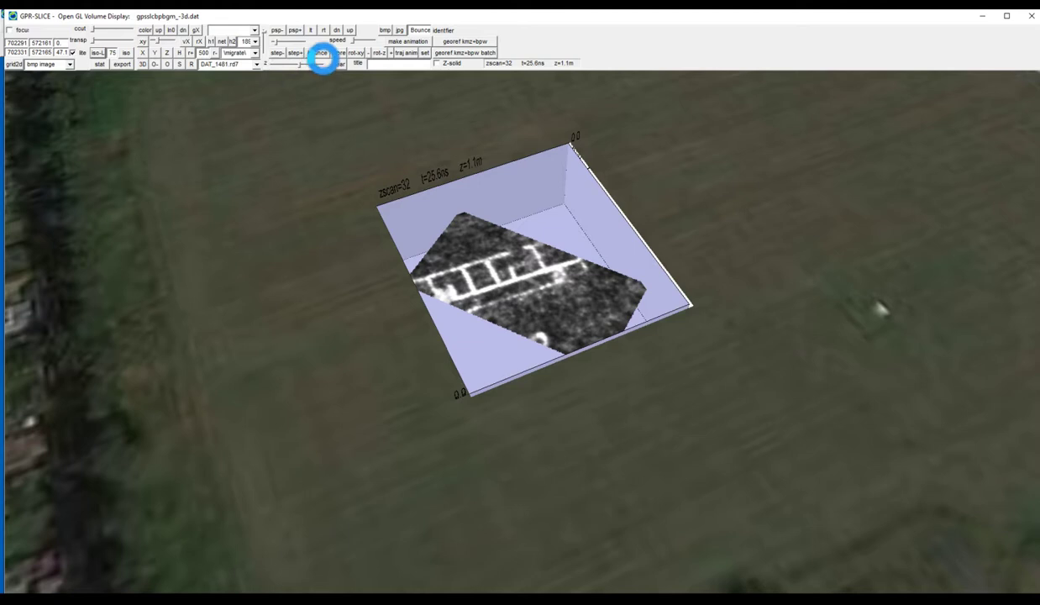
{"action": "left_click", "coordinate": [336, 53]}
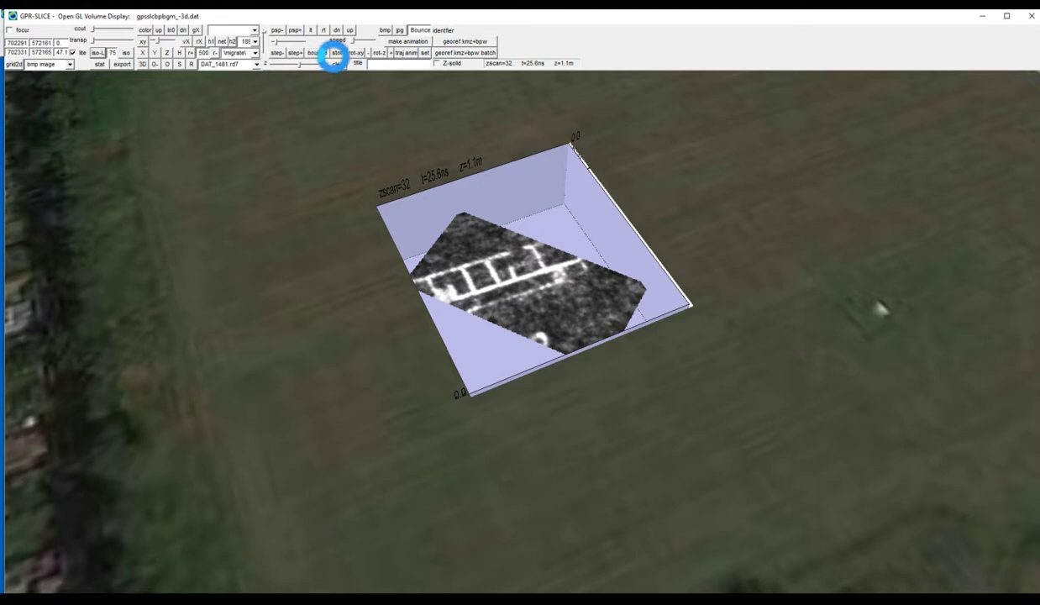
{"action": "left_click", "coordinate": [264, 32]}
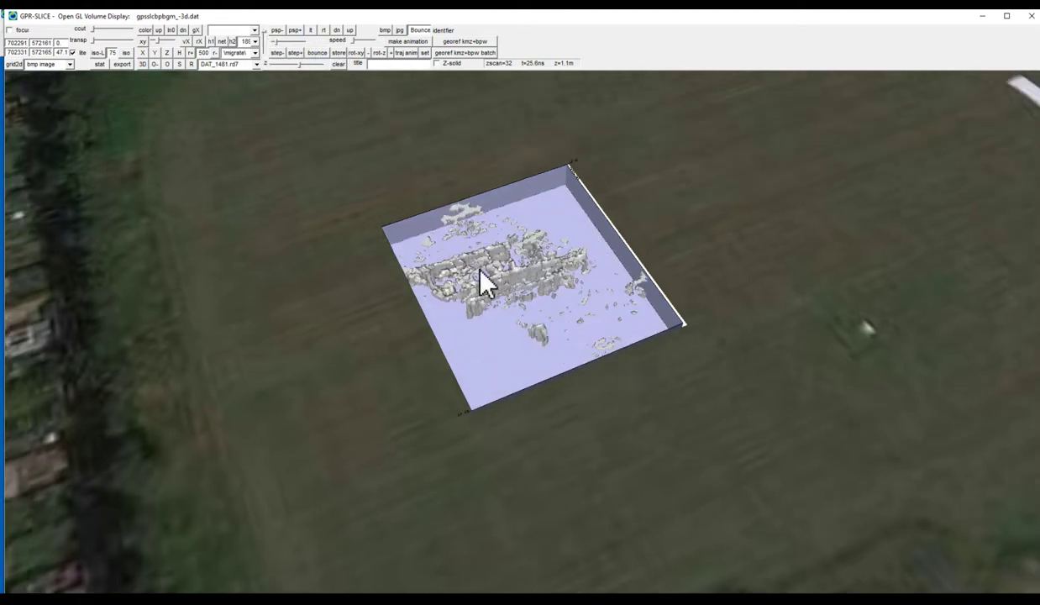
{"action": "left_click_drag", "start_coordinate": [487, 269], "coordinate": [257, 162]}
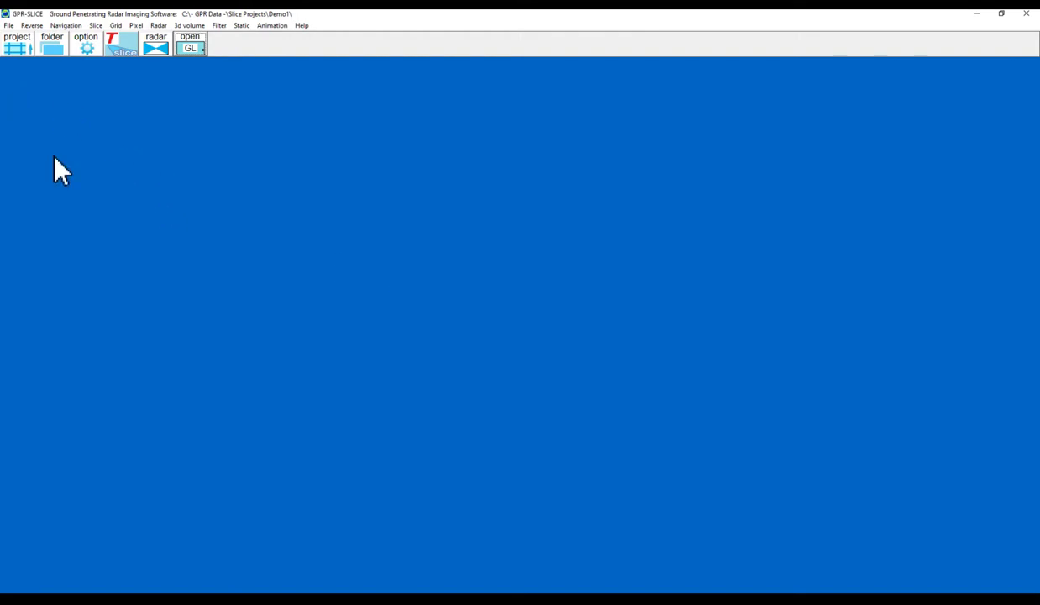
- Create a new survey project named CX_Demo with Mala CX12 as the equipment type
{"action": "left_click", "coordinate": [8, 27]}
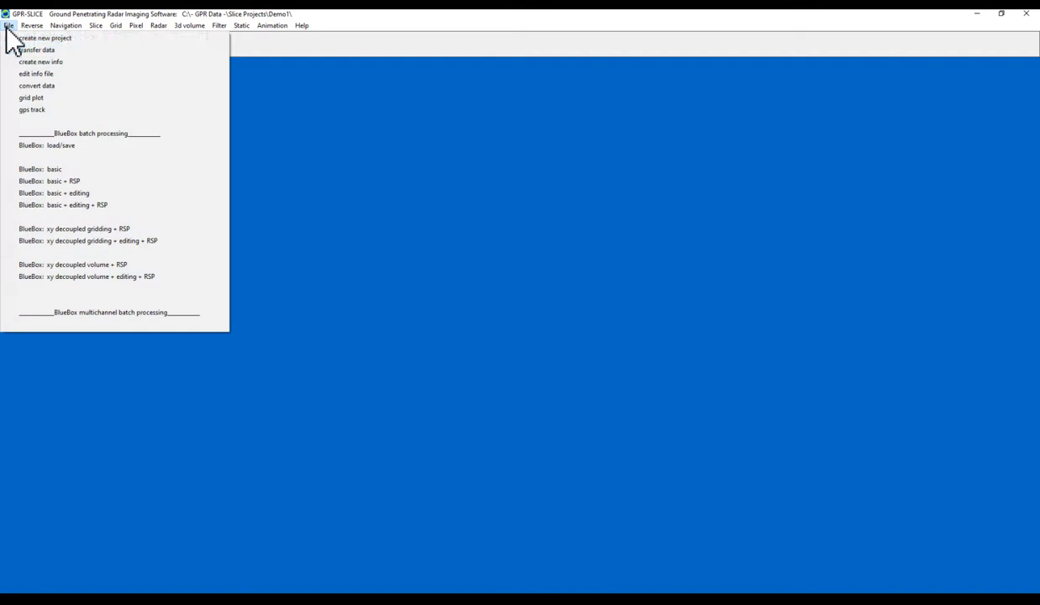
{"action": "left_click", "coordinate": [18, 38]}
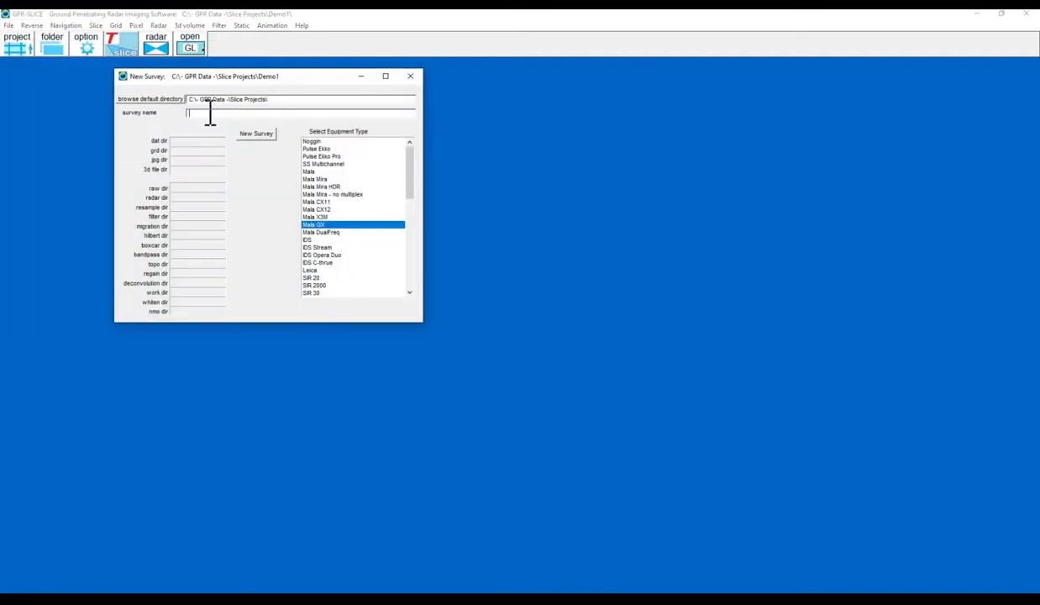
{"action": "left_click", "coordinate": [210, 113]}
{"action": "type", "text": "CX_Demo"}
{"action": "left_click", "coordinate": [322, 209]}
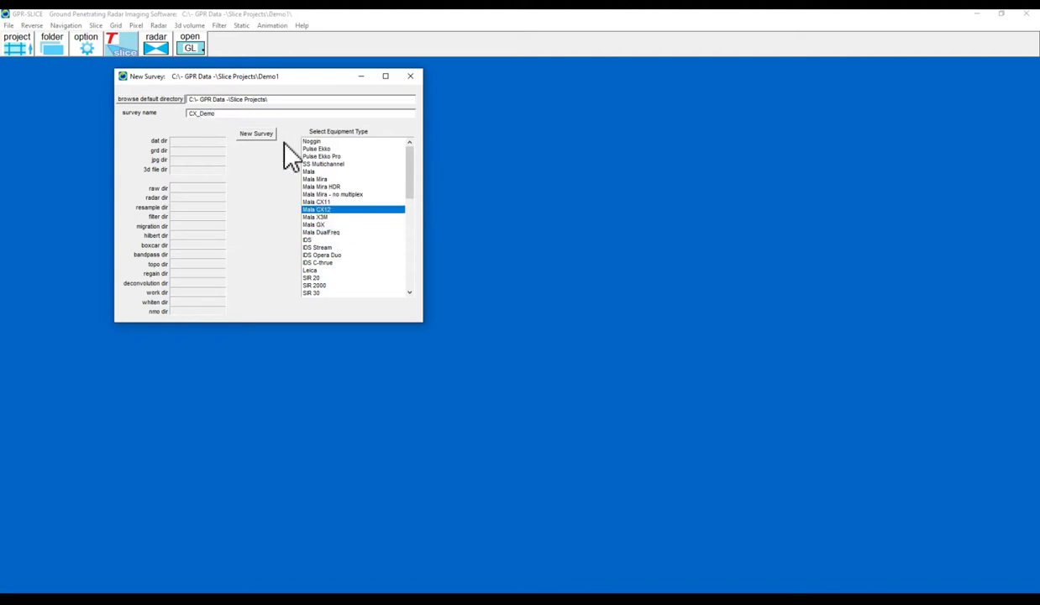
{"action": "left_click", "coordinate": [252, 133]}
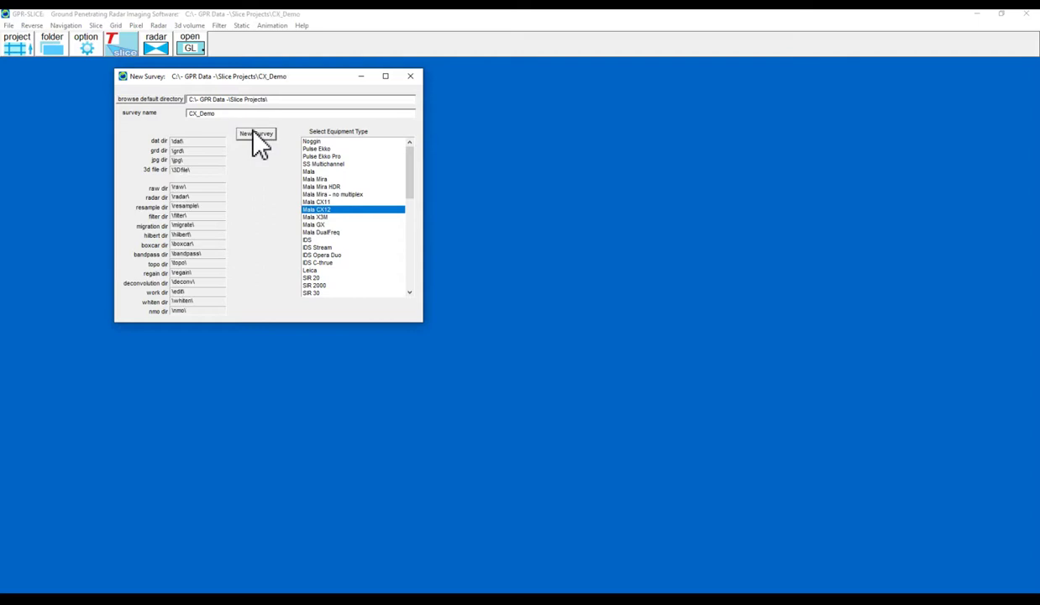
- Switch to the Sumpan Office folder in File Explorer and copy all six 3D_0015 data files
{"action": "key", "text": "super+Tab"}
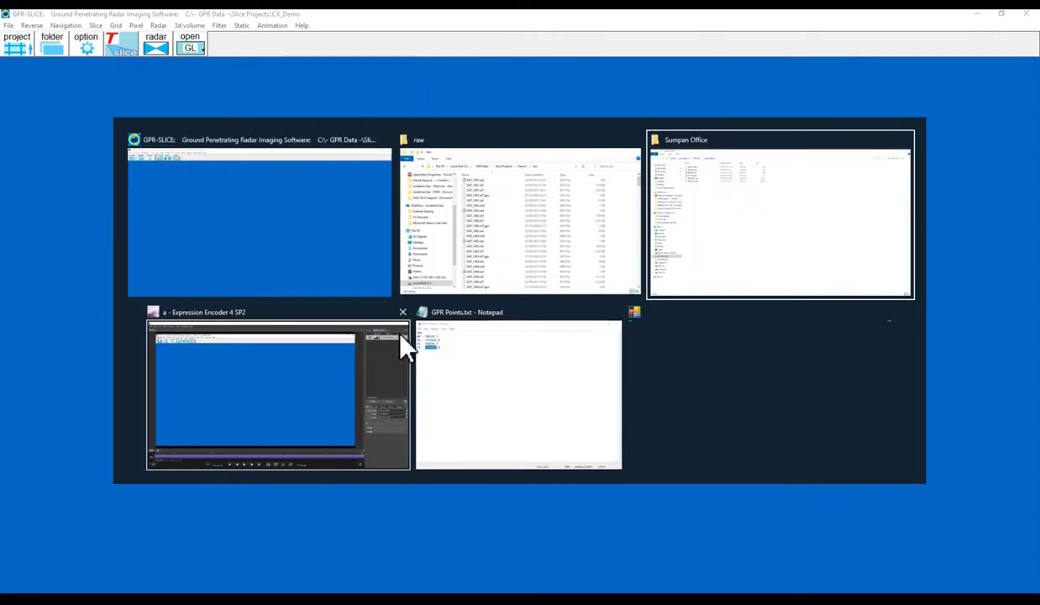
{"action": "left_click", "coordinate": [406, 343]}
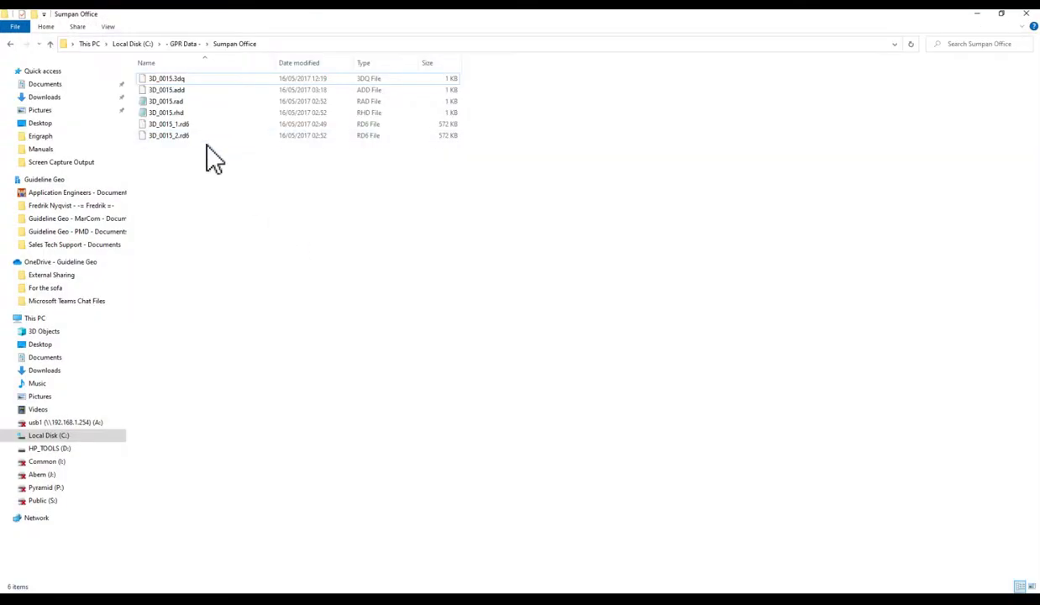
{"action": "left_click", "coordinate": [172, 79]}
{"action": "left_click", "coordinate": [170, 136], "text": "shift"}
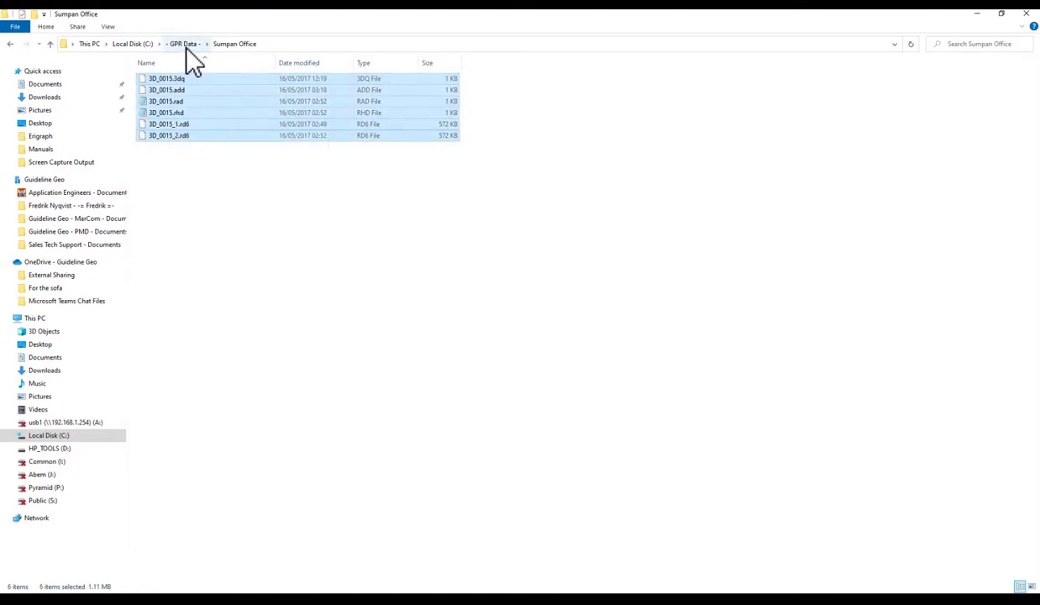
- Paste the copied 3D_0015 files into the raw folder of the CX_Demo project under Slice Projects
{"action": "key", "text": "alt+Tab"}
{"action": "key", "text": "alt+Tab"}
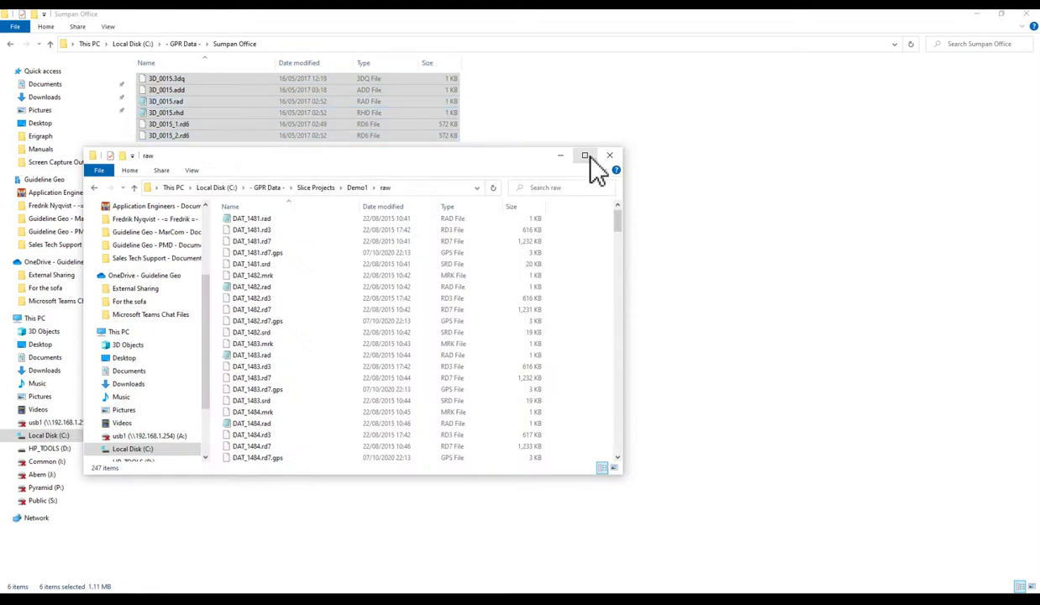
{"action": "left_click", "coordinate": [586, 156]}
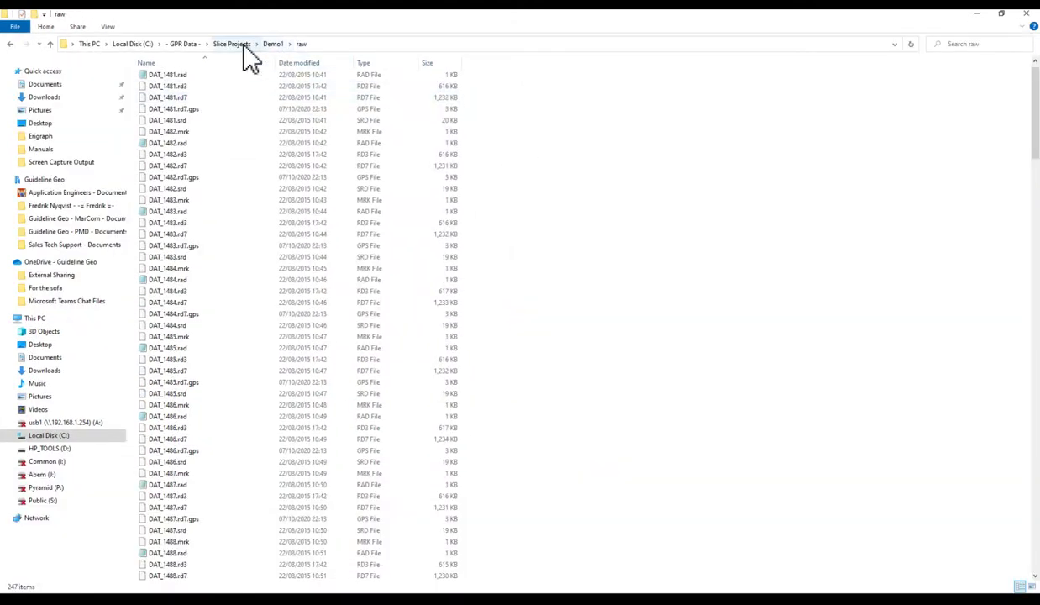
{"action": "left_click", "coordinate": [239, 44]}
{"action": "double_click", "coordinate": [162, 78]}
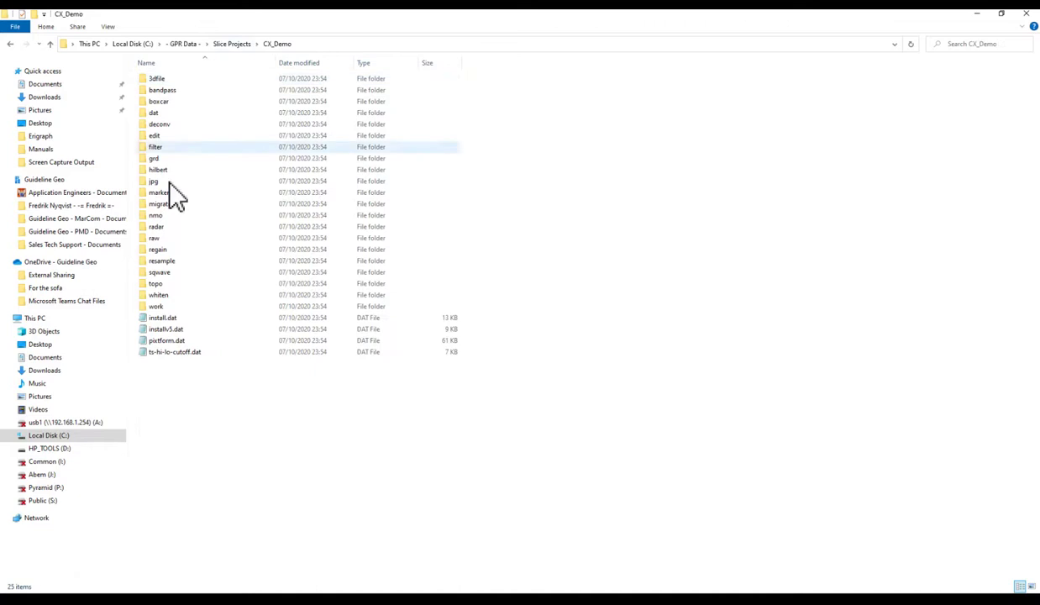
{"action": "double_click", "coordinate": [154, 239]}
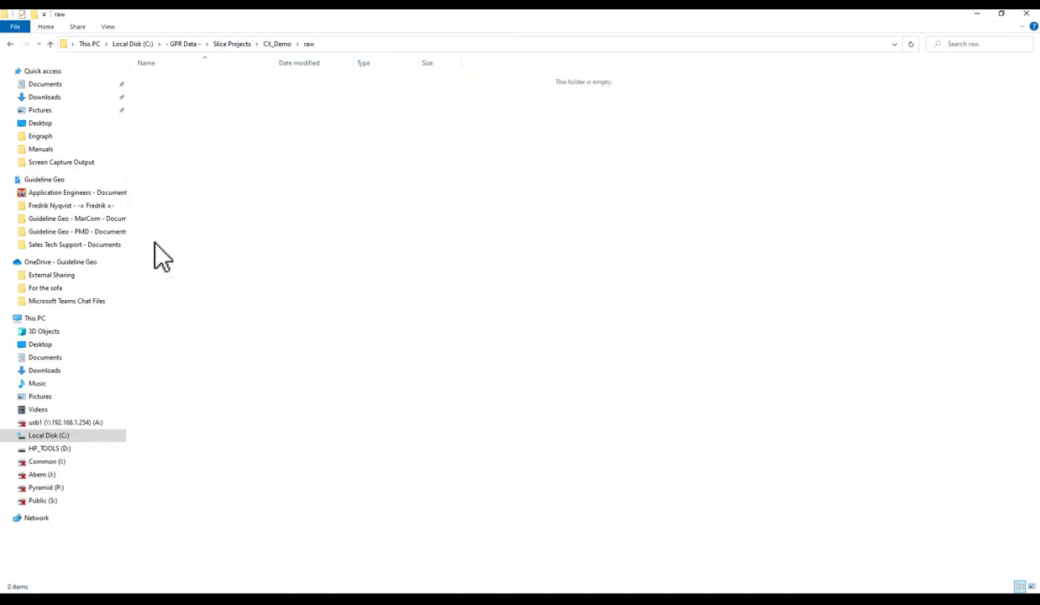
{"action": "key", "text": "ctrl+v"}
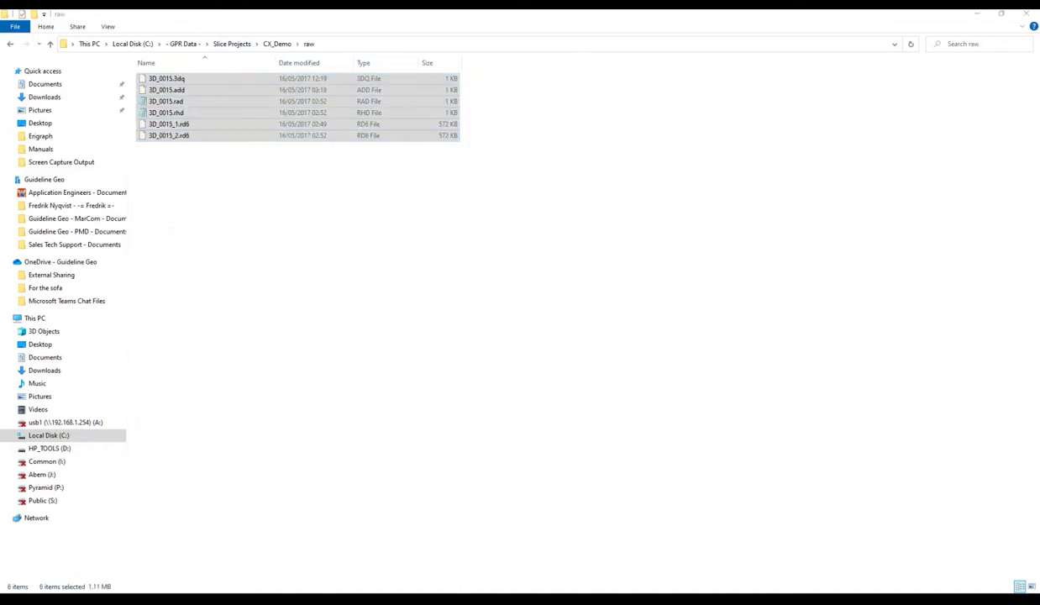
- Examine the CX1.jpg photo of the survey grid and equipment up close, close it, and return to GPR-SLICE
{"action": "left_click_drag", "start_coordinate": [588, 0], "coordinate": [428, 126]}
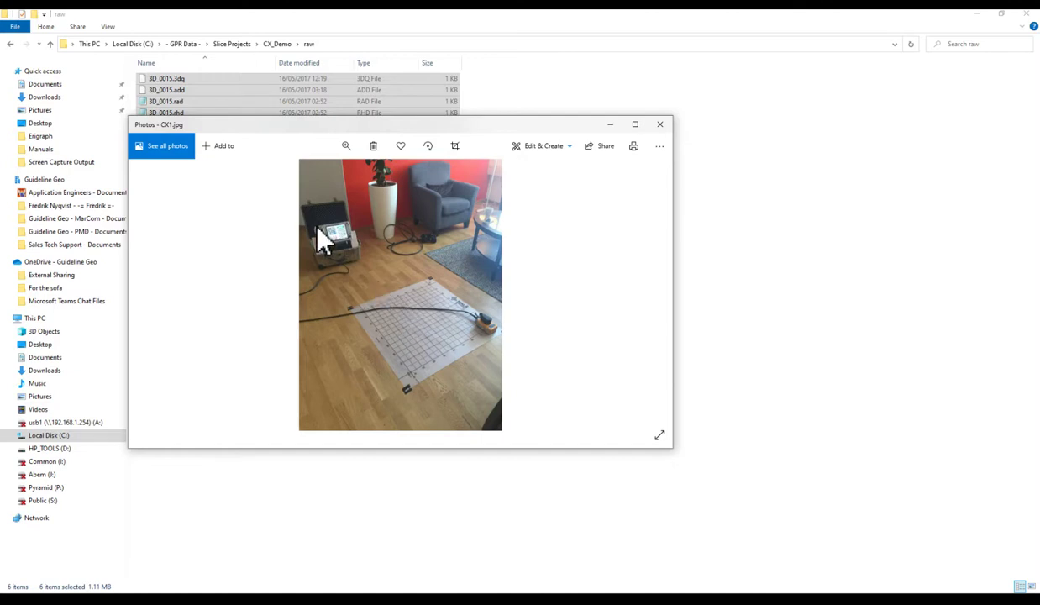
{"action": "key", "text": "Right"}
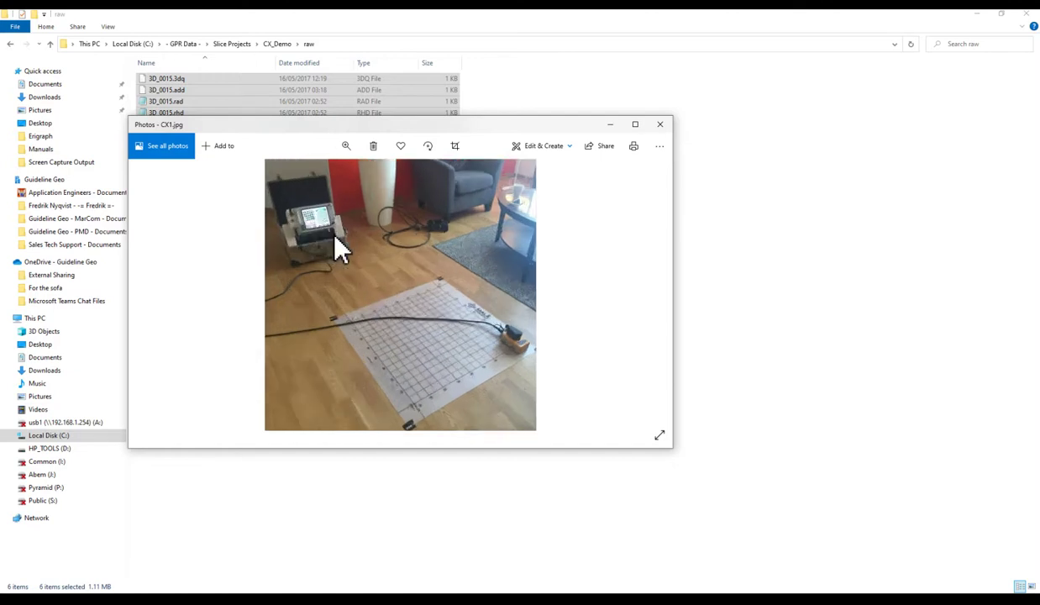
{"action": "key", "text": "Right"}
{"action": "key", "text": "Right"}
{"action": "key", "text": "Right"}
{"action": "key", "text": "Right"}
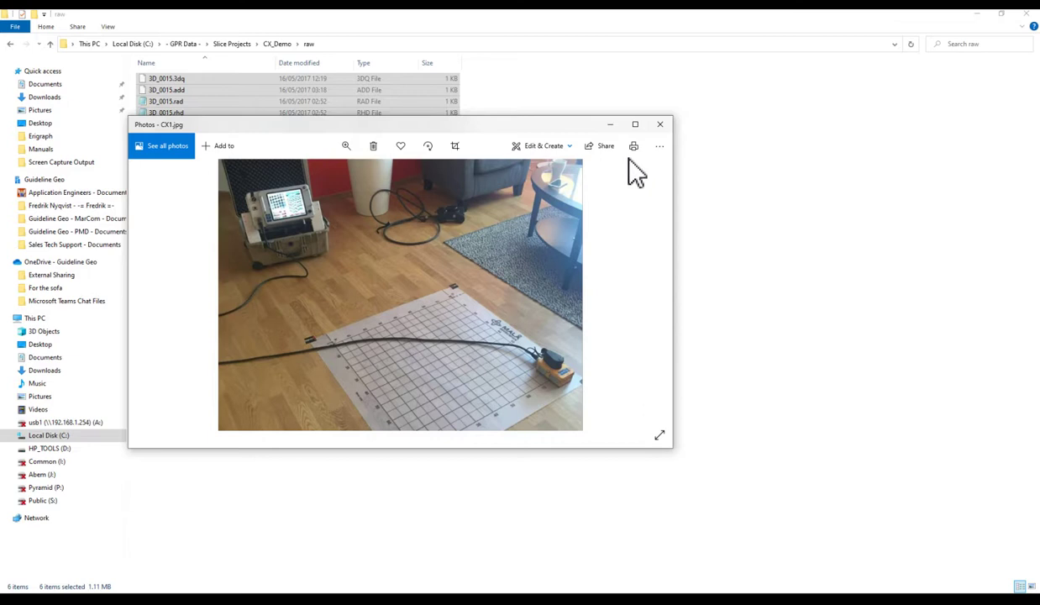
{"action": "left_click", "coordinate": [662, 125]}
{"action": "left_click", "coordinate": [975, 14]}
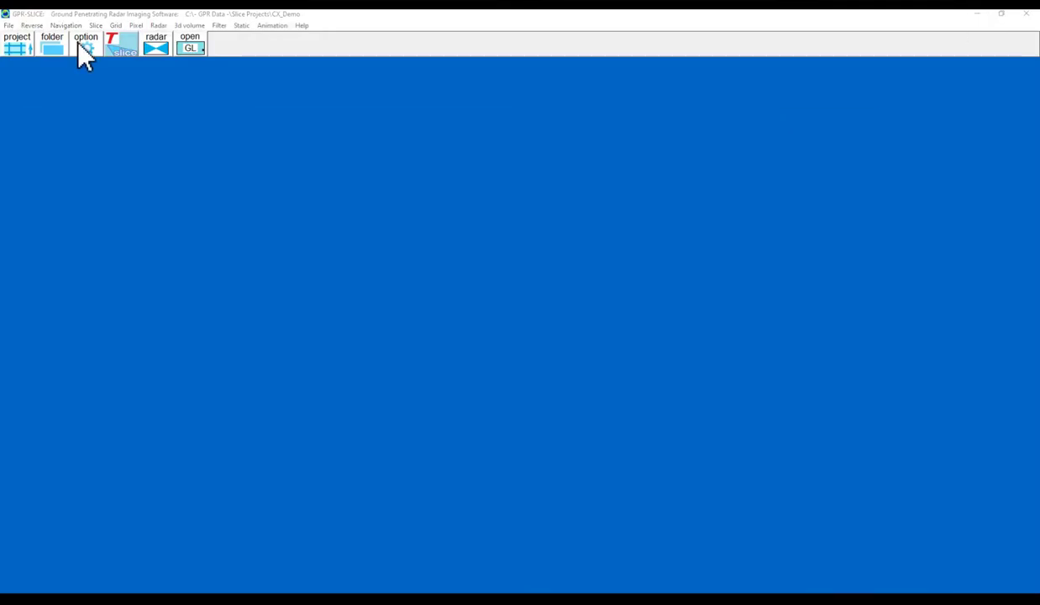
- Set the plot options to centimetres for the range and depth axes with a range tick spacing of 10, and close them
{"action": "left_click", "coordinate": [84, 49]}
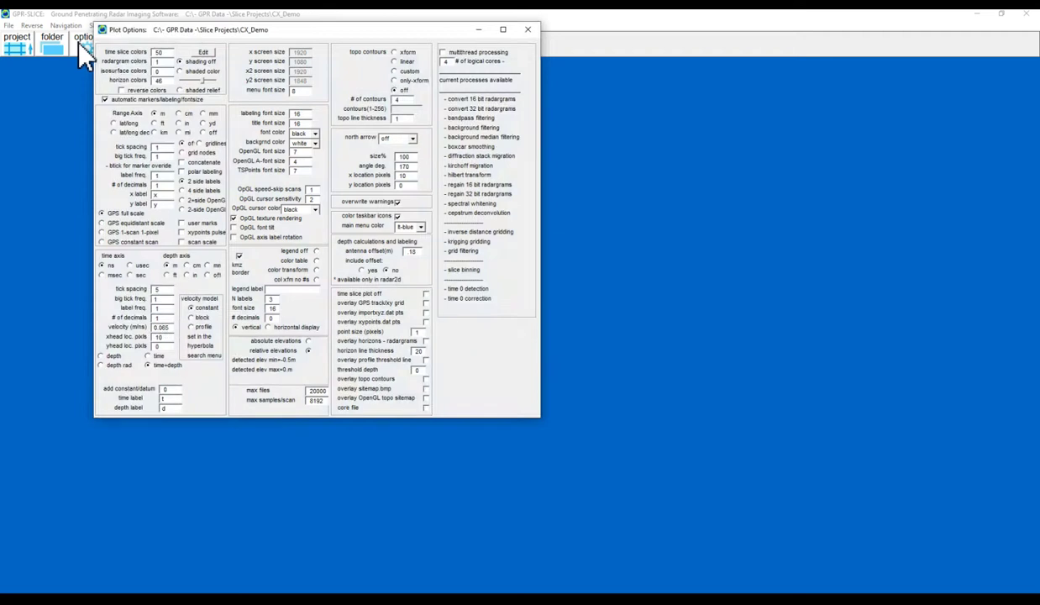
{"action": "left_click", "coordinate": [178, 113]}
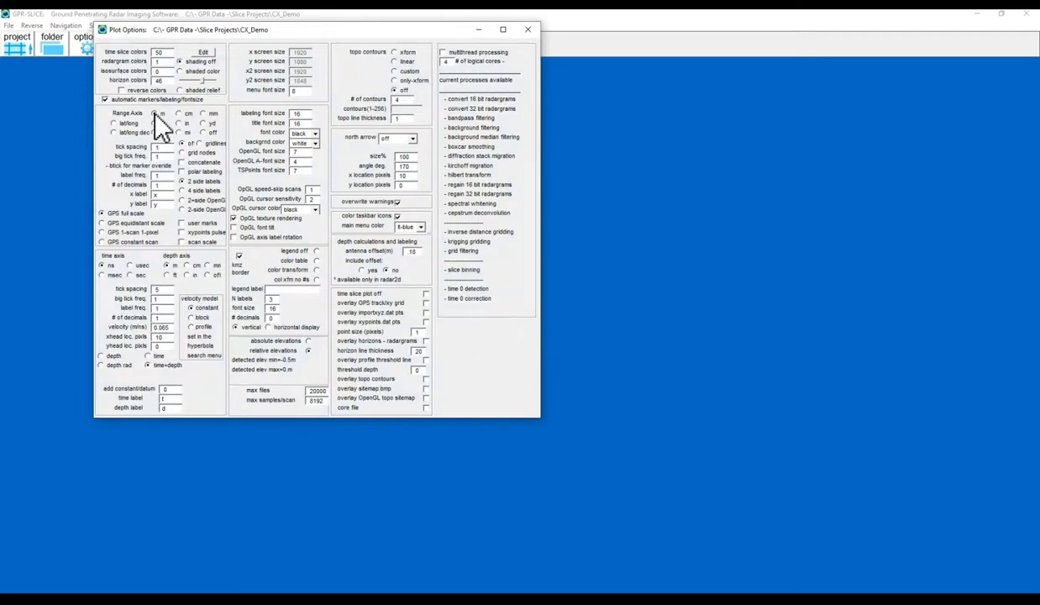
{"action": "left_click", "coordinate": [185, 265]}
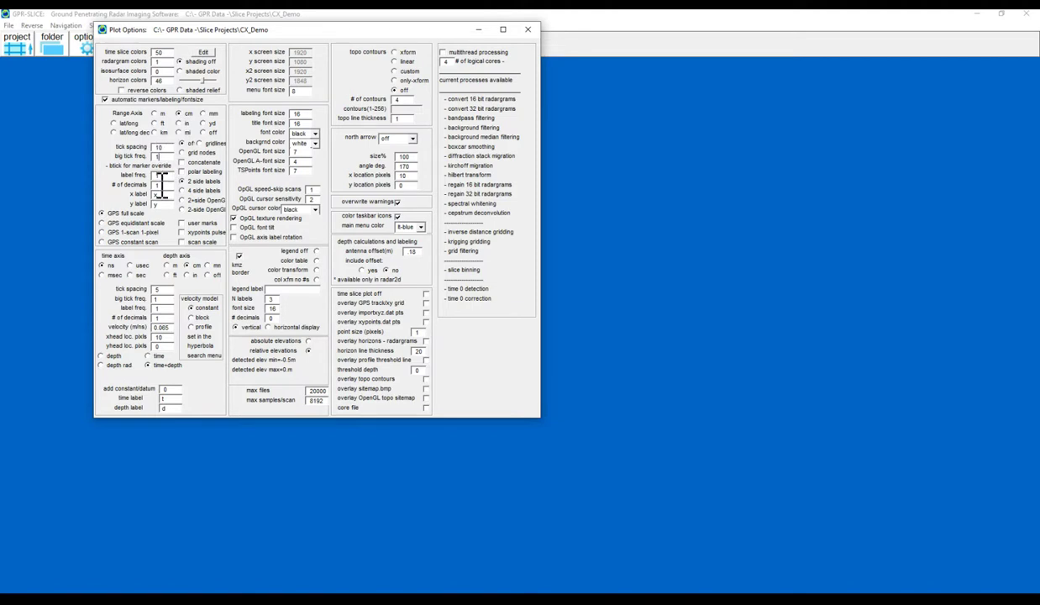
{"action": "left_click", "coordinate": [526, 34]}
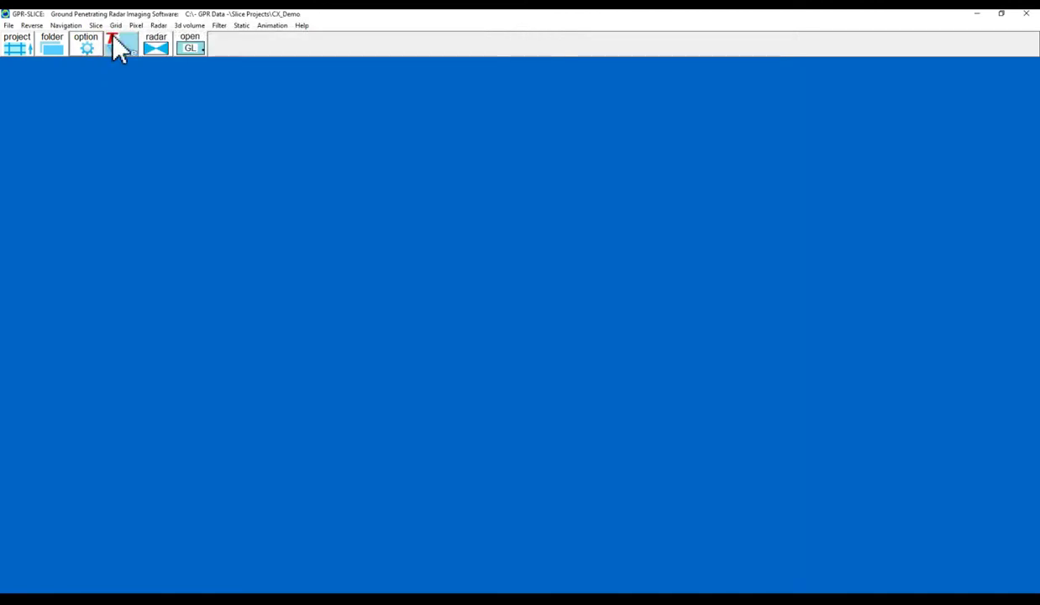
- Create the CX_Demo information files by importing with the Mala 3d *.rd6 X,Y format, and close the information window
{"action": "left_click", "coordinate": [9, 25]}
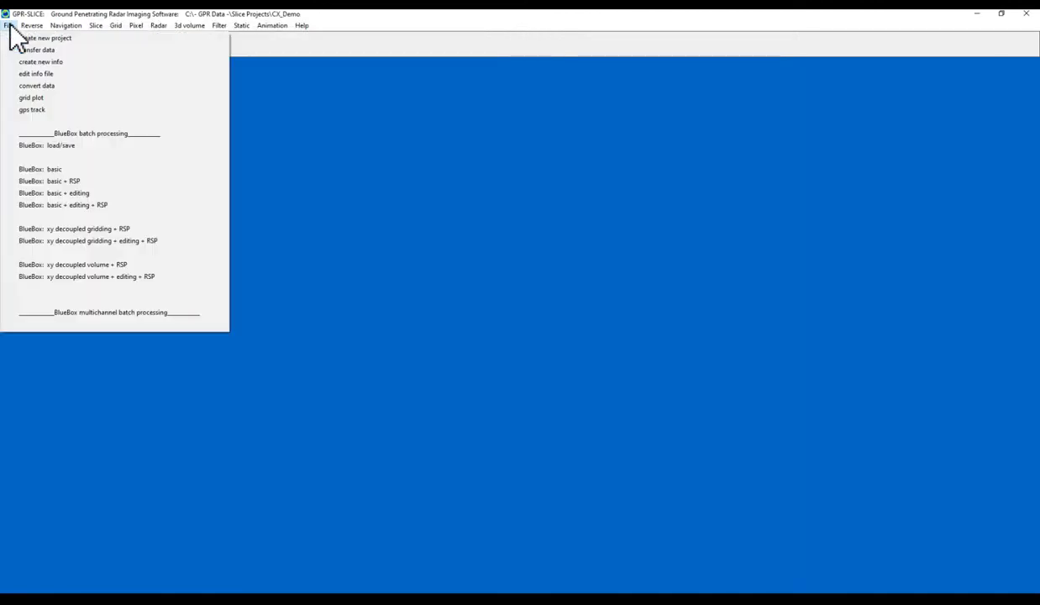
{"action": "left_click", "coordinate": [40, 61]}
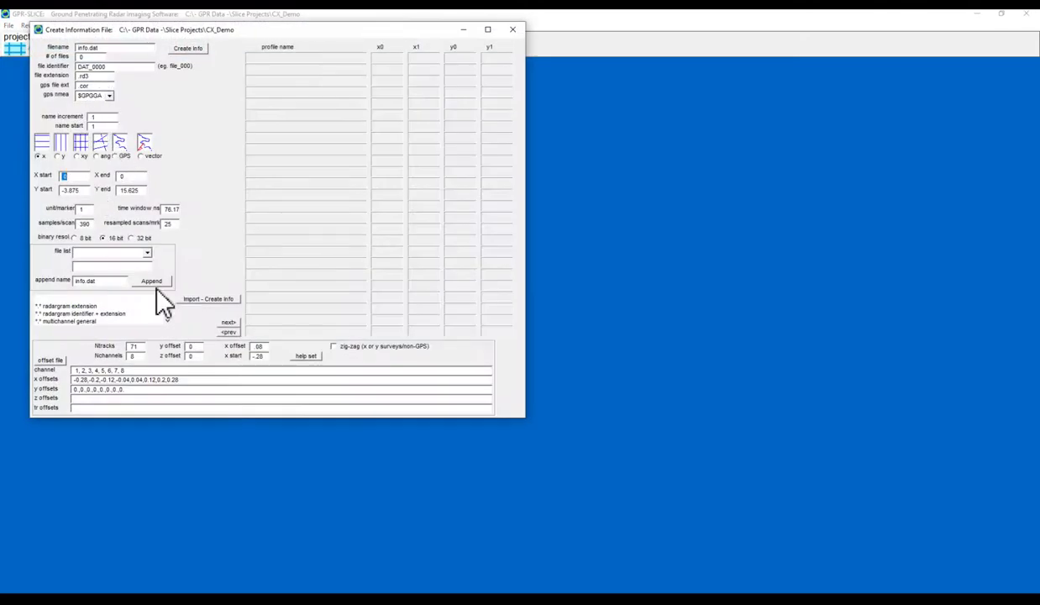
{"action": "left_click", "coordinate": [167, 321]}
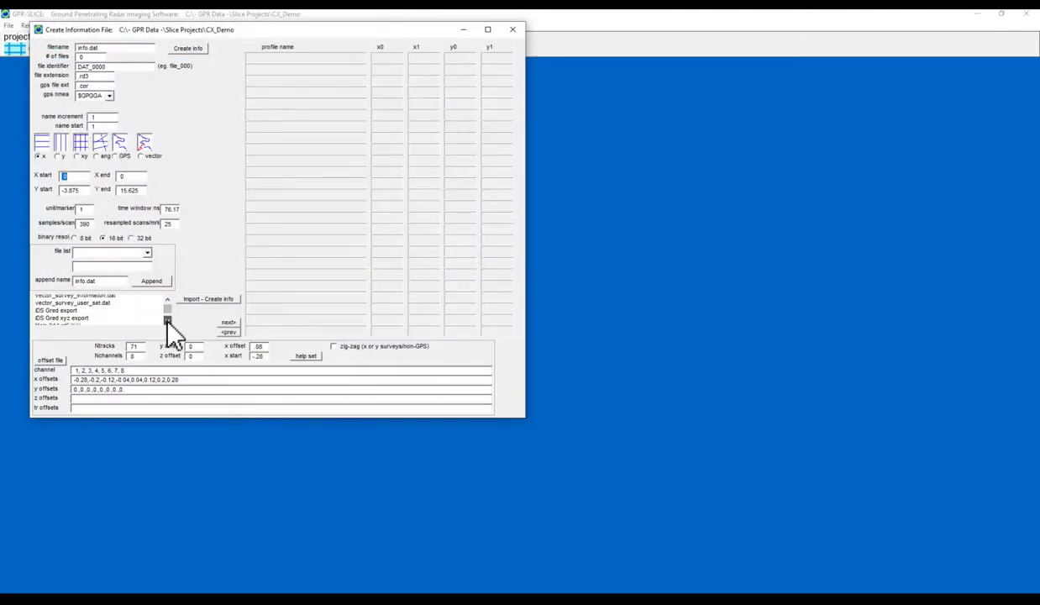
{"action": "left_click", "coordinate": [167, 320]}
{"action": "left_click", "coordinate": [72, 300]}
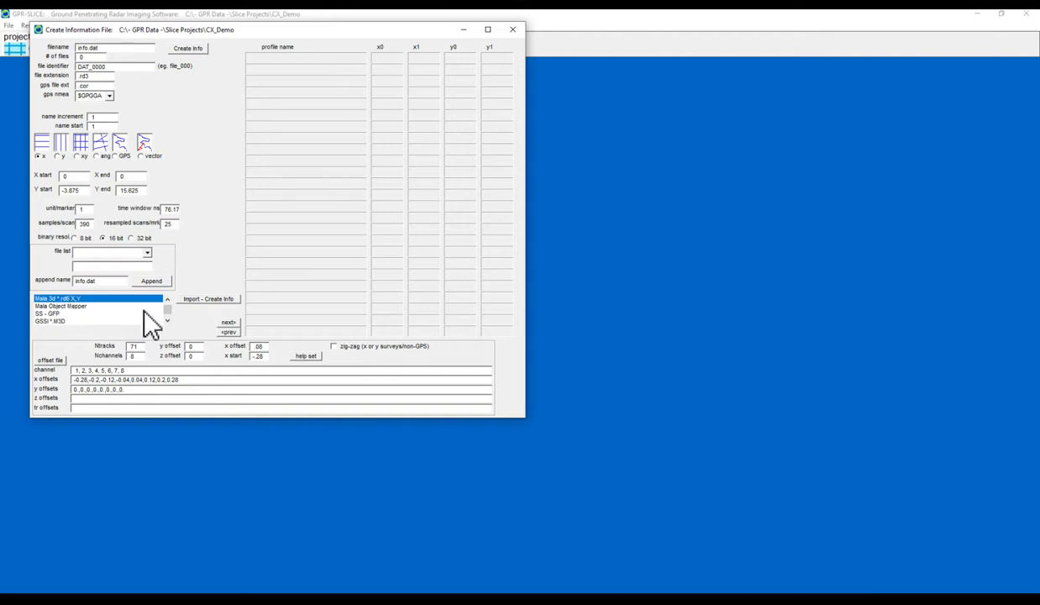
{"action": "left_click", "coordinate": [201, 299]}
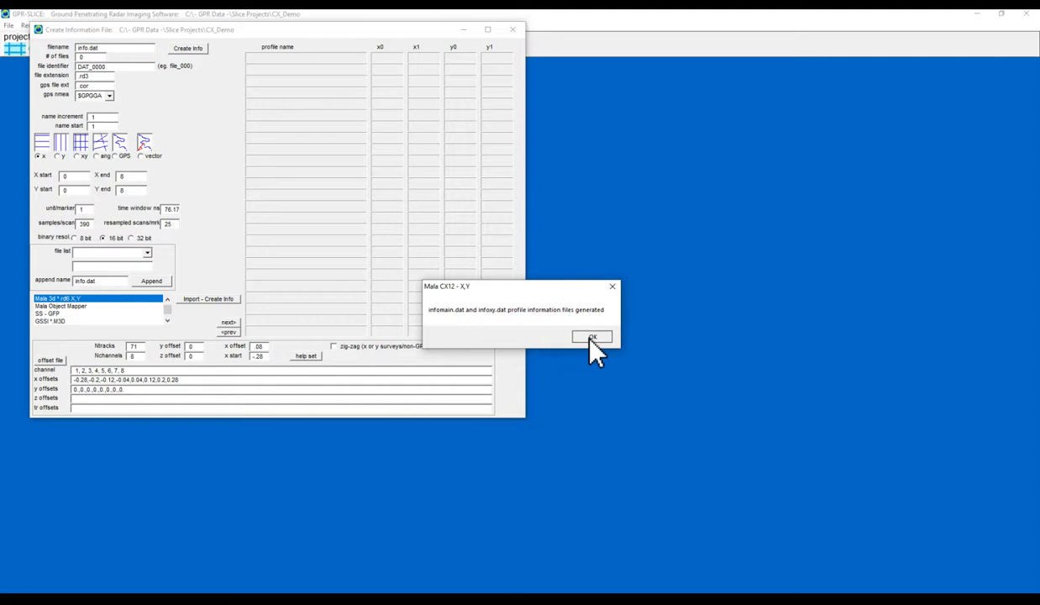
{"action": "left_click", "coordinate": [592, 338]}
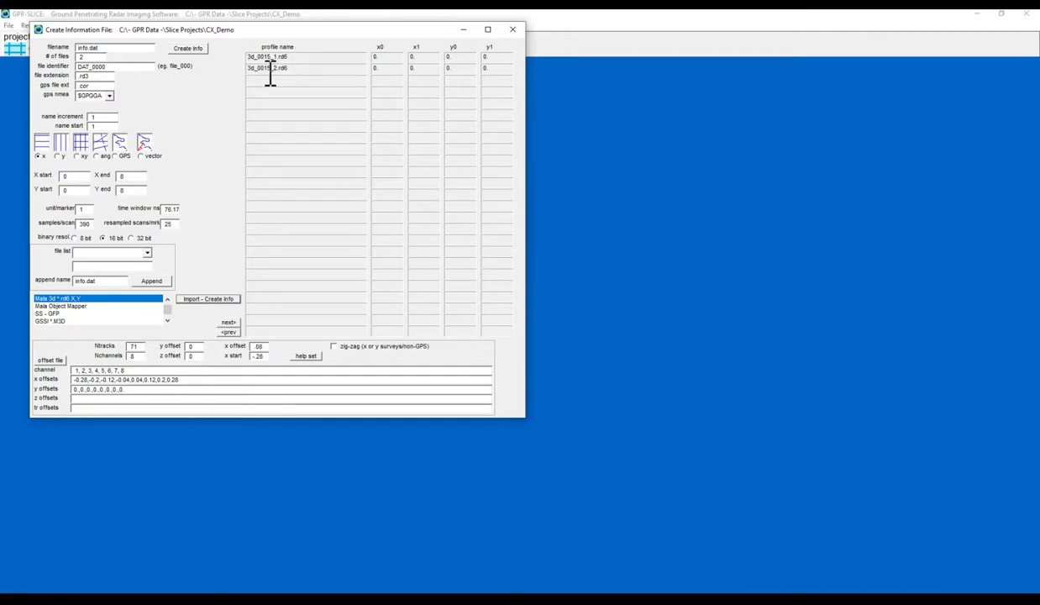
{"action": "left_click", "coordinate": [507, 29]}
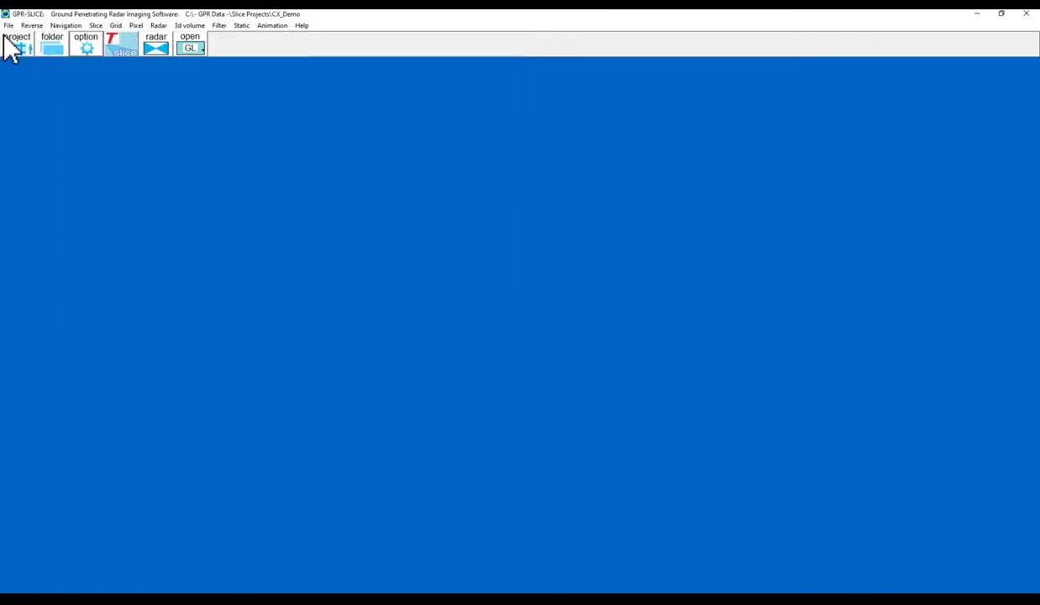
- Review infomain.dat and infoxy.dat in the information editor, then set infomain.dat's unit/marker to 10 and save it
{"action": "left_click", "coordinate": [8, 25]}
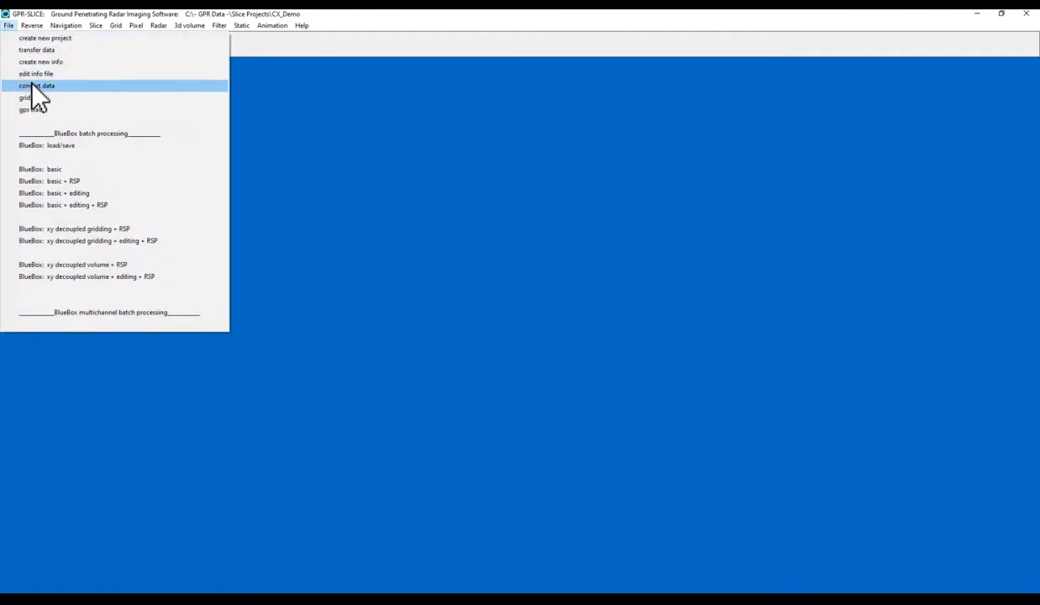
{"action": "left_click", "coordinate": [30, 73]}
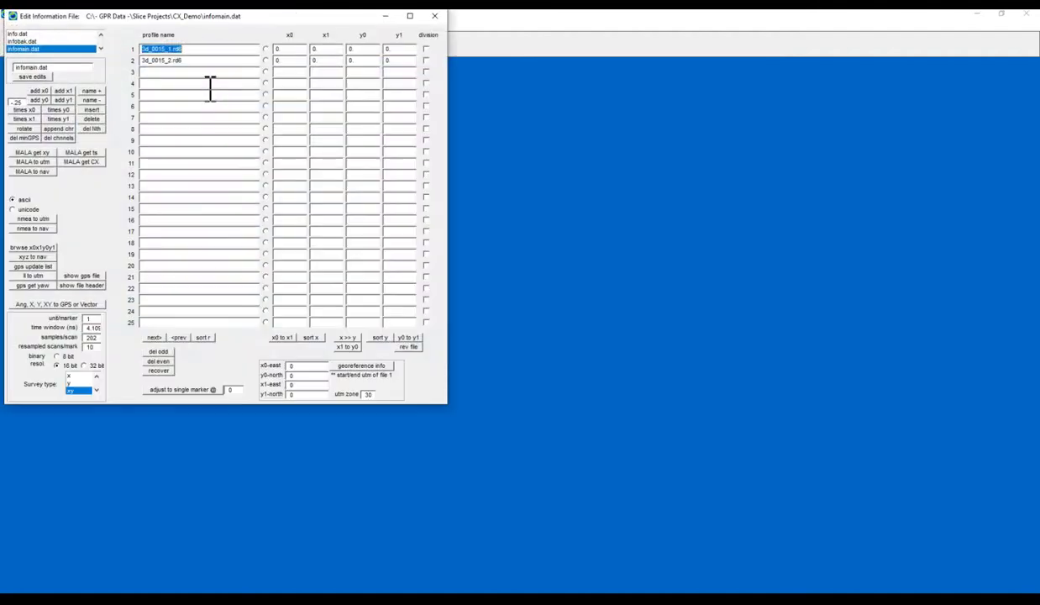
{"action": "left_click", "coordinate": [100, 49]}
{"action": "left_click", "coordinate": [45, 49]}
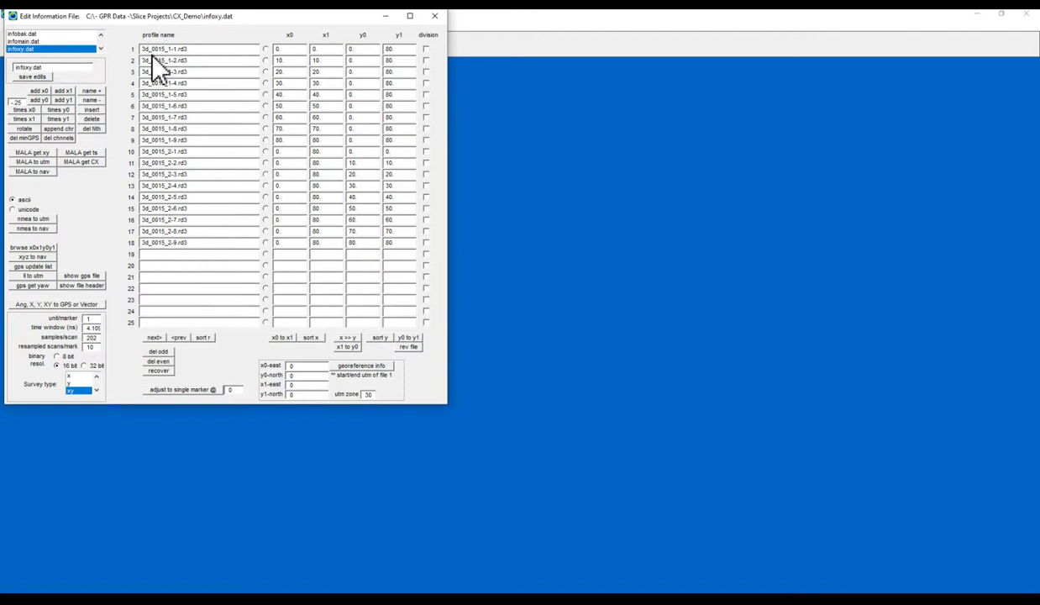
{"action": "left_click", "coordinate": [30, 41]}
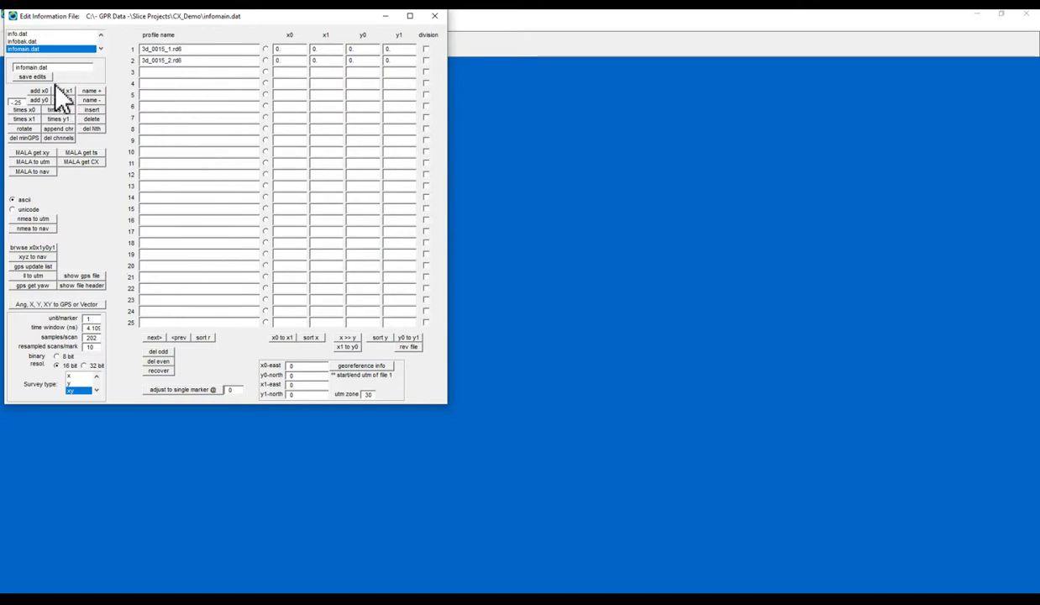
{"action": "left_click", "coordinate": [92, 318]}
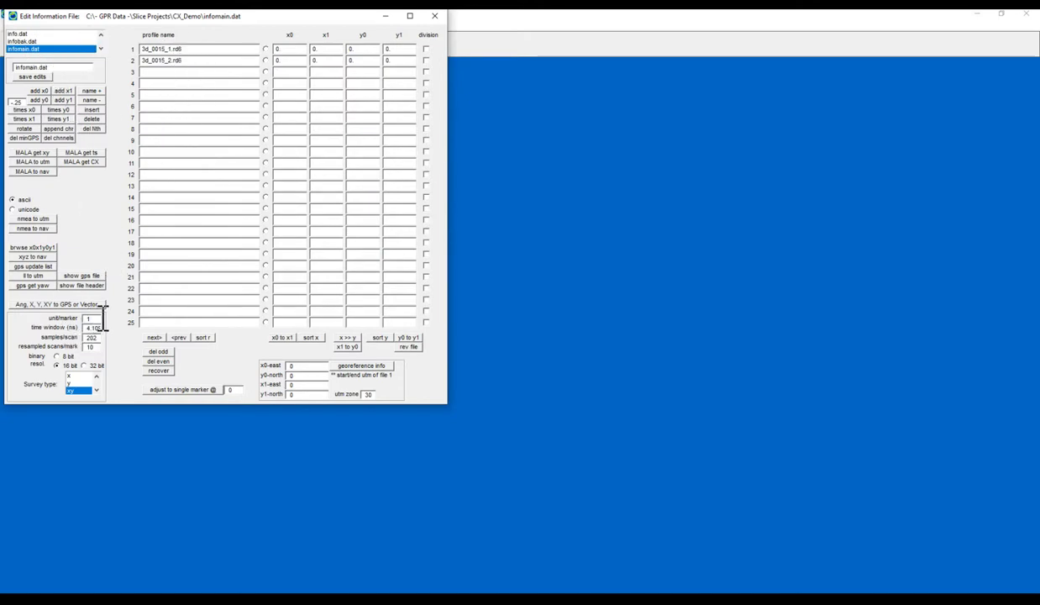
{"action": "type", "text": "0"}
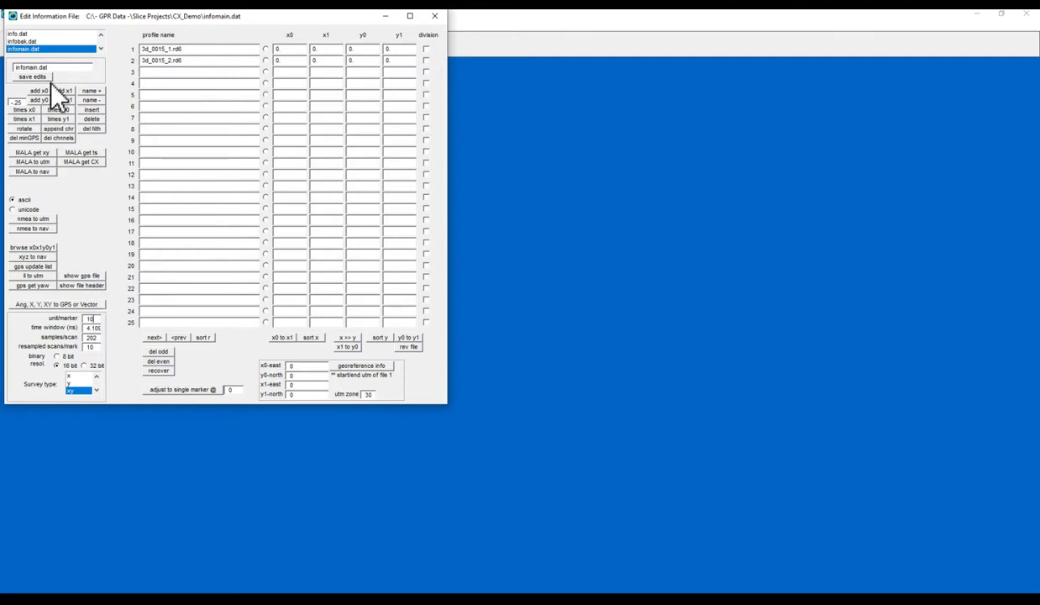
- Set infoxy.dat's unit/marker to 10 and save it, then reselect infomain.dat as the current information file and close the editor
{"action": "left_click", "coordinate": [101, 49]}
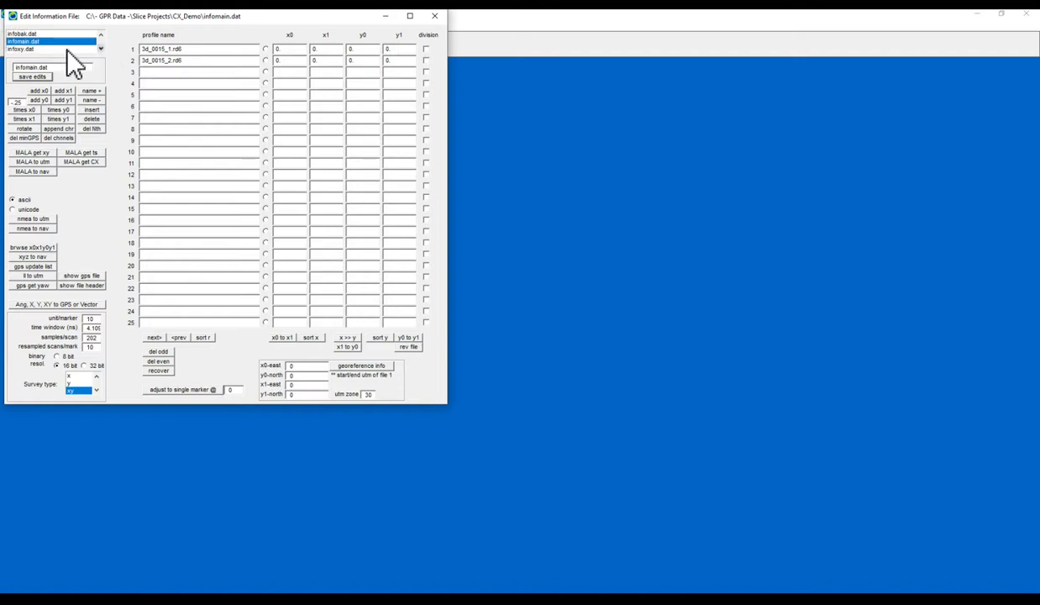
{"action": "left_click", "coordinate": [47, 49]}
{"action": "left_click", "coordinate": [100, 320]}
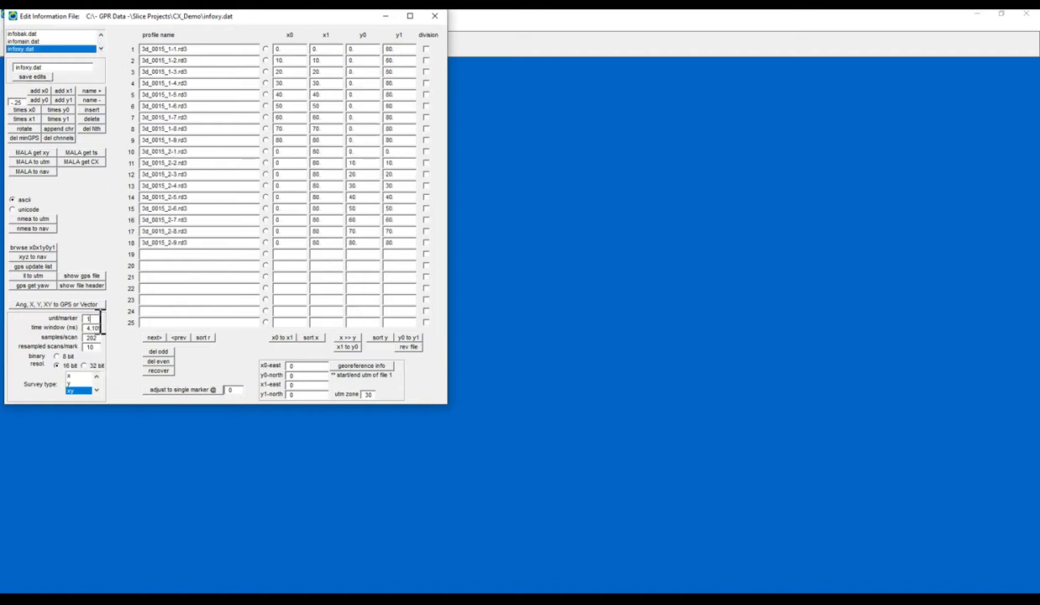
{"action": "type", "text": "0"}
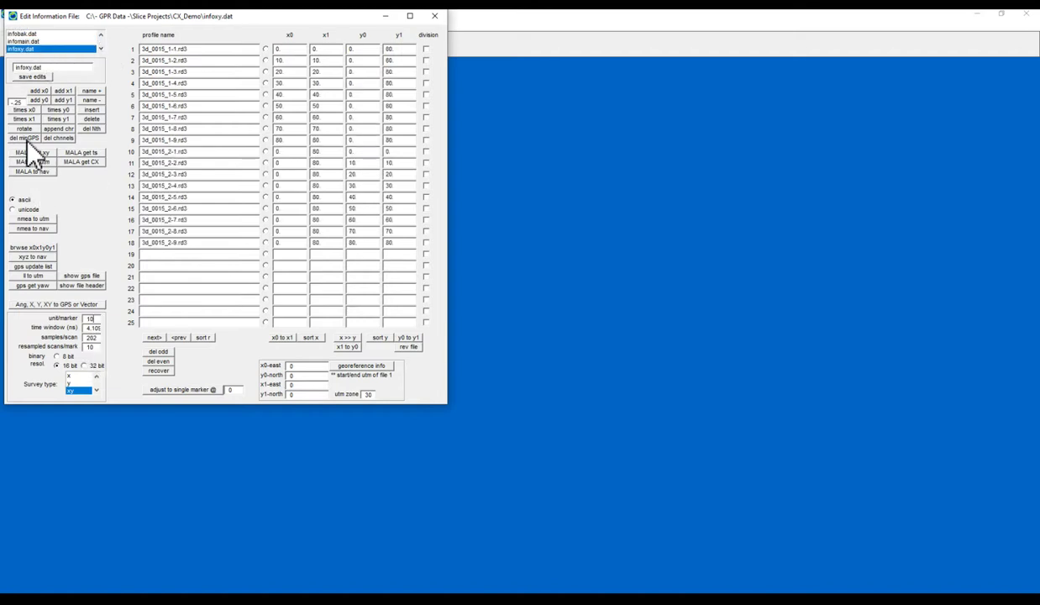
{"action": "left_click", "coordinate": [35, 40]}
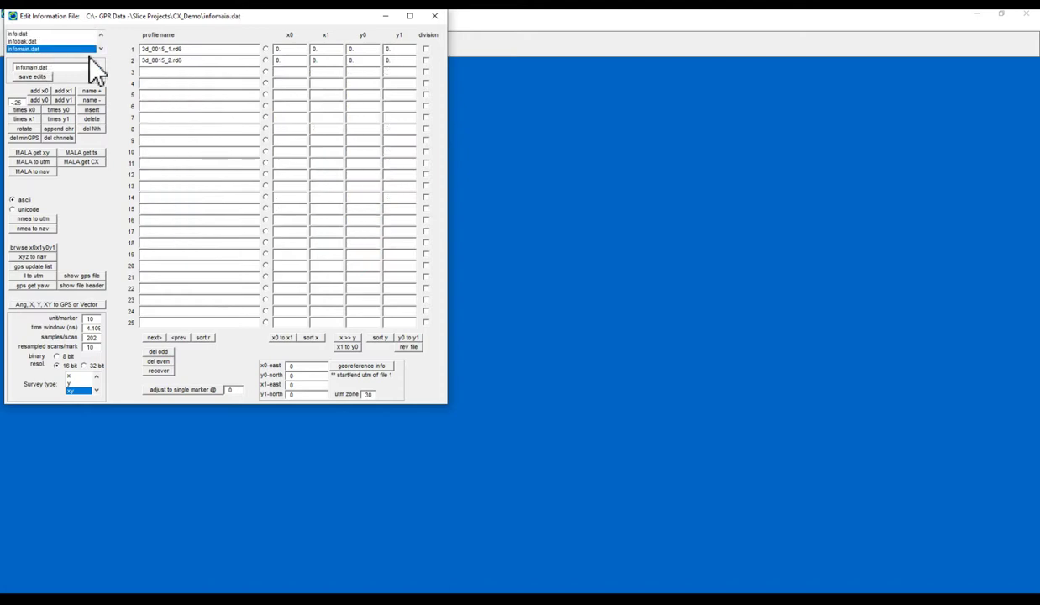
{"action": "left_click", "coordinate": [434, 15]}
- Extract the X and Y lines from the two 3d_0015 rd6 files with the Mala 3d rd6 extract xy conversion
{"action": "left_click", "coordinate": [8, 25]}
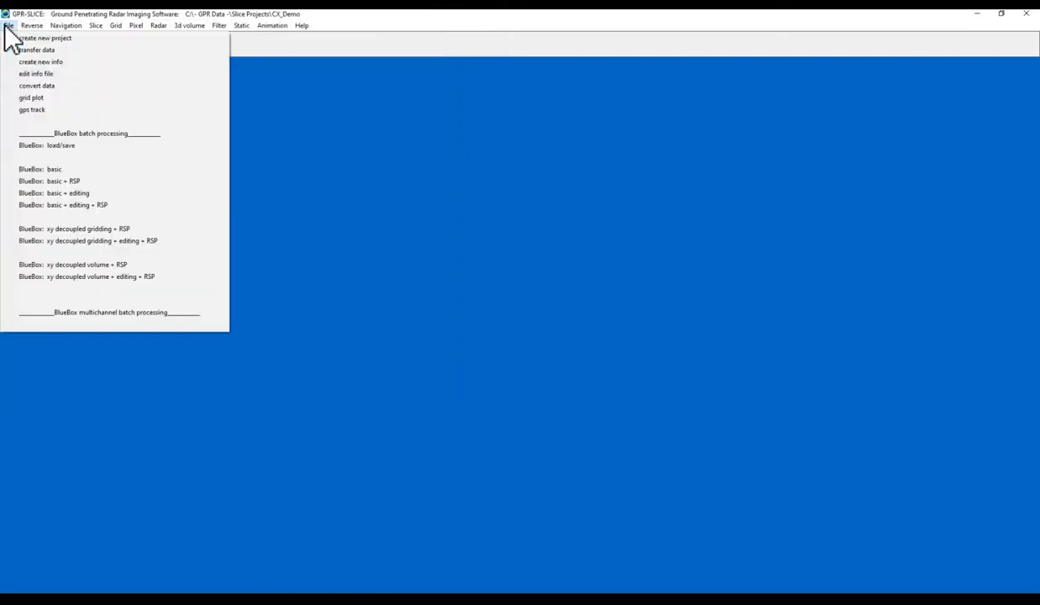
{"action": "left_click", "coordinate": [18, 85]}
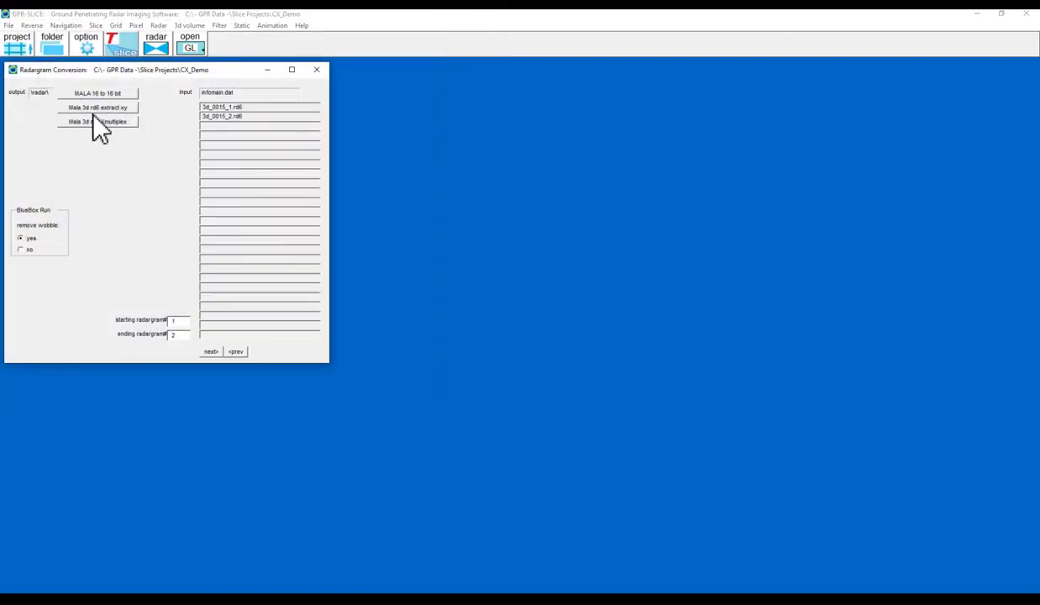
{"action": "left_click", "coordinate": [94, 110]}
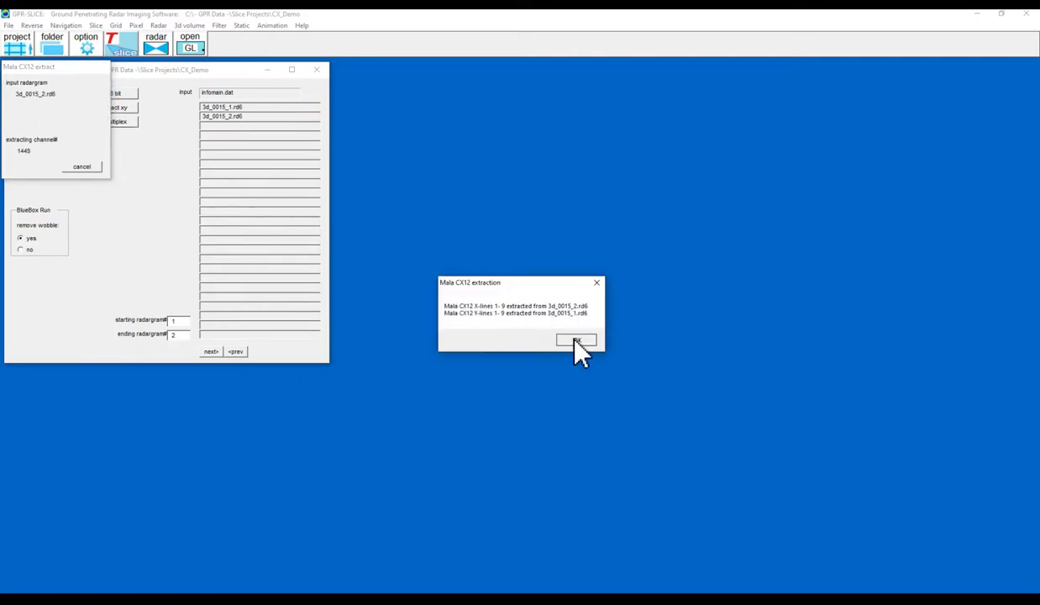
{"action": "left_click", "coordinate": [574, 341]}
- Make infoxy.dat the current information file and close the editor
{"action": "left_click", "coordinate": [8, 25]}
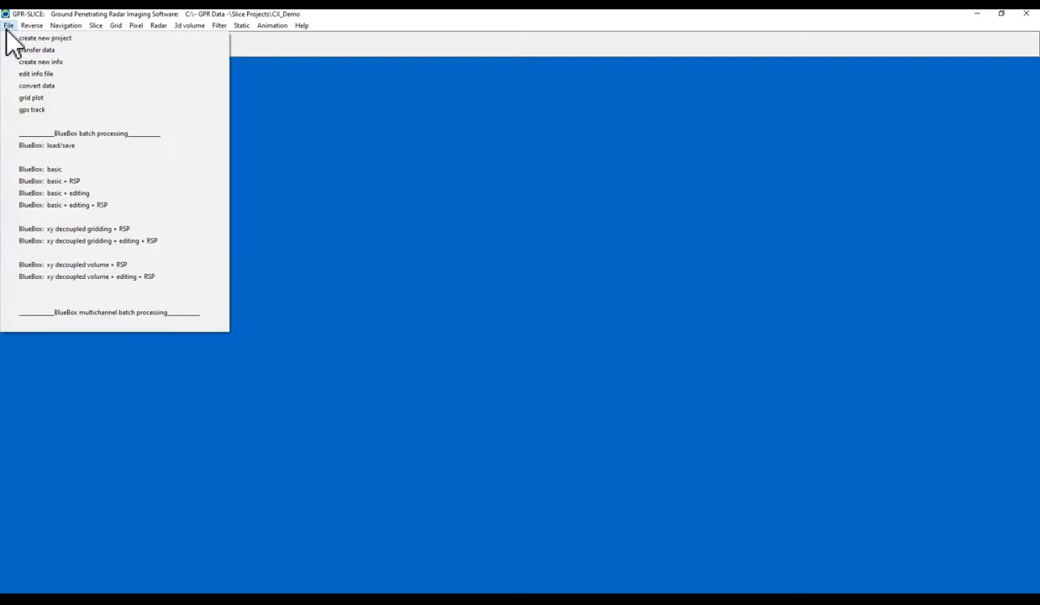
{"action": "left_click", "coordinate": [37, 74]}
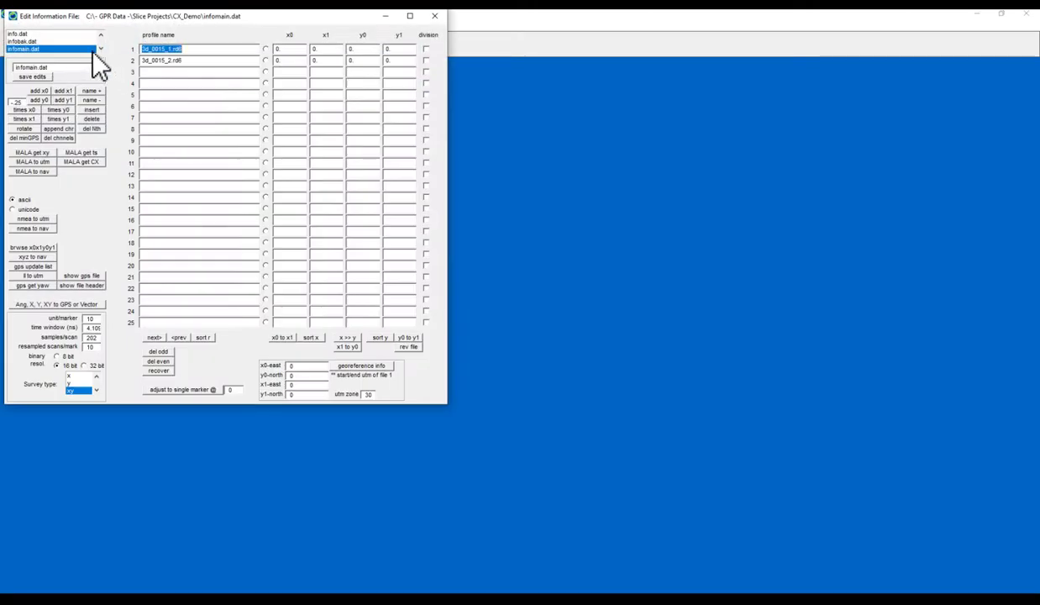
{"action": "left_click", "coordinate": [100, 48]}
{"action": "left_click", "coordinate": [67, 49]}
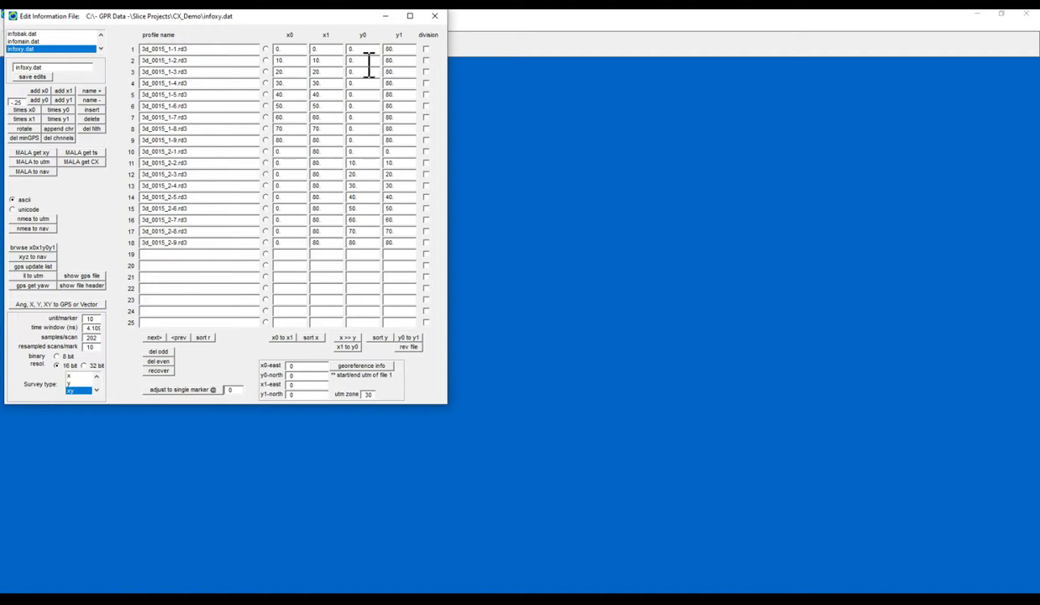
{"action": "left_click", "coordinate": [436, 16]}
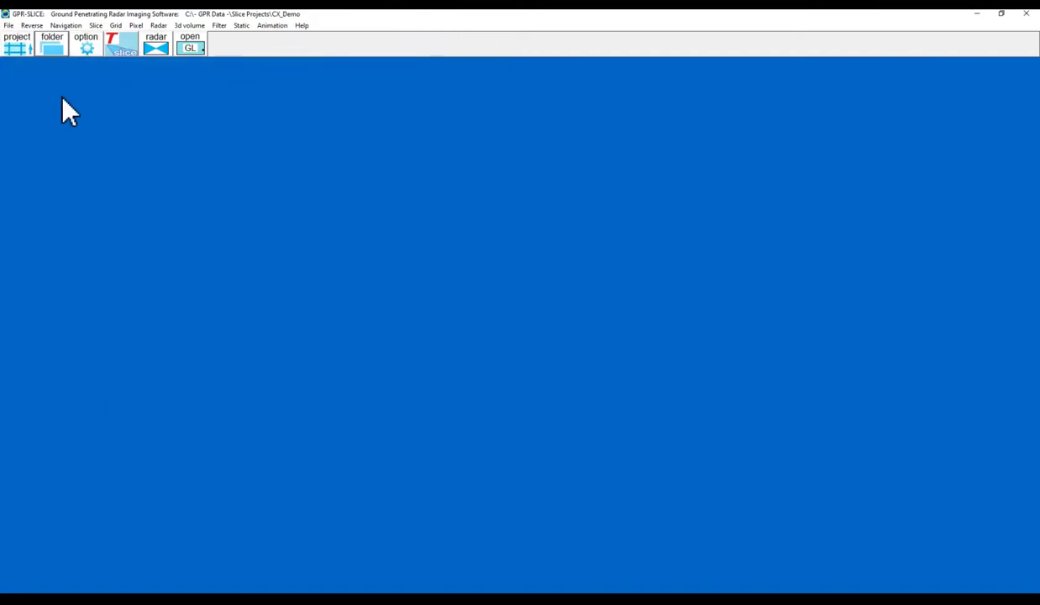
- Run the MALA 16 to 16 bit conversion on the infoxy.dat radargrams with an automatically made gain curve, and close the conversion windows
{"action": "left_click", "coordinate": [9, 25]}
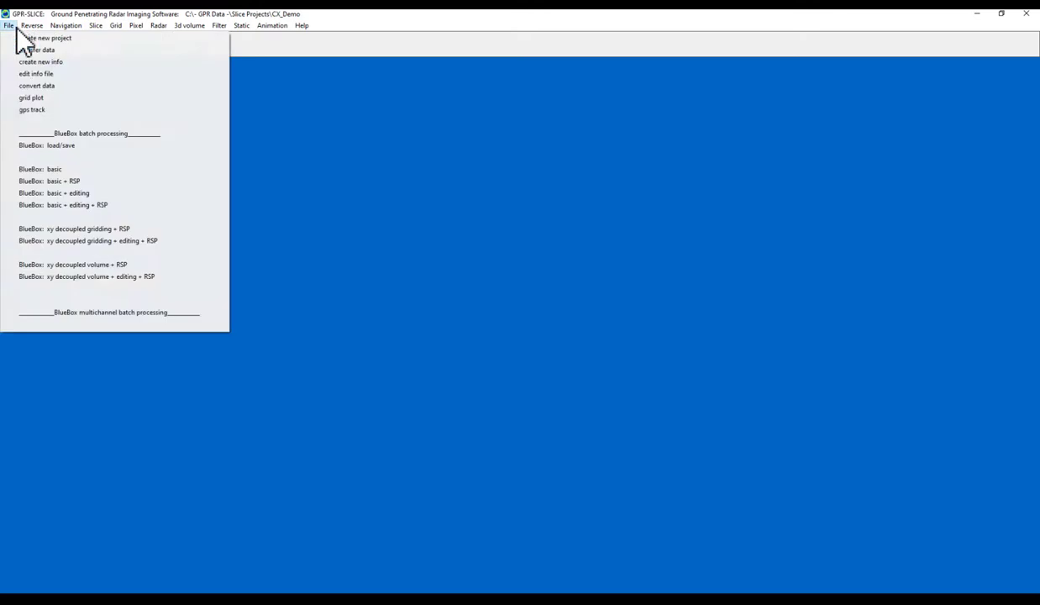
{"action": "left_click", "coordinate": [27, 85]}
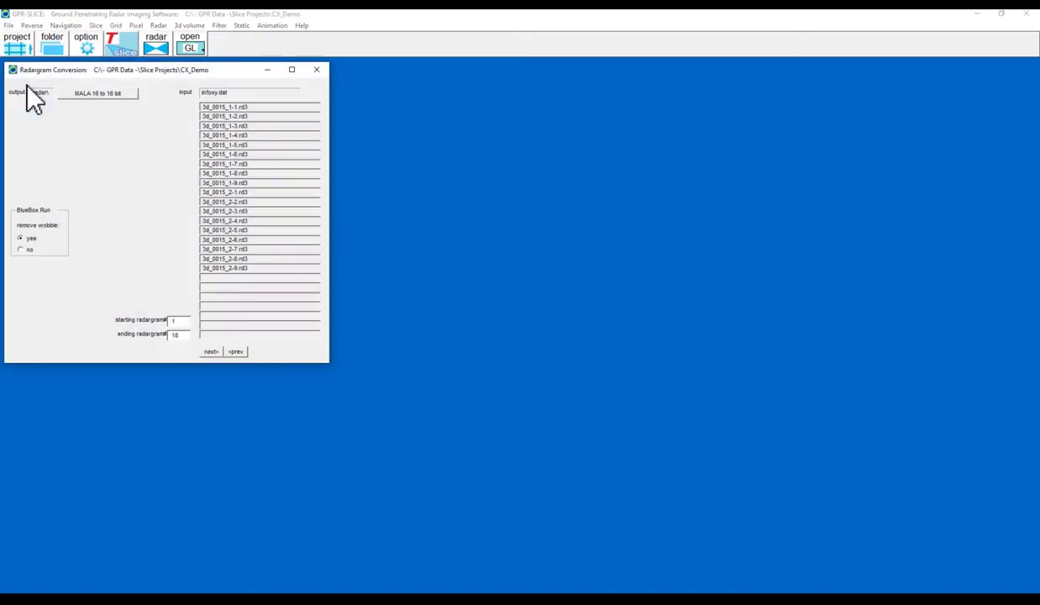
{"action": "left_click", "coordinate": [125, 94]}
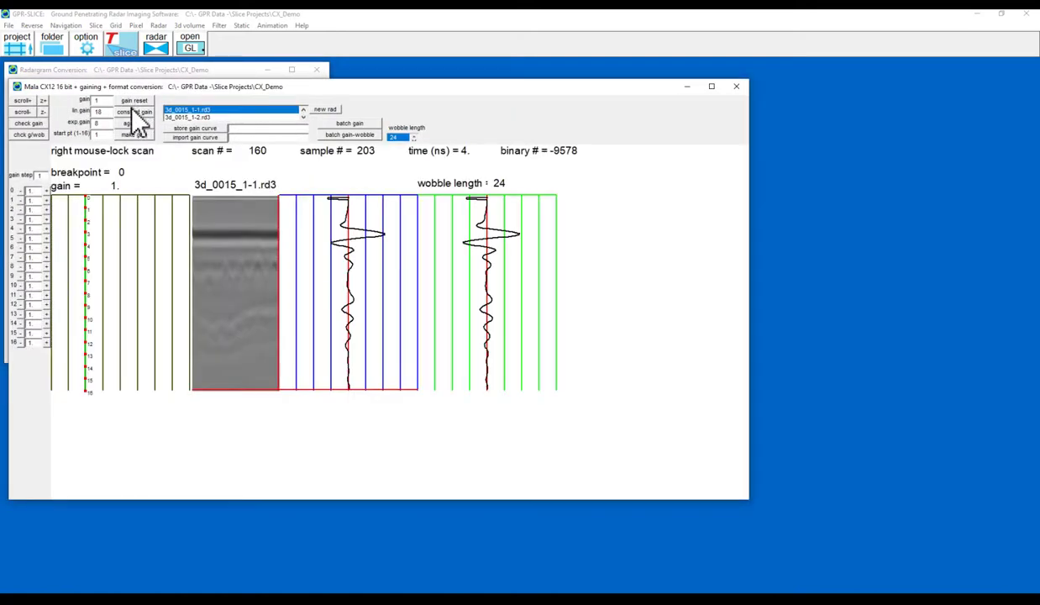
{"action": "left_click", "coordinate": [134, 135]}
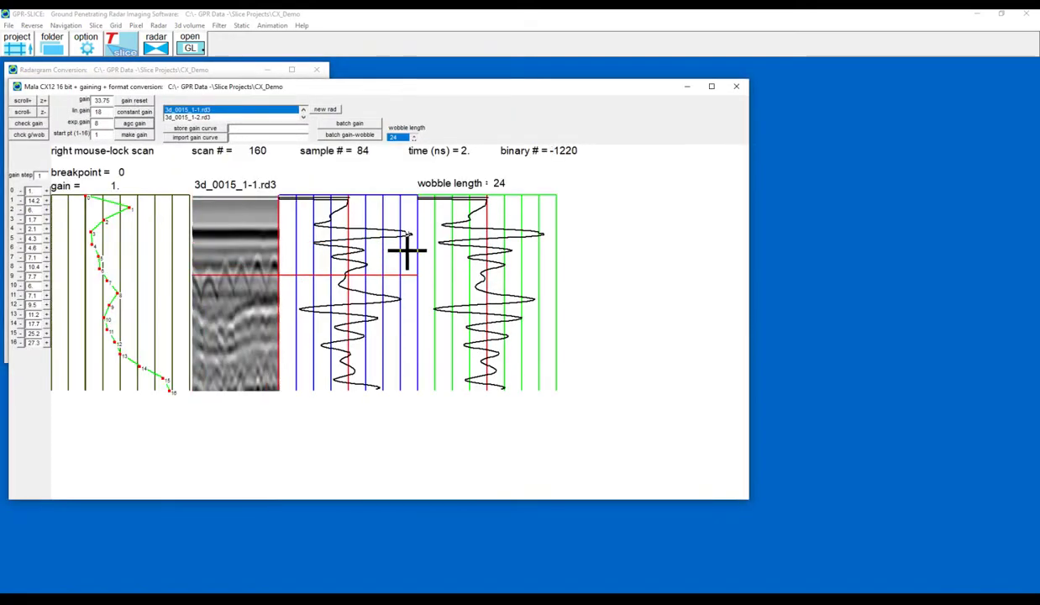
{"action": "left_click", "coordinate": [736, 86]}
{"action": "left_click", "coordinate": [316, 69]}
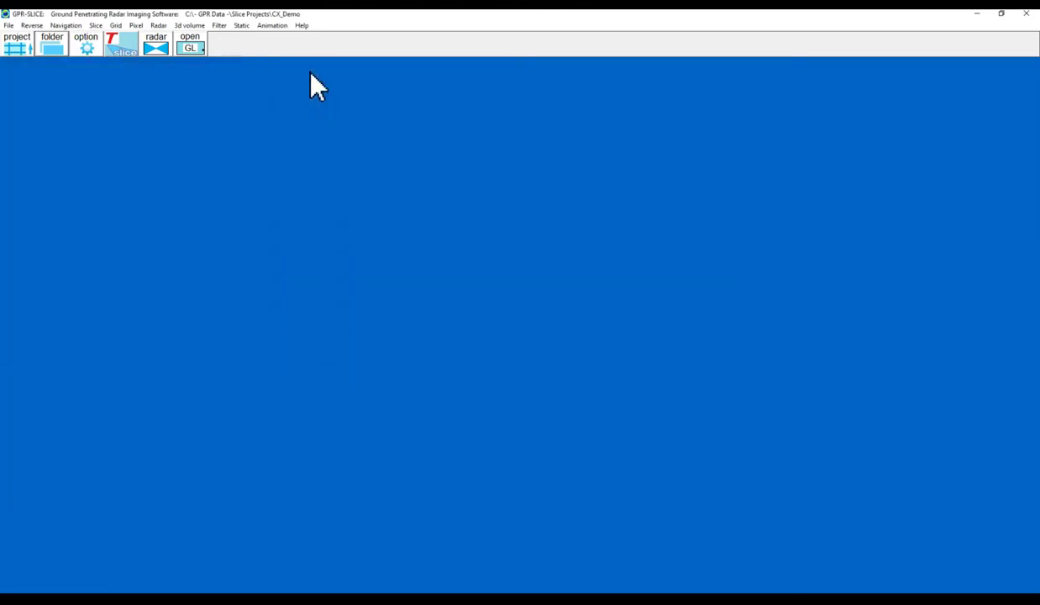
- Start the hyperbola search on 3d_0015_1-1.rd3, set the radius and TxxR to 0, and fit the hyperbola near x = 15 cm
{"action": "left_click", "coordinate": [219, 26]}
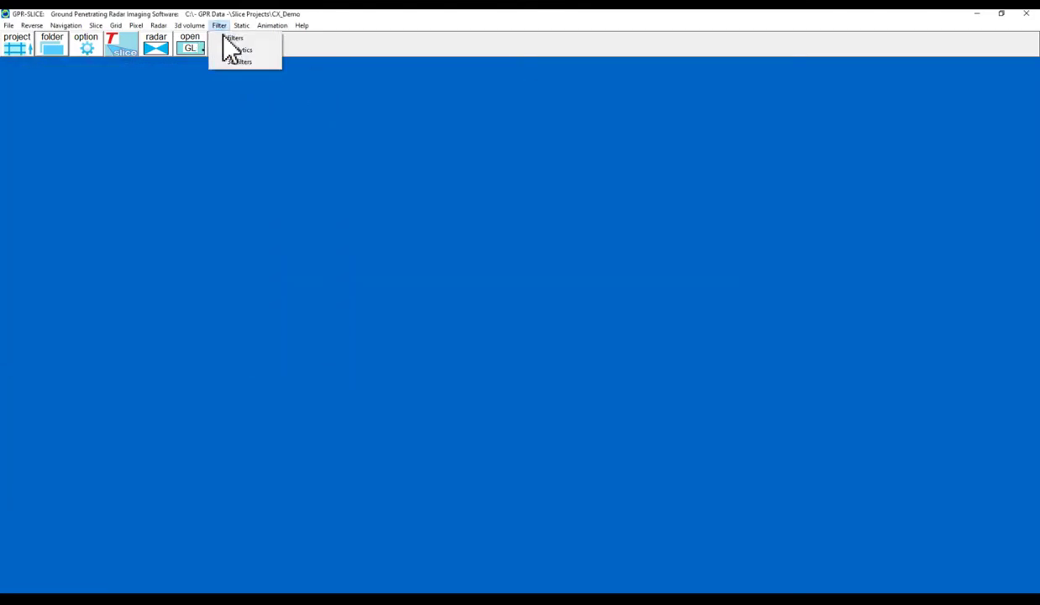
{"action": "left_click", "coordinate": [222, 39]}
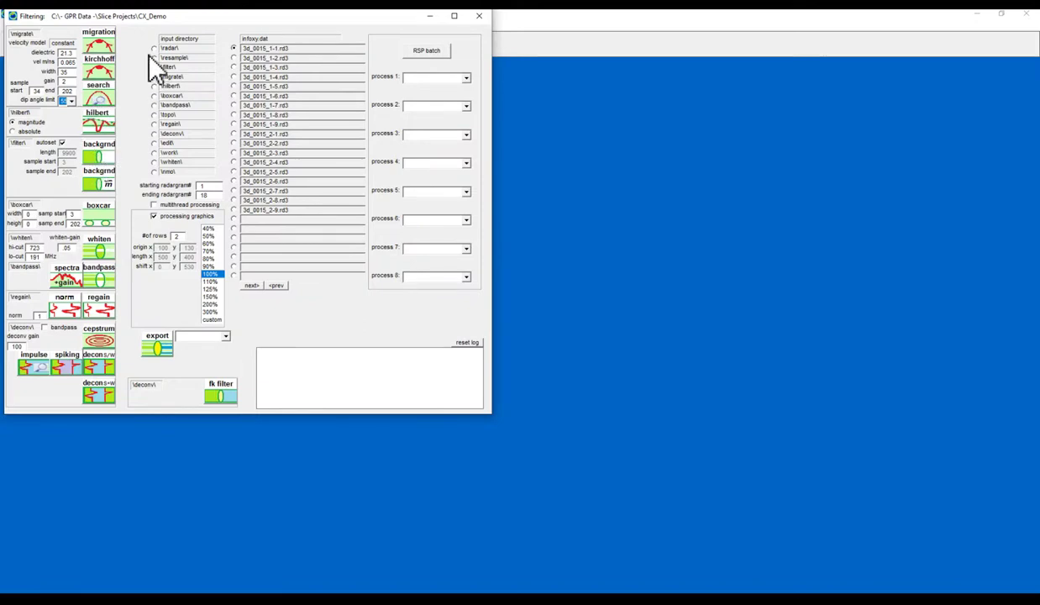
{"action": "left_click", "coordinate": [99, 96]}
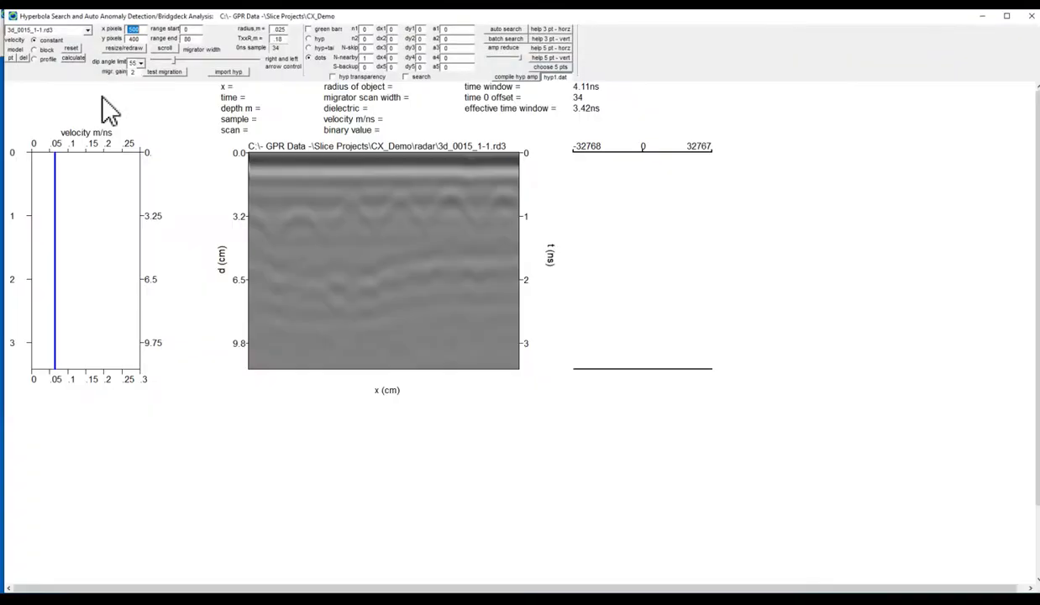
{"action": "left_click", "coordinate": [300, 207]}
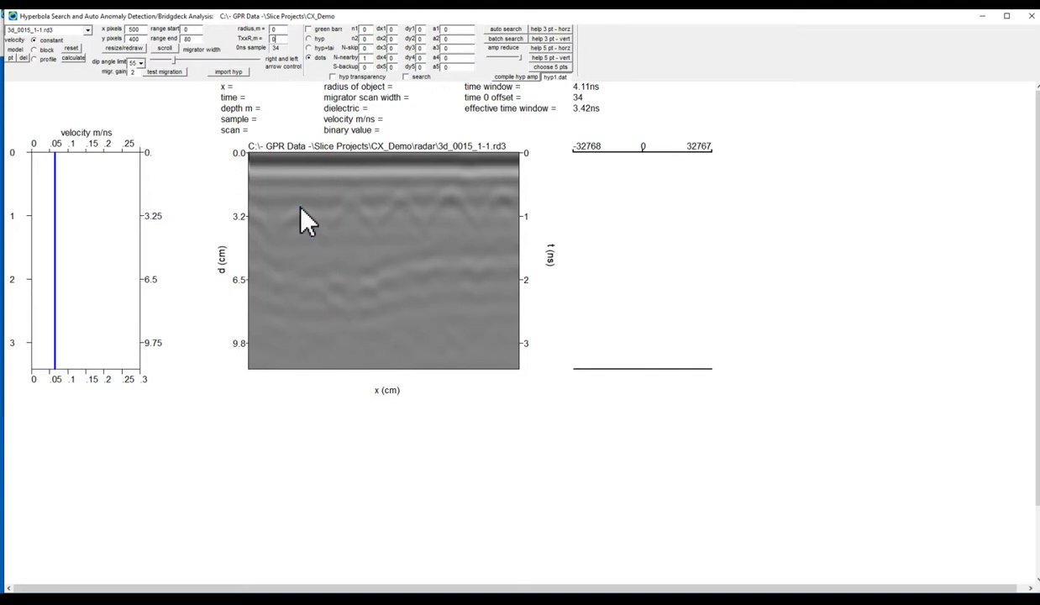
{"action": "left_click", "coordinate": [301, 204]}
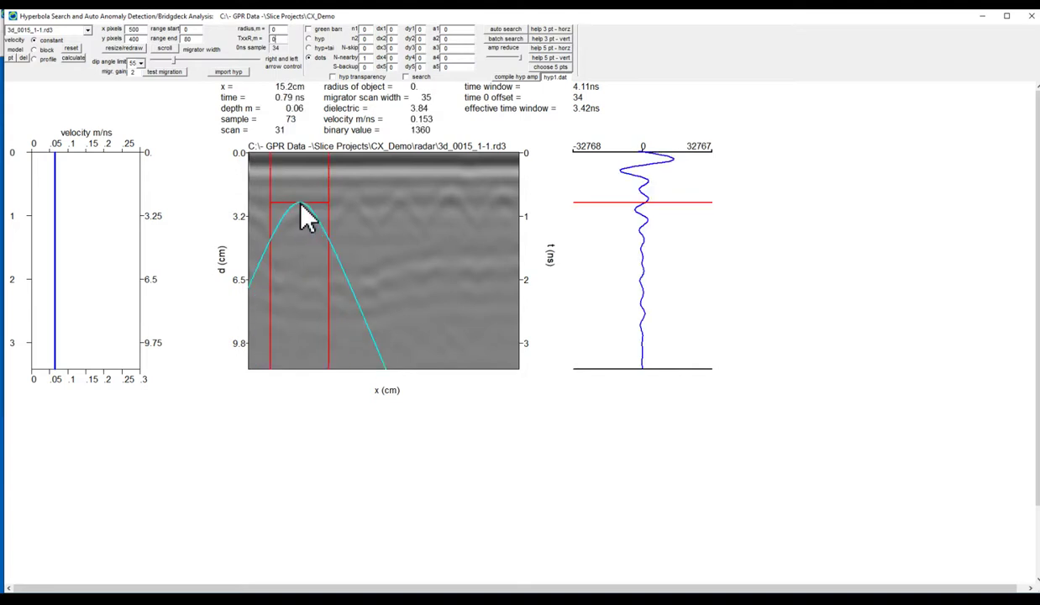
{"action": "left_click", "coordinate": [301, 205]}
{"action": "left_click", "coordinate": [300, 205]}
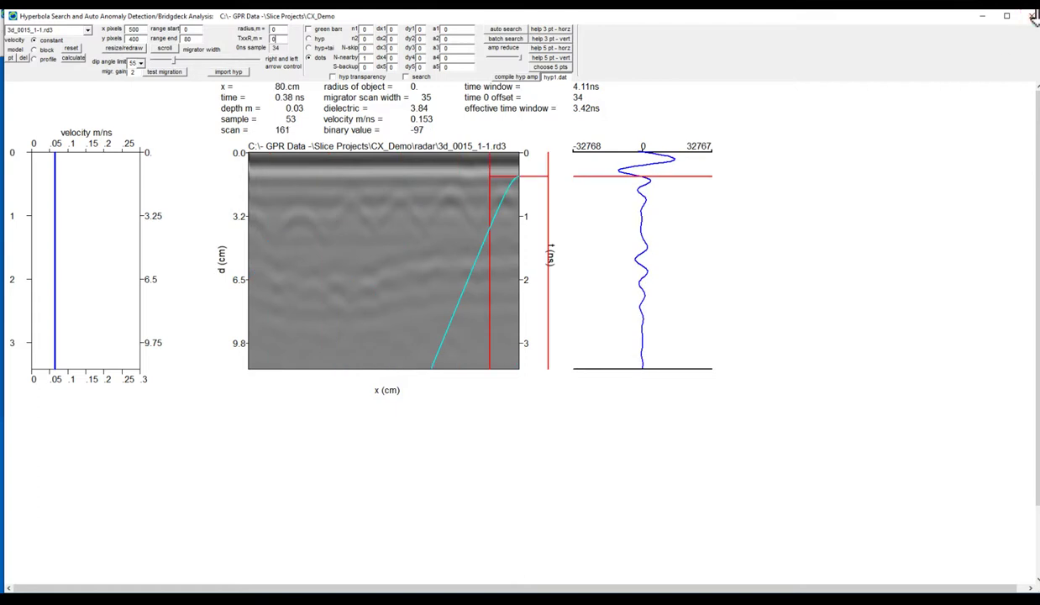
- Close the hyperbola search and set the migration gain to 5 and the migration width to 45
{"action": "left_click", "coordinate": [994, 16]}
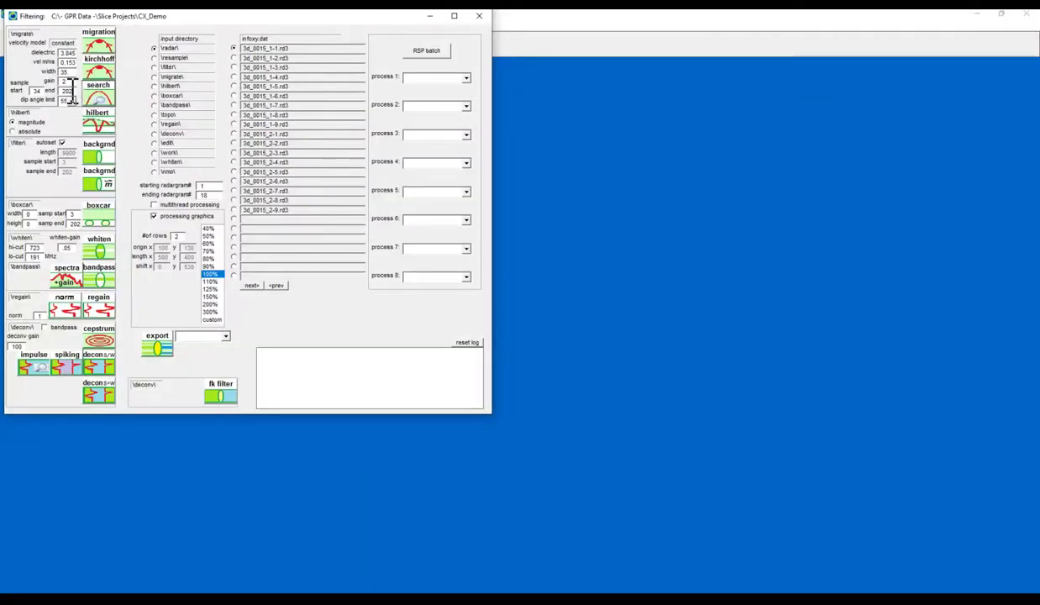
{"action": "double_click", "coordinate": [64, 80]}
{"action": "type", "text": "5"}
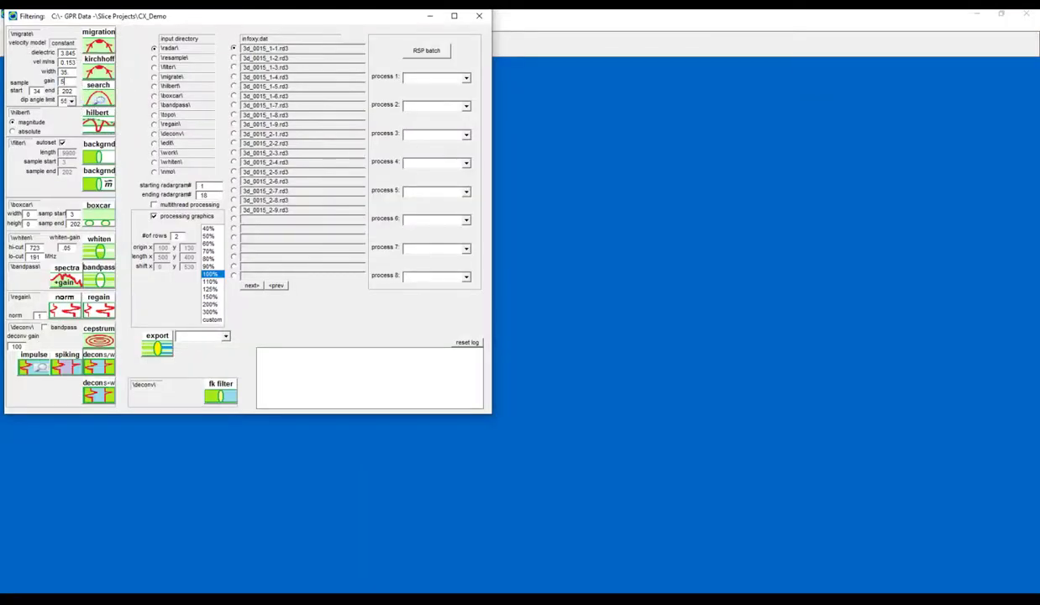
{"action": "double_click", "coordinate": [63, 72]}
{"action": "type", "text": "40"}
- Set the bandpass filter's high cut to 4000 MHz and low cut to 1200 MHz
{"action": "double_click", "coordinate": [36, 248]}
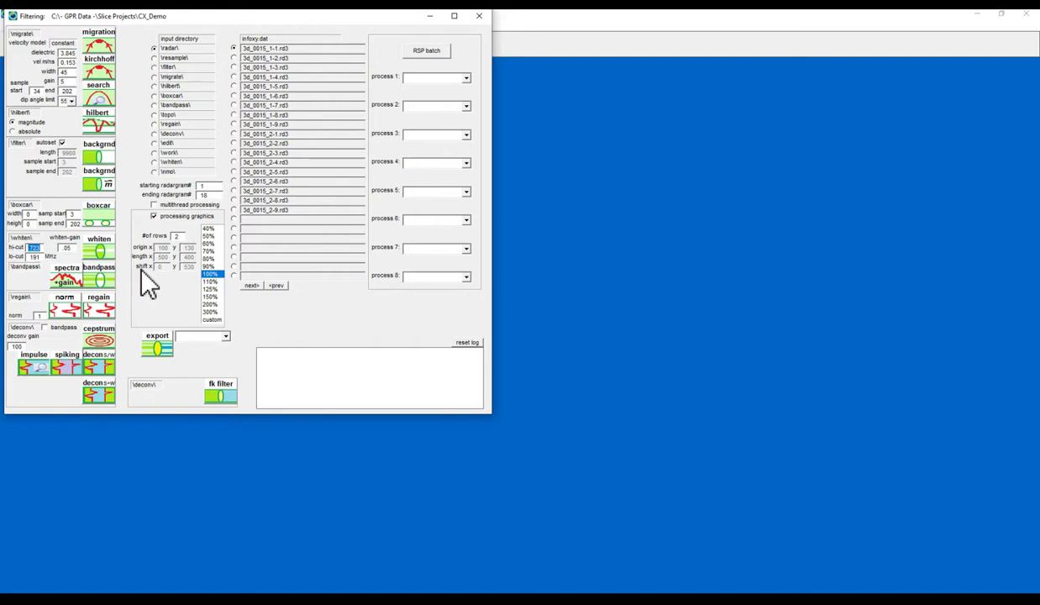
{"action": "type", "text": "4000"}
{"action": "double_click", "coordinate": [35, 256]}
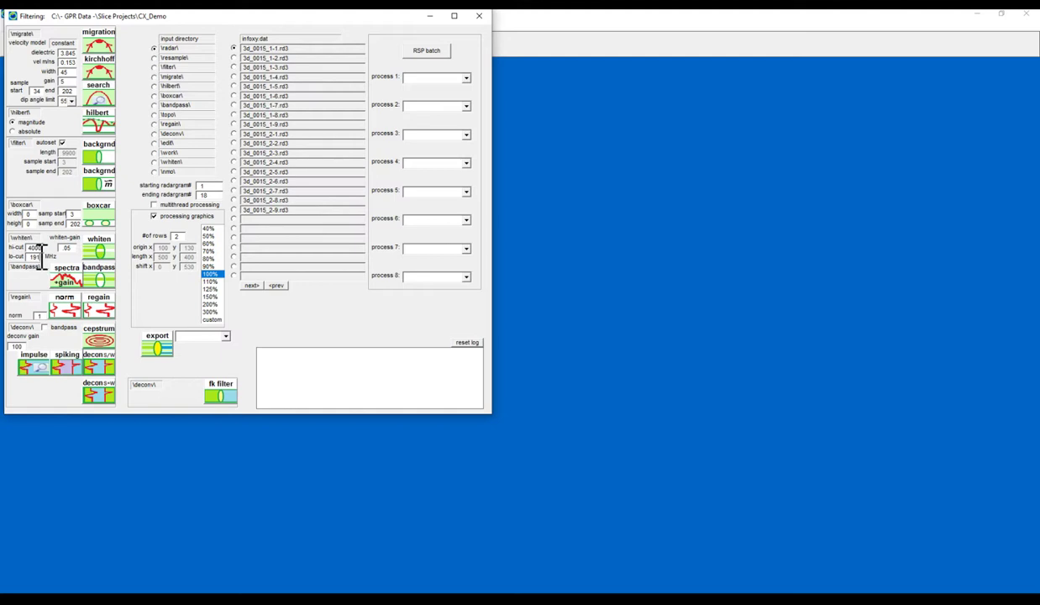
{"action": "type", "text": "1200"}
- Assign background as batch process 1, disable the automatic background settings, and set the background filter length to 5
{"action": "left_click", "coordinate": [465, 78]}
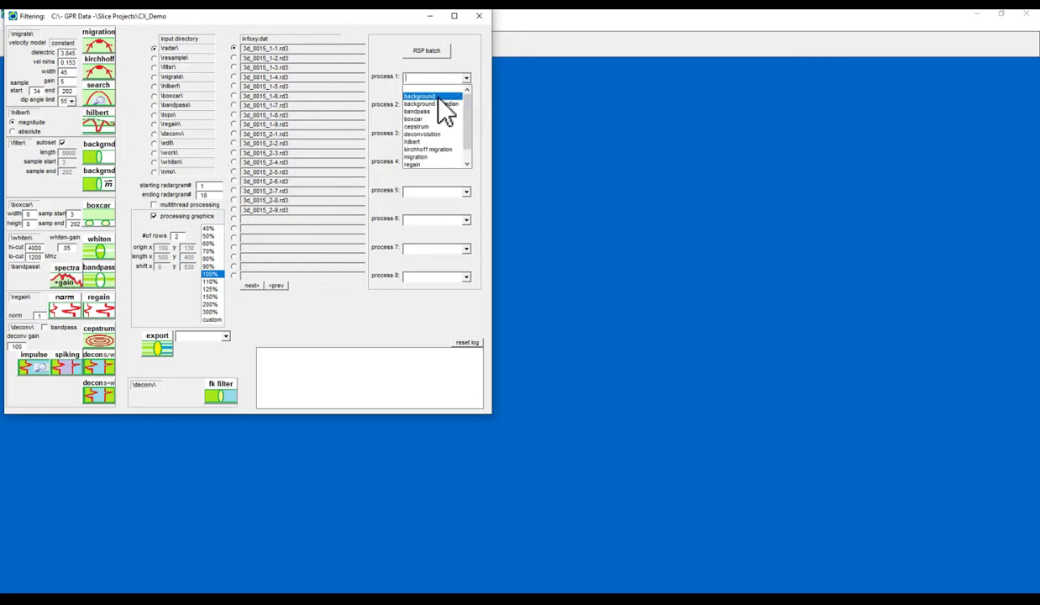
{"action": "left_click", "coordinate": [438, 98]}
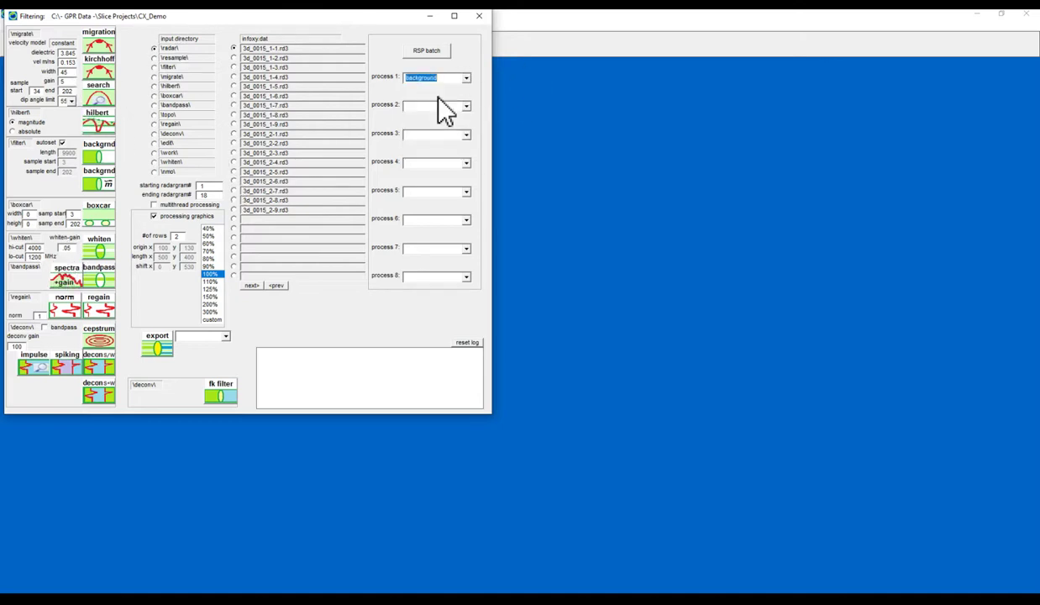
{"action": "left_click", "coordinate": [61, 144]}
{"action": "double_click", "coordinate": [67, 152]}
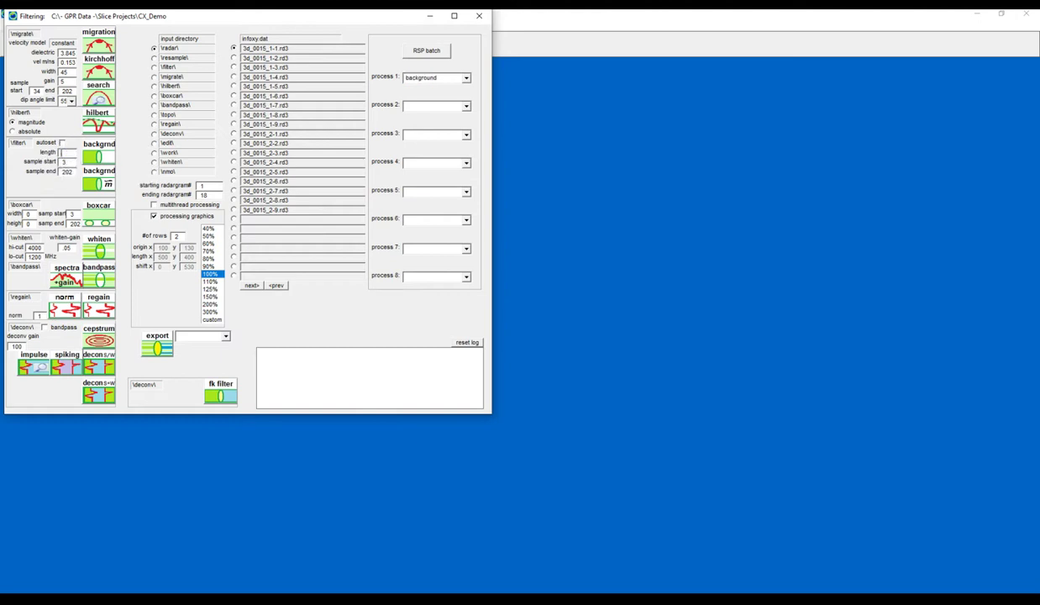
{"action": "type", "text": "5"}
- Assign bandpass, migration and hilbert as batch processes 2, 3 and 4, and close the filtering window
{"action": "left_click", "coordinate": [466, 107]}
{"action": "left_click", "coordinate": [457, 141]}
{"action": "left_click", "coordinate": [467, 136]}
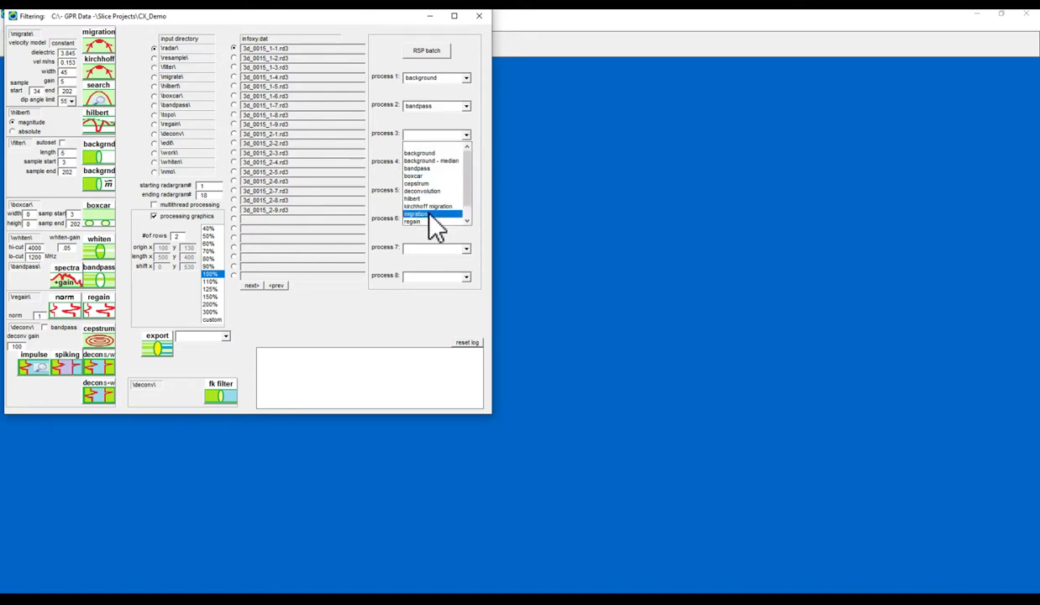
{"action": "left_click", "coordinate": [430, 213]}
{"action": "left_click", "coordinate": [467, 163]}
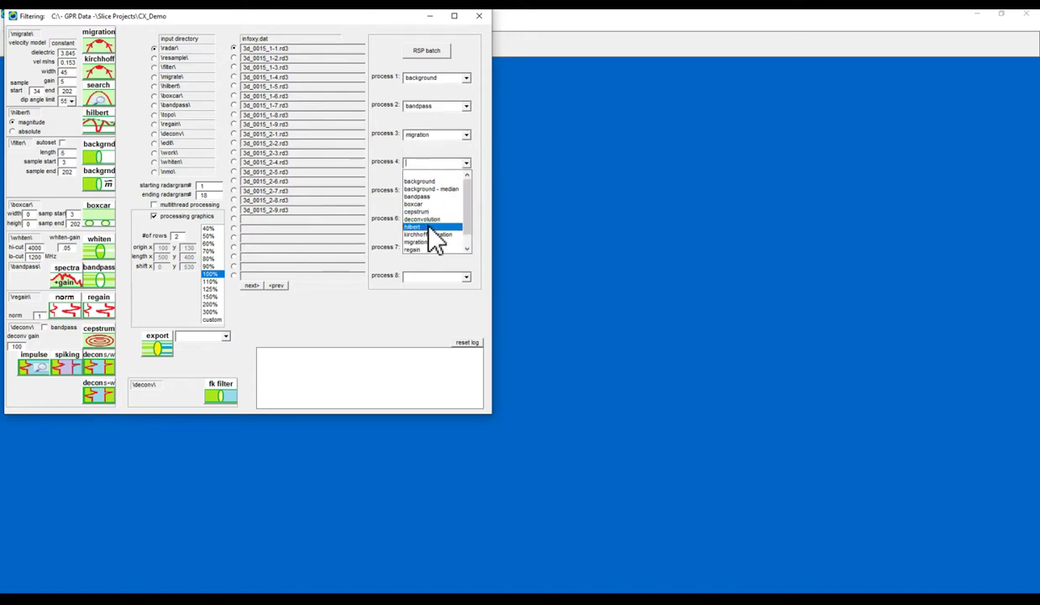
{"action": "left_click", "coordinate": [430, 226]}
{"action": "left_click", "coordinate": [480, 16]}
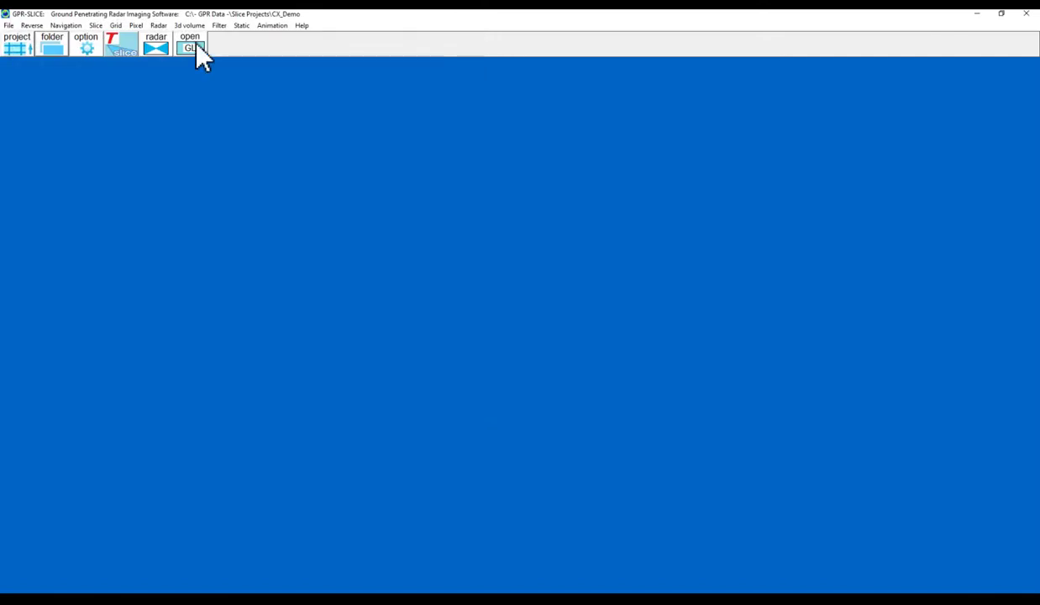
- In radargram editing, set the 0ns threshold to .5, the start sample to 8 and the backup Nsamp to 3, and close the window
{"action": "left_click", "coordinate": [159, 25]}
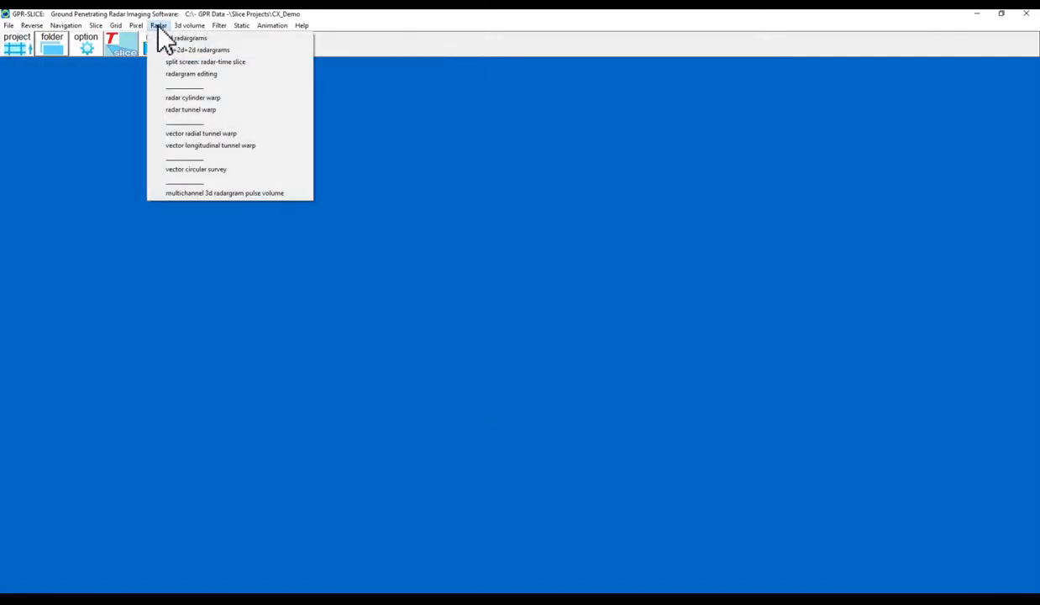
{"action": "left_click", "coordinate": [171, 74]}
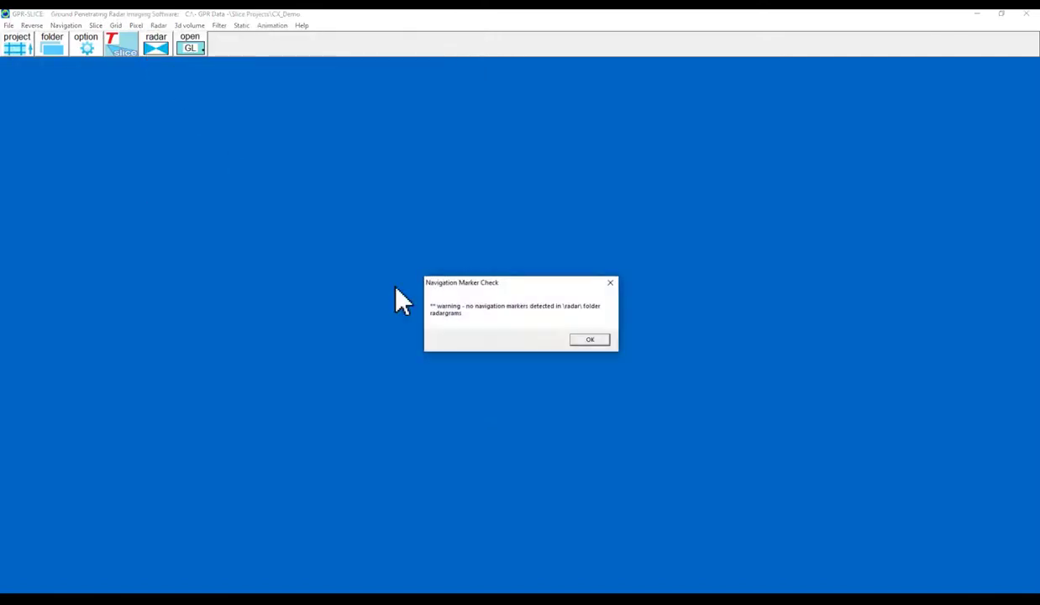
{"action": "left_click", "coordinate": [582, 340]}
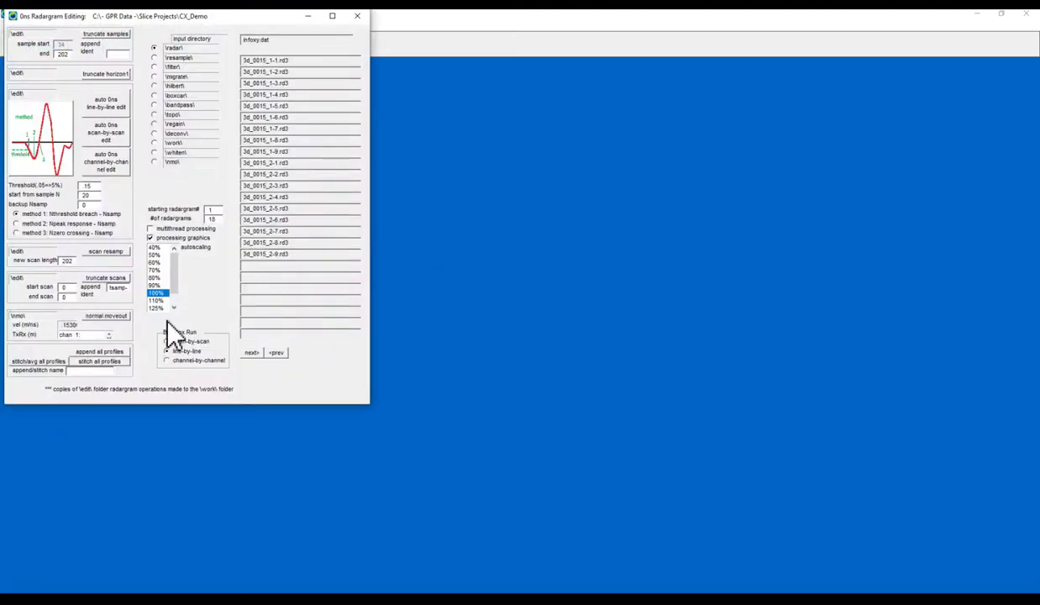
{"action": "double_click", "coordinate": [87, 186]}
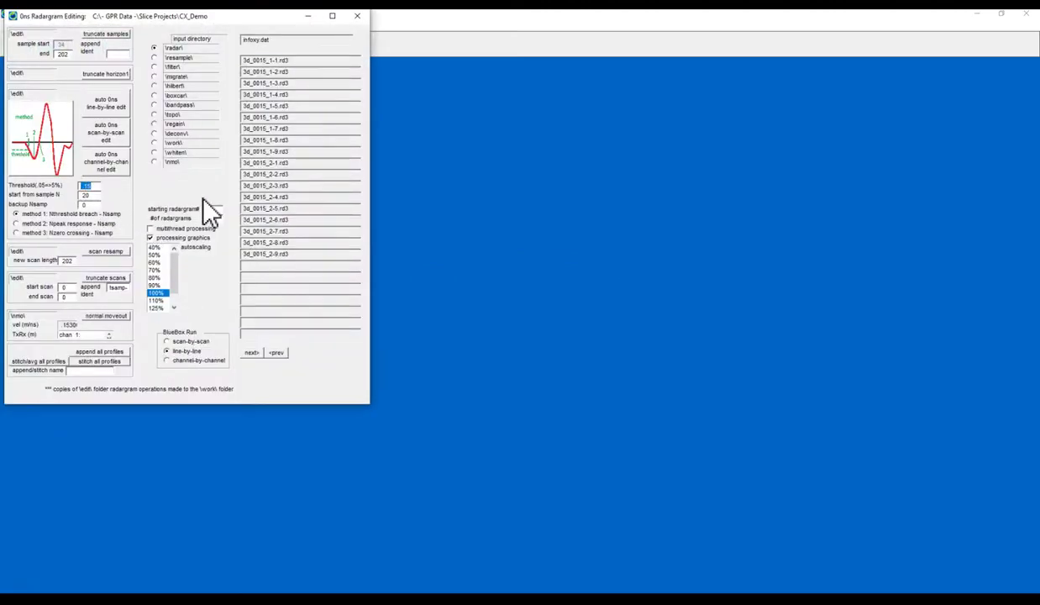
{"action": "type", "text": "5"}
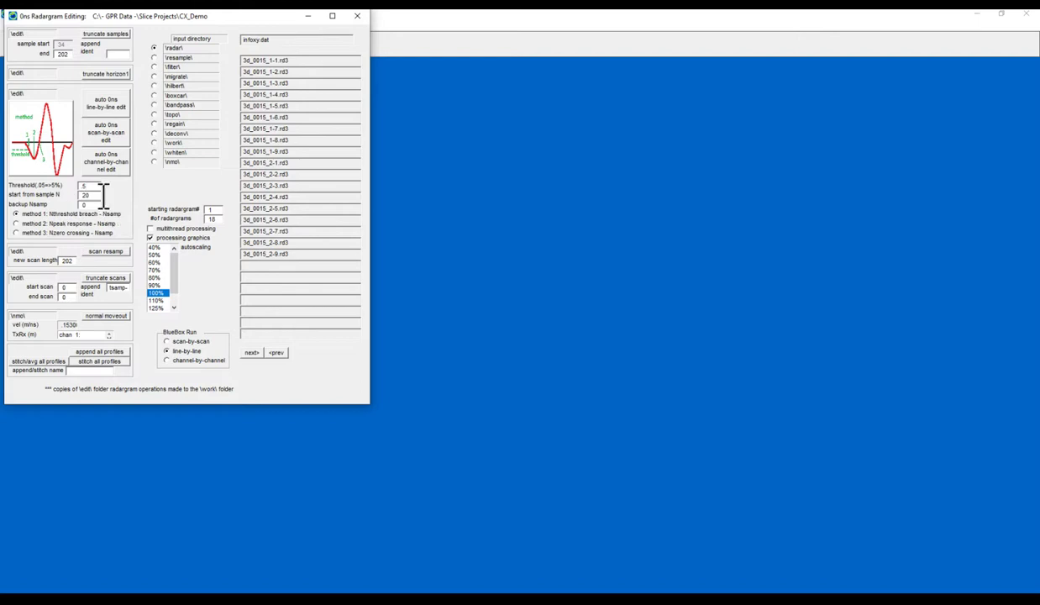
{"action": "key", "text": "Tab"}
{"action": "type", "text": "8"}
{"action": "key", "text": "Tab"}
{"action": "type", "text": "3"}
{"action": "left_click", "coordinate": [357, 17]}
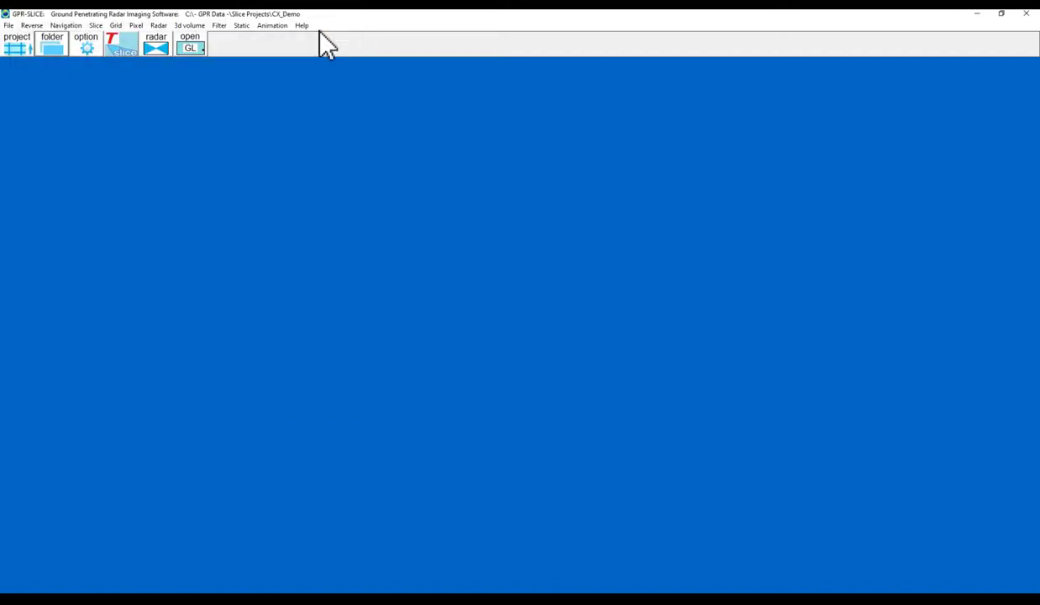
- Review the BlueBox xy decoupled gridding + editing + RSP batch settings and the plot options, and close both windows
{"action": "left_click", "coordinate": [10, 26]}
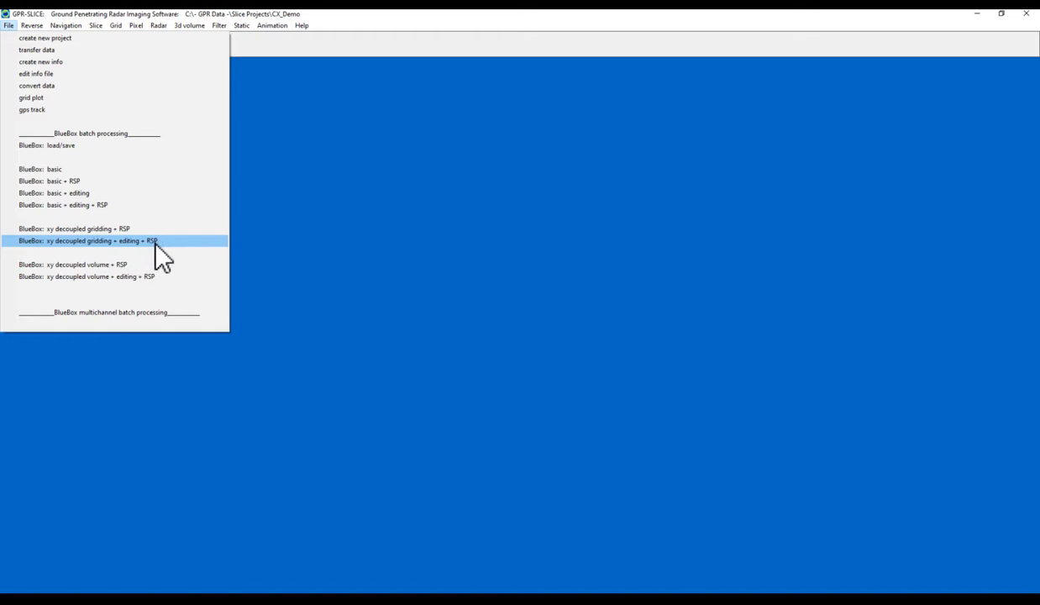
{"action": "left_click", "coordinate": [92, 241]}
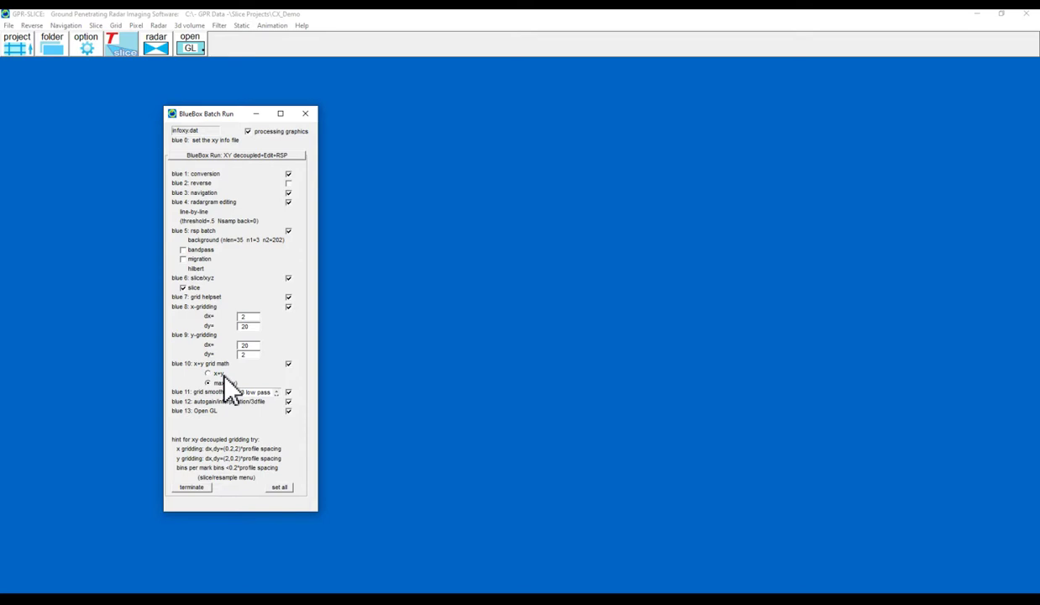
{"action": "left_click", "coordinate": [289, 412]}
{"action": "left_click", "coordinate": [305, 116]}
{"action": "left_click", "coordinate": [84, 50]}
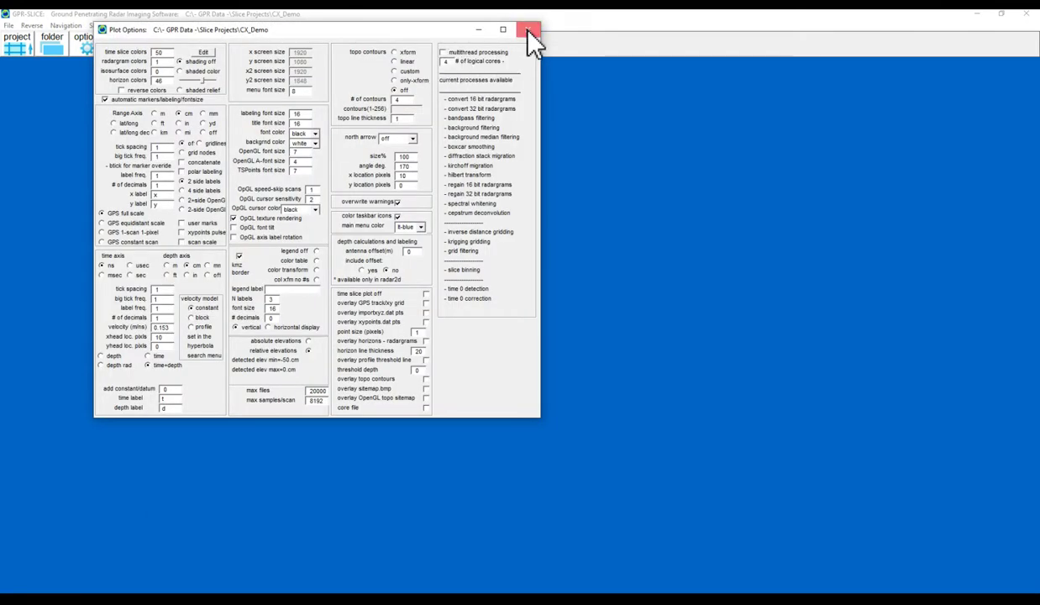
{"action": "left_click", "coordinate": [527, 31]}
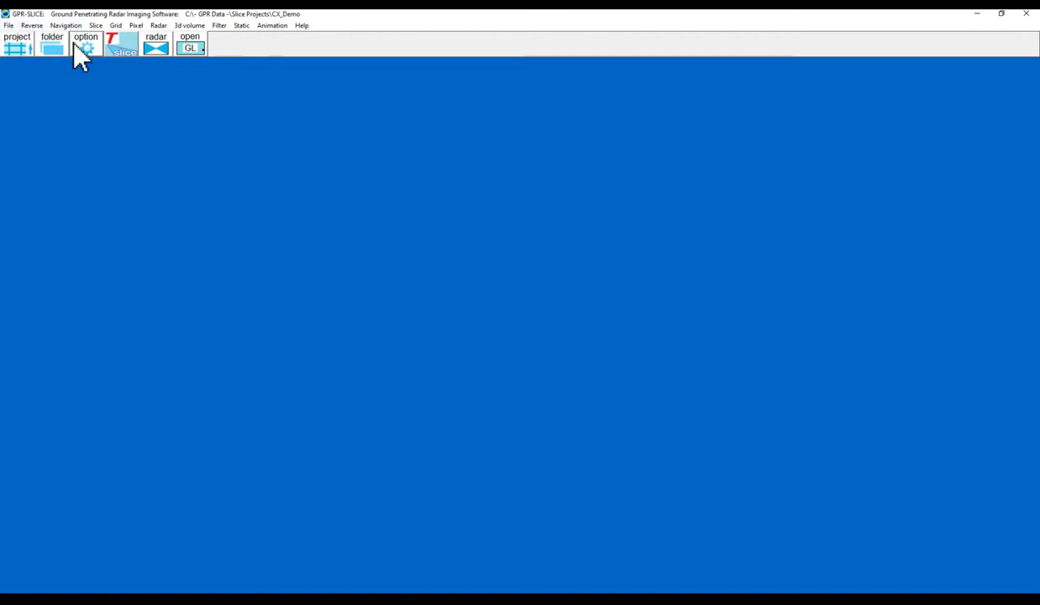
- Run the BlueBox xy decoupled gridding + editing + RSP batch, enlarging the migration display to follow the processing
{"action": "left_click", "coordinate": [8, 25]}
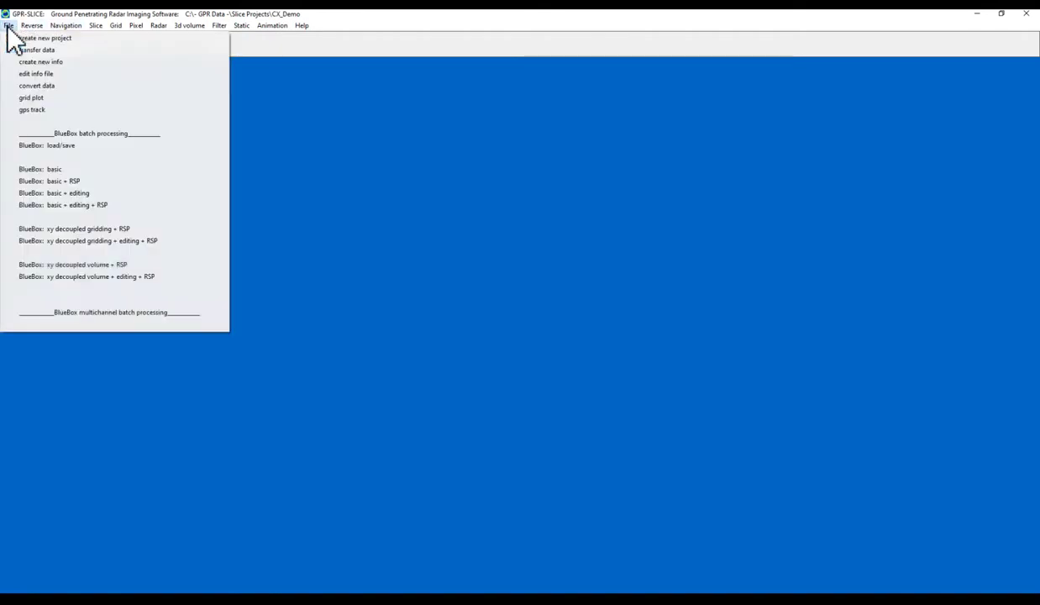
{"action": "left_click", "coordinate": [95, 239]}
{"action": "left_click", "coordinate": [186, 141]}
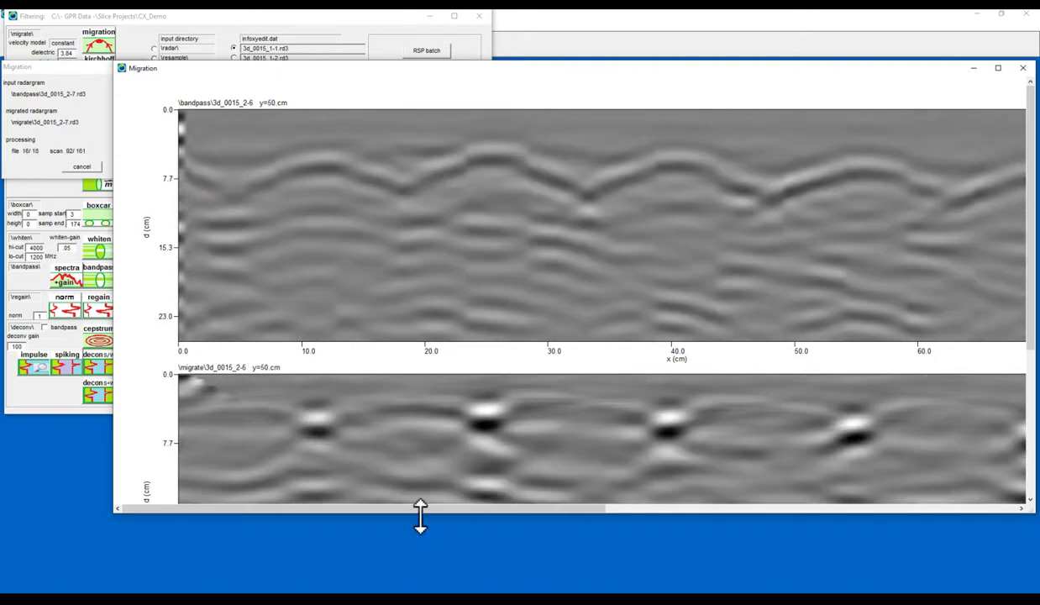
{"action": "left_click_drag", "start_coordinate": [420, 510], "coordinate": [418, 564]}
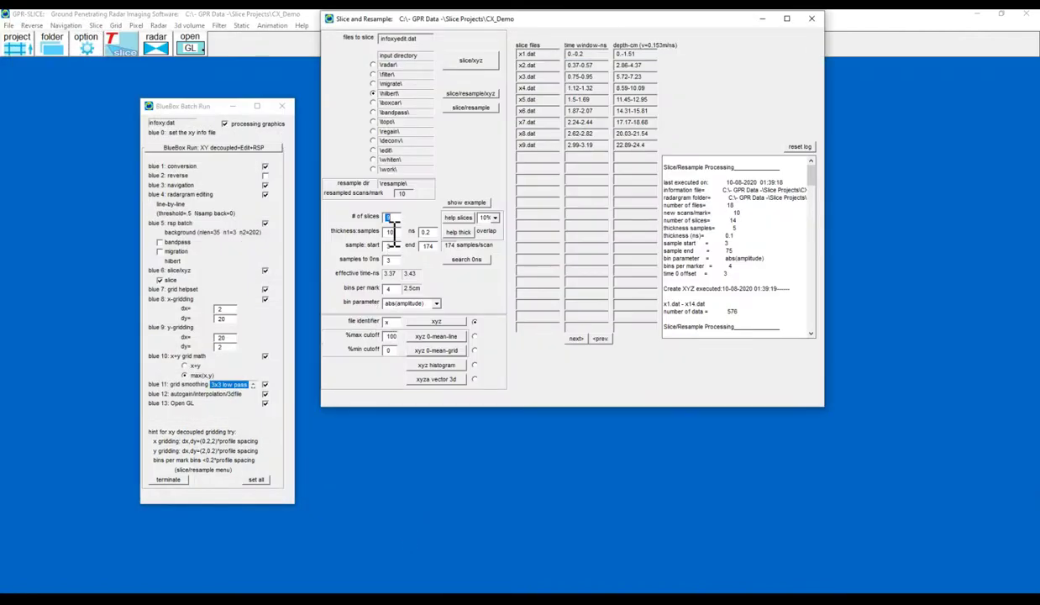
- Set the slicing end sample to 80, preview the time slice windows on 3d_0015_1-1.rd3, and close the preview
{"action": "double_click", "coordinate": [425, 245]}
{"action": "type", "text": "80"}
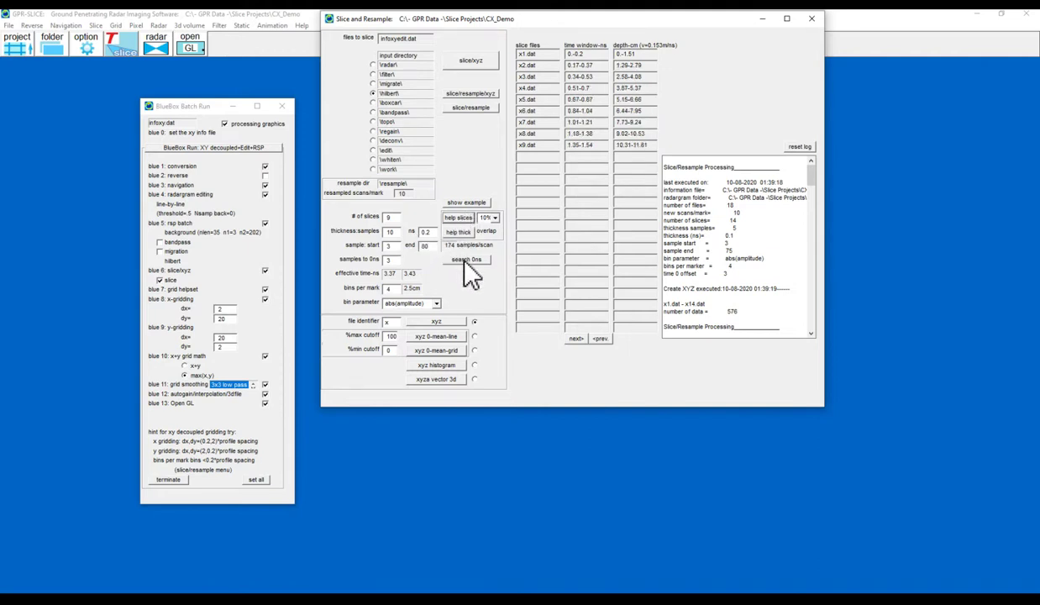
{"action": "left_click", "coordinate": [470, 204]}
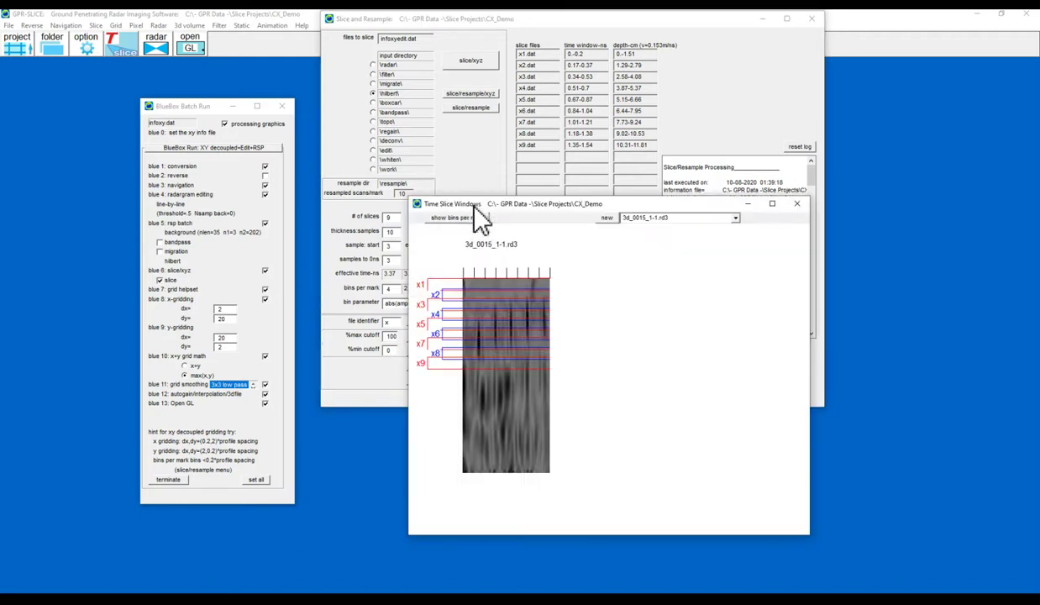
{"action": "left_click", "coordinate": [797, 204]}
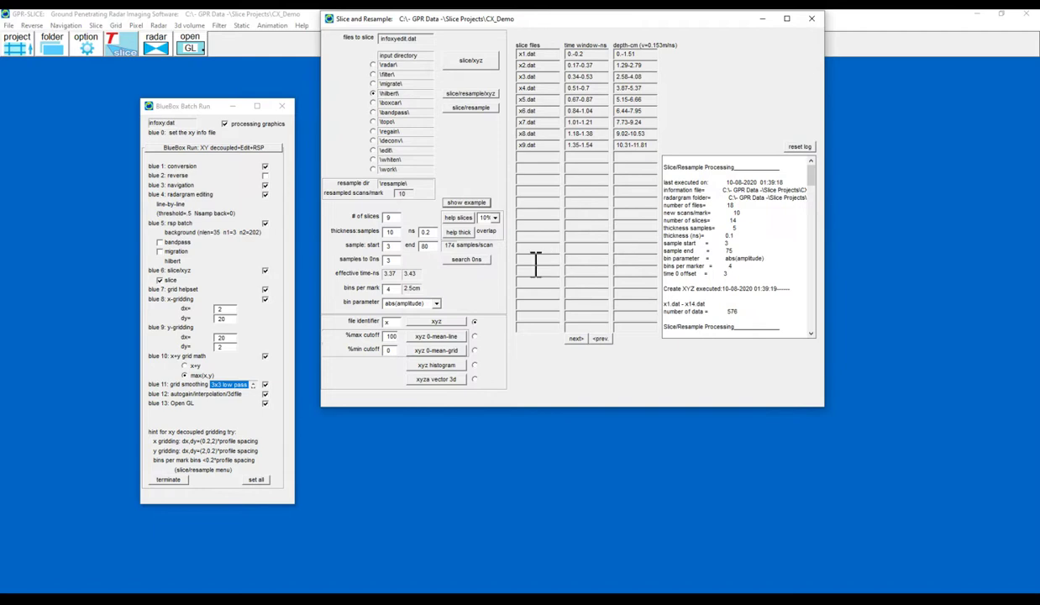
- Set the slice overlap to 20%, recalculate the number of slices, let the batch continue into gridding, and minimize the gridding display
{"action": "left_click", "coordinate": [491, 217]}
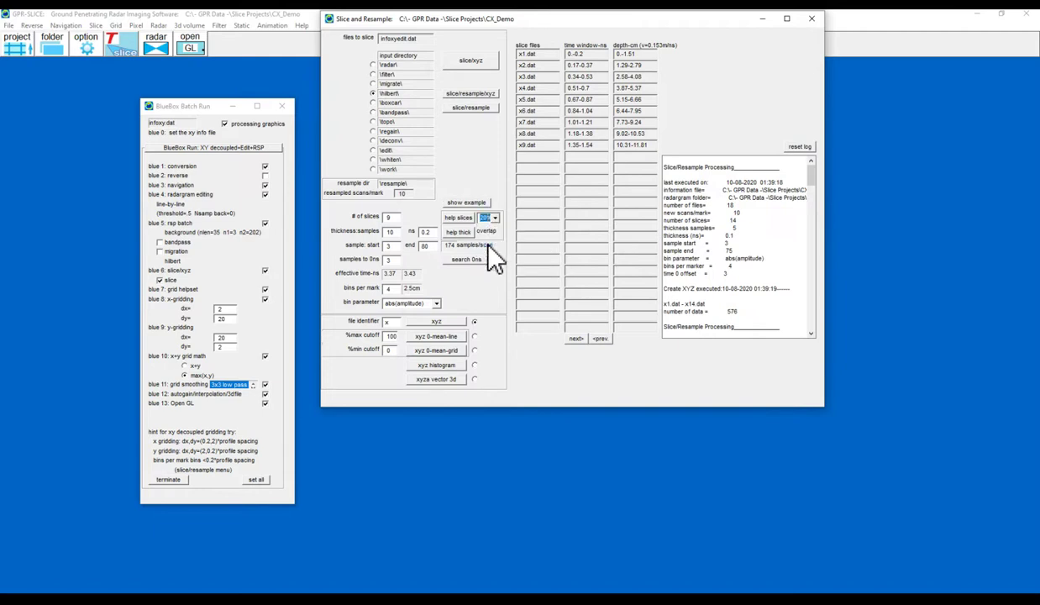
{"action": "left_click", "coordinate": [462, 219]}
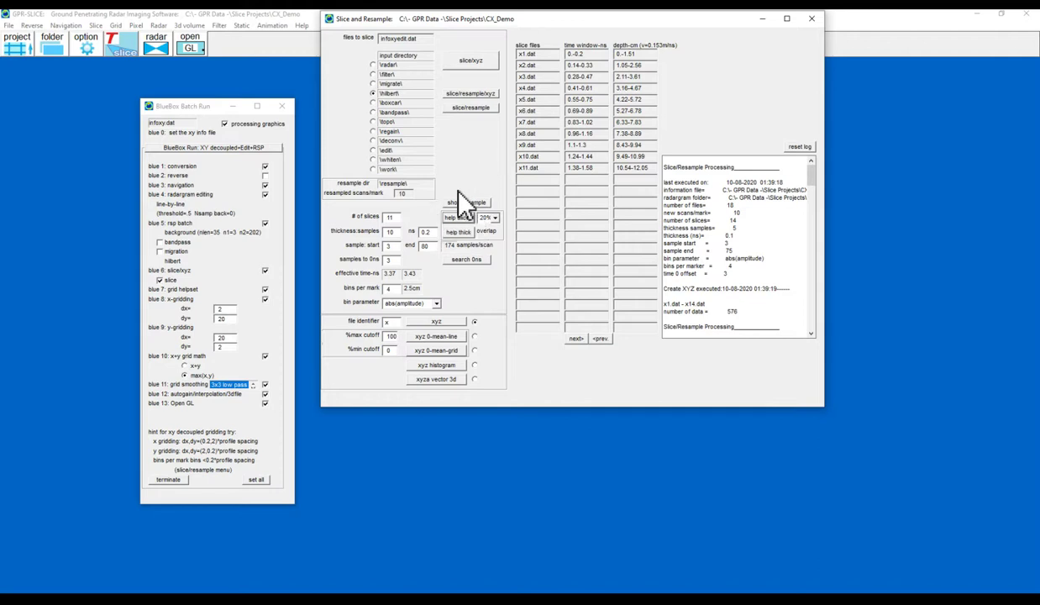
{"action": "left_click", "coordinate": [812, 20]}
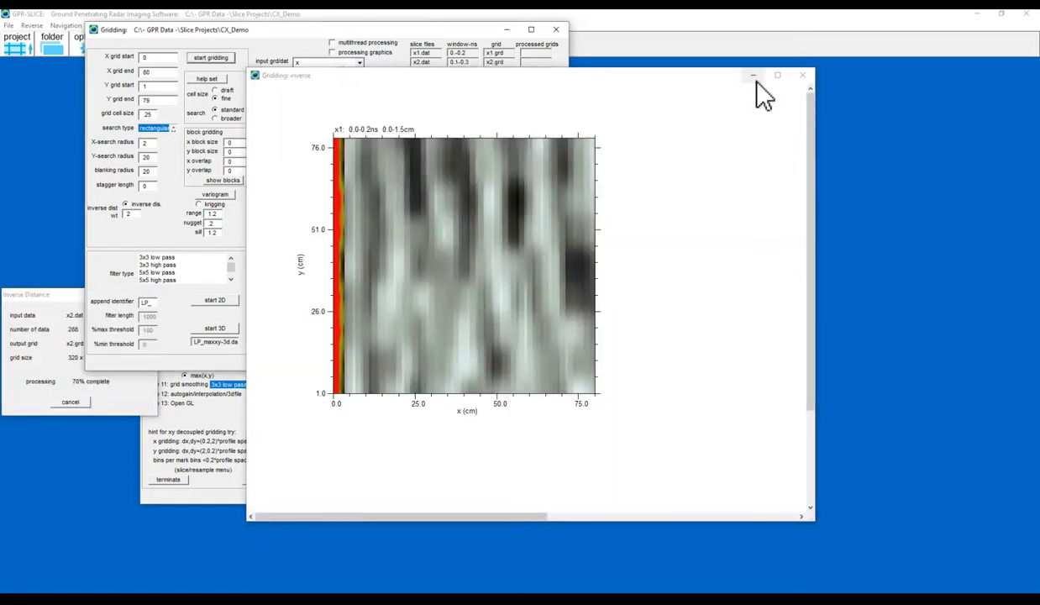
{"action": "left_click", "coordinate": [754, 76]}
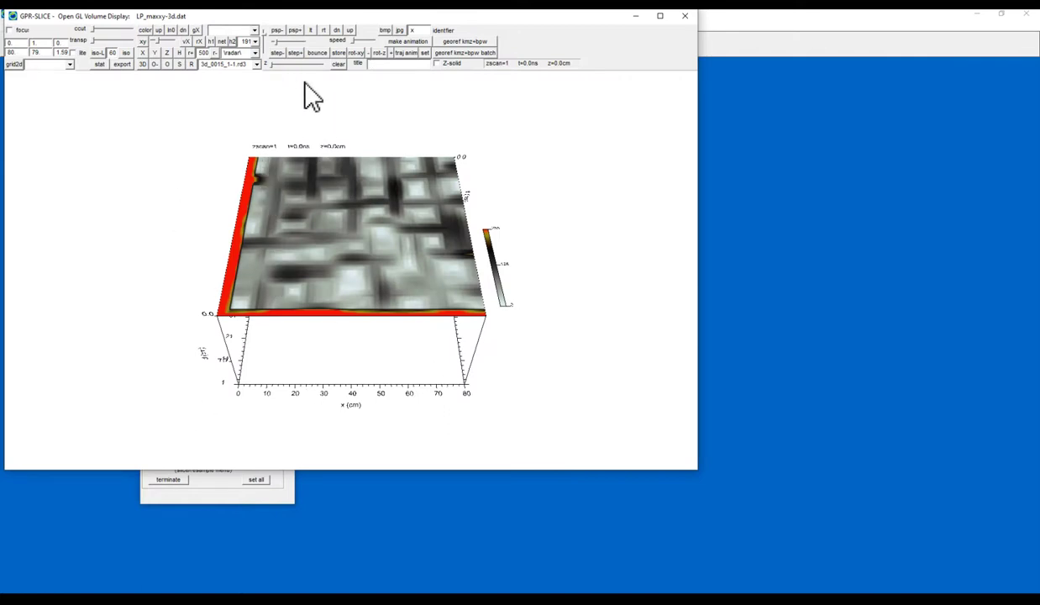
- Reduce the vertical scale of the 3D volume and move its depth slice down to z = 11.9 cm
{"action": "left_click", "coordinate": [265, 37]}
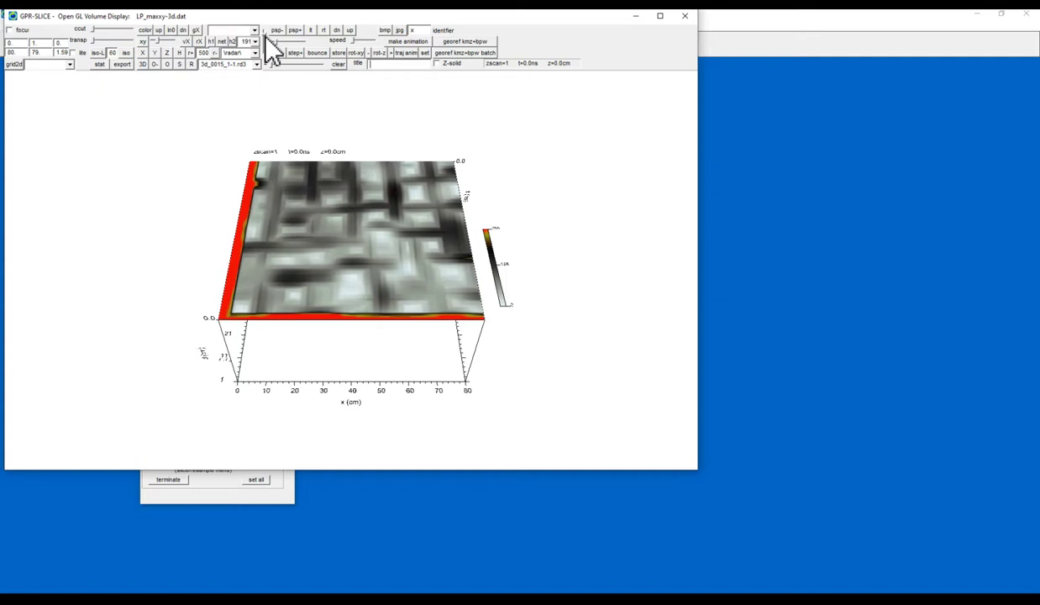
{"action": "left_click_drag", "start_coordinate": [273, 65], "coordinate": [325, 99]}
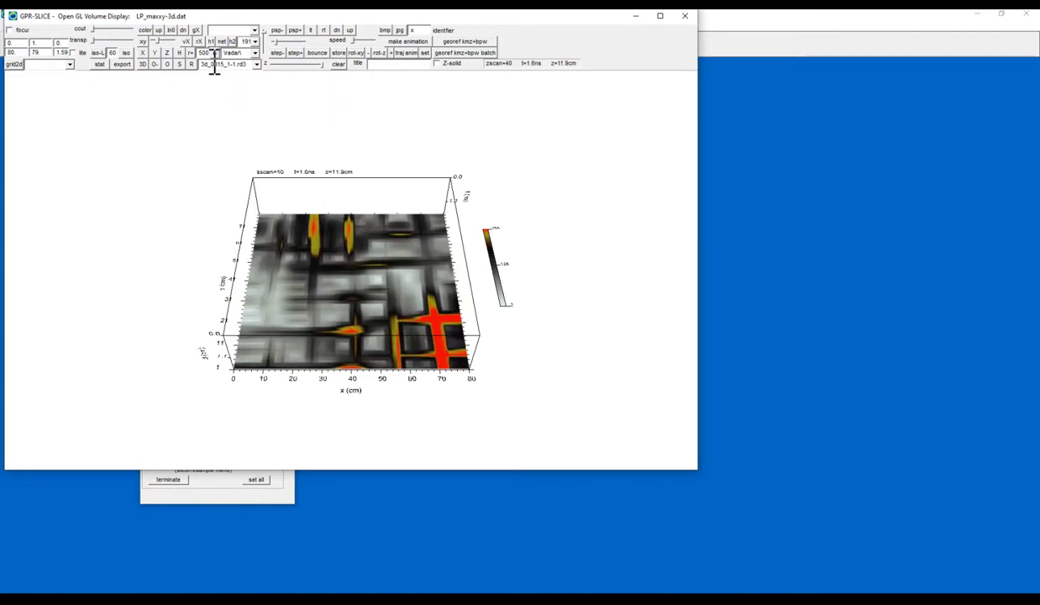
- Render the 3D volume as a light isosurface with its time range starting at 0.2 ns and focus enabled
{"action": "left_click", "coordinate": [96, 52]}
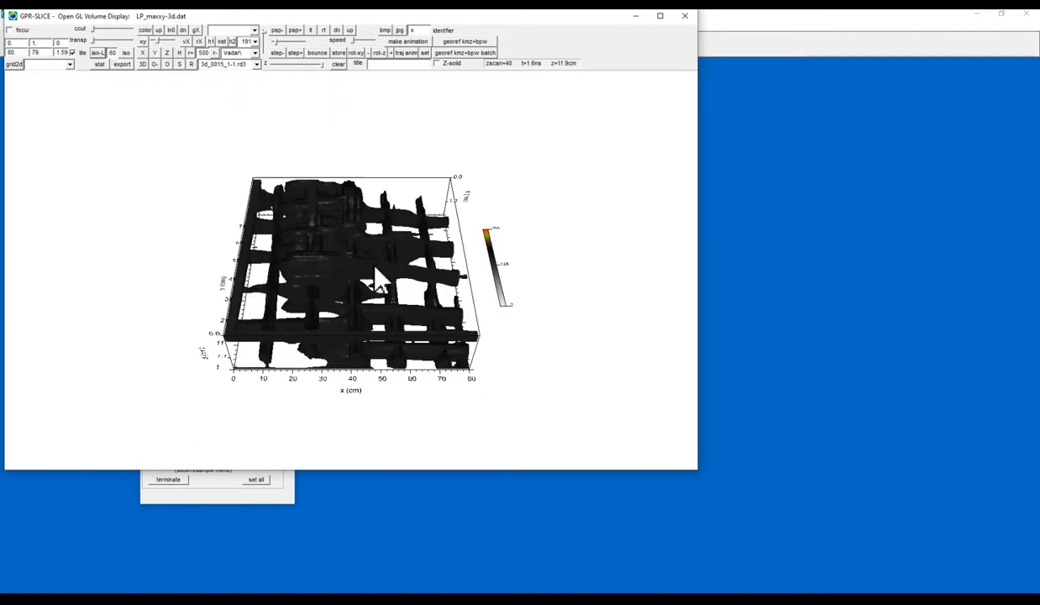
{"action": "left_click_drag", "start_coordinate": [365, 283], "coordinate": [404, 269]}
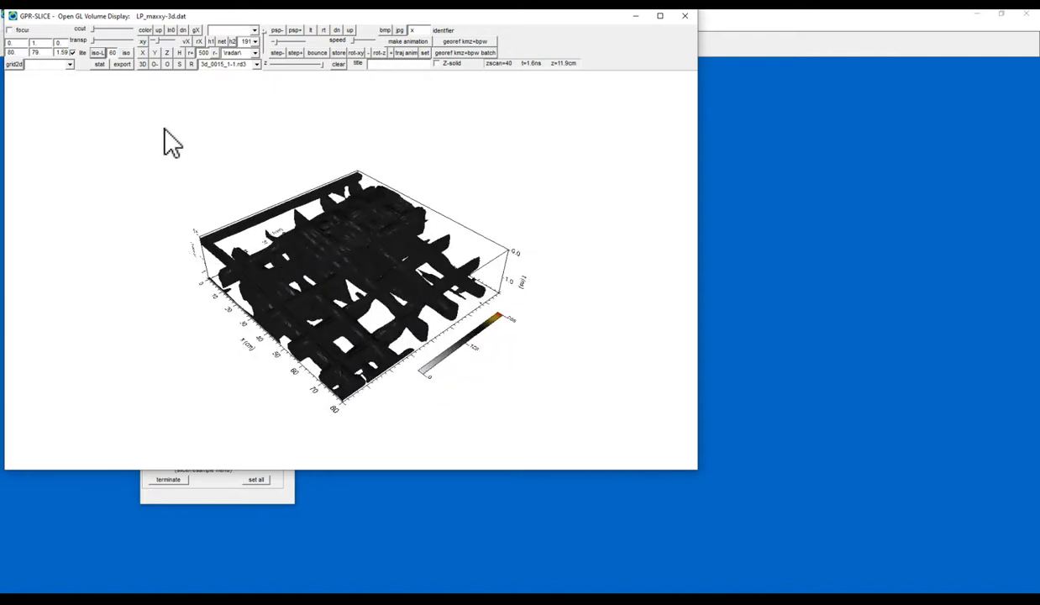
{"action": "double_click", "coordinate": [60, 42]}
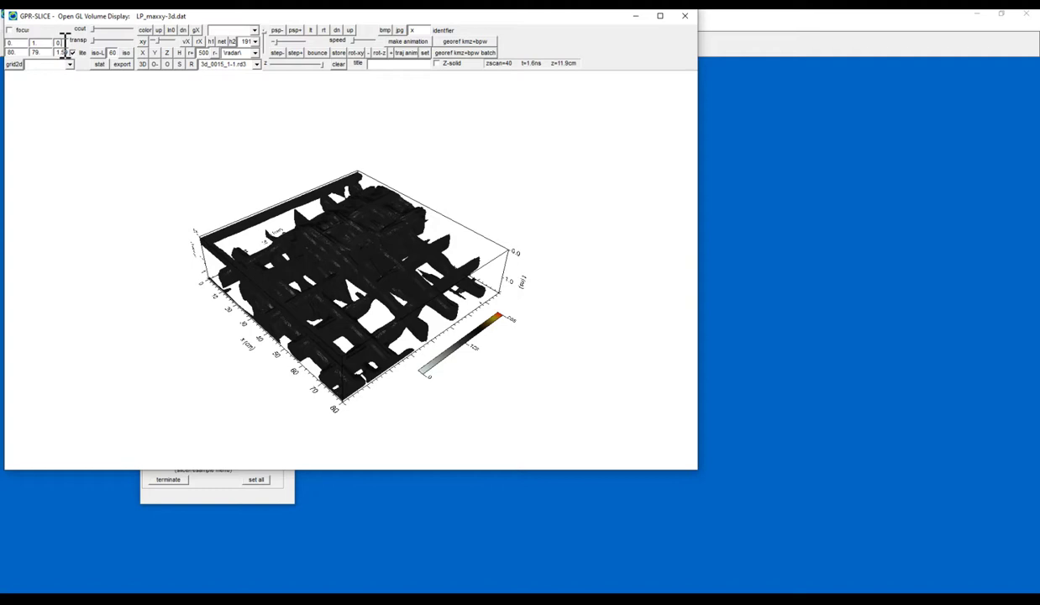
{"action": "type", "text": "0.2"}
{"action": "left_click", "coordinate": [9, 30]}
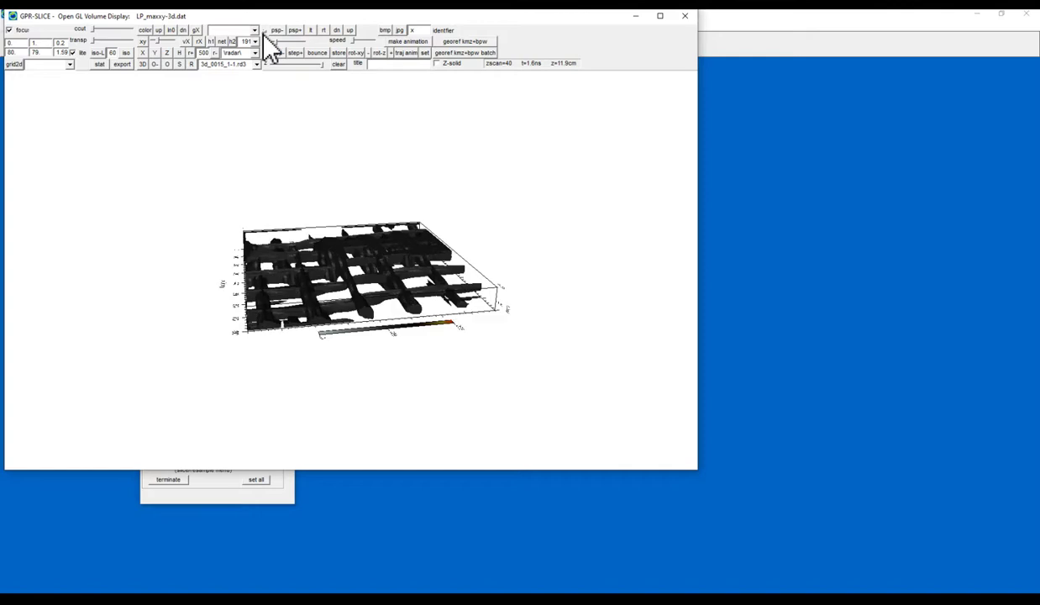
{"action": "left_click_drag", "start_coordinate": [368, 244], "coordinate": [490, 225]}
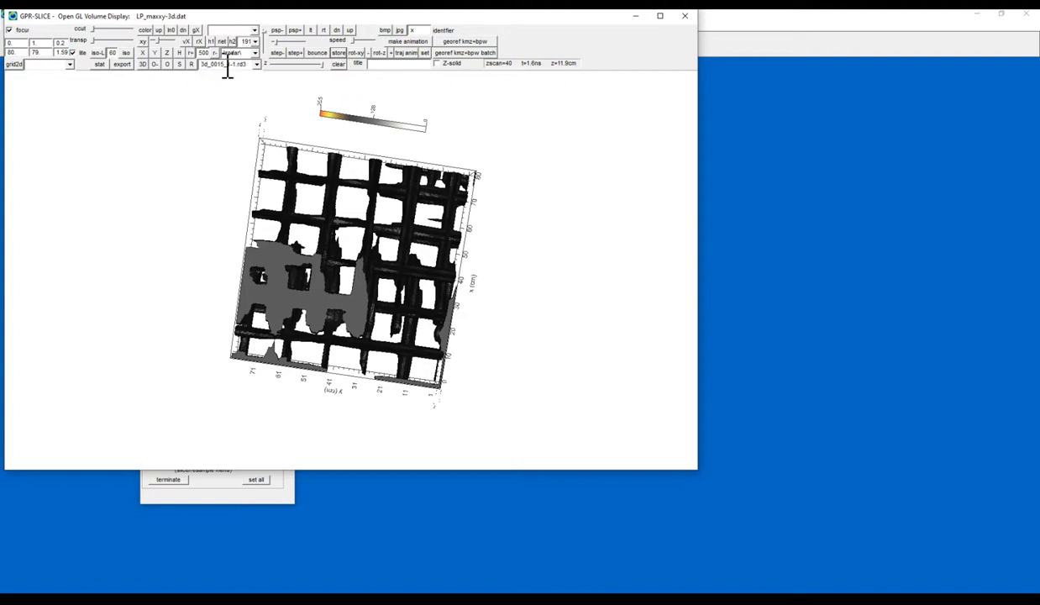
- Set the 3D volume's color table to 14 in the transform controls and close them
{"action": "left_click", "coordinate": [187, 42]}
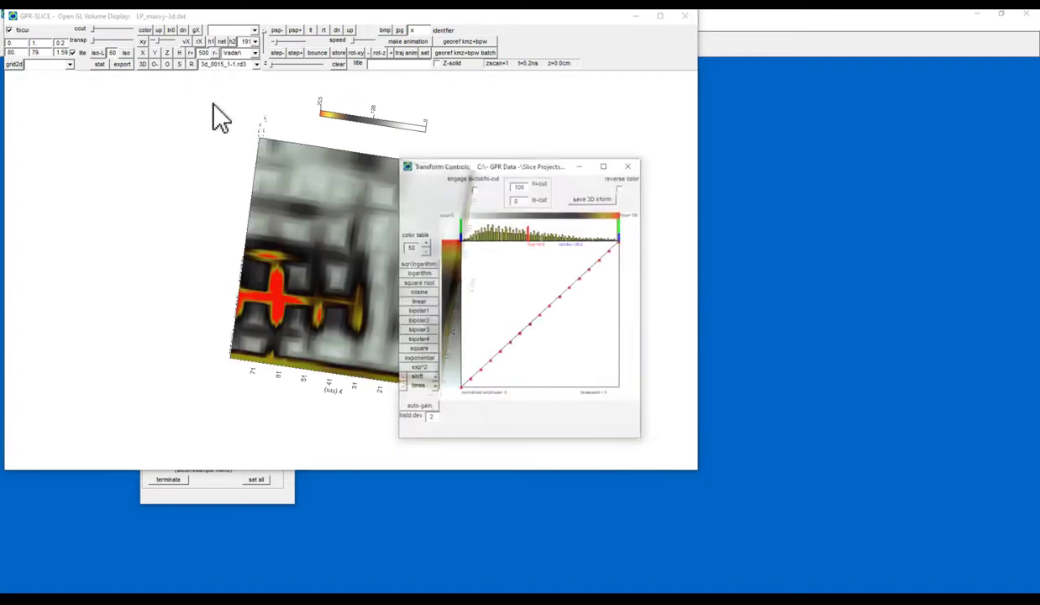
{"action": "left_click", "coordinate": [426, 244]}
{"action": "left_click", "coordinate": [425, 243]}
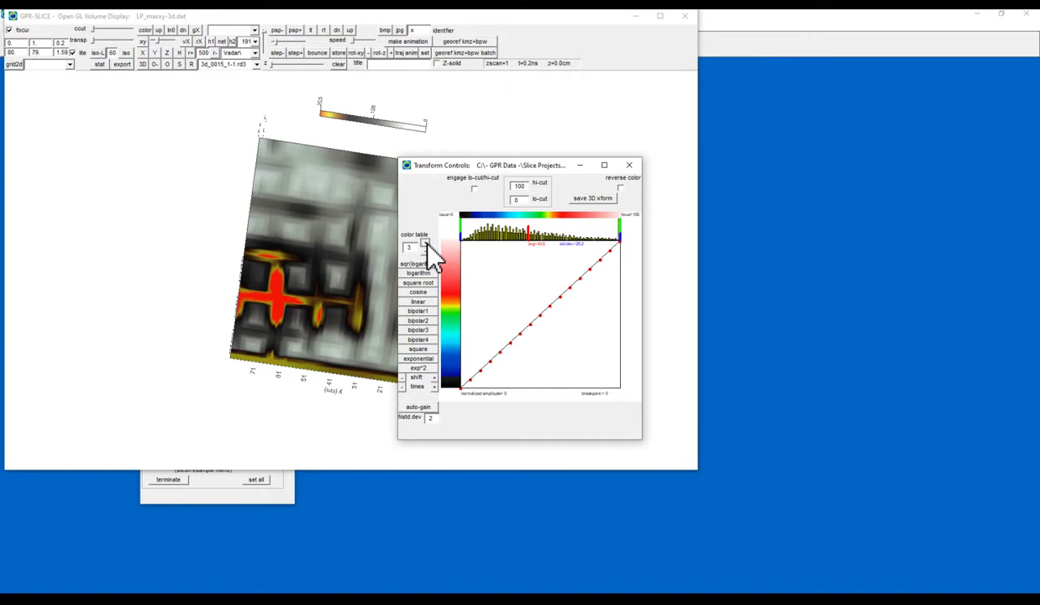
{"action": "left_click", "coordinate": [425, 243]}
{"action": "left_click", "coordinate": [425, 243]}
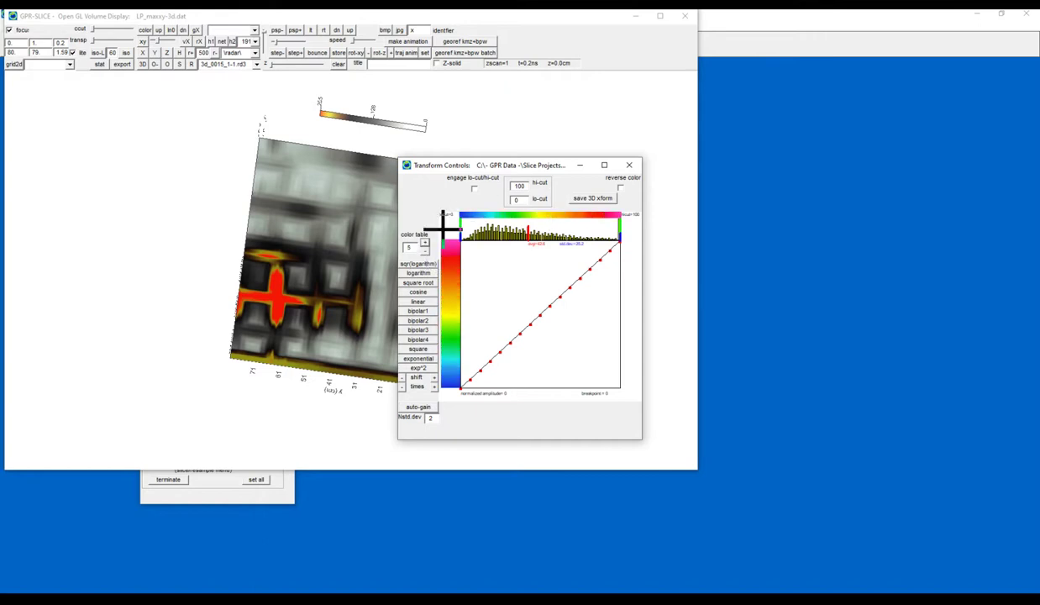
{"action": "left_click", "coordinate": [425, 243]}
{"action": "left_click", "coordinate": [425, 243]}
{"action": "left_click", "coordinate": [425, 243]}
{"action": "left_click", "coordinate": [425, 243]}
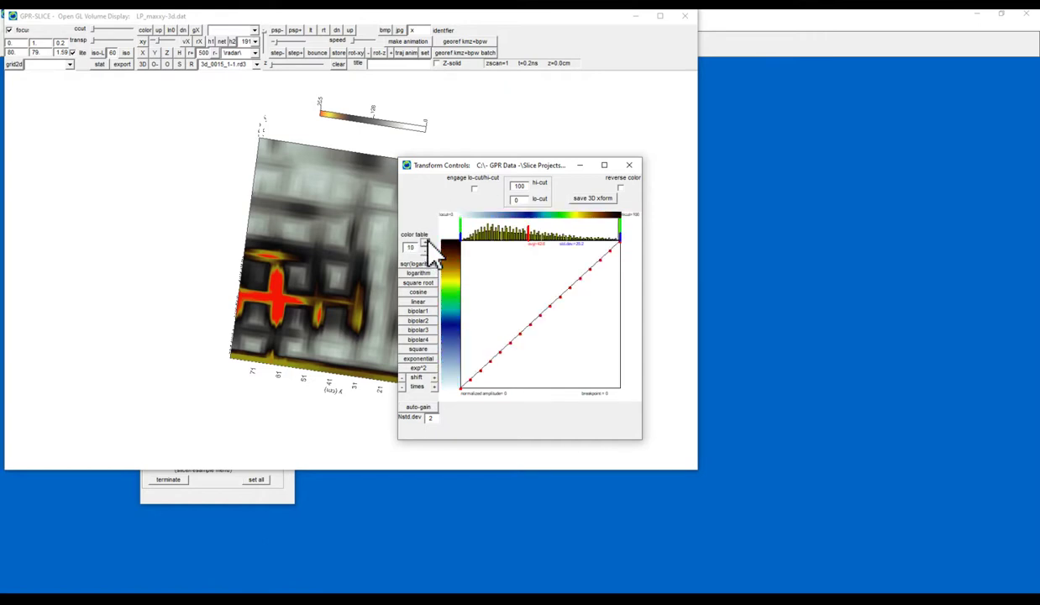
{"action": "left_click", "coordinate": [425, 243]}
{"action": "left_click", "coordinate": [425, 243]}
{"action": "left_click", "coordinate": [425, 243]}
{"action": "left_click", "coordinate": [425, 242]}
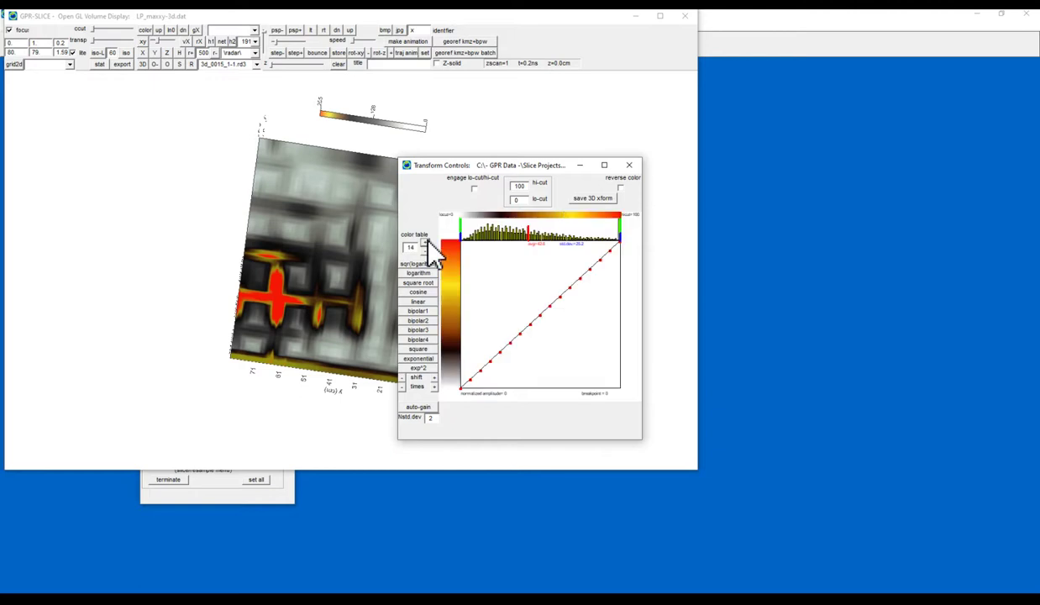
{"action": "left_click", "coordinate": [629, 164]}
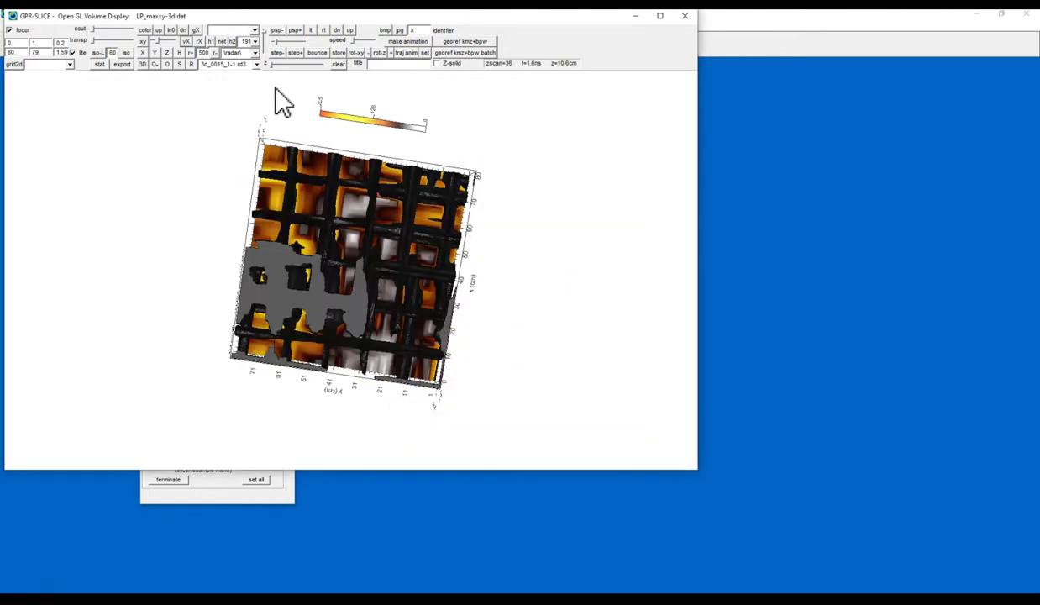
- Examine the isosurface with the depth slice at z = 7.9 cm and z = 10.6 cm, and close the volume display
{"action": "left_click_drag", "start_coordinate": [268, 65], "coordinate": [420, 156]}
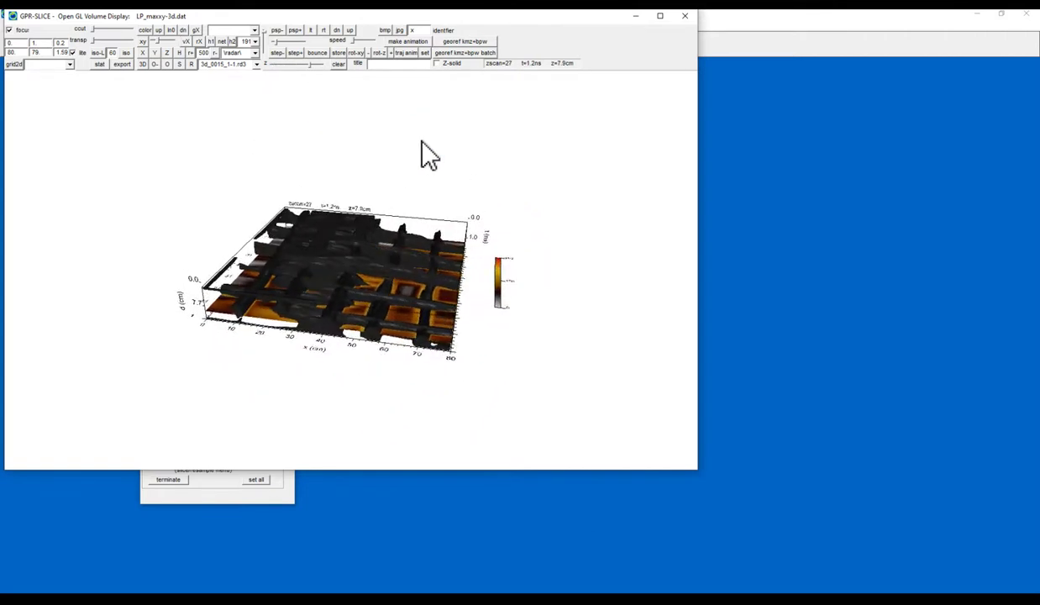
{"action": "left_click_drag", "start_coordinate": [309, 68], "coordinate": [332, 77]}
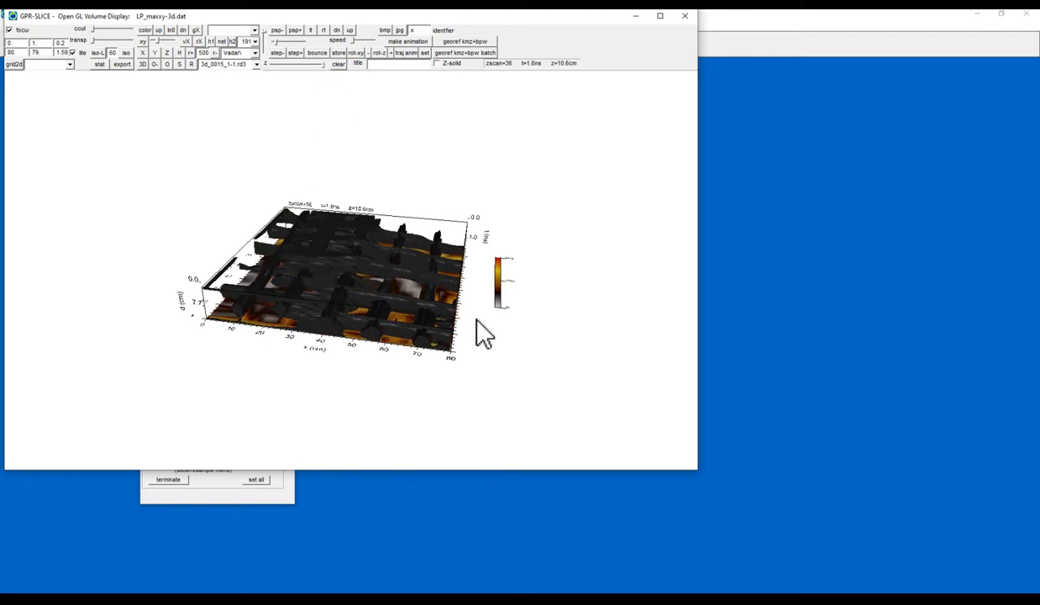
{"action": "left_click_drag", "start_coordinate": [477, 321], "coordinate": [353, 310]}
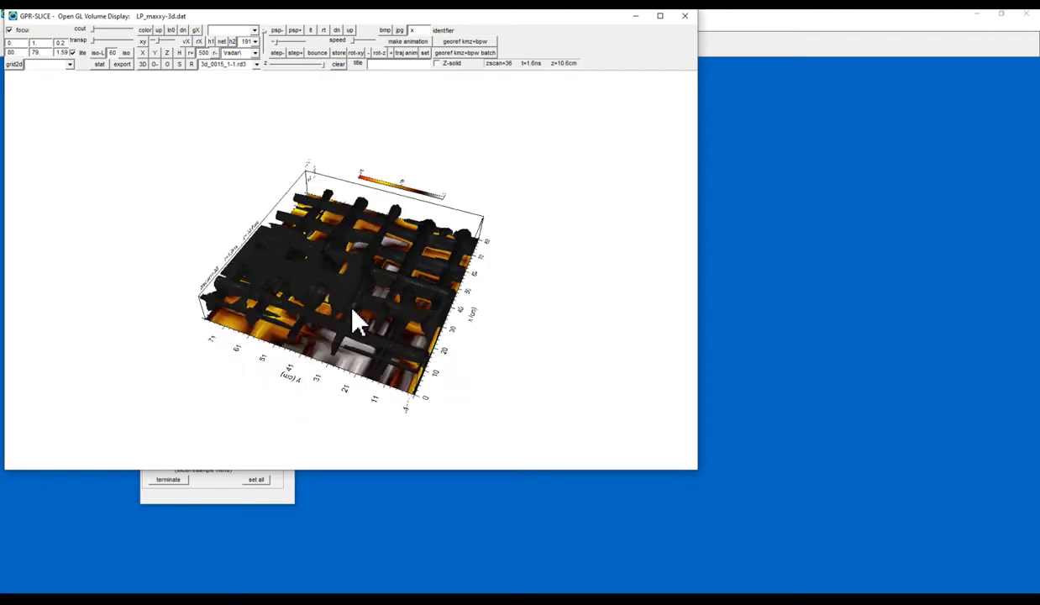
{"action": "left_click", "coordinate": [685, 15]}
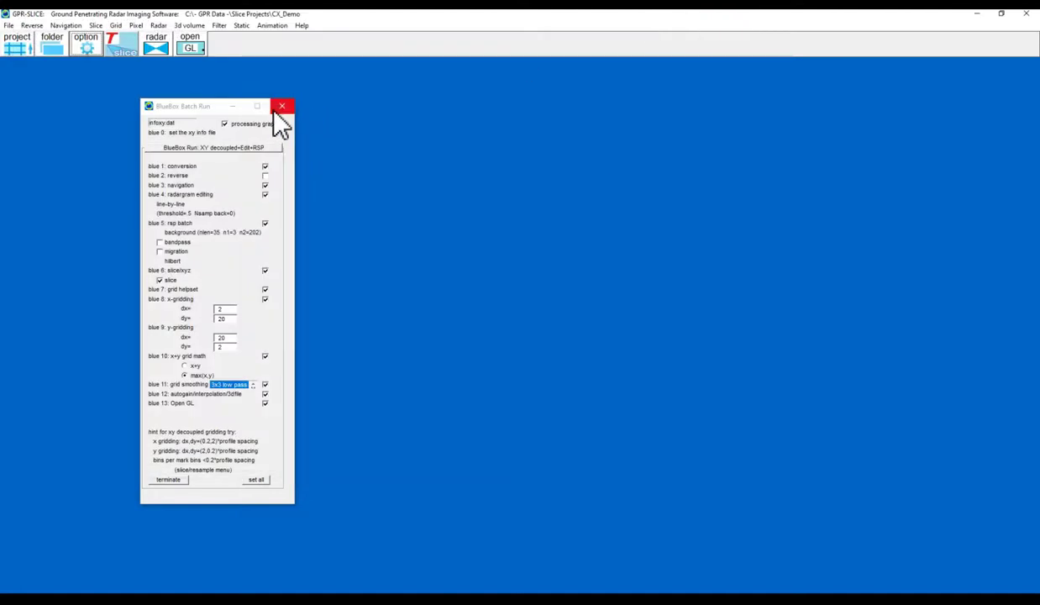
- Turn off processing graphics and rerun the BlueBox XY decoupled+Edit+RSP batch, accepting the info file reset
{"action": "left_click", "coordinate": [224, 124]}
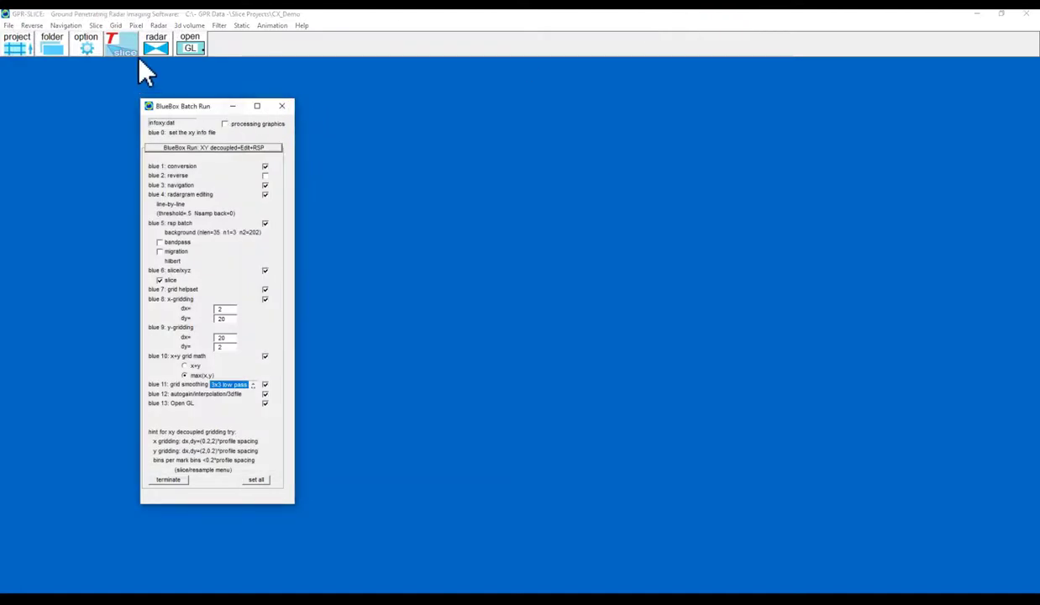
{"action": "left_click", "coordinate": [84, 44]}
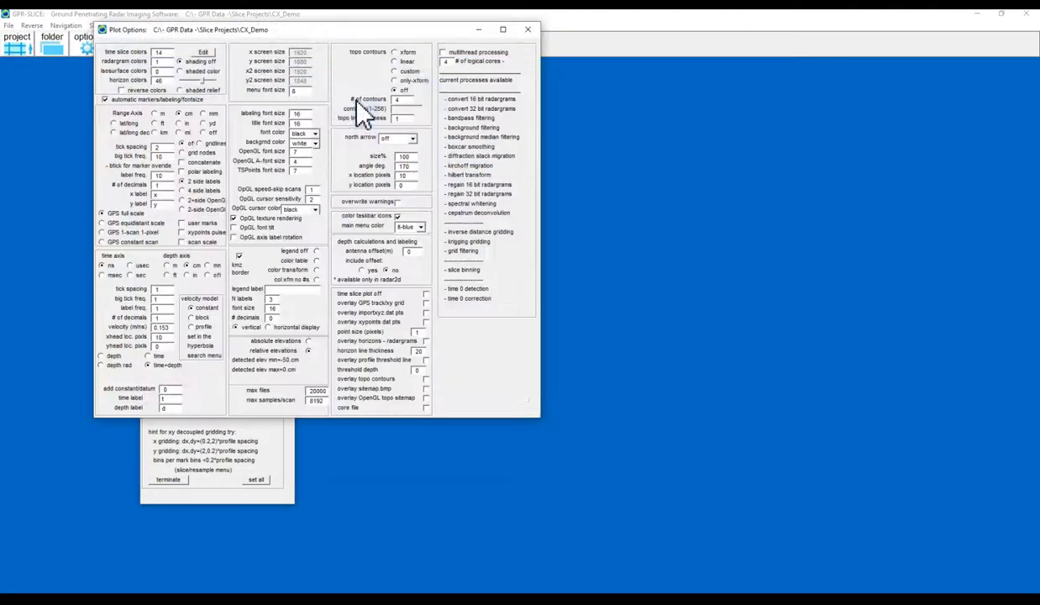
{"action": "left_click", "coordinate": [528, 30]}
{"action": "left_click", "coordinate": [216, 149]}
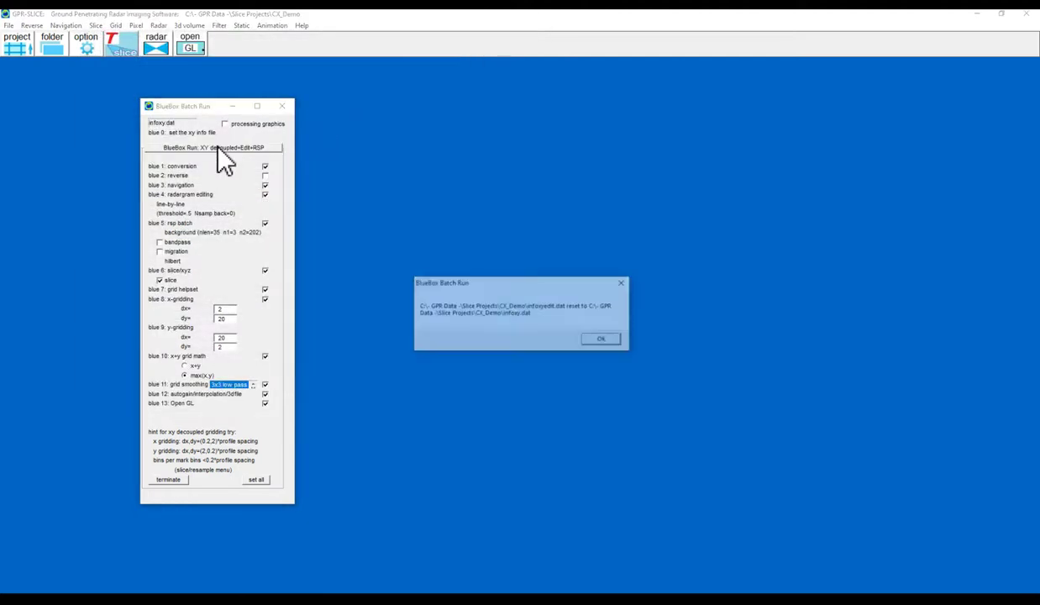
{"action": "left_click", "coordinate": [601, 339]}
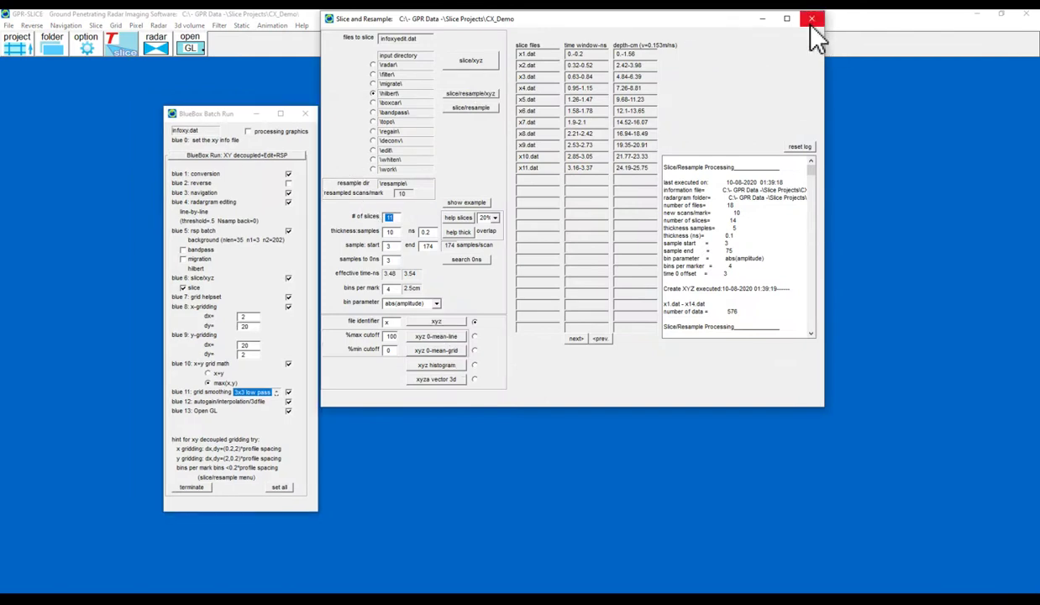
- Set the end sample for slicing to 80 and let the batch continue through gridding to the 3D volume
{"action": "double_click", "coordinate": [428, 245]}
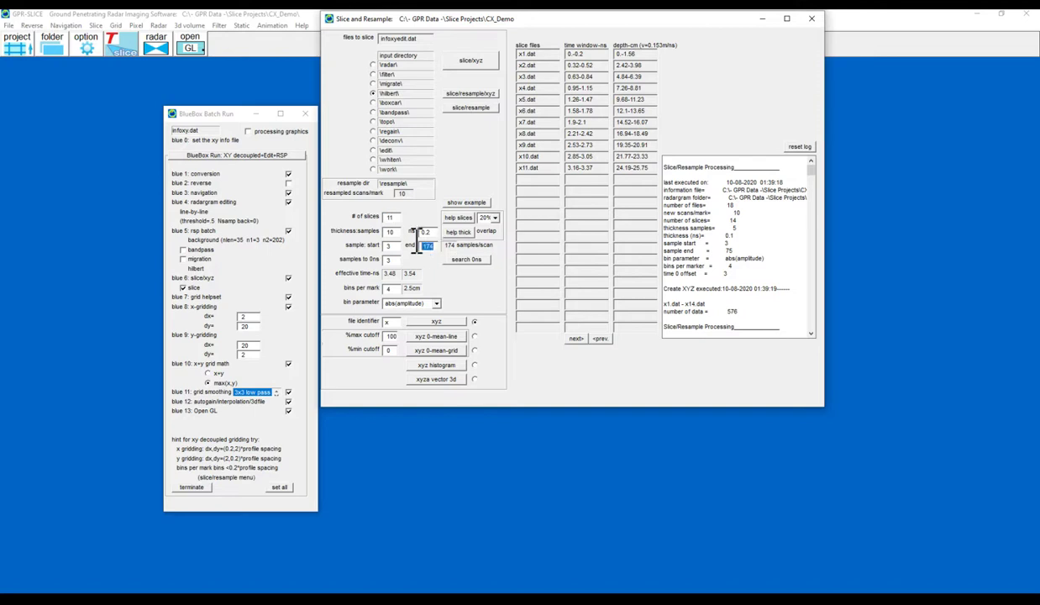
{"action": "type", "text": "80"}
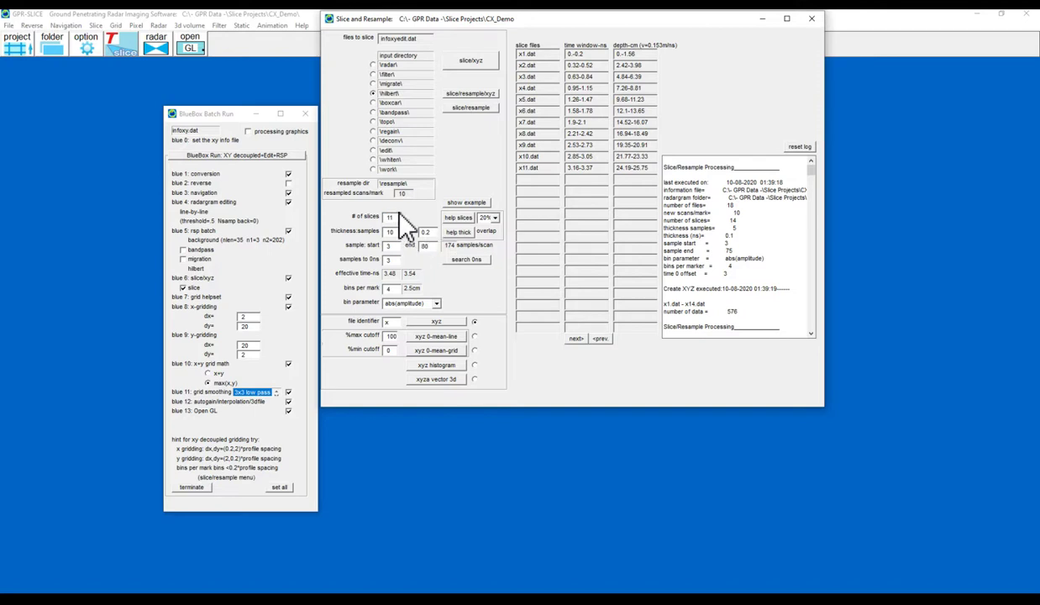
{"action": "left_click", "coordinate": [812, 18]}
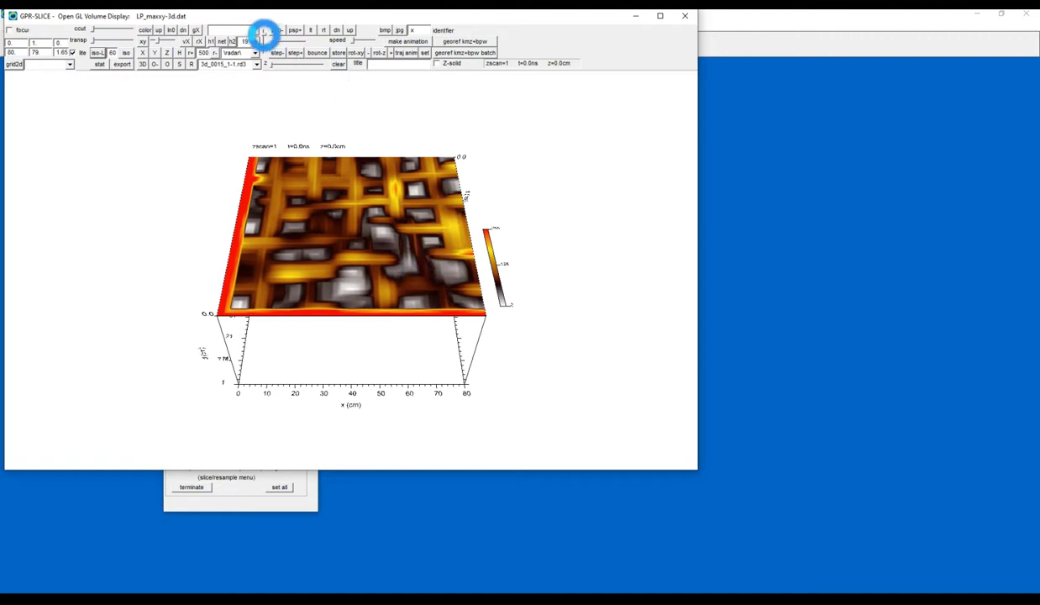
- Reduce the vertical scale of the regenerated isosurface volume and examine it from several angles
{"action": "left_click", "coordinate": [263, 34]}
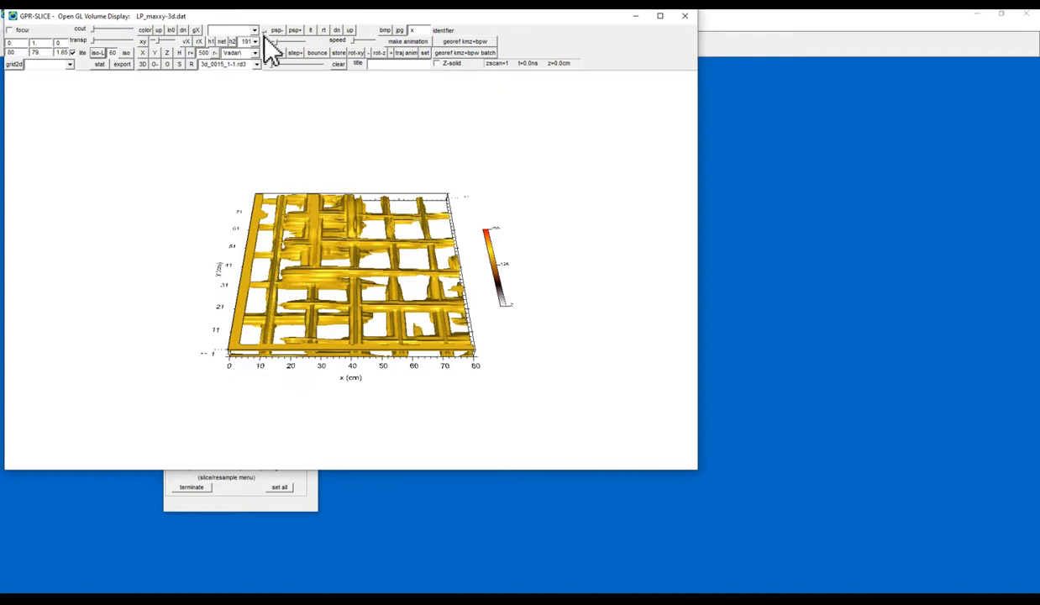
{"action": "left_click_drag", "start_coordinate": [456, 355], "coordinate": [319, 179]}
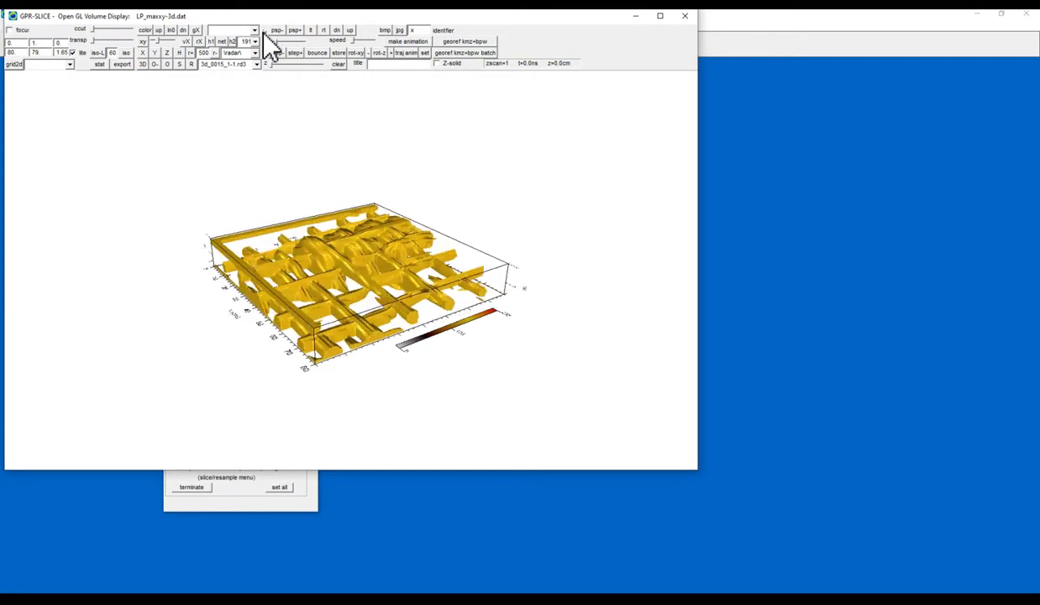
{"action": "left_click_drag", "start_coordinate": [378, 225], "coordinate": [571, 220]}
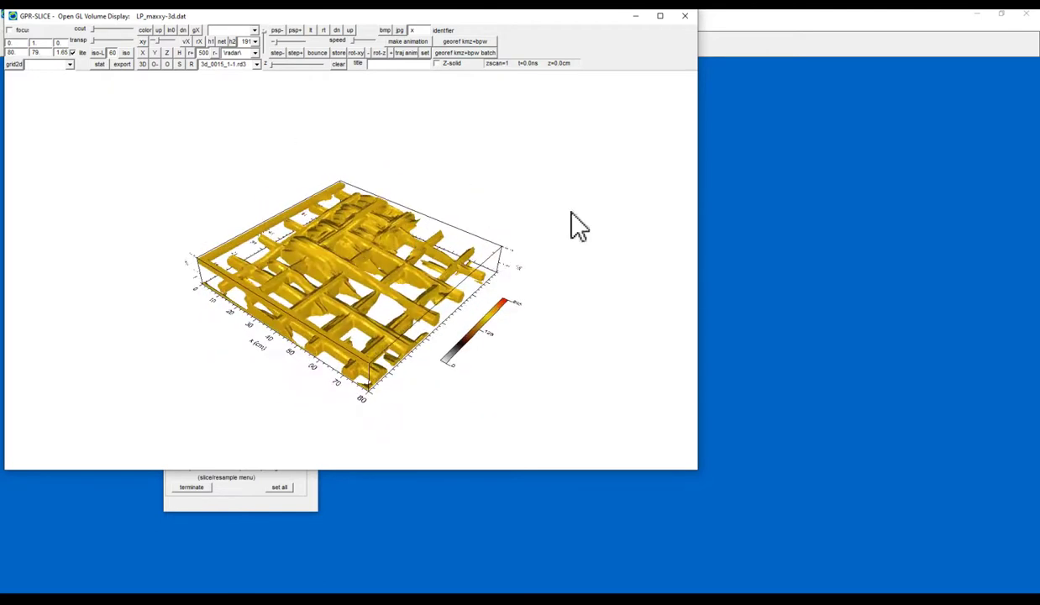
- Close the volume display and the BlueBox batch window, and exit the program
{"action": "left_click", "coordinate": [682, 22]}
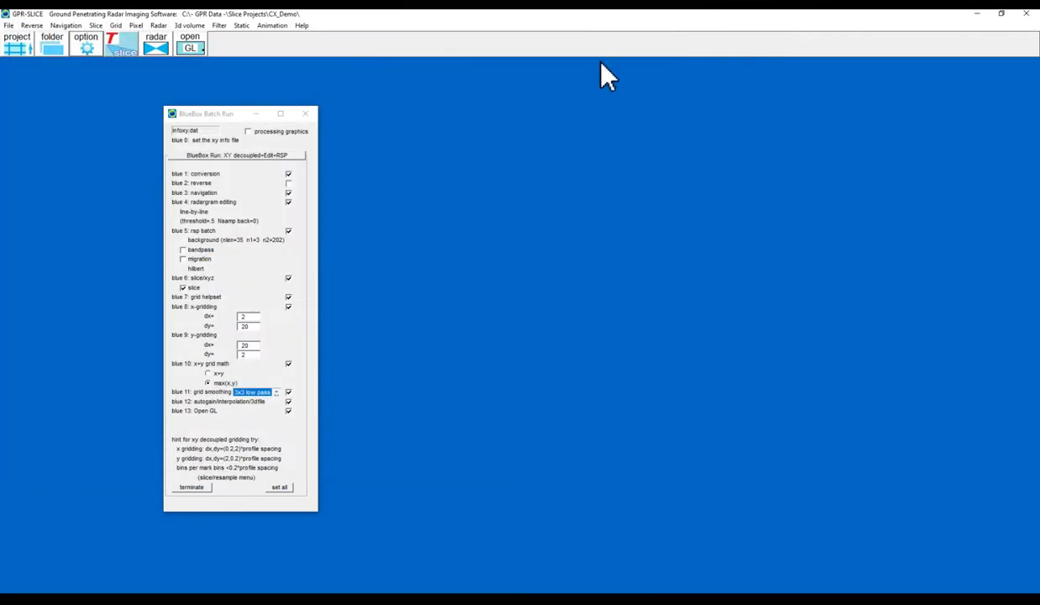
{"action": "left_click", "coordinate": [303, 115]}
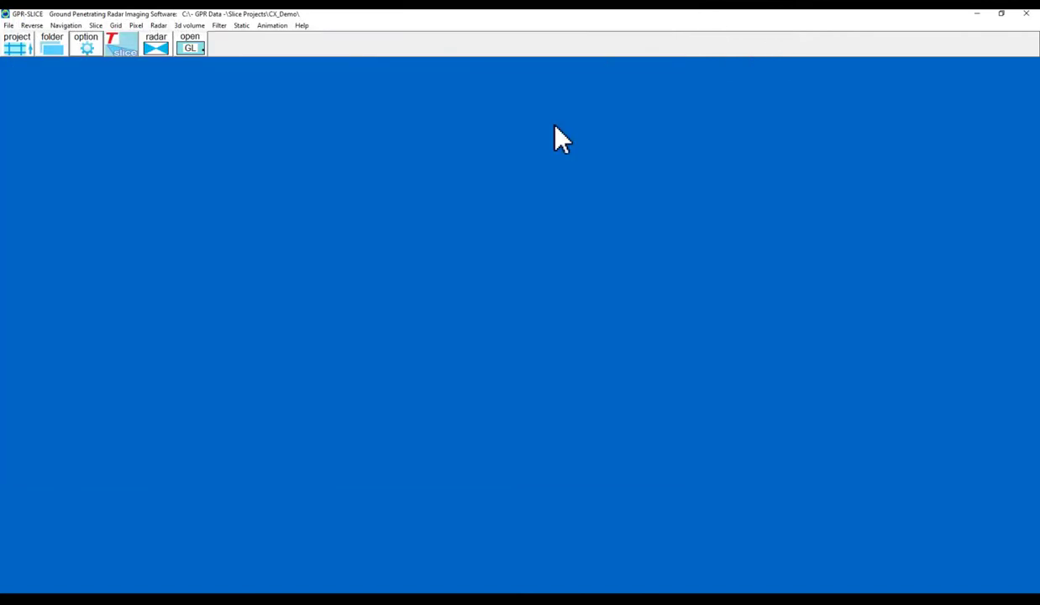
{"action": "left_click", "coordinate": [1025, 17]}
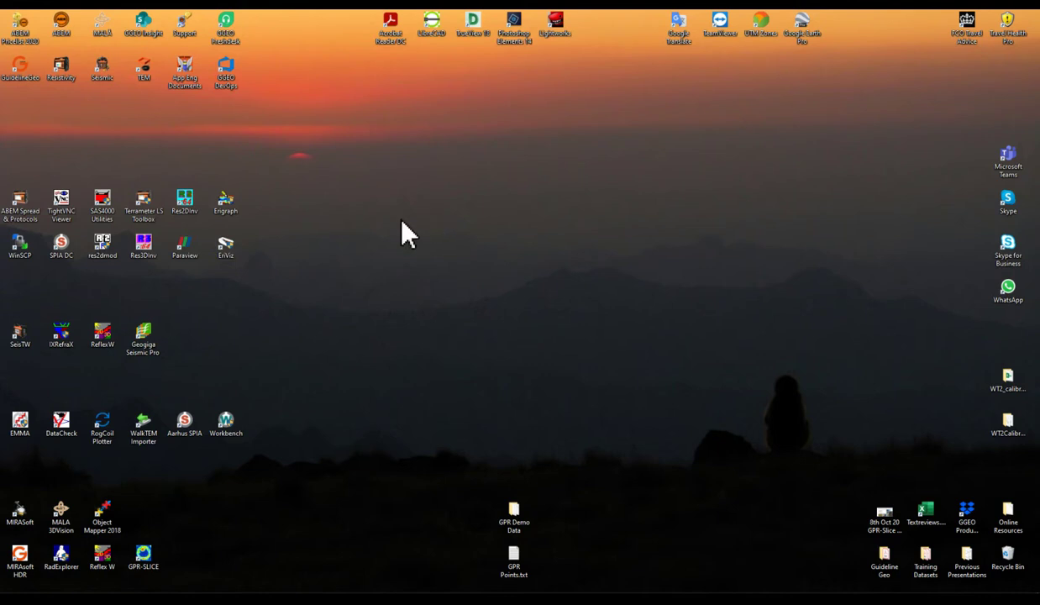